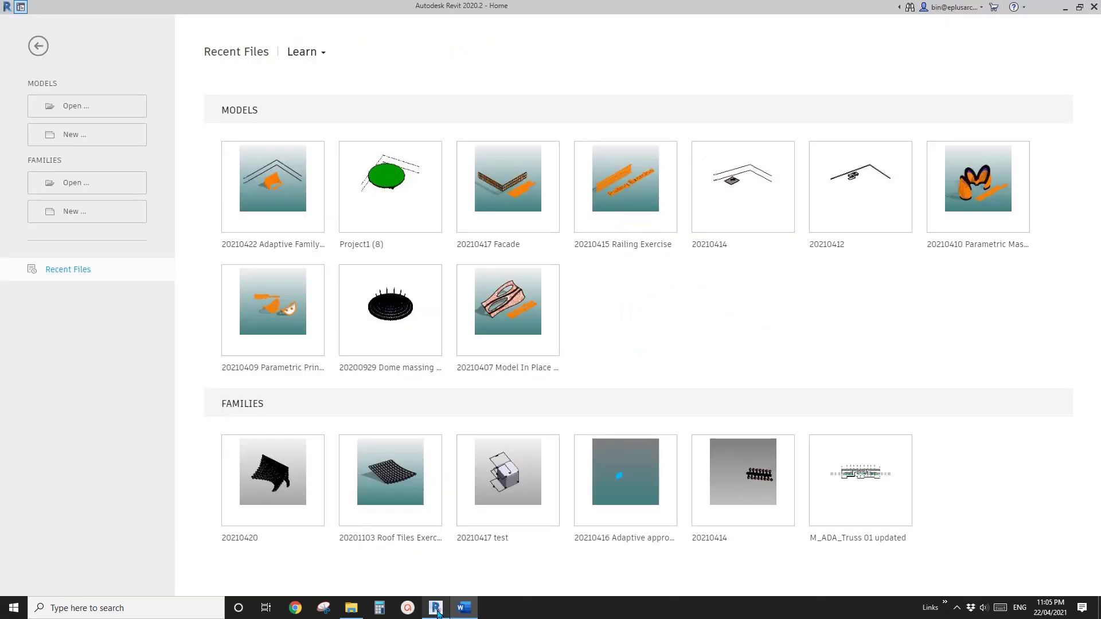
- Switch to Revit and create a new project from a template that provides Ground Floor and Level 1
left_click(436, 608)
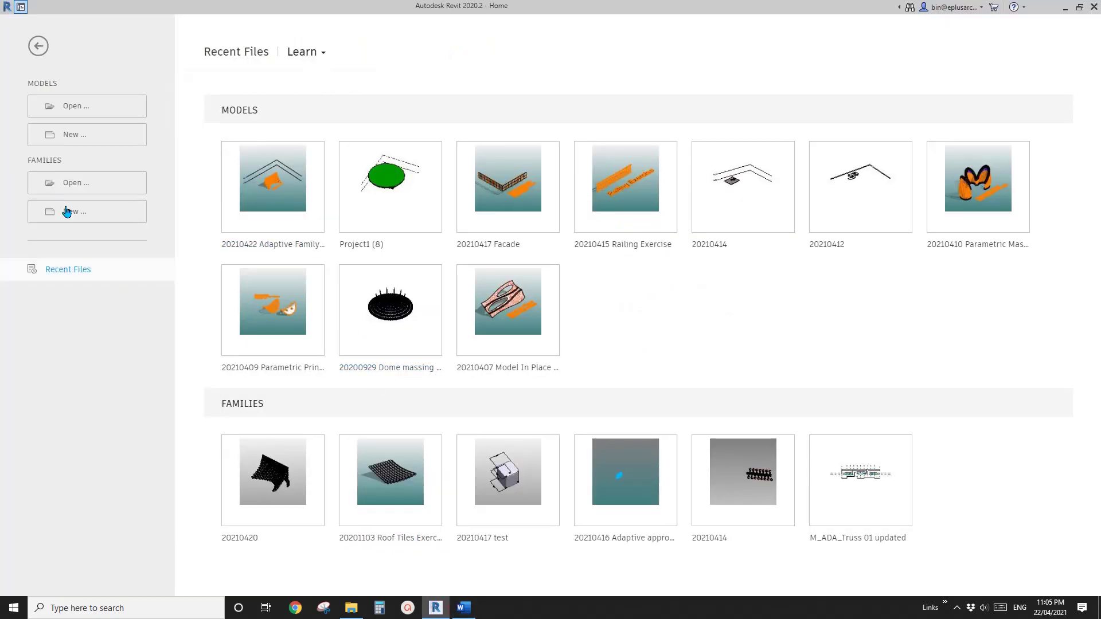
left_click(88, 224)
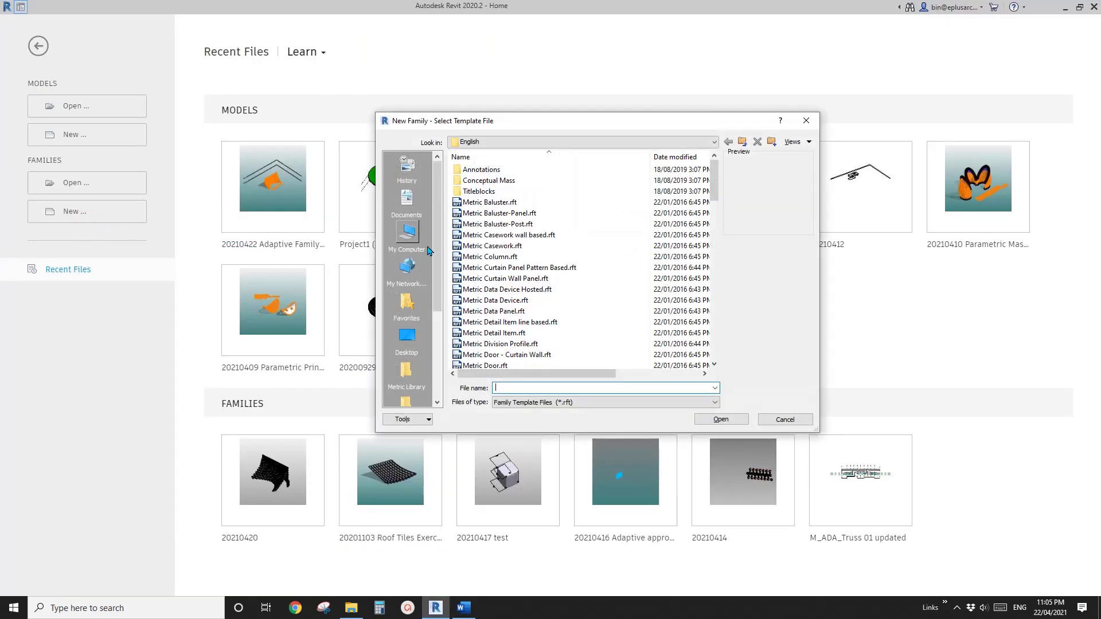
key("Escape")
left_click(89, 135)
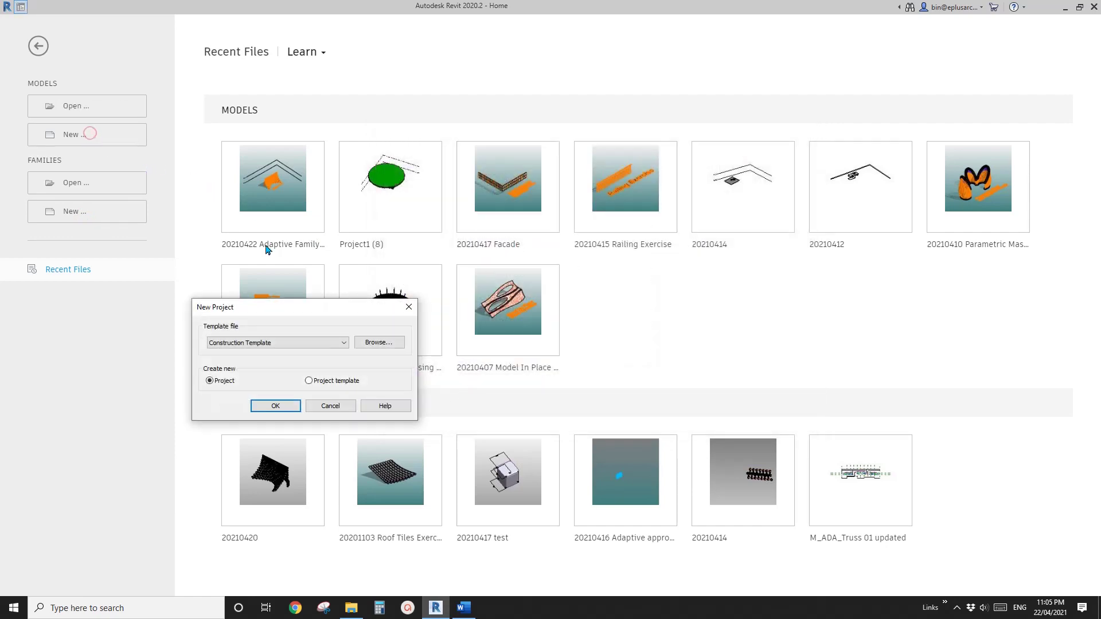
left_click(281, 344)
left_click(240, 374)
left_click(272, 405)
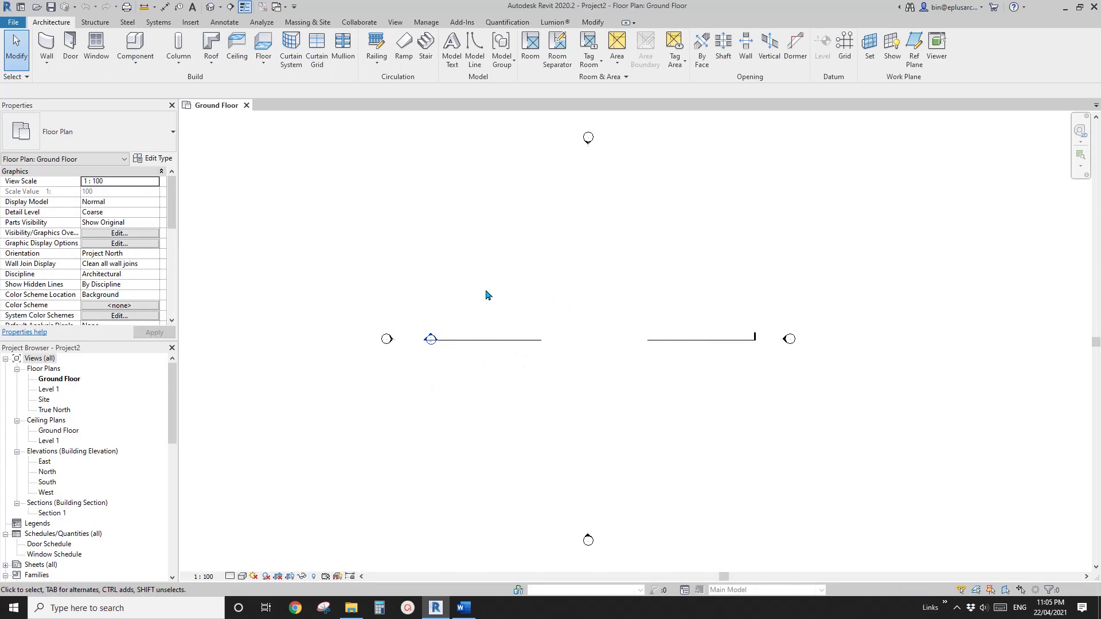
- Create a rectangular Generic 150mm floor of about 242 m² on the Ground Floor, twice as long as it is deep
left_click(264, 42)
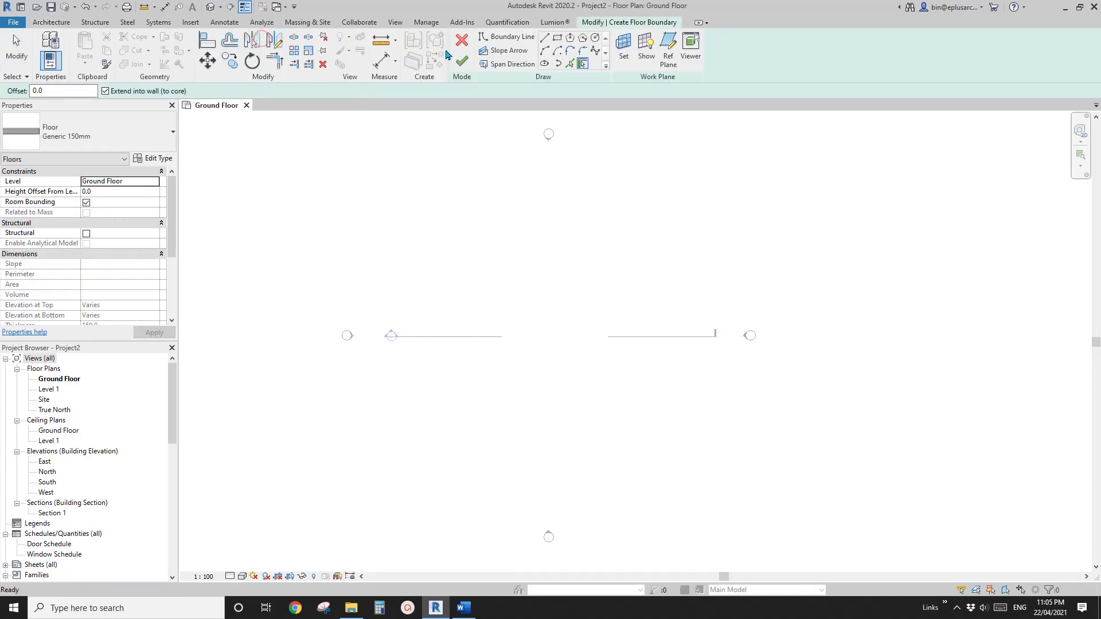
left_click(557, 38)
left_click(438, 225)
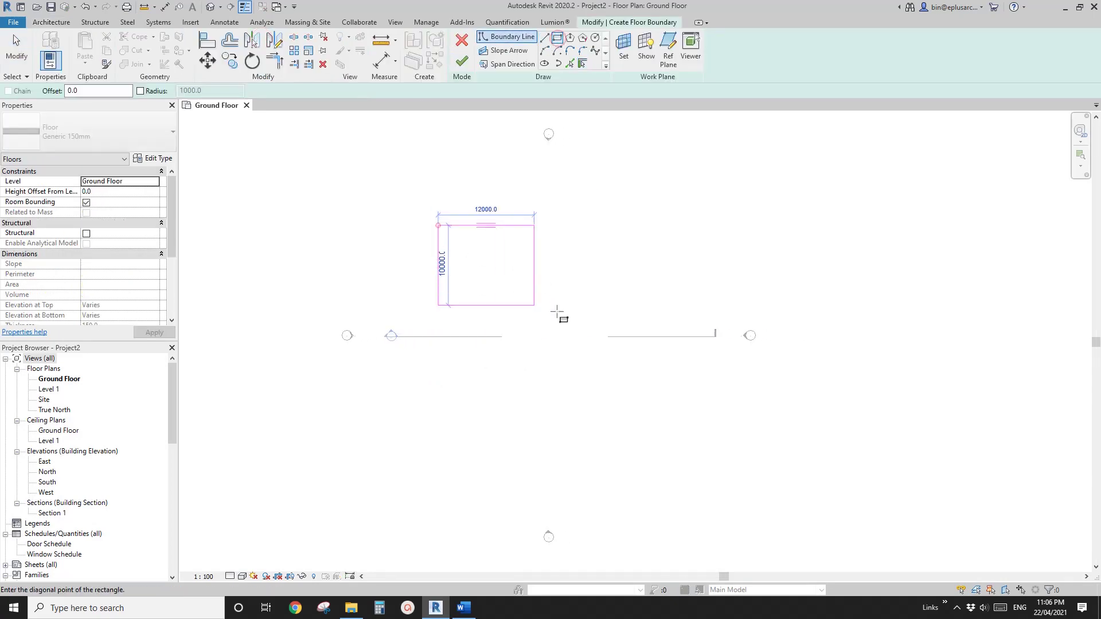
left_click(611, 314)
left_click(462, 62)
left_click(538, 204)
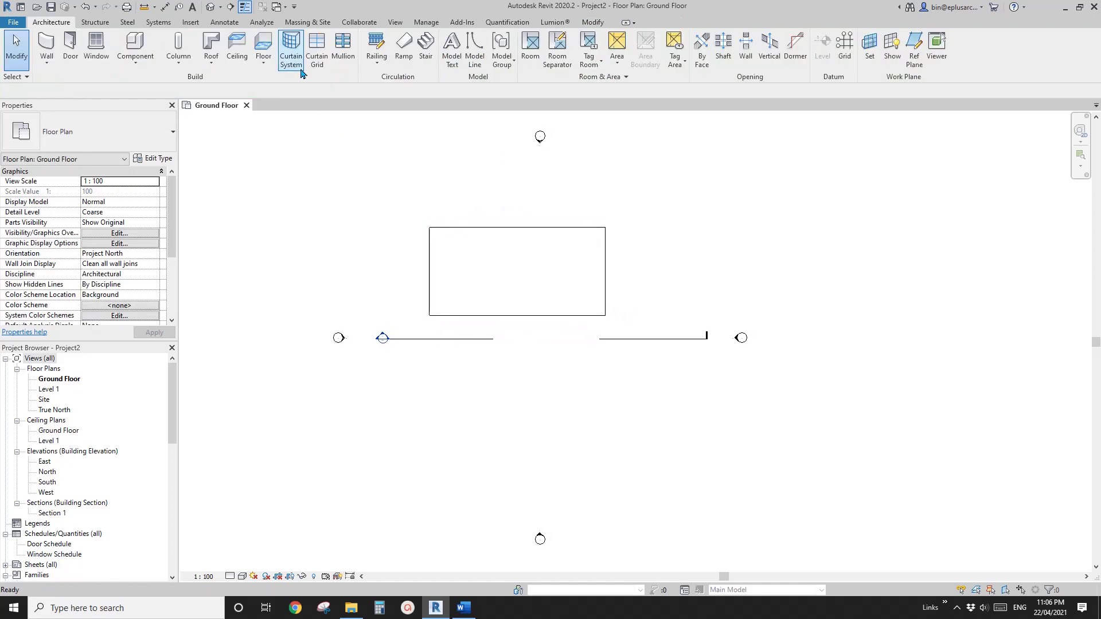
- In the default 3D view, copy the ground floor slab and paste it aligned to Level 1
left_click(211, 7)
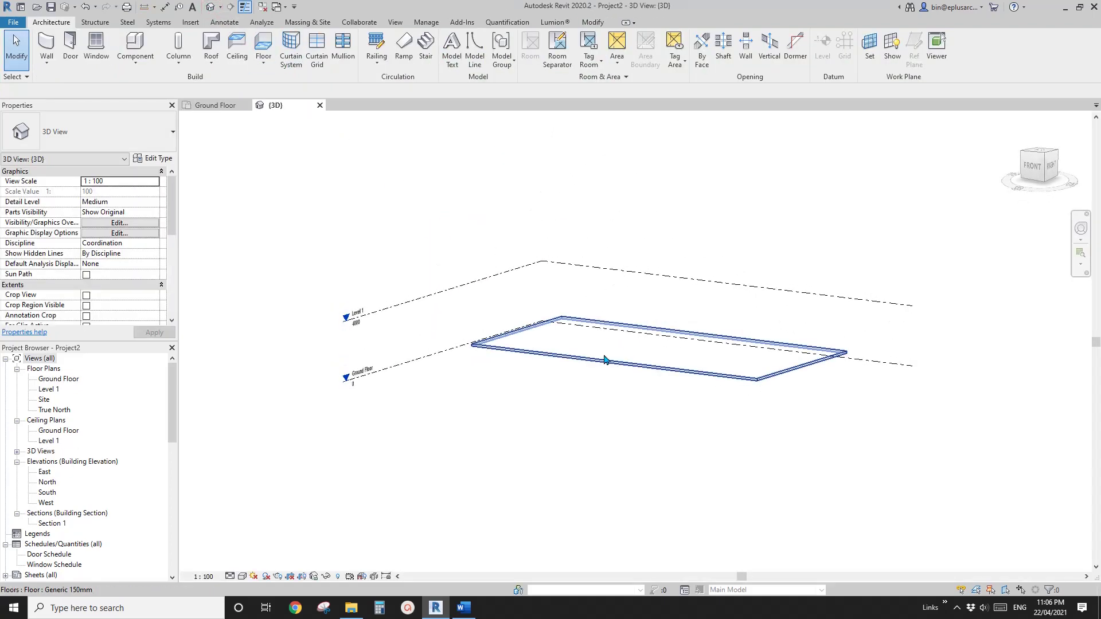
left_click(546, 348)
middle_click_drag(546, 348, 544, 368, "shift")
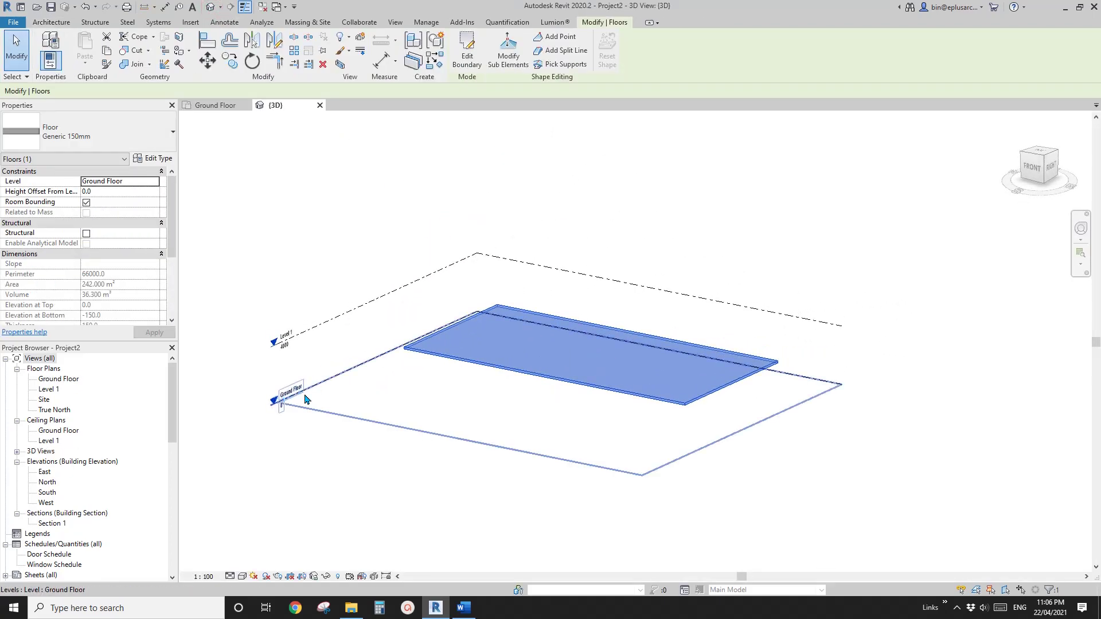
middle_click_drag(574, 290, 548, 296)
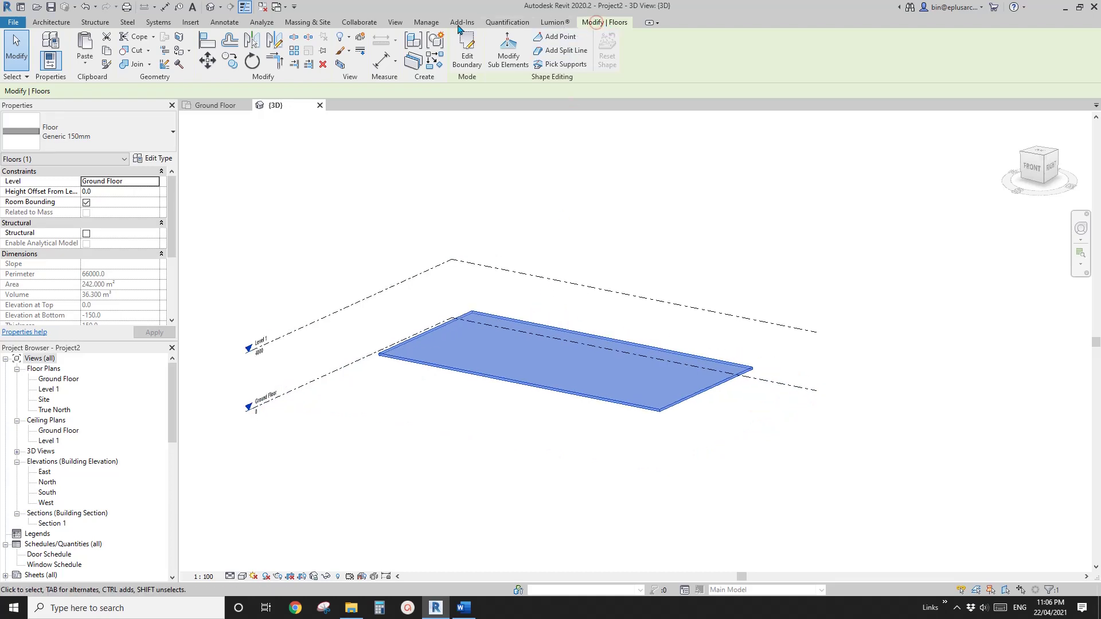
left_click(88, 66)
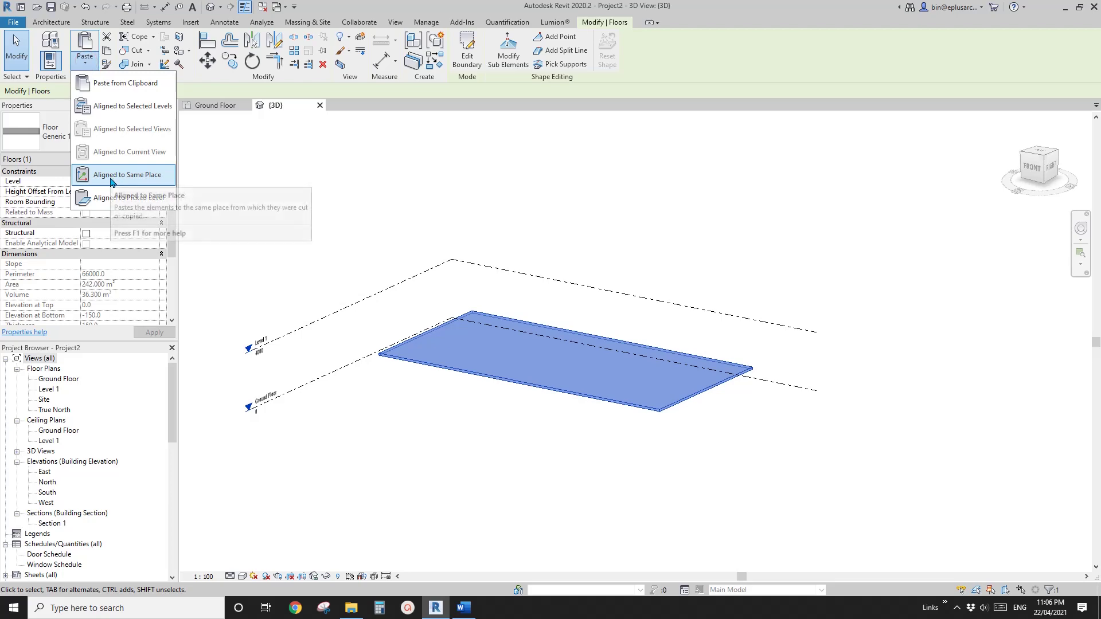
left_click(99, 109)
left_click(307, 165)
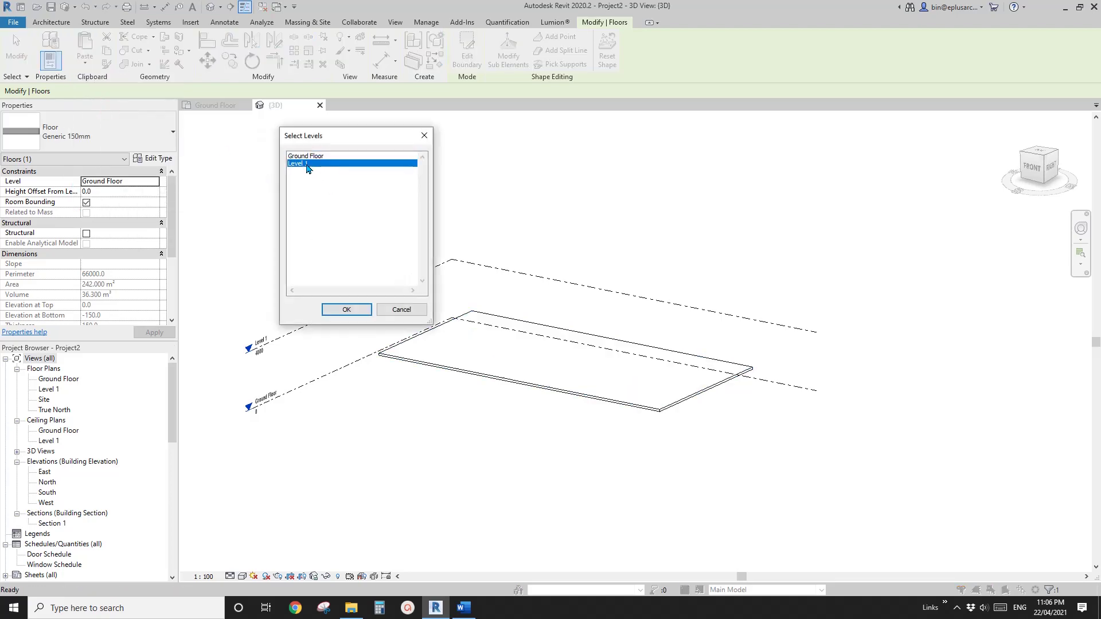
left_click(347, 310)
left_click(676, 231)
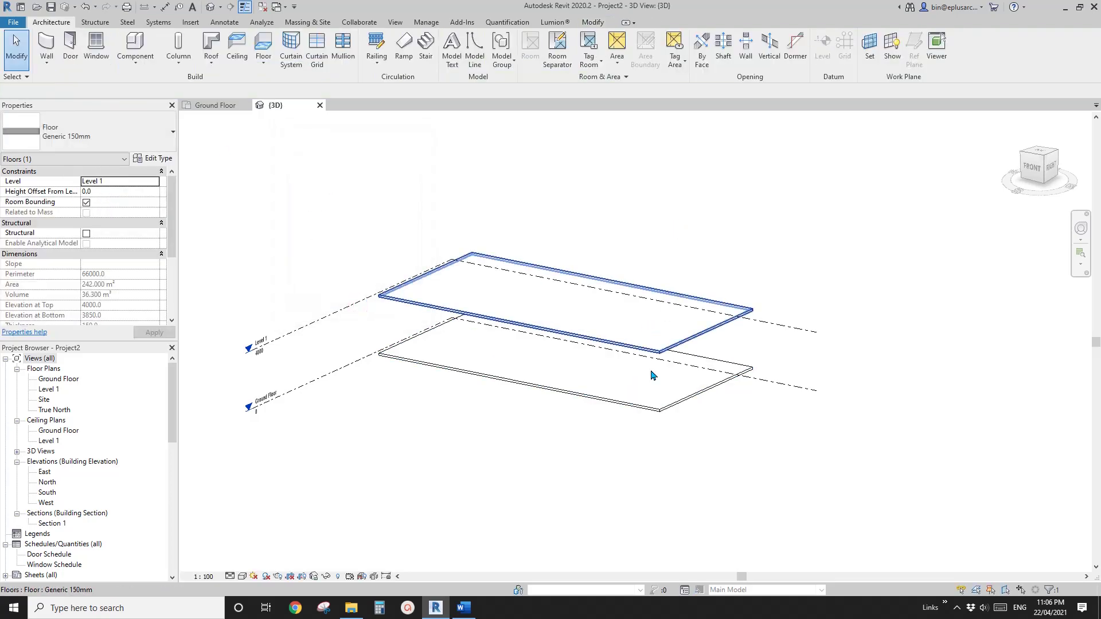
- Start an in-place model in the Mass category with the name Mass 1
left_click(646, 354)
middle_click_drag(646, 354, 573, 371, "shift")
scroll(639, 368, "up", 2)
key("Escape")
scroll(615, 365, "down", 3)
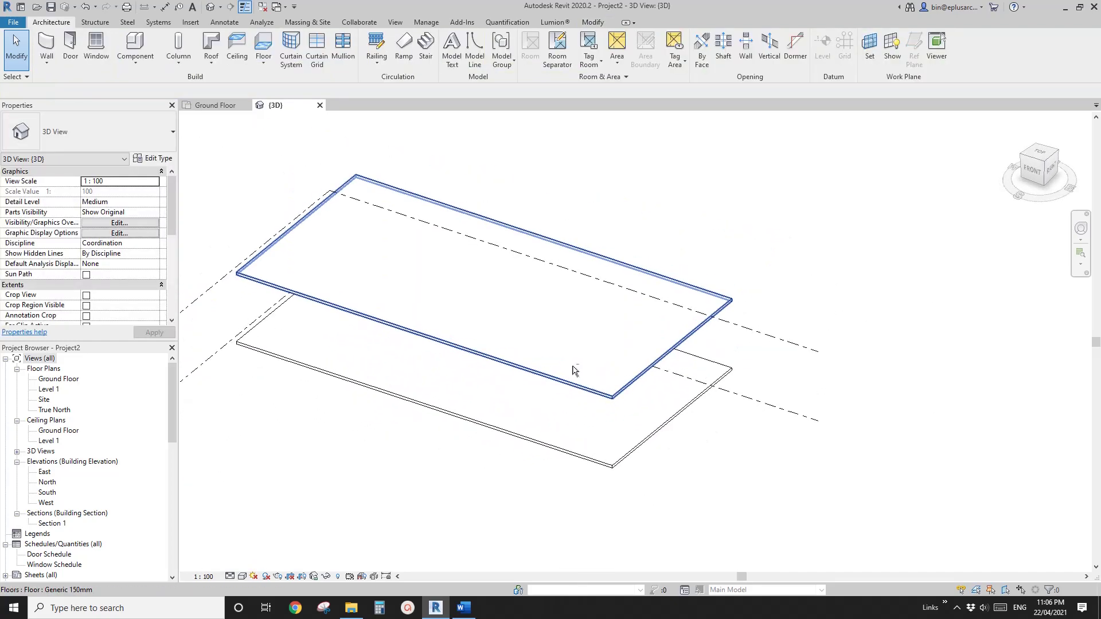
left_click(127, 63)
left_click(154, 108)
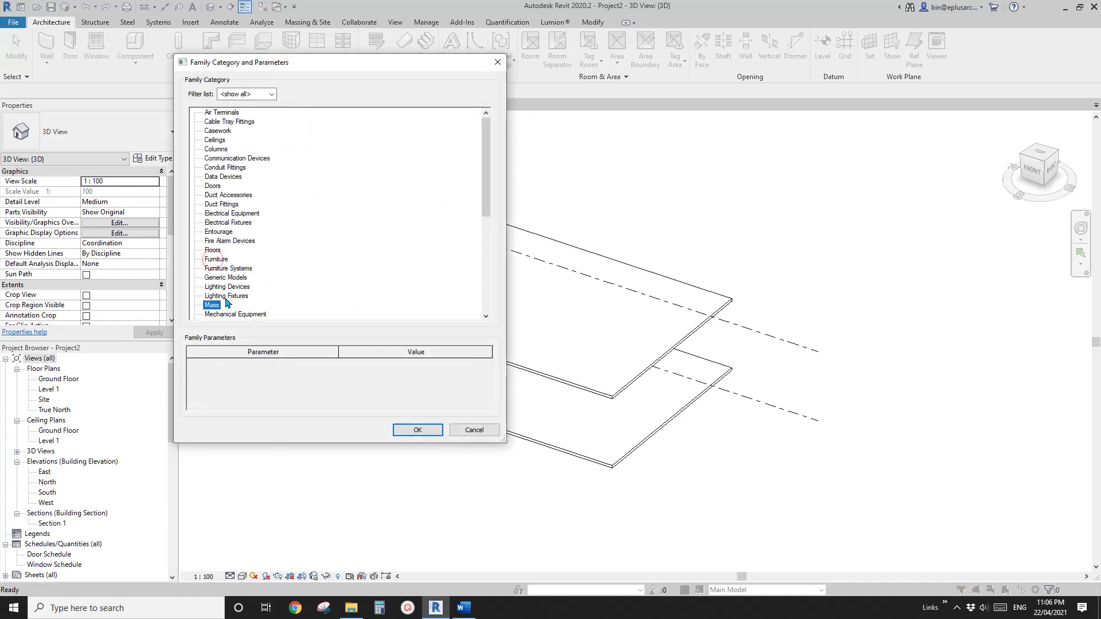
left_click(420, 431)
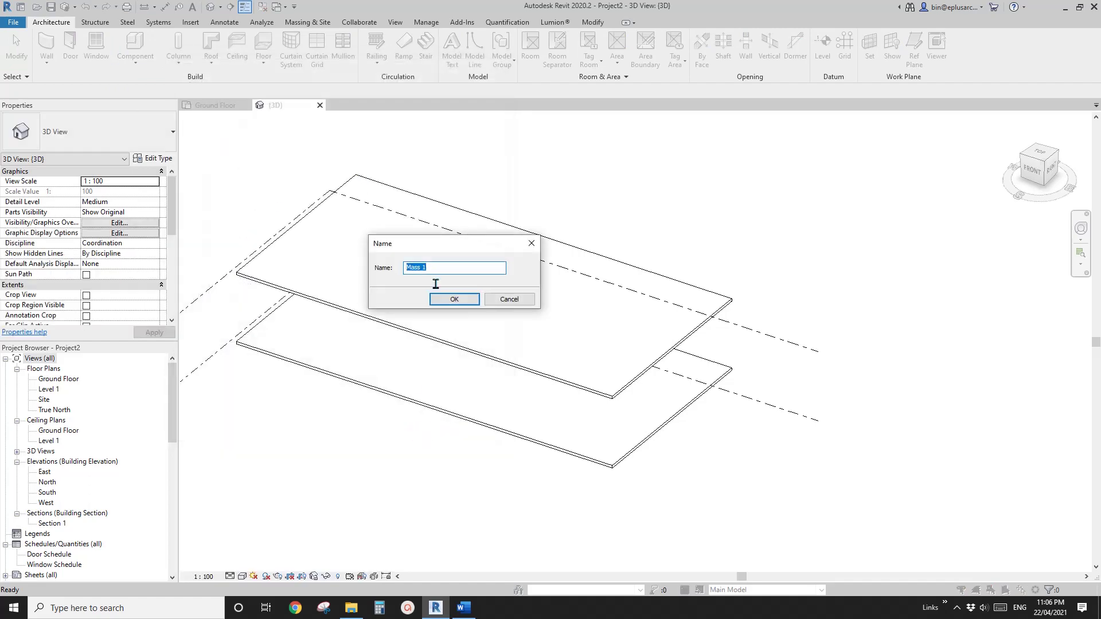
left_click(455, 299)
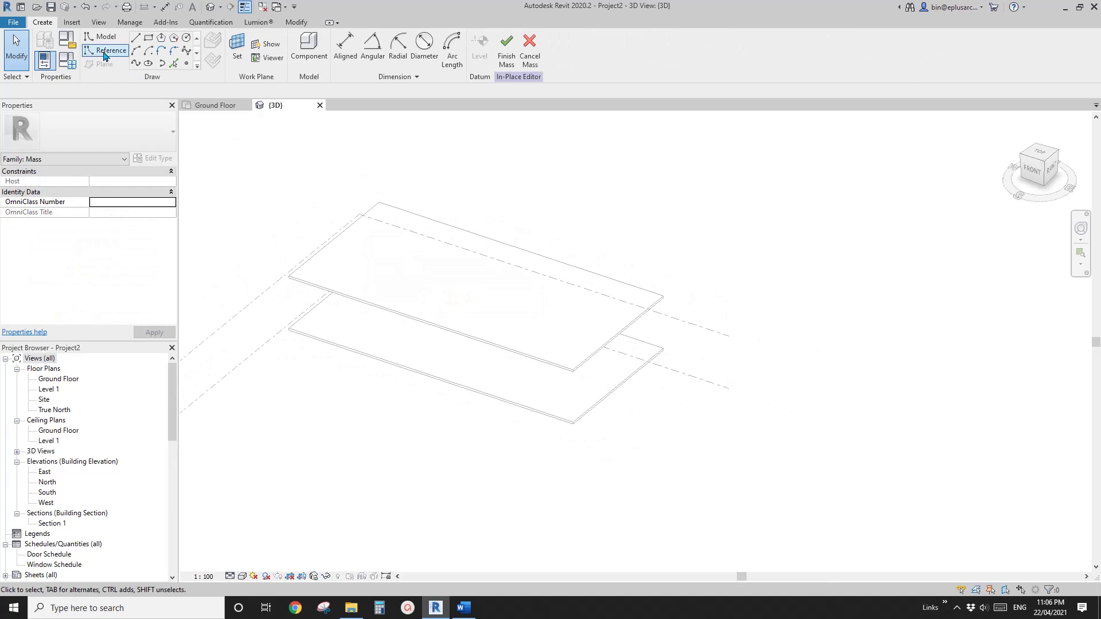
- Draw an eight-point reference spline along the front long edge and adjoining short edge of the Level 1 slab, passing through their shared corner
left_click(104, 52)
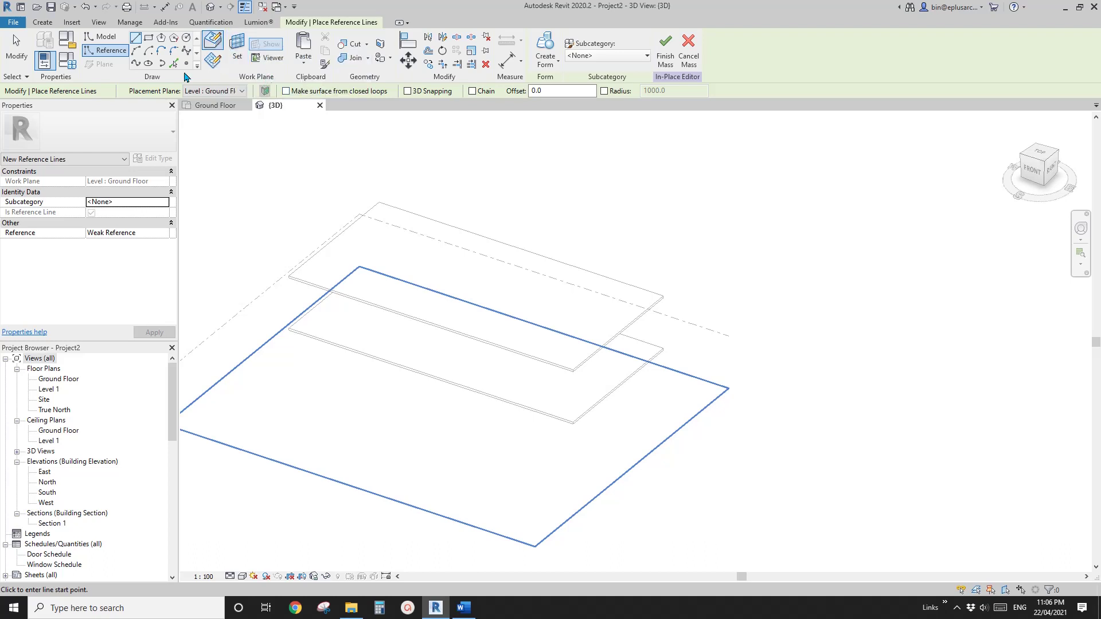
left_click(136, 65)
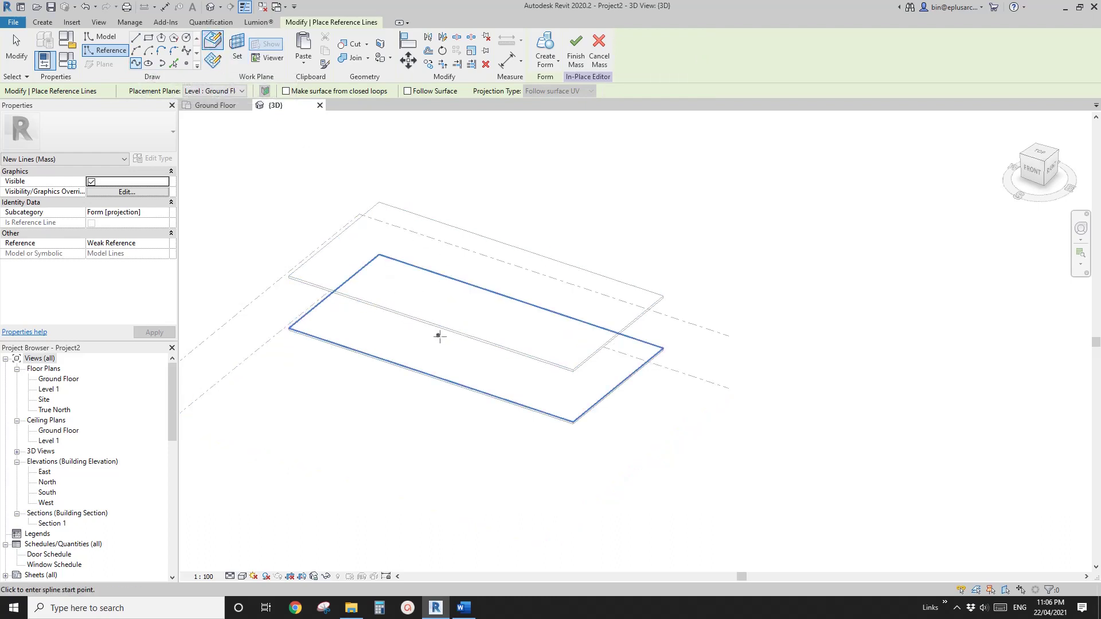
scroll(418, 332, "up", 1)
left_click(344, 298)
left_click(409, 319)
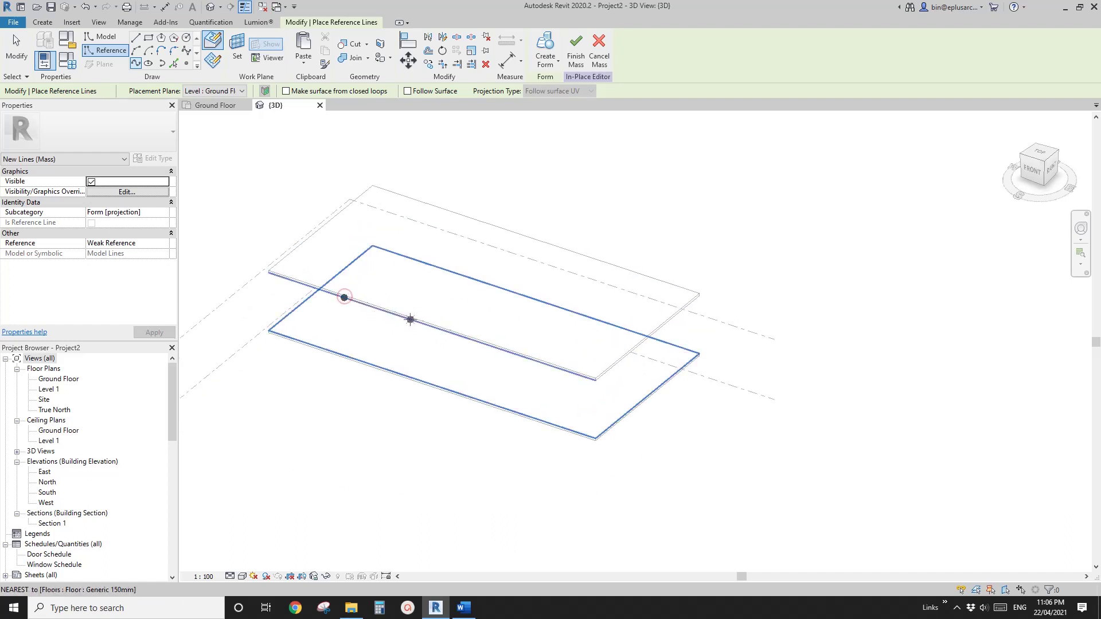
left_click(445, 331)
left_click(483, 343)
left_click(542, 363)
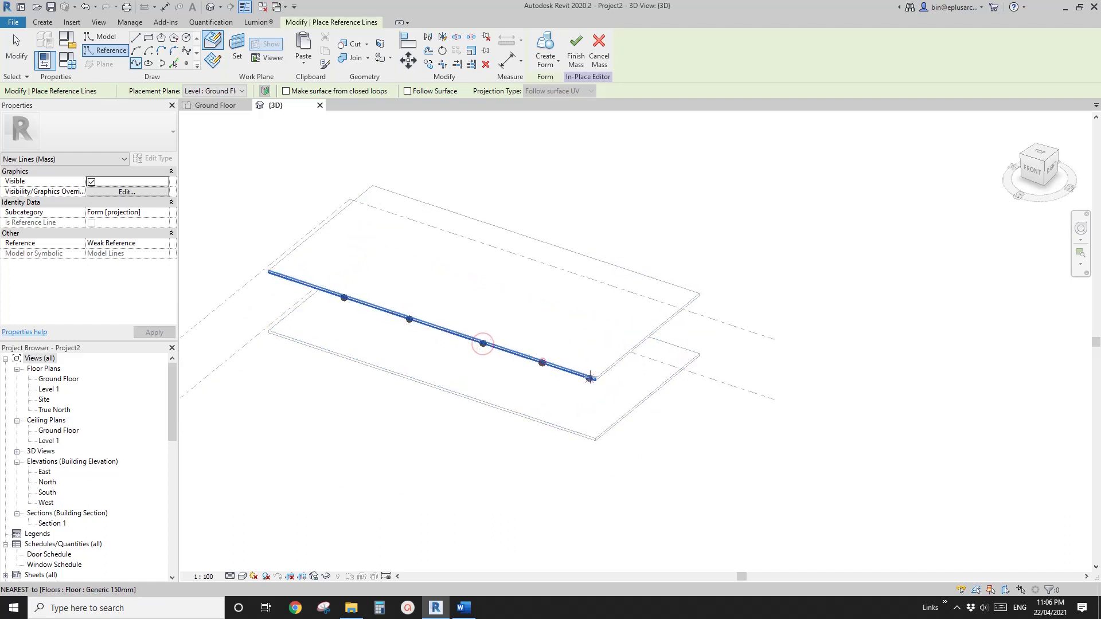
left_click(595, 380)
left_click(628, 355)
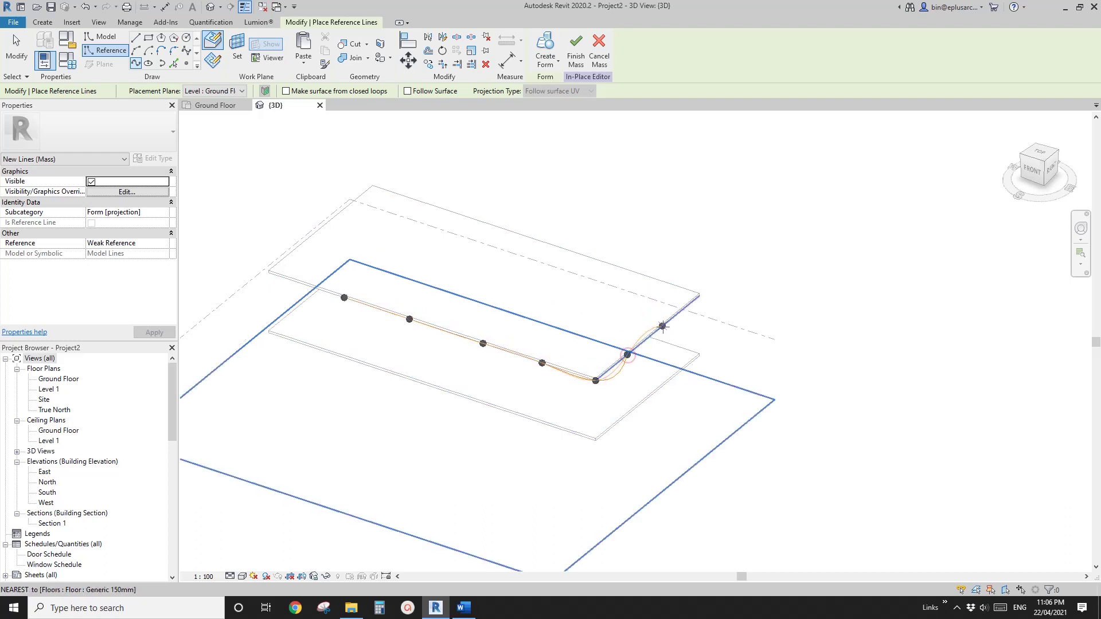
left_click(662, 326)
left_click(699, 296)
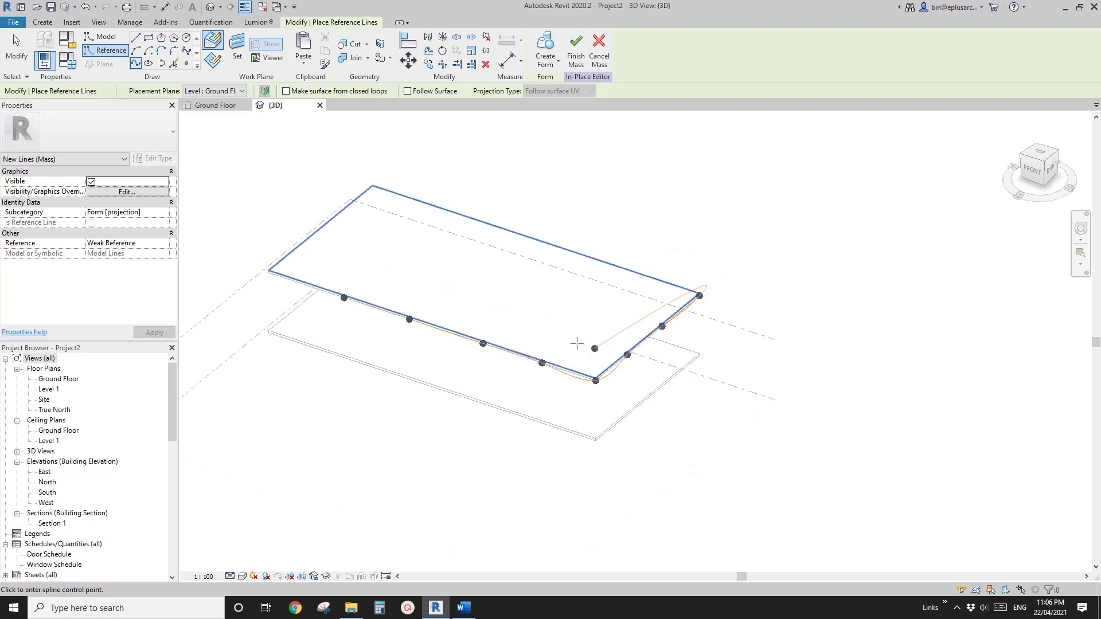
key("Escape")
- Draw a second eight-point reference spline along the matching front and short edges of the ground floor slab
scroll(663, 232, "up", 1)
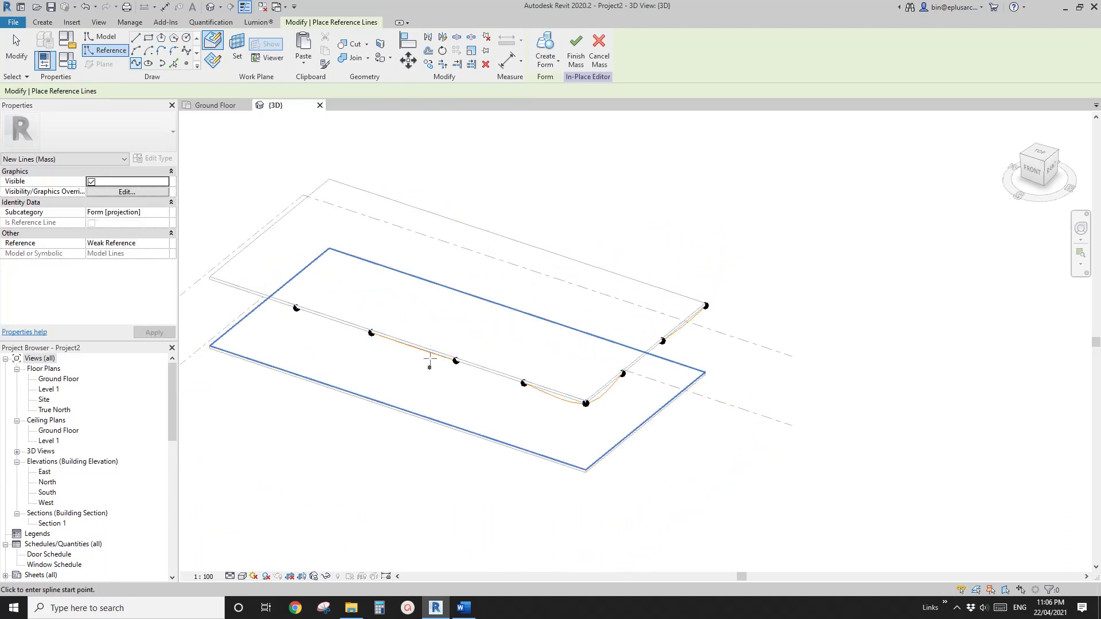
middle_click_drag(423, 370, 447, 313)
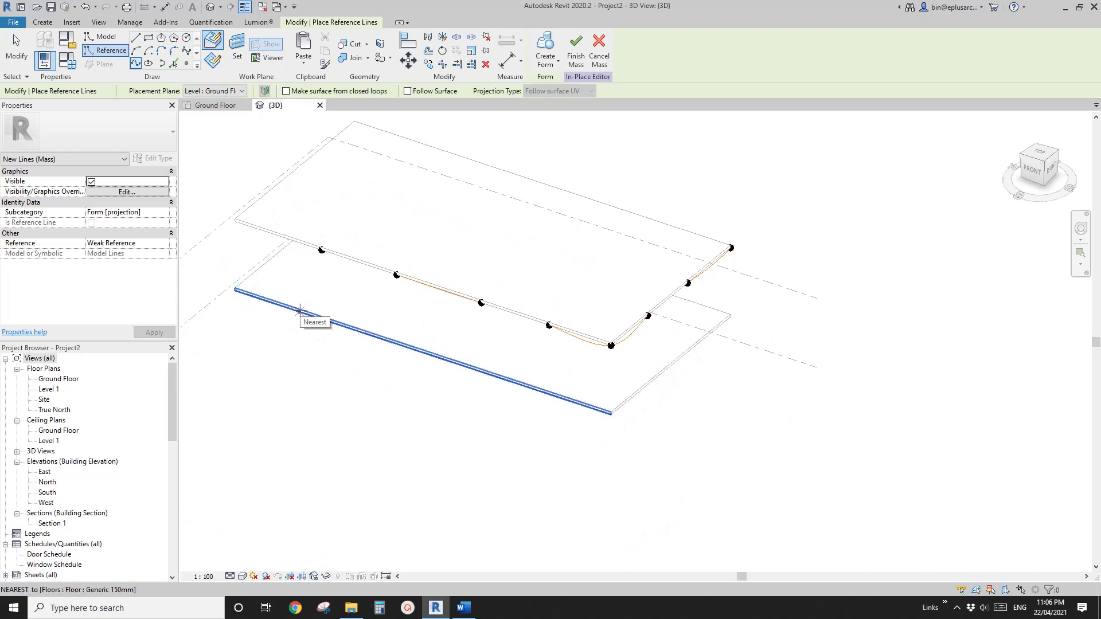
left_click(375, 337)
left_click(456, 363)
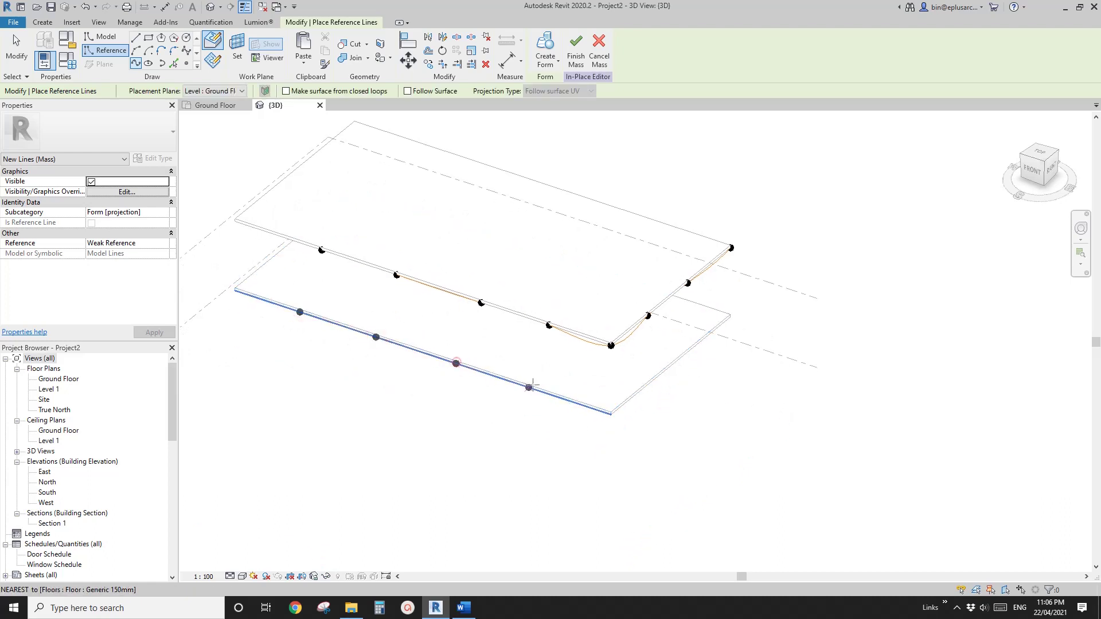
left_click(611, 414)
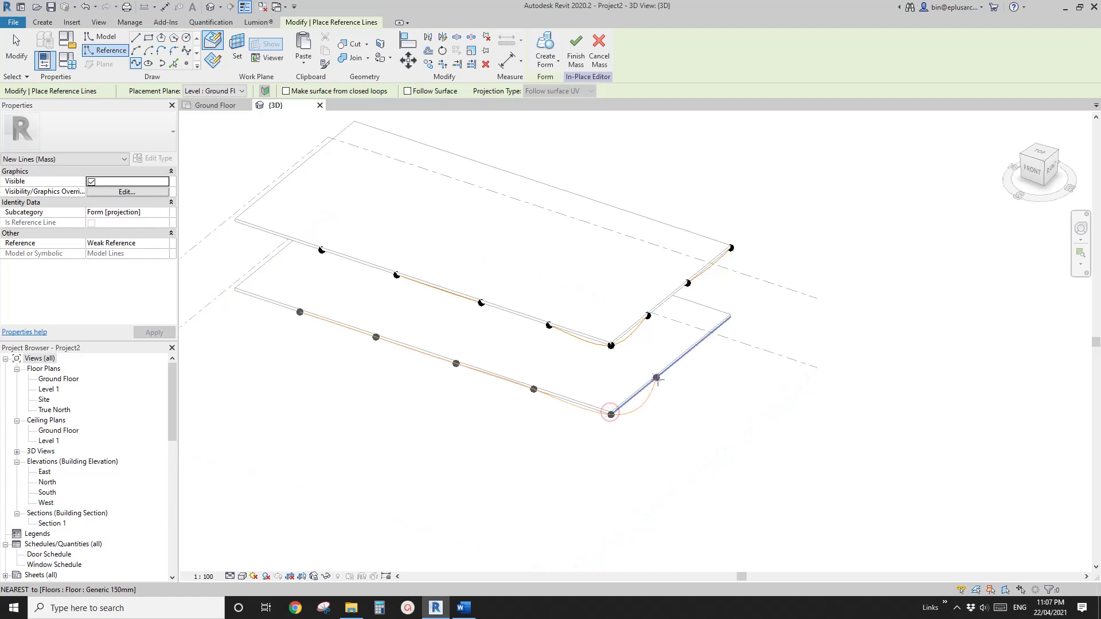
left_click(656, 378)
left_click(696, 345)
left_click(729, 316)
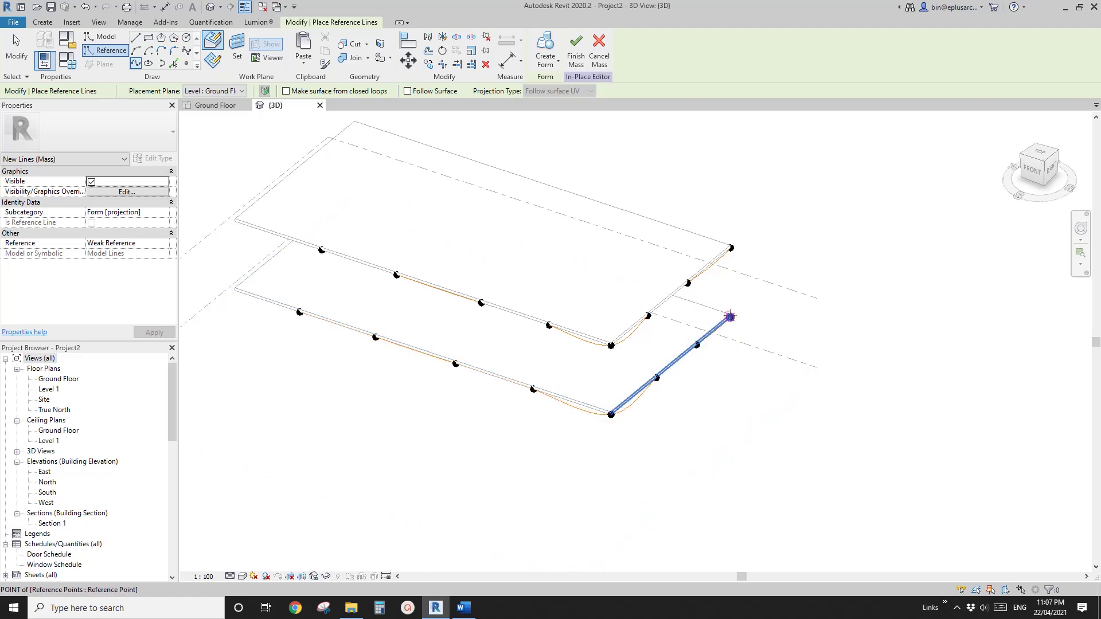
key("Escape")
key("Escape")
scroll(737, 307, "down", 1)
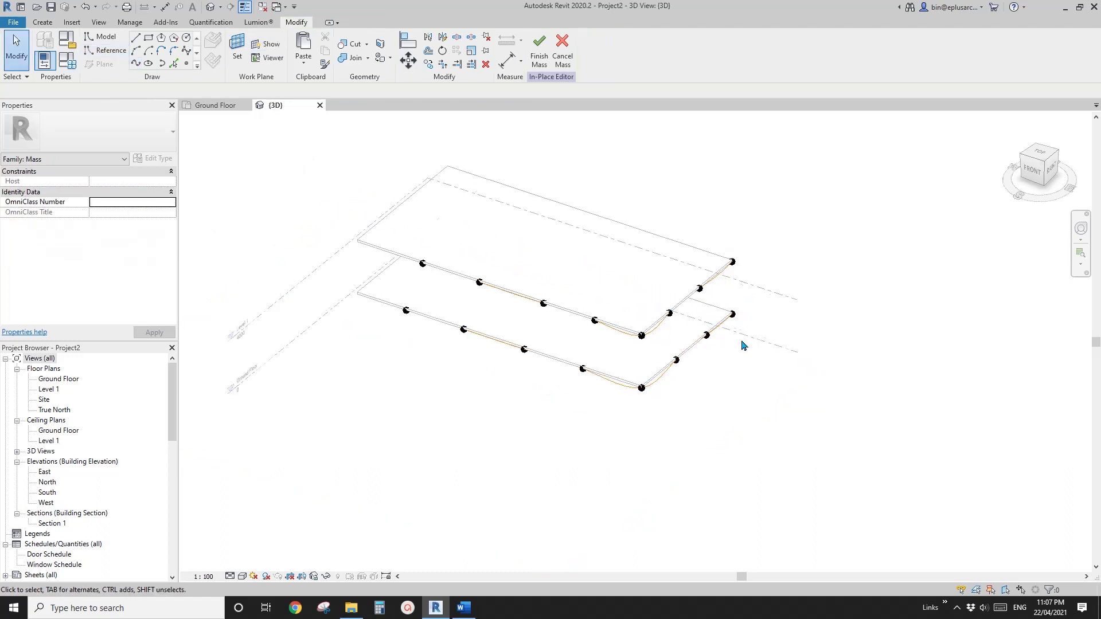
- From the Right view, copy the Level 1 reference spline vertically down by about 1800 mm, between the two slabs
middle_click_drag(742, 344, 633, 300, "shift")
middle_click_drag(615, 349, 586, 289, "shift")
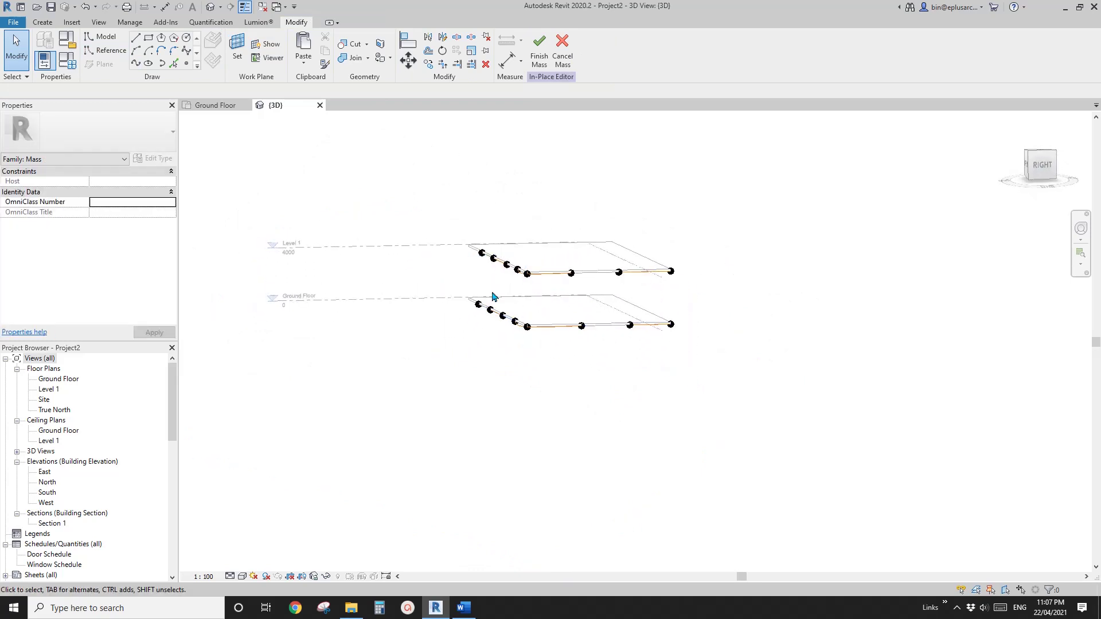
left_click(1042, 167)
middle_click_drag(525, 285, 610, 322)
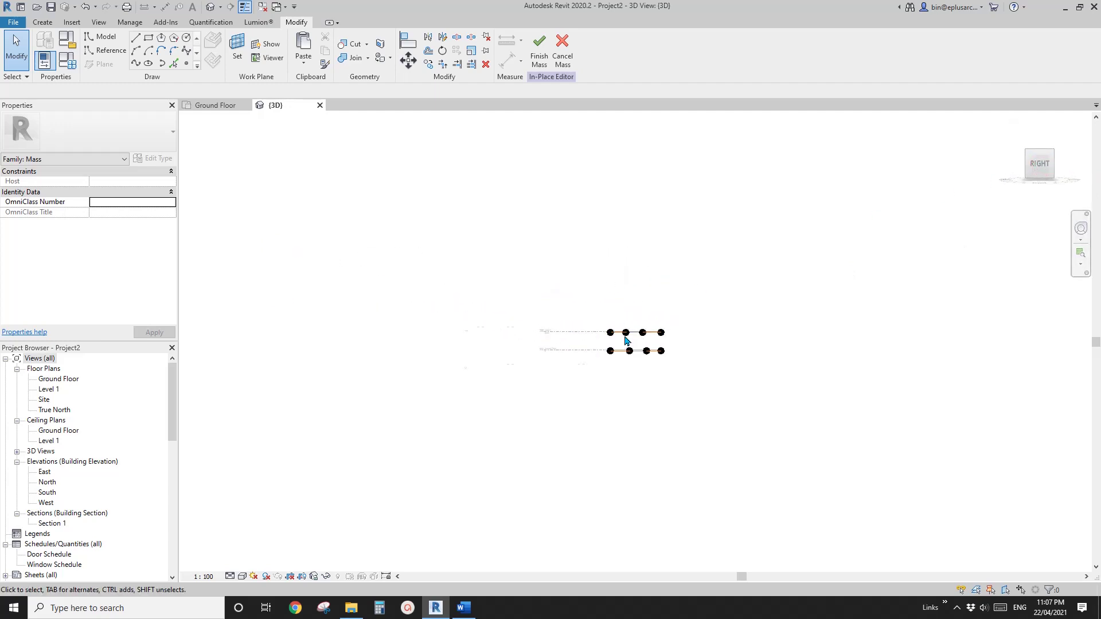
scroll(625, 336, "up", 4)
middle_click_drag(696, 340, 627, 336)
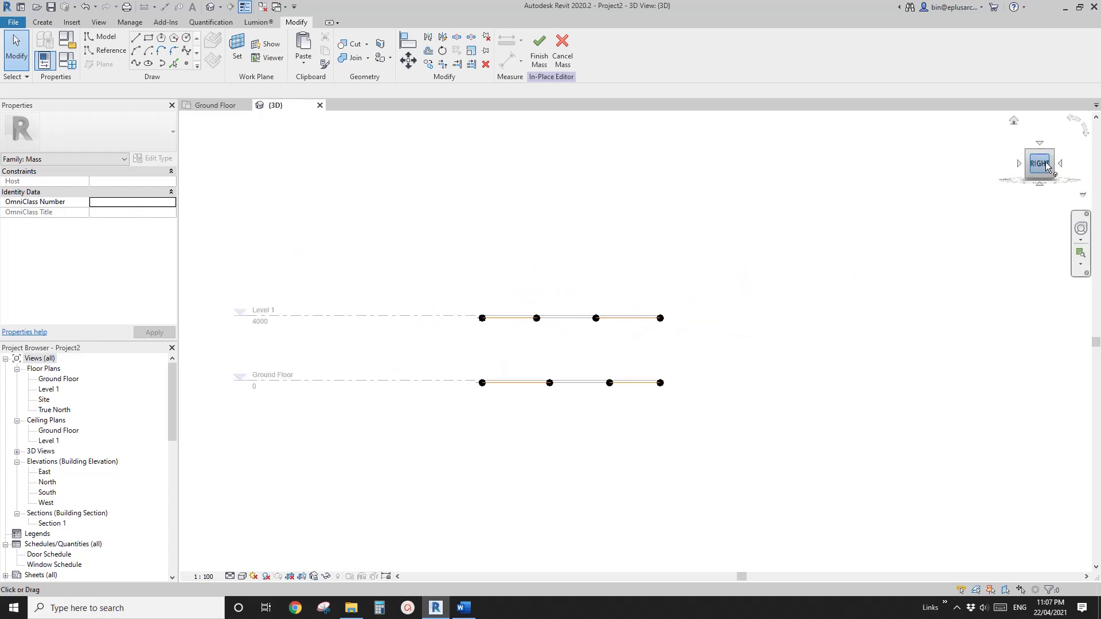
scroll(560, 377, "up", 4)
left_click(467, 277)
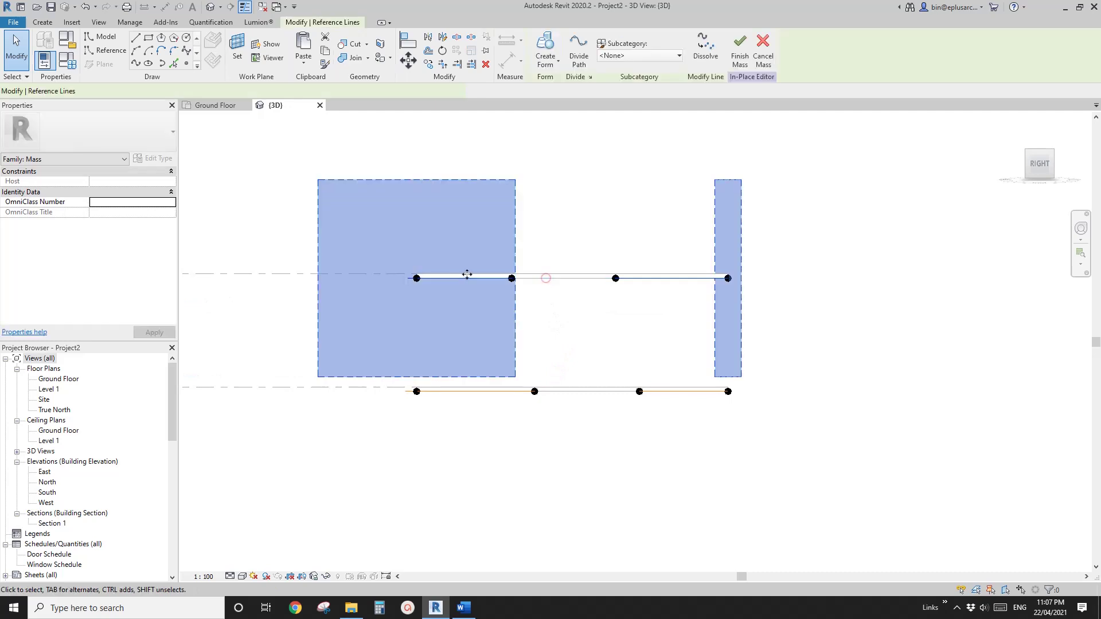
key("c")
key("o")
left_click(574, 277)
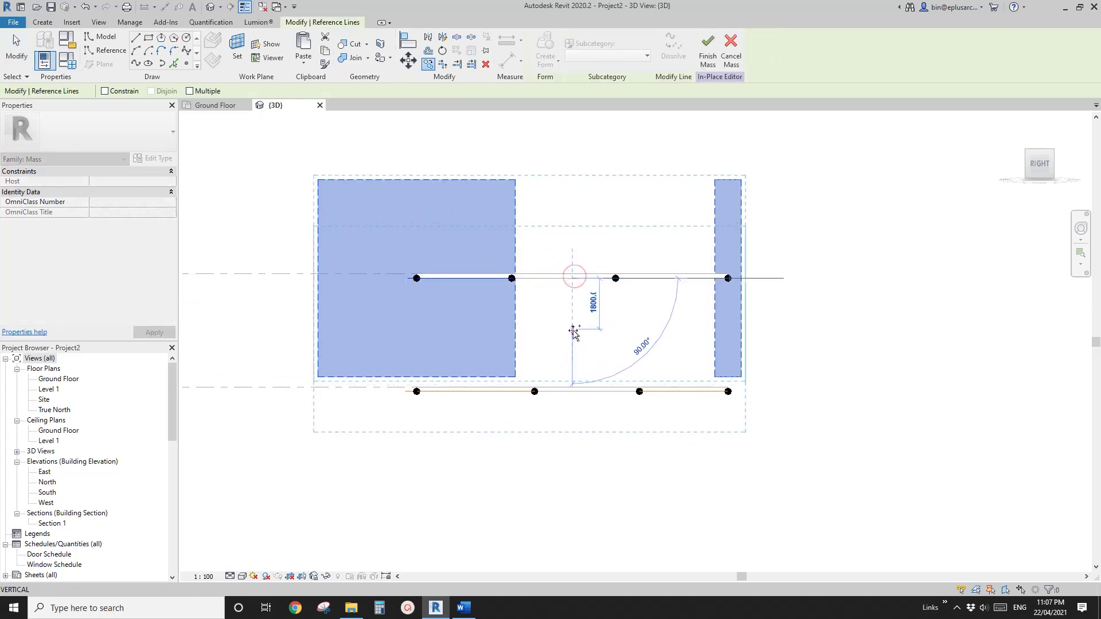
left_click(574, 332)
middle_click_drag(644, 342, 584, 466, "shift")
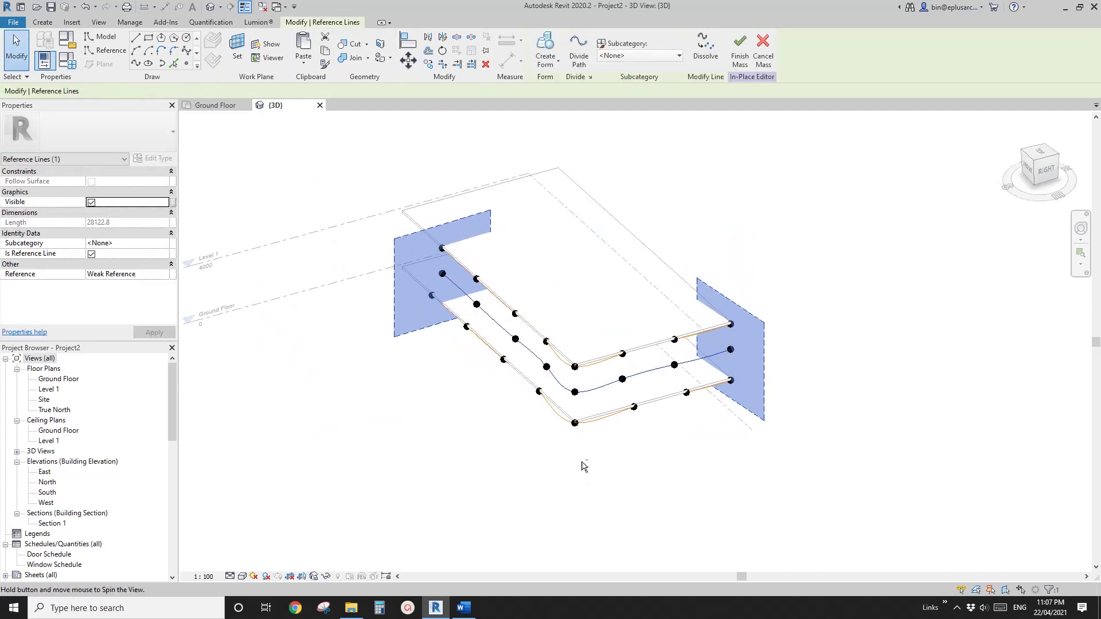
- From the Right view, move the middle spline's five front-edge points, including the corner point, slightly outward past the slab edge
key("Escape")
scroll(543, 361, "up", 3)
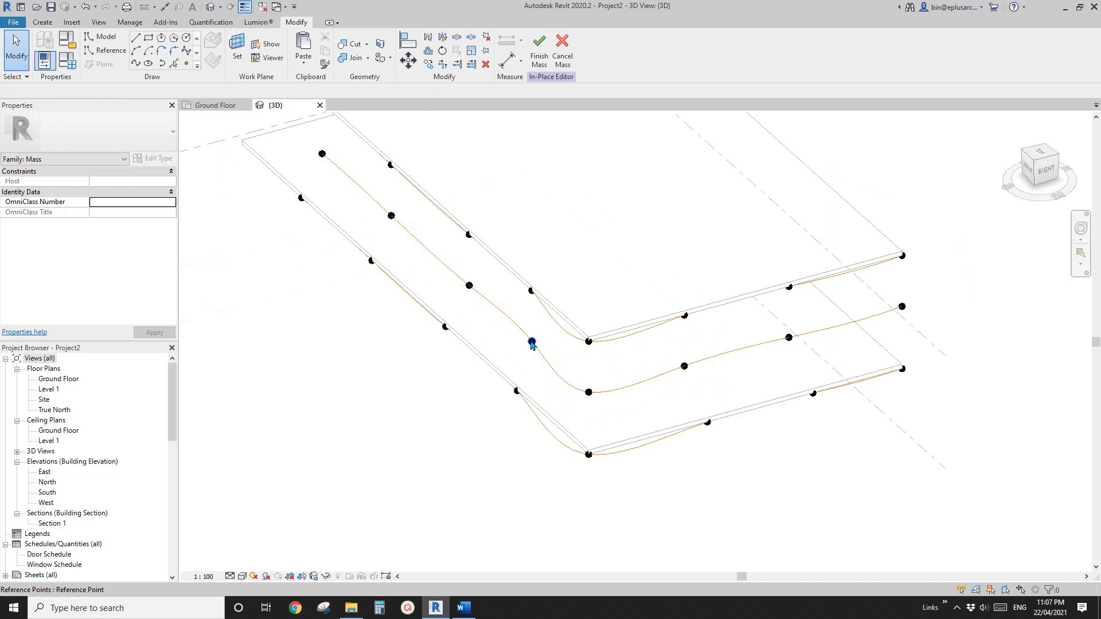
left_click(532, 343)
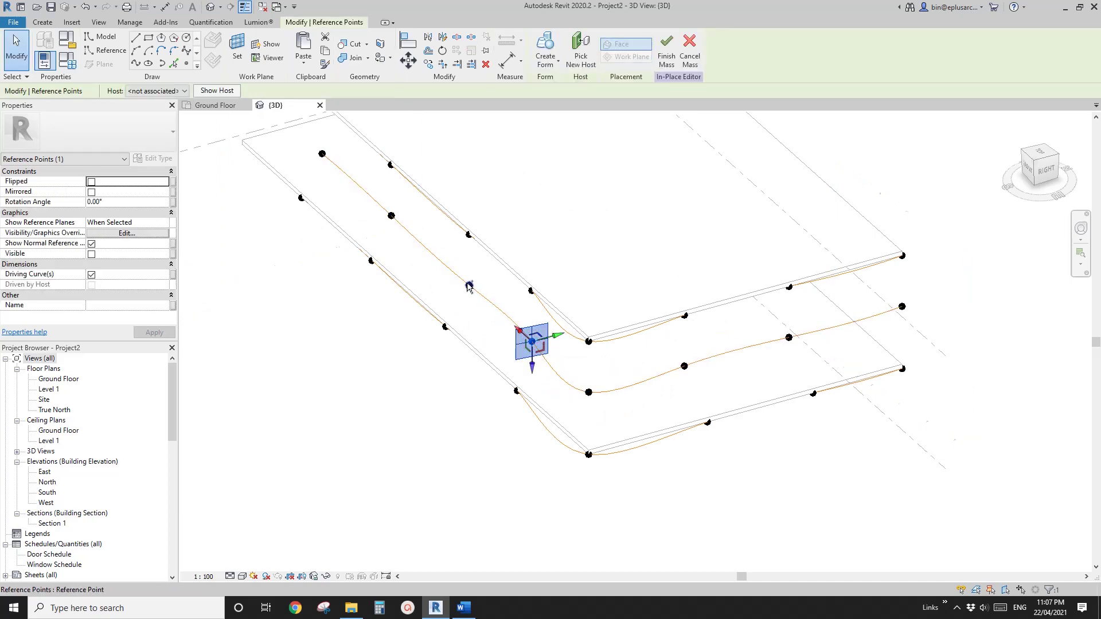
key("Escape")
left_click(1048, 173)
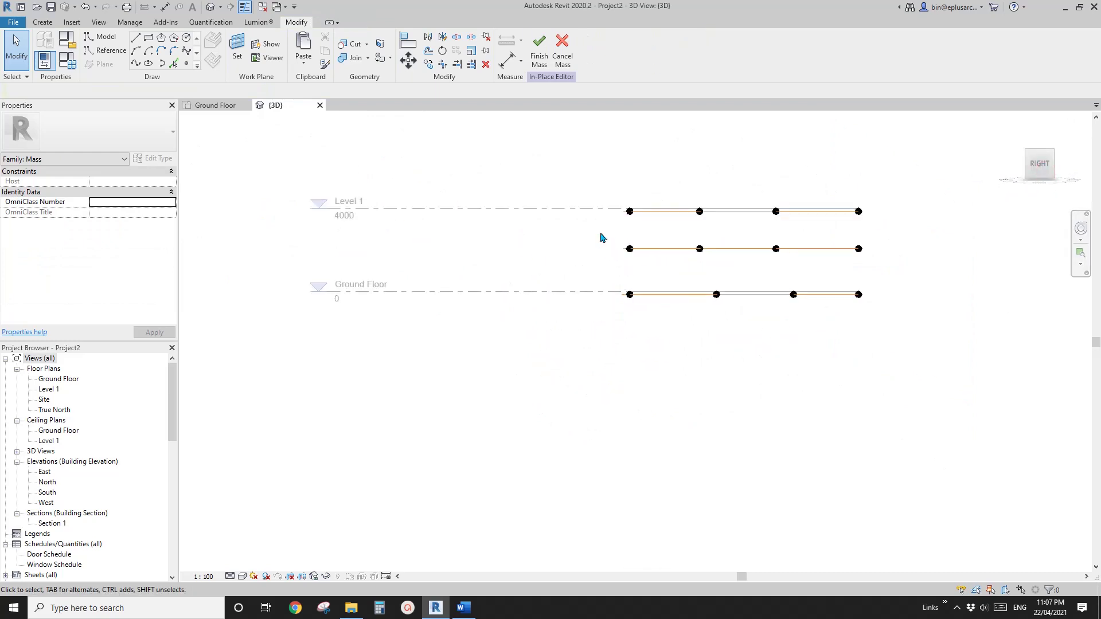
left_click_drag(598, 229, 622, 291)
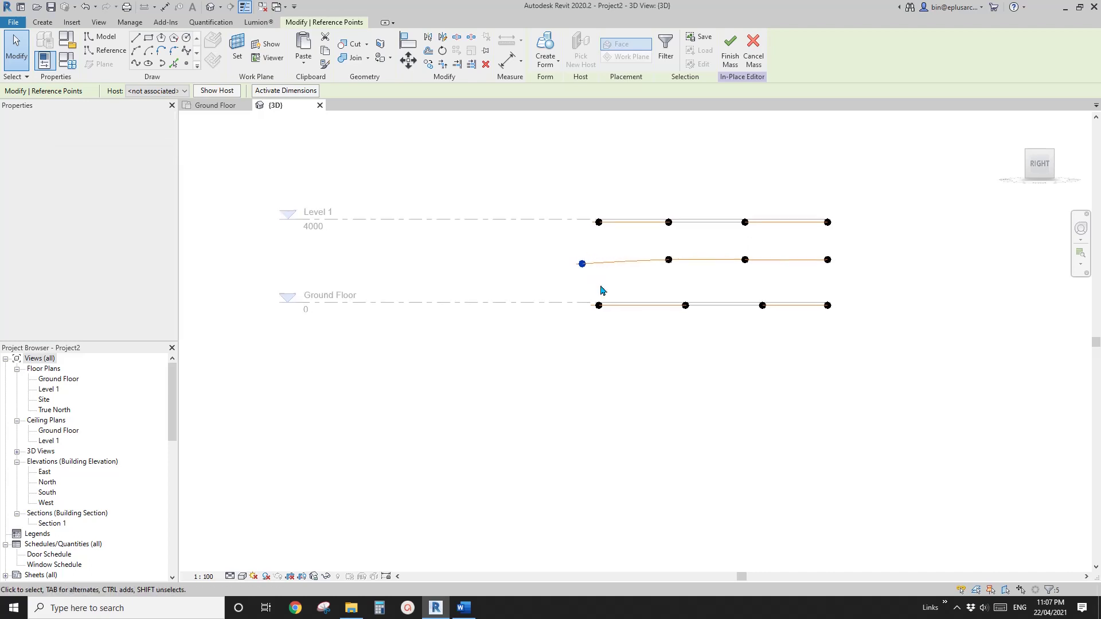
middle_click_drag(604, 291, 731, 292, "shift")
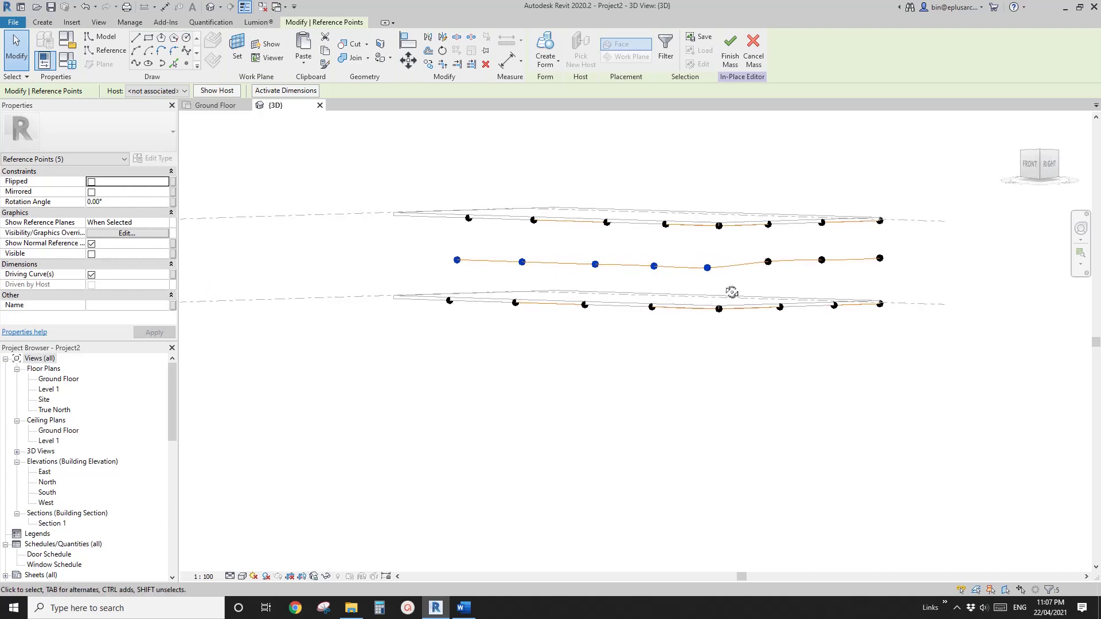
- From the Front view, move the middle spline's four short-edge points, including the corner point, slightly outward past the slab edge
left_click(1030, 169)
scroll(688, 339, "up", 3)
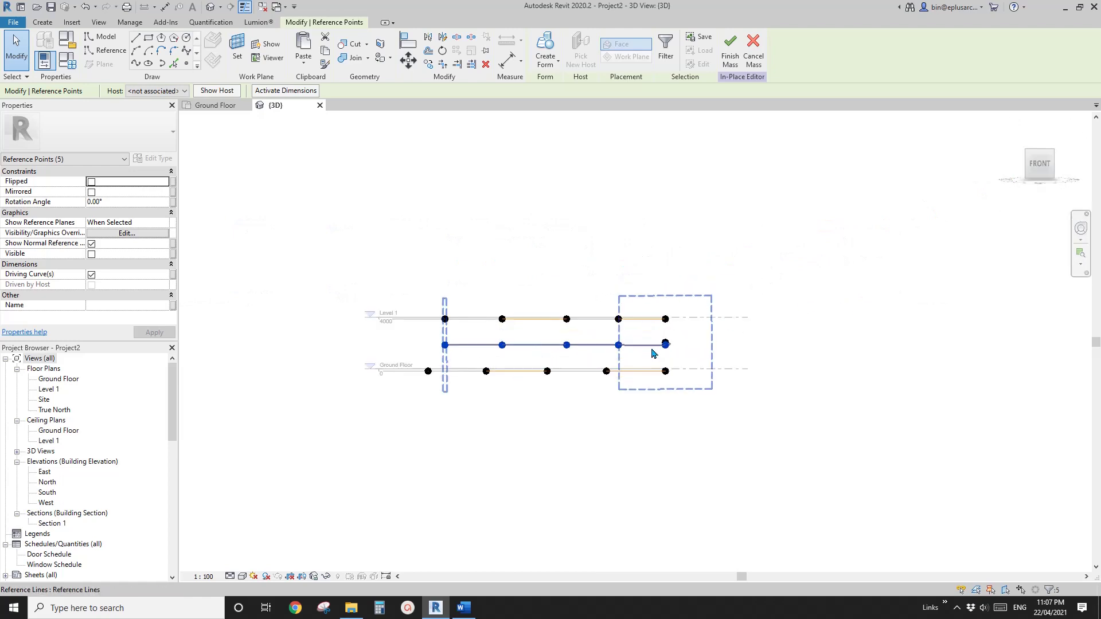
scroll(652, 353, "up", 2)
left_click_drag(648, 317, 705, 362)
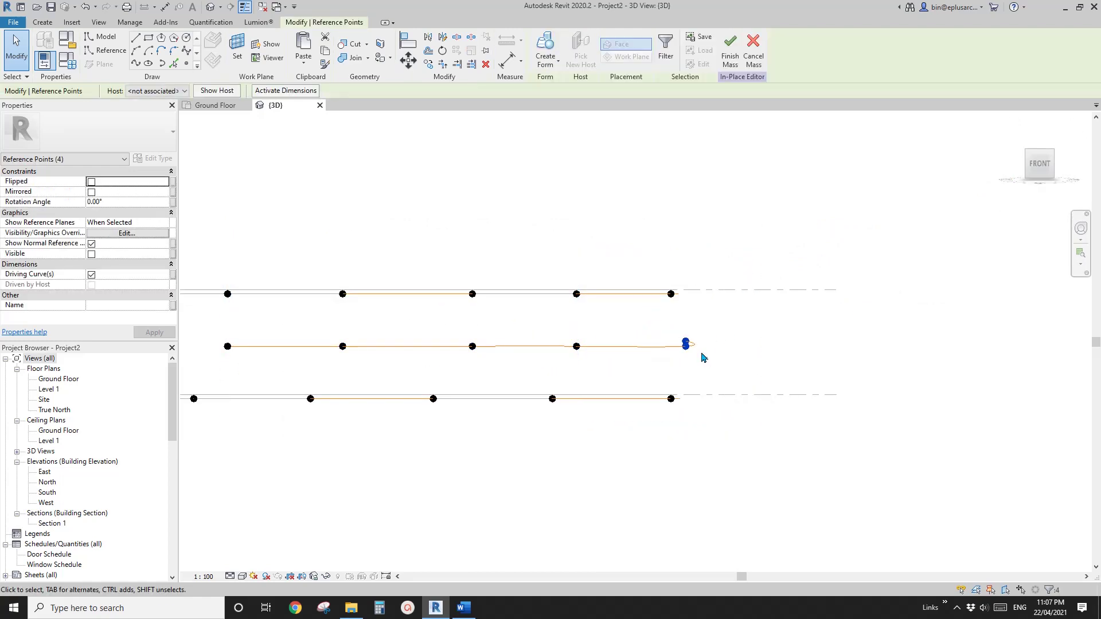
scroll(692, 344, "up", 2)
left_click_drag(659, 315, 737, 351)
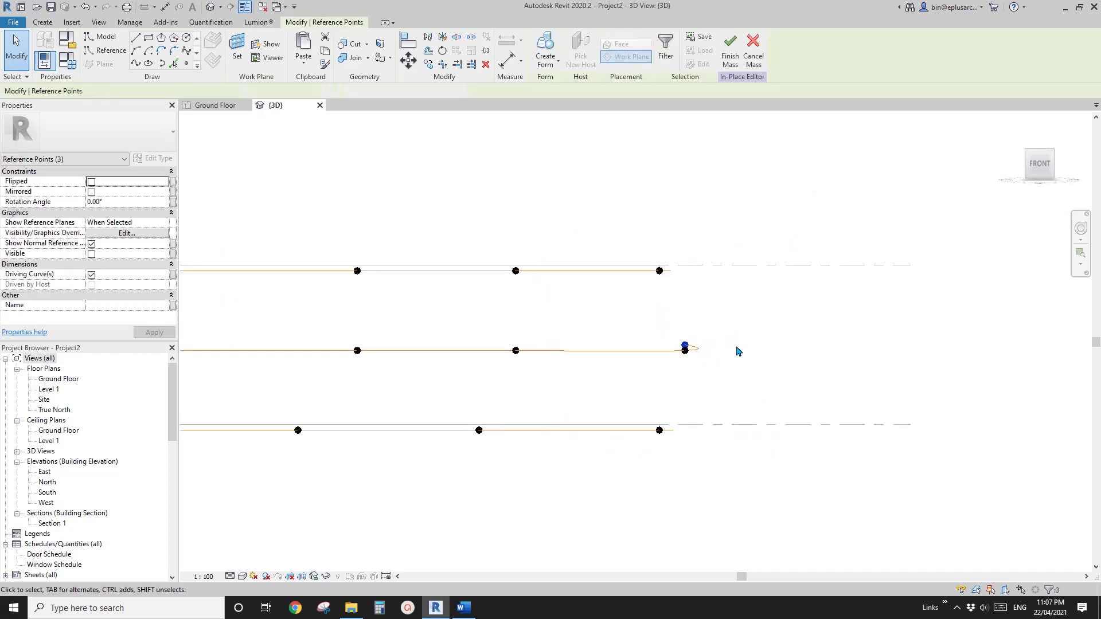
left_click(738, 347)
- Create a surface form through the upper, middle and lower reference splines
scroll(737, 347, "down", 3)
middle_click_drag(738, 347, 653, 464, "shift")
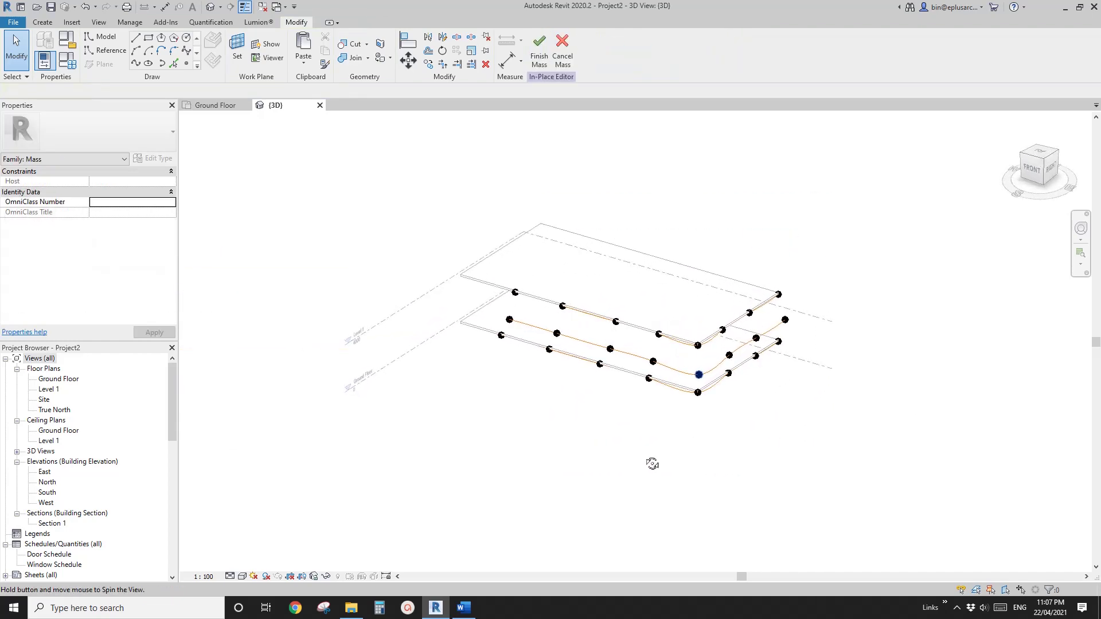
scroll(729, 365, "up", 2)
scroll(691, 377, "down", 2)
middle_click_drag(680, 378, 619, 369, "shift")
scroll(622, 372, "up", 1)
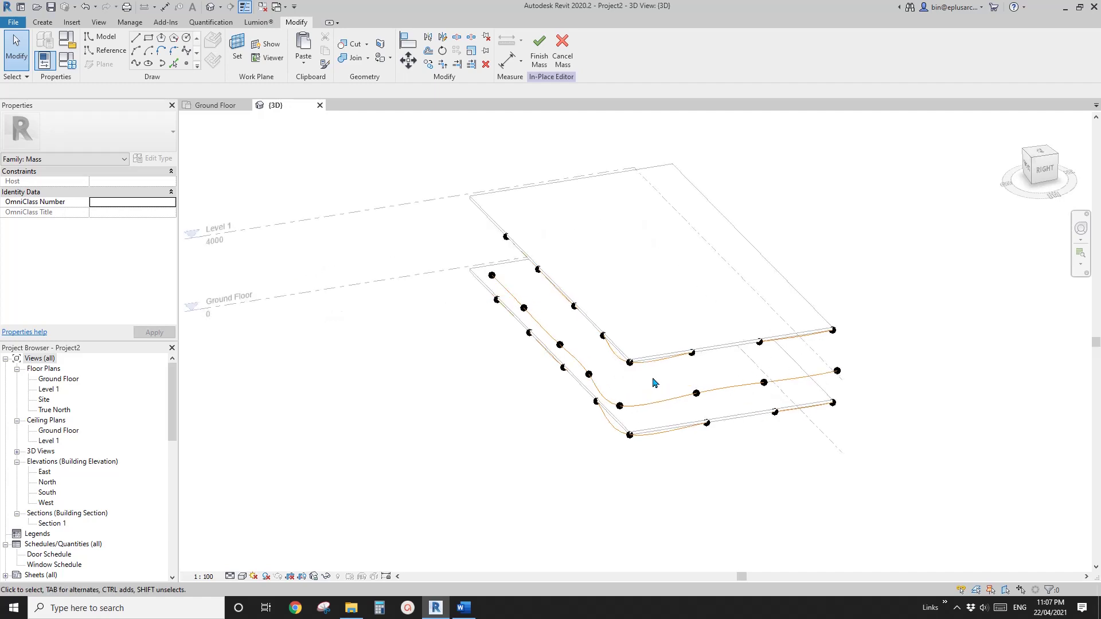
left_click(664, 401)
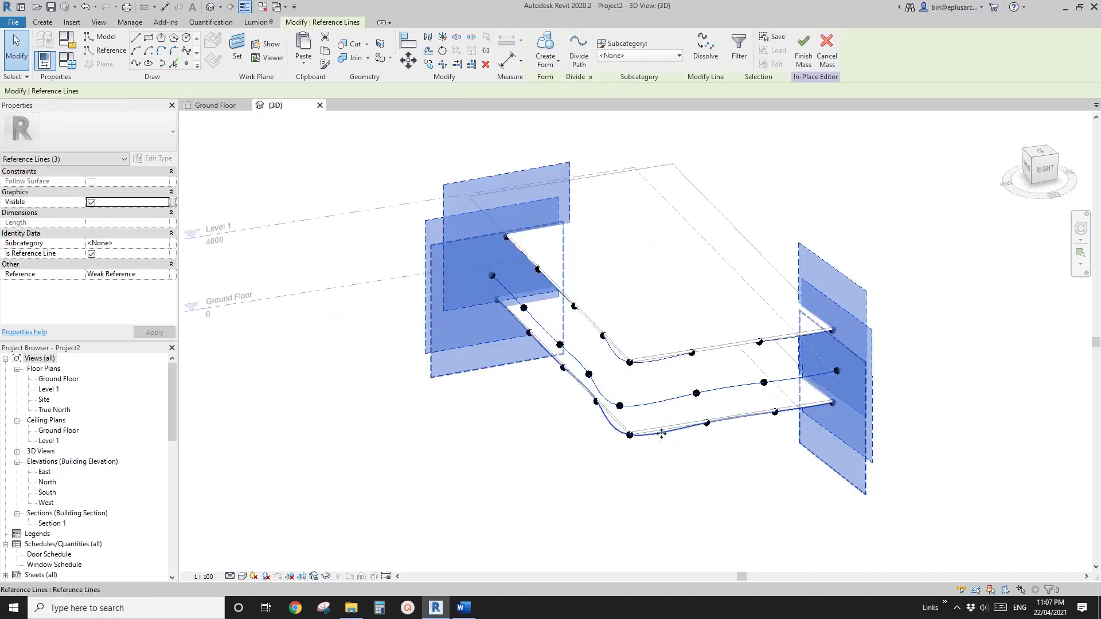
left_click(548, 44)
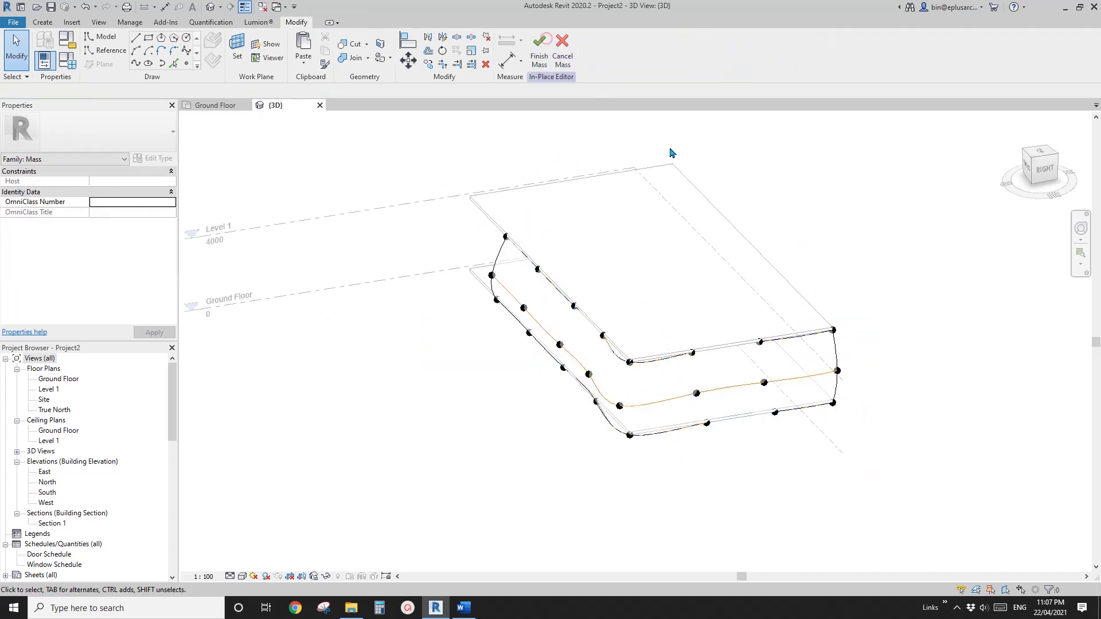
- Adjust the middle spline's curvature by shifting the points adjacent to the corner on the front and short sides
mouse_move(669, 153)
middle_mouse_down()
mouse_move(634, 135)
mouse_move(634, 246)
mouse_move(666, 304)
mouse_move(745, 329)
mouse_move(648, 255)
mouse_move(580, 222)
mouse_move(462, 228)
mouse_move(689, 255)
mouse_move(759, 216)
mouse_move(826, 208)
mouse_move(594, 319)
middle_mouse_up()
left_click(588, 323)
left_click_drag(607, 313, 605, 314)
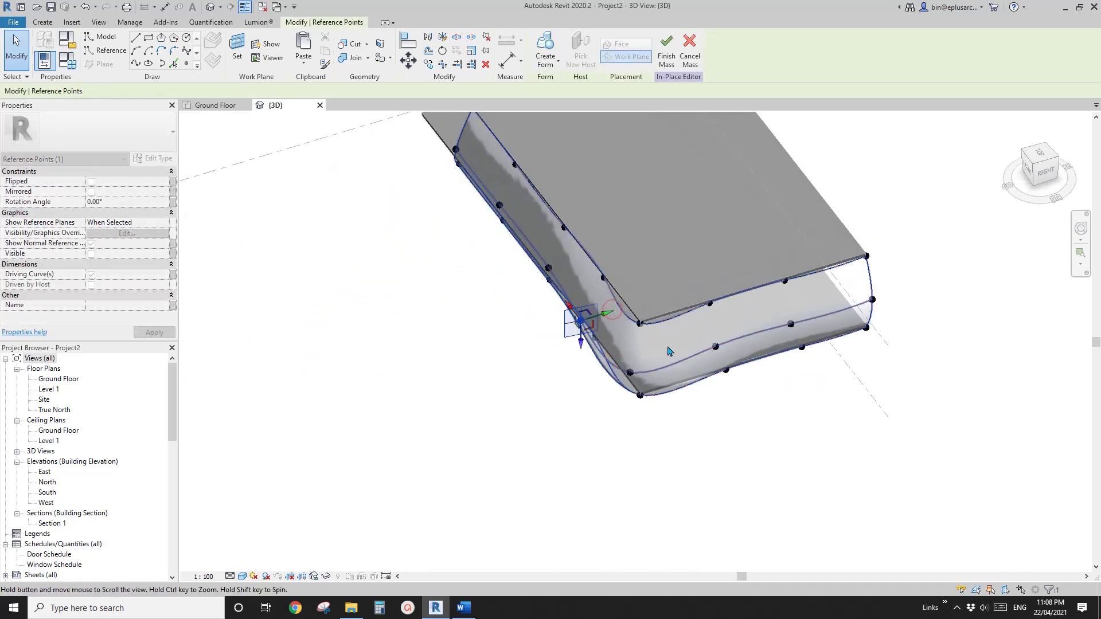
left_click(719, 350)
middle_click_drag(699, 331, 742, 361, "shift")
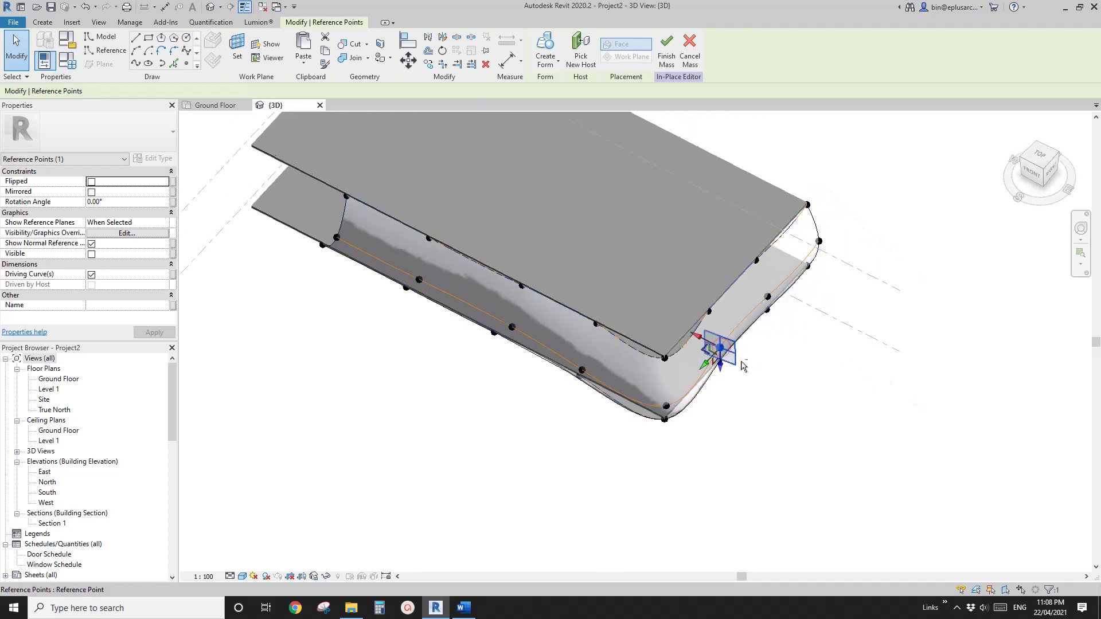
left_click_drag(697, 335, 705, 339)
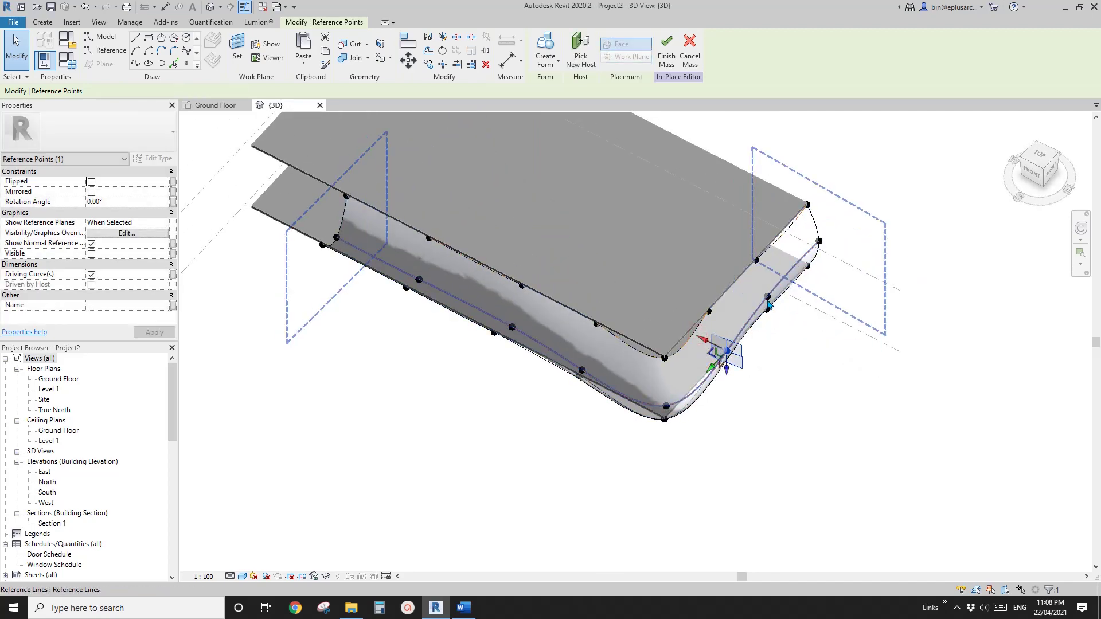
key("Escape")
middle_click_drag(729, 379, 698, 288, "shift")
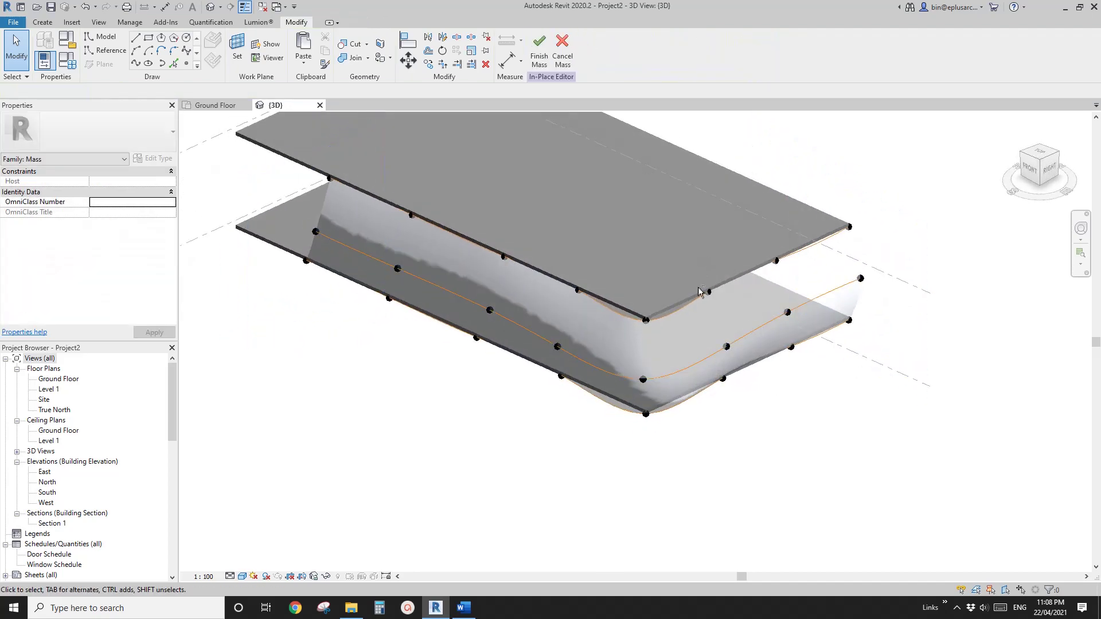
- Divide the surface of the curved form into a UV grid
left_click(680, 343)
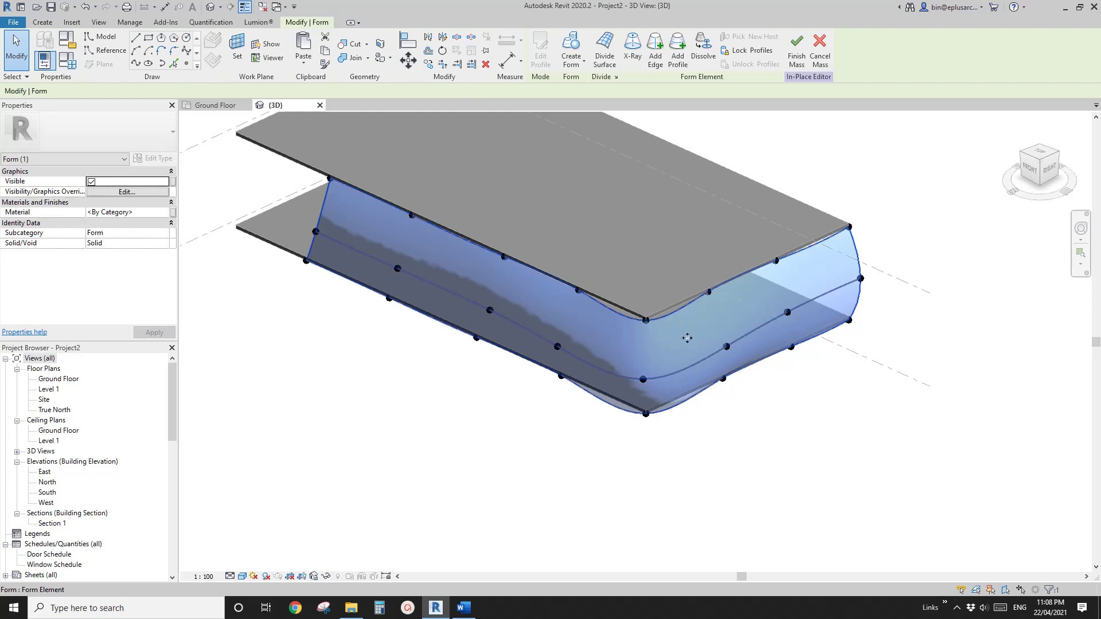
middle_click_drag(687, 338, 639, 350)
left_click(605, 52)
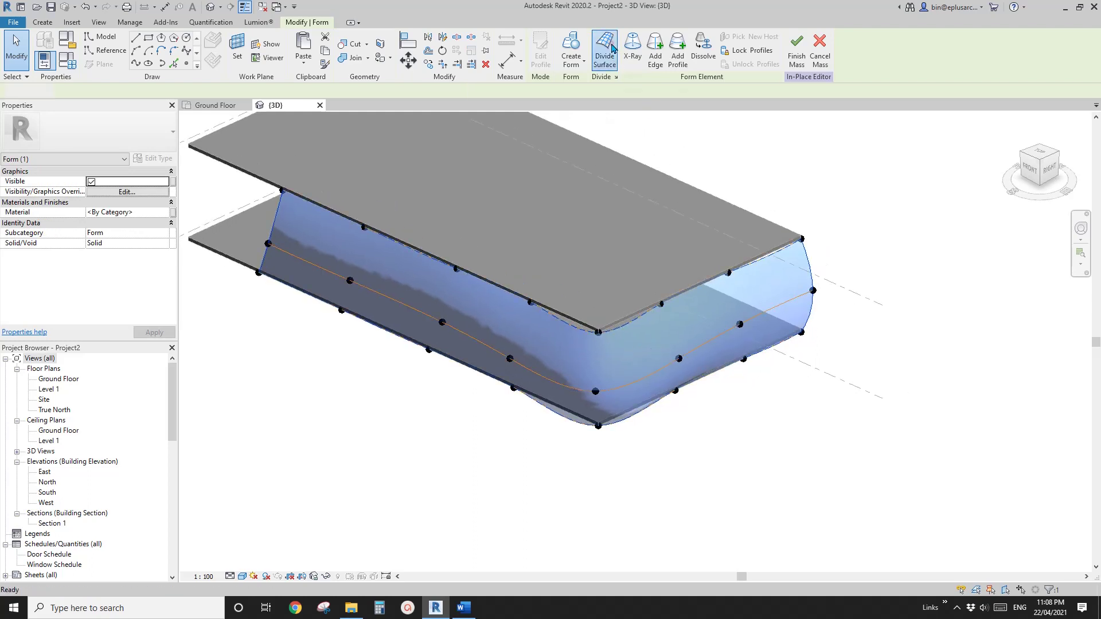
scroll(651, 285, "up", 3)
middle_click_drag(660, 287, 642, 288, "shift")
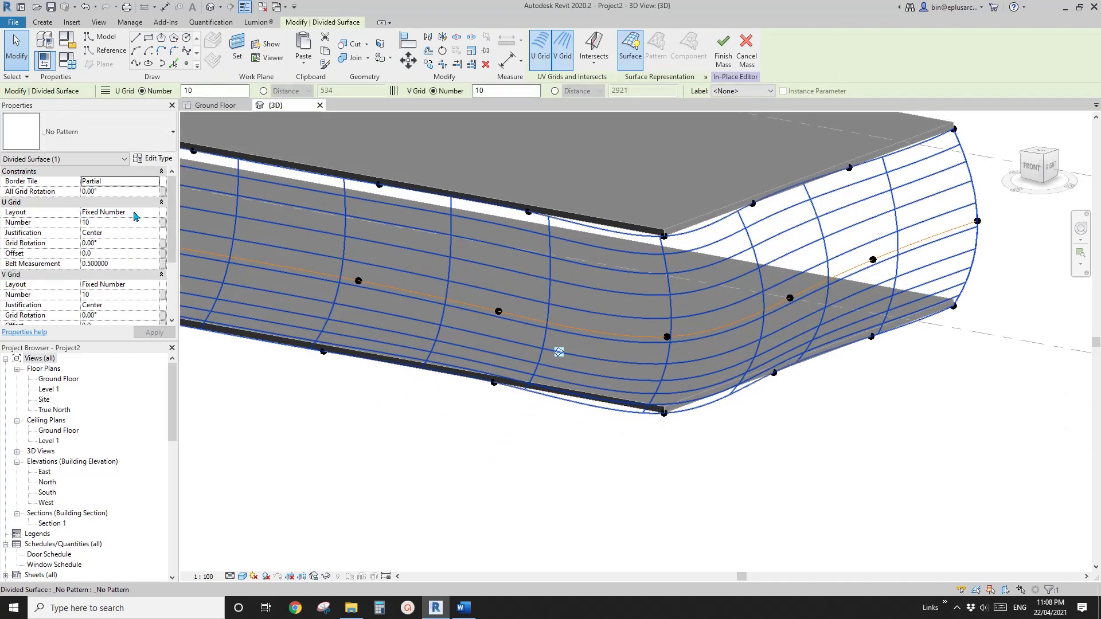
- Set both the U and V grid layouts to Maximum Spacing with a distance of 500
left_click(137, 213)
left_click(139, 212)
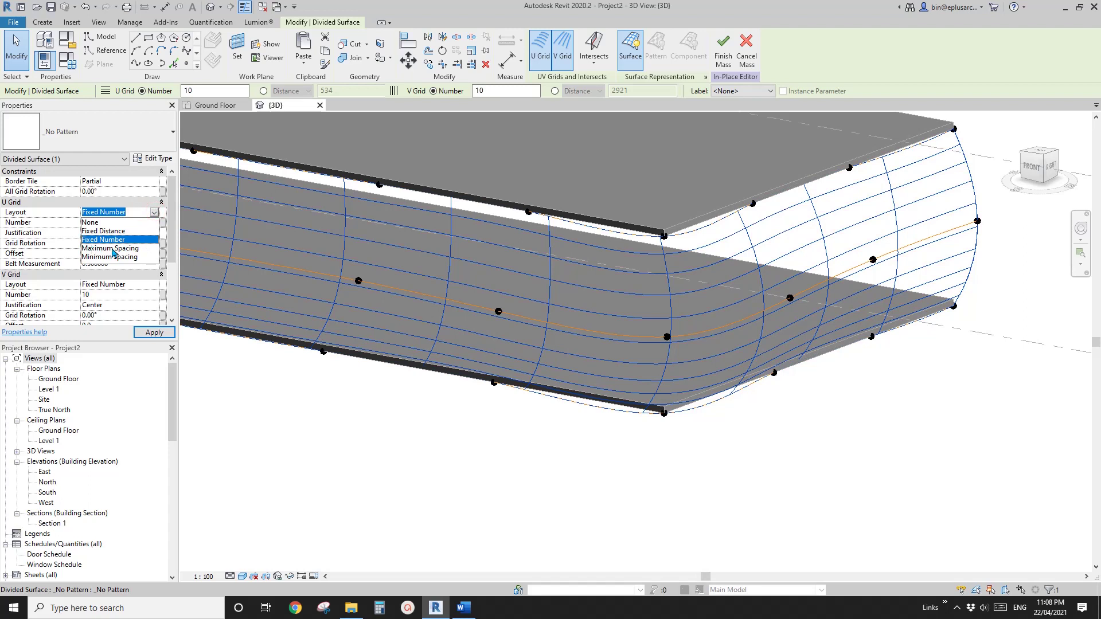
left_click(128, 258)
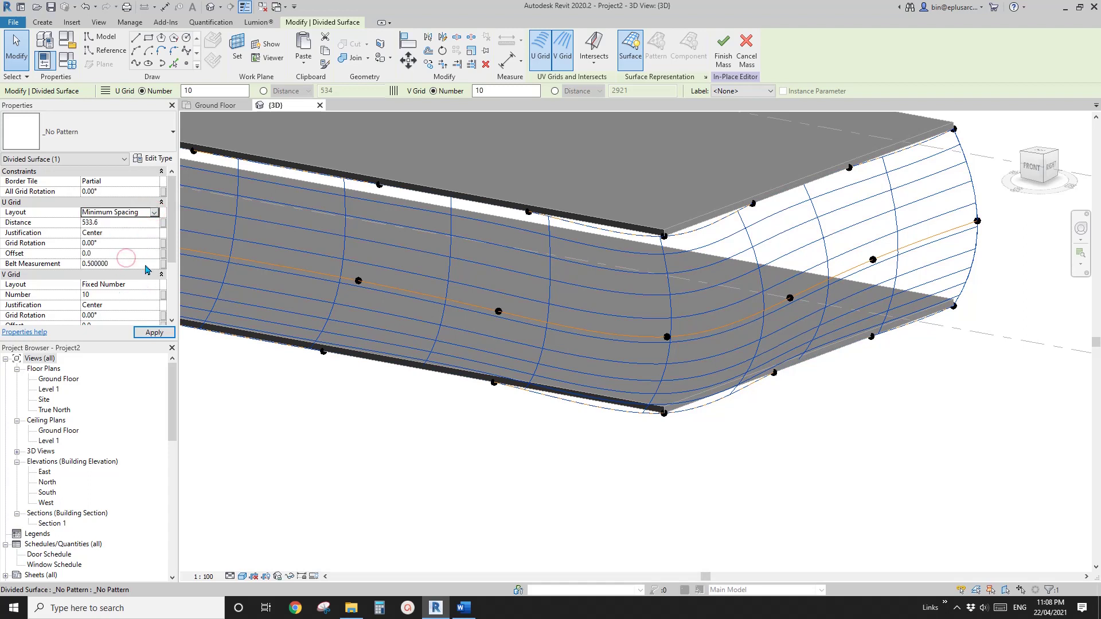
left_click(155, 213)
left_click(120, 251)
double_click(150, 285)
left_click(128, 321)
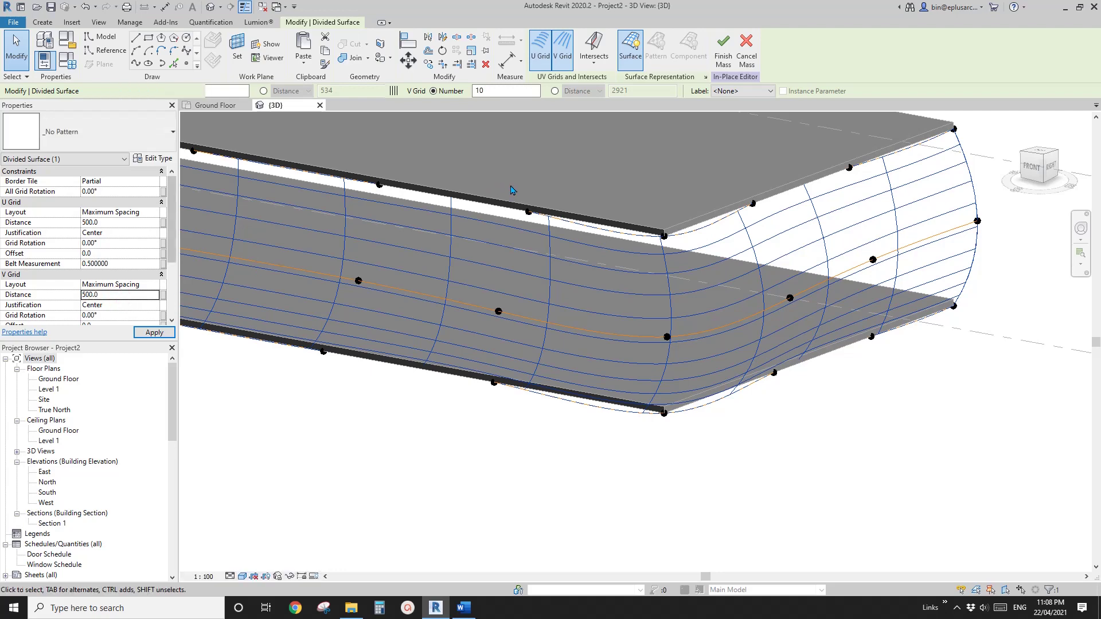
scroll(553, 221, "down", 2)
middle_click_drag(594, 275, 724, 440, "shift")
scroll(616, 277, "up", 3)
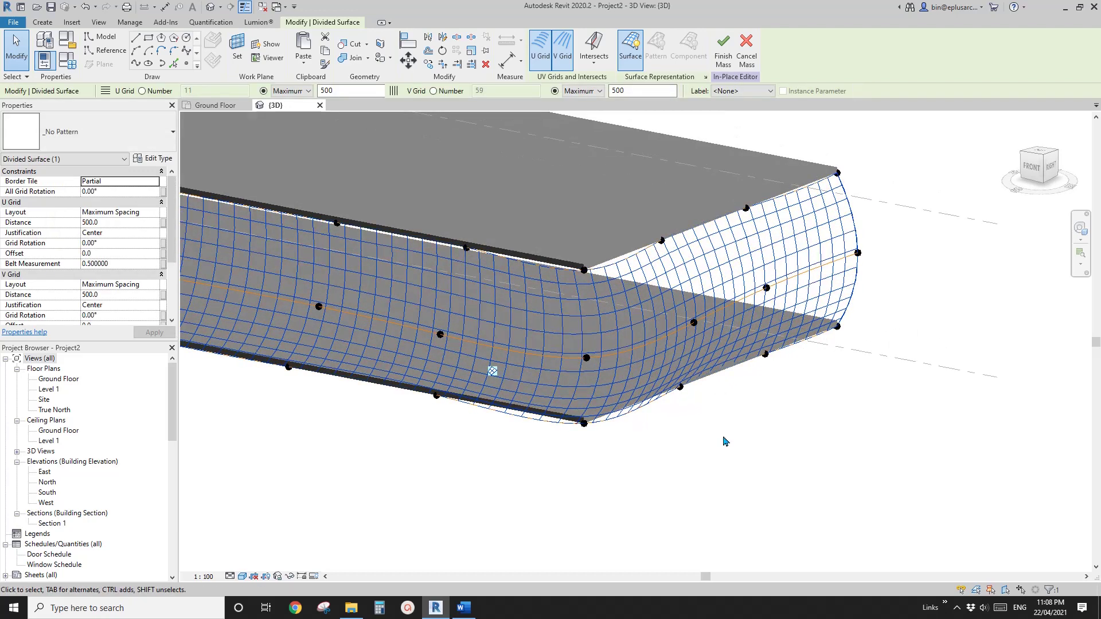
left_click(723, 438)
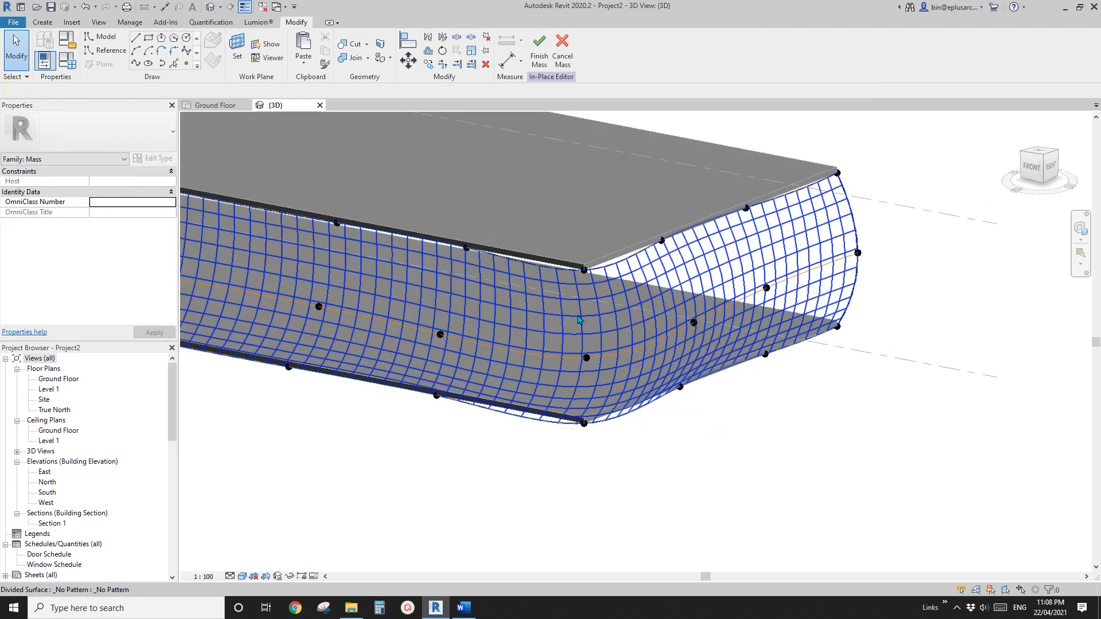
- Turn on Nodes in the divided surface's Surface Representation settings
left_click(624, 319)
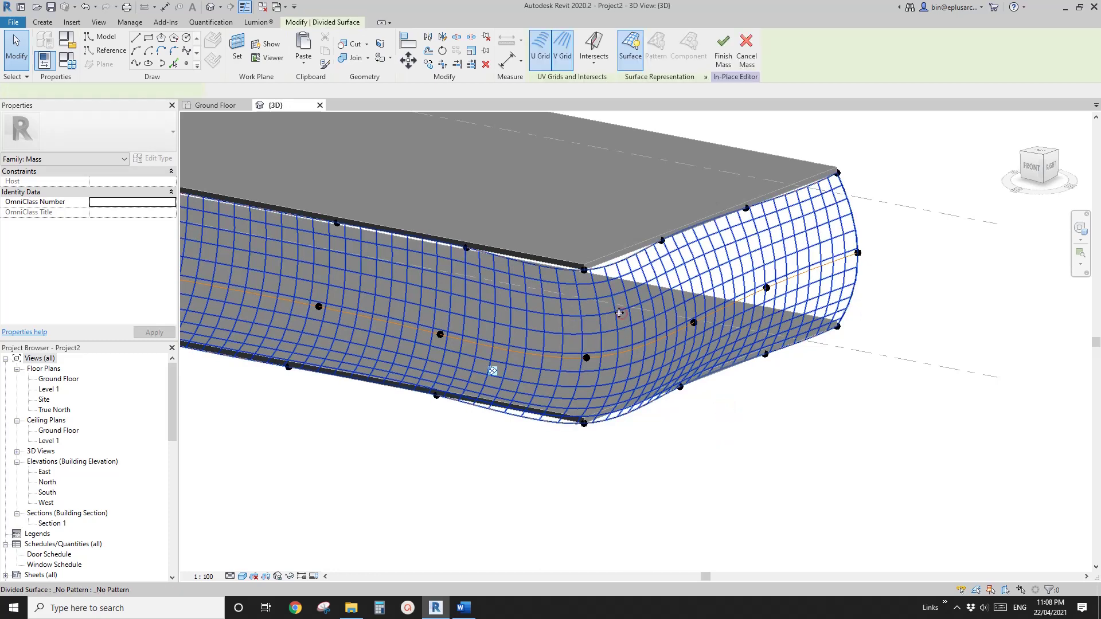
left_click(705, 78)
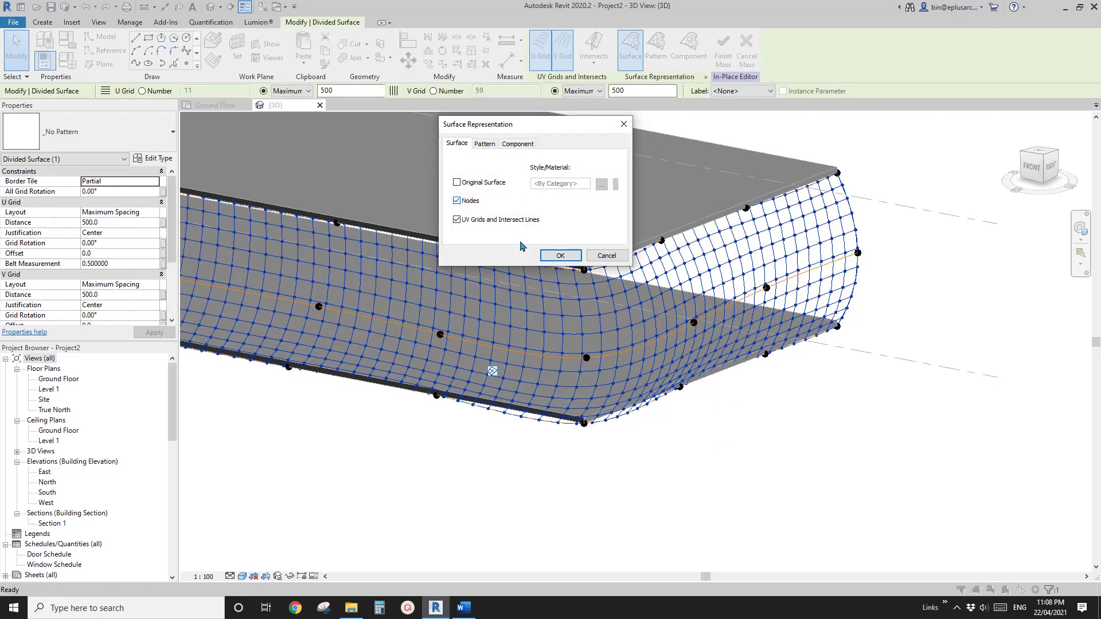
left_click(561, 255)
key("Escape")
scroll(609, 279, "up", 2)
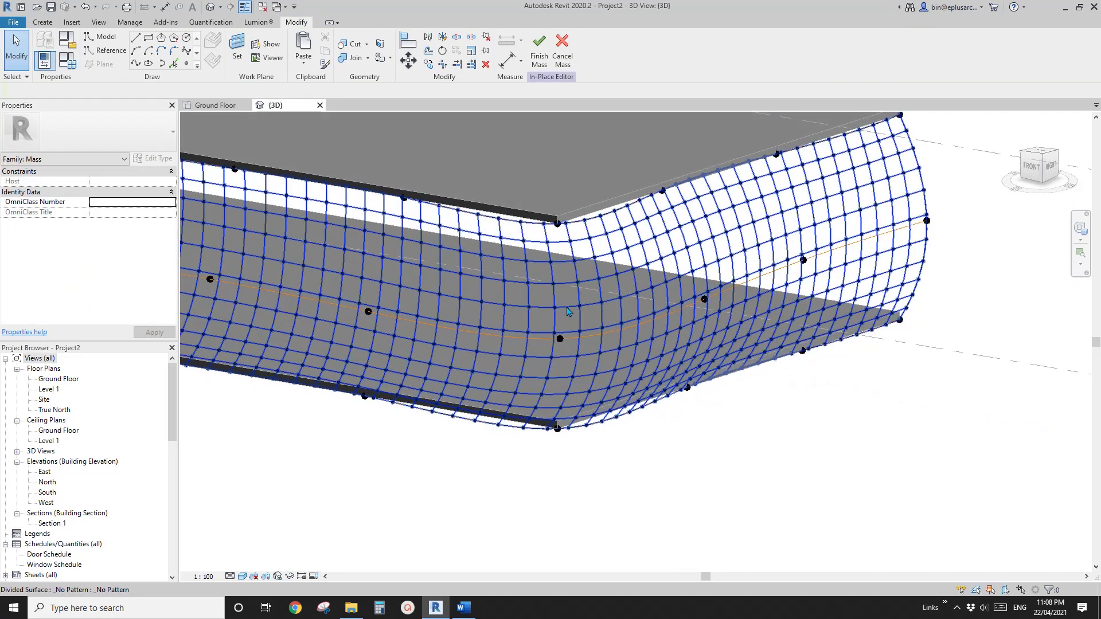
left_click(464, 611)
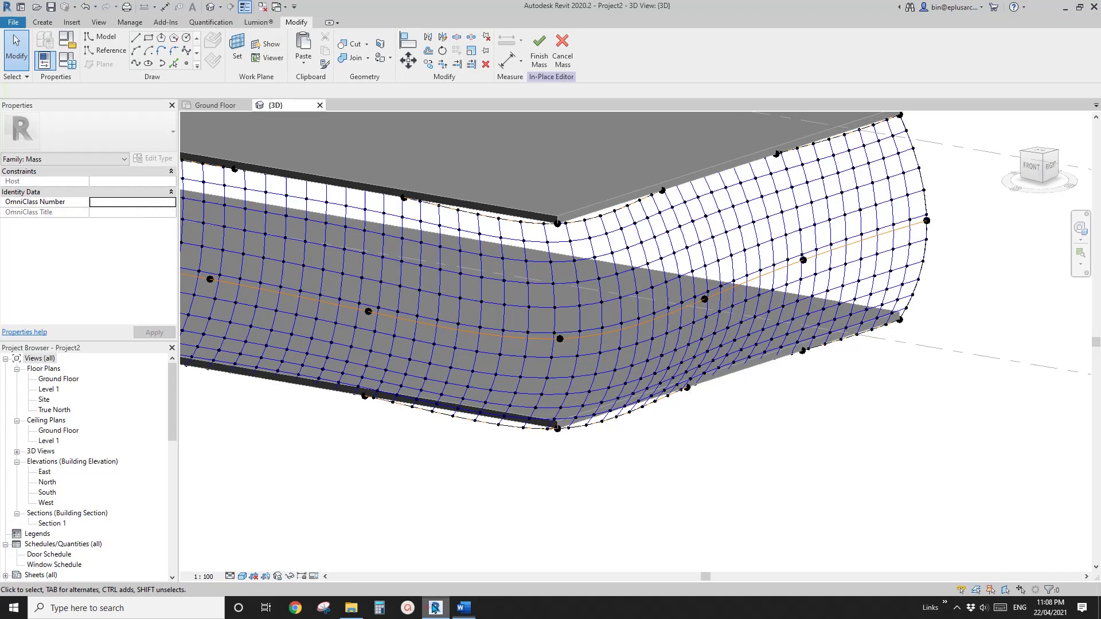
left_click(436, 608)
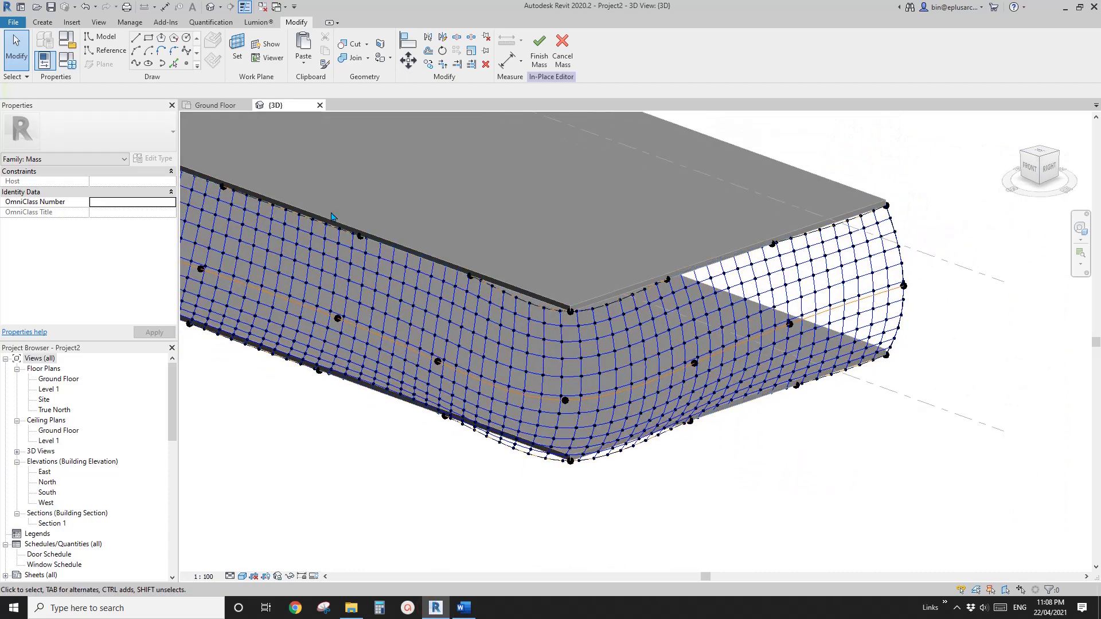
- Create a new family from the Metric Generic Model Adaptive.rft template
left_click(13, 22)
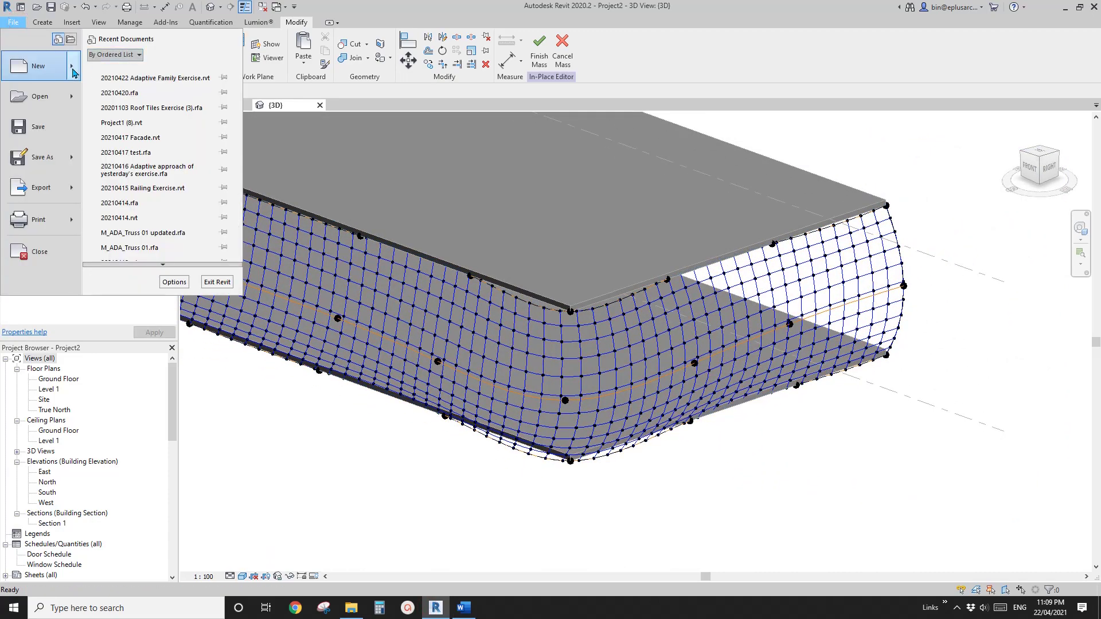
mouse_move(69, 66)
left_click(139, 97)
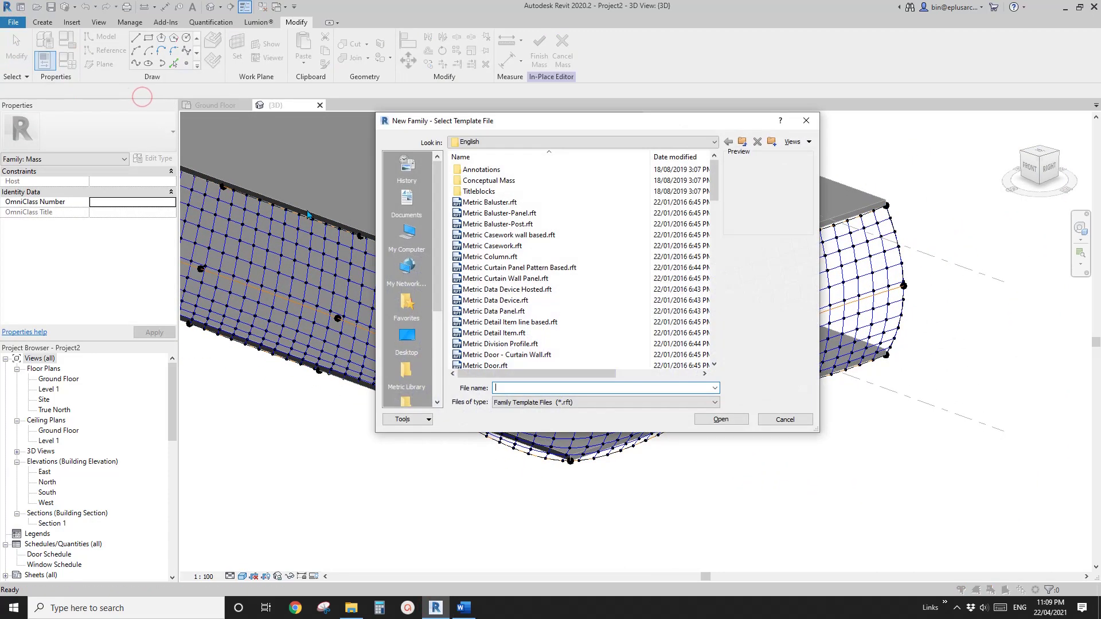
left_click(714, 243)
left_click(533, 322)
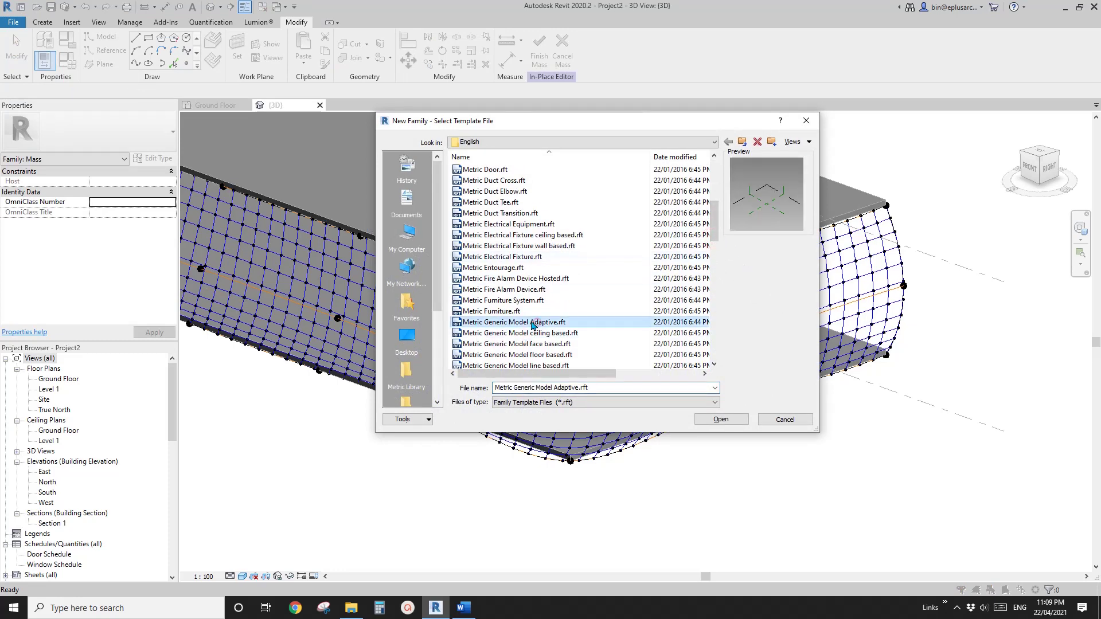
left_click(721, 418)
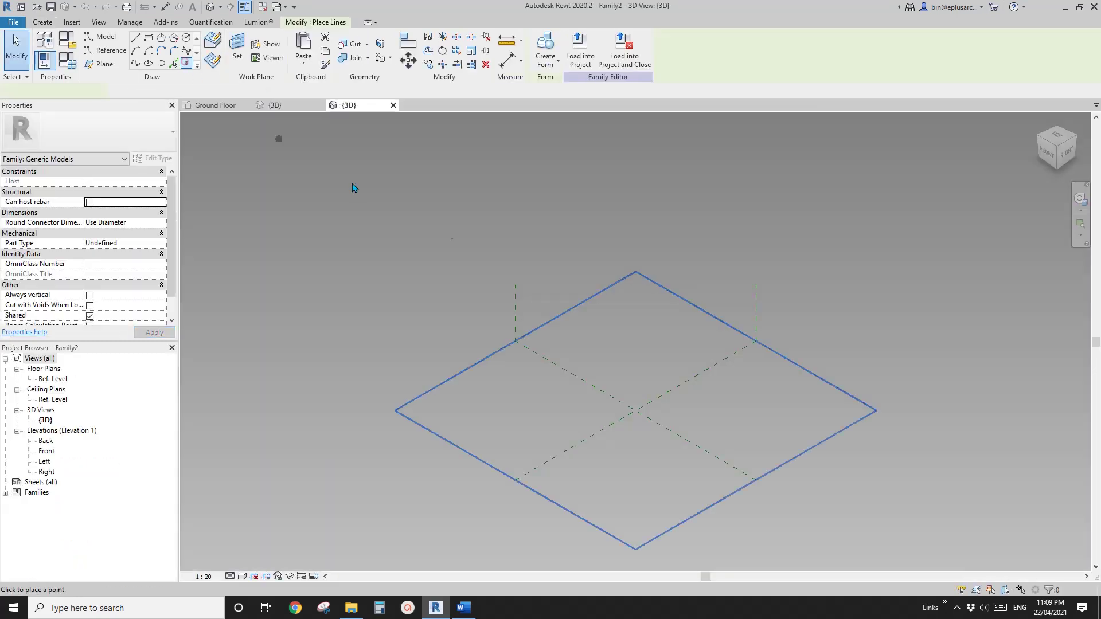
- Place three separate reference points on the Ref. Level plane and make them adaptive
middle_click_drag(619, 429, 491, 375)
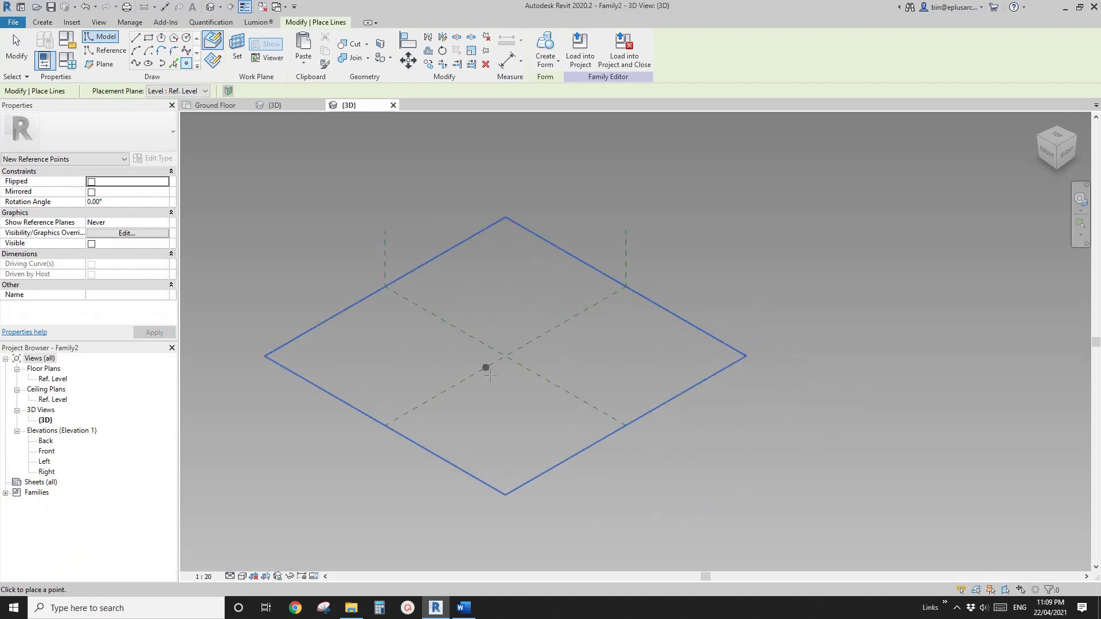
key("Escape")
key("Escape")
left_click_drag(295, 233, 628, 407)
left_click(589, 62)
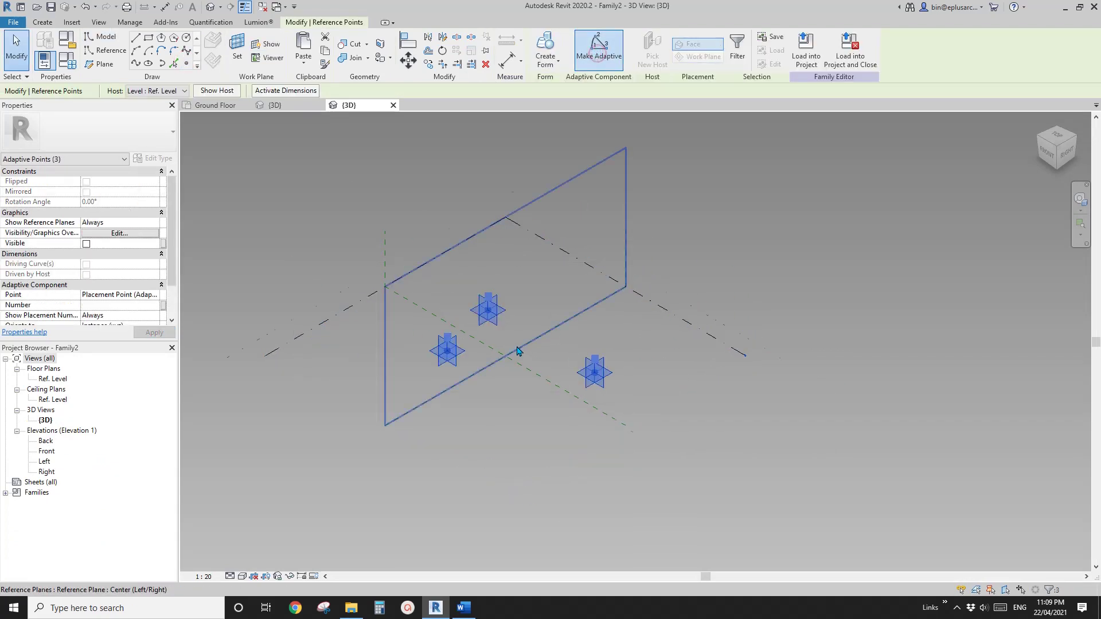
- Connect the three adaptive points pairwise with a Spline Through Points curve between each pair, forming a closed triangle
scroll(516, 350, "up", 3)
left_click(244, 211)
left_click_drag(229, 189, 510, 407)
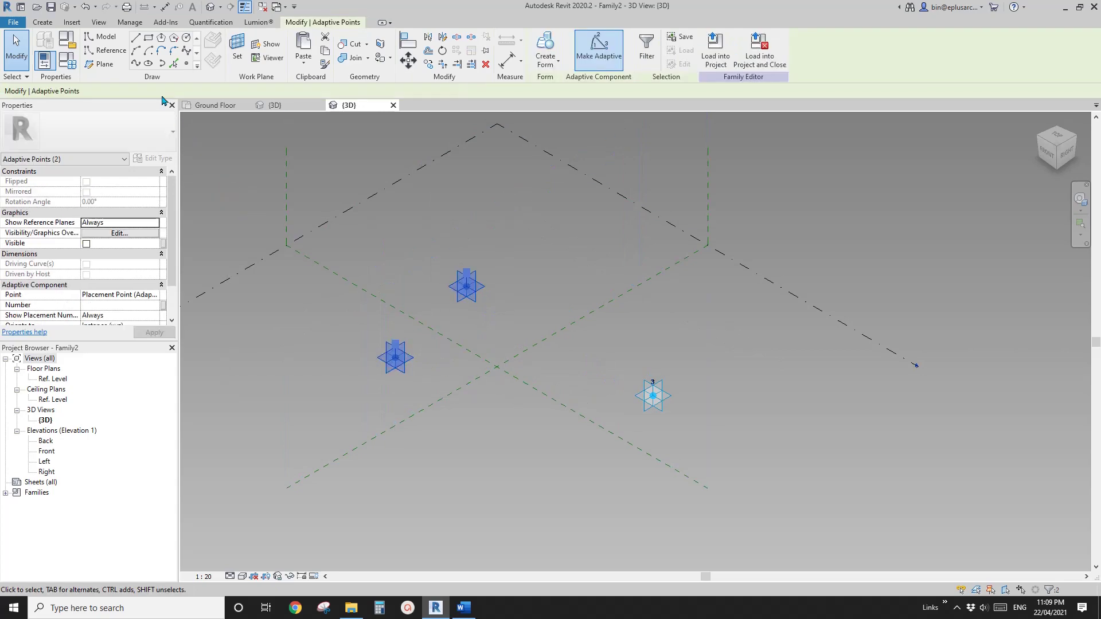
left_click(136, 63)
left_click_drag(433, 223, 715, 482)
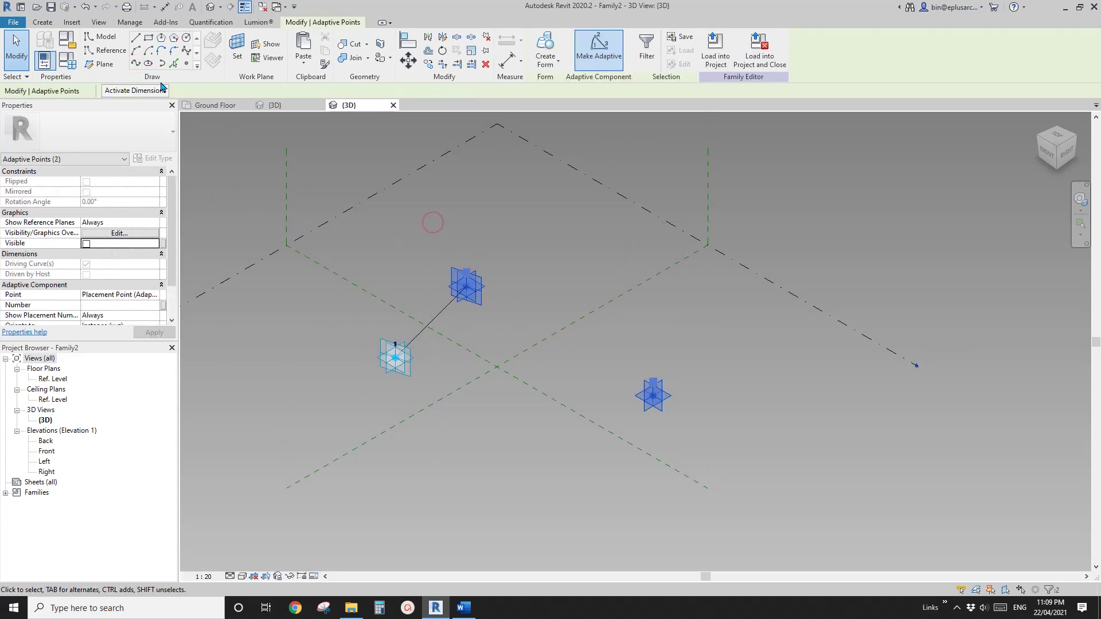
left_click(136, 64)
left_click_drag(327, 325, 724, 439)
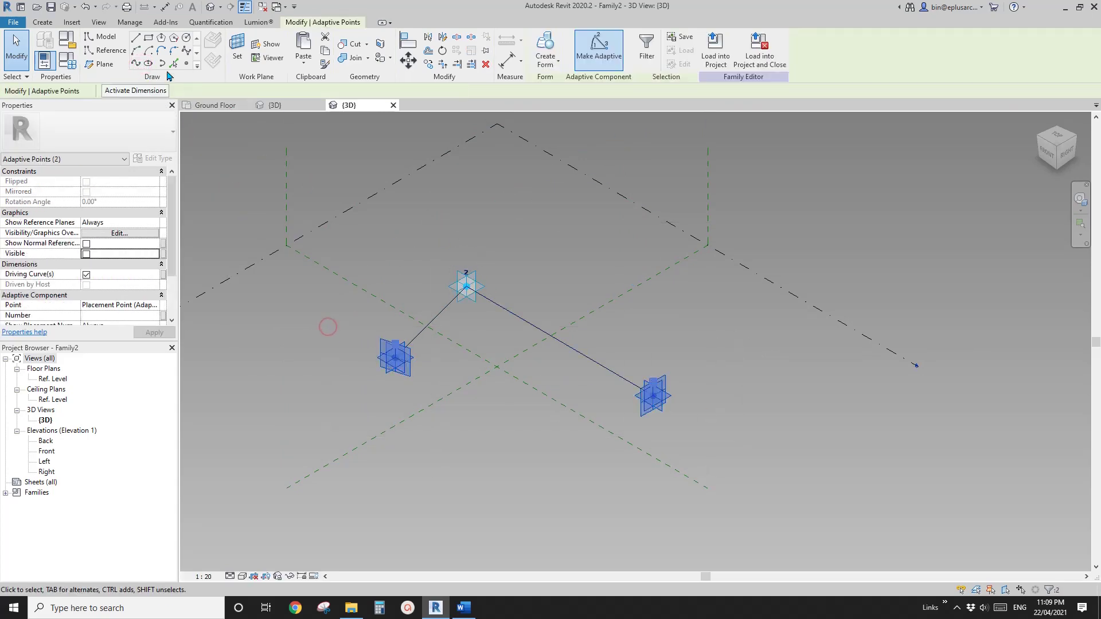
left_click(136, 64)
left_click(572, 305)
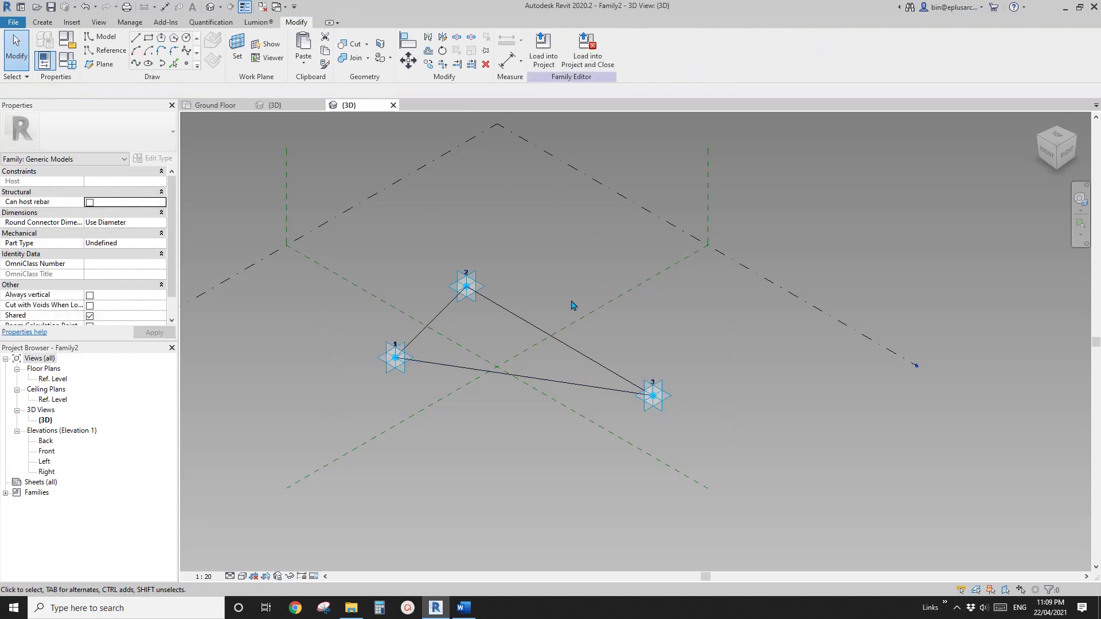
- Select the whole chain of three triangle lines and convert them to reference lines
key("Tab")
left_click(533, 323)
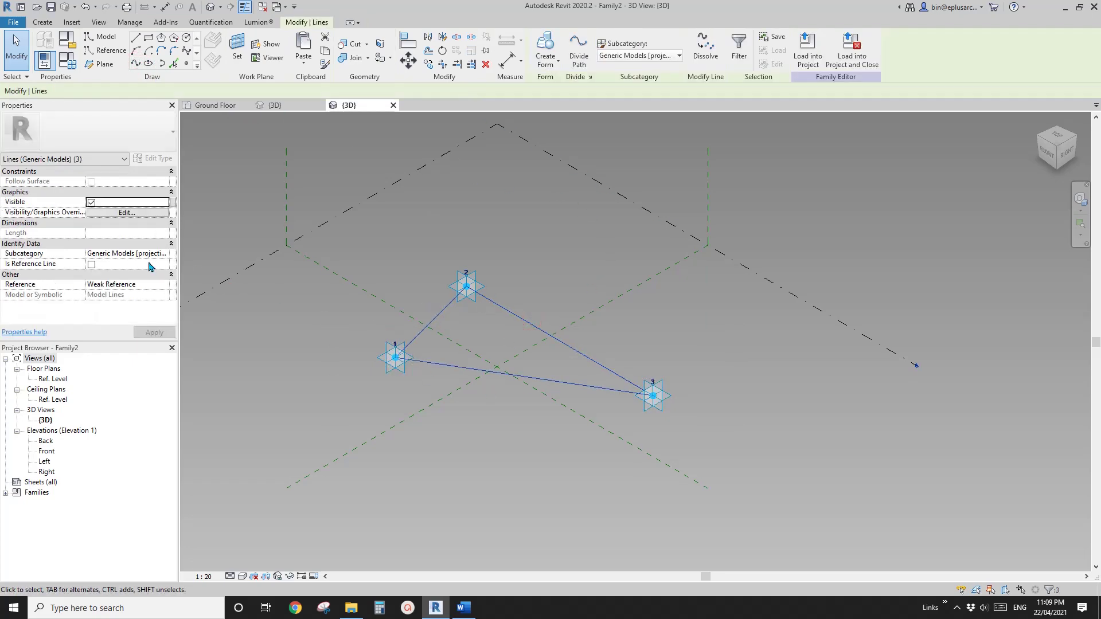
left_click(91, 264)
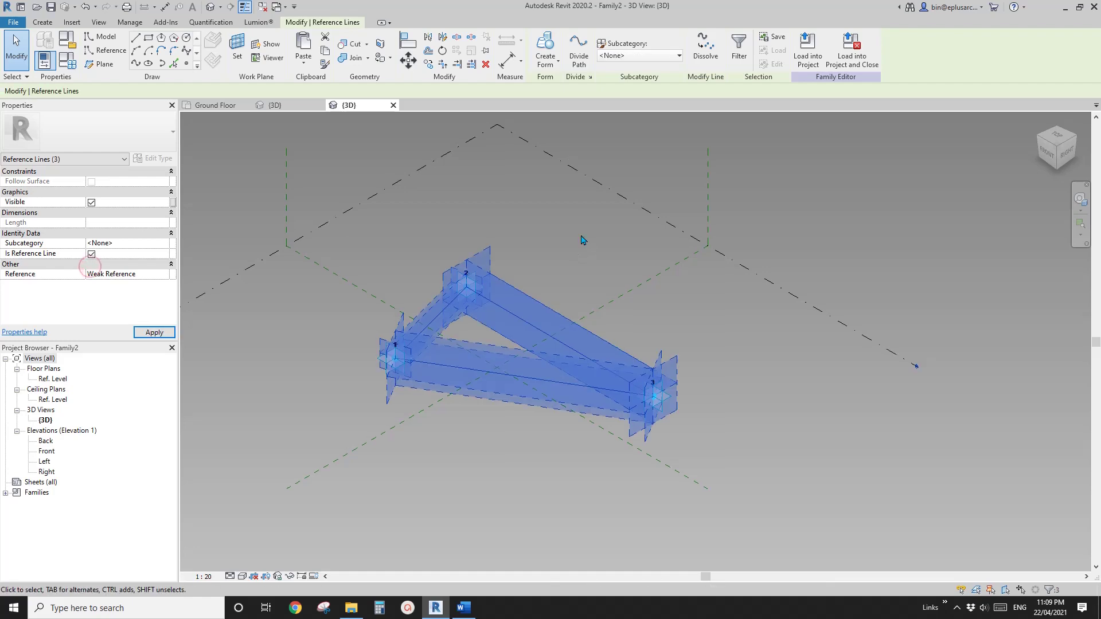
left_click(584, 247)
- Place a reference point near the middle of the reference line between adaptive points 1 and 2
left_click(187, 64)
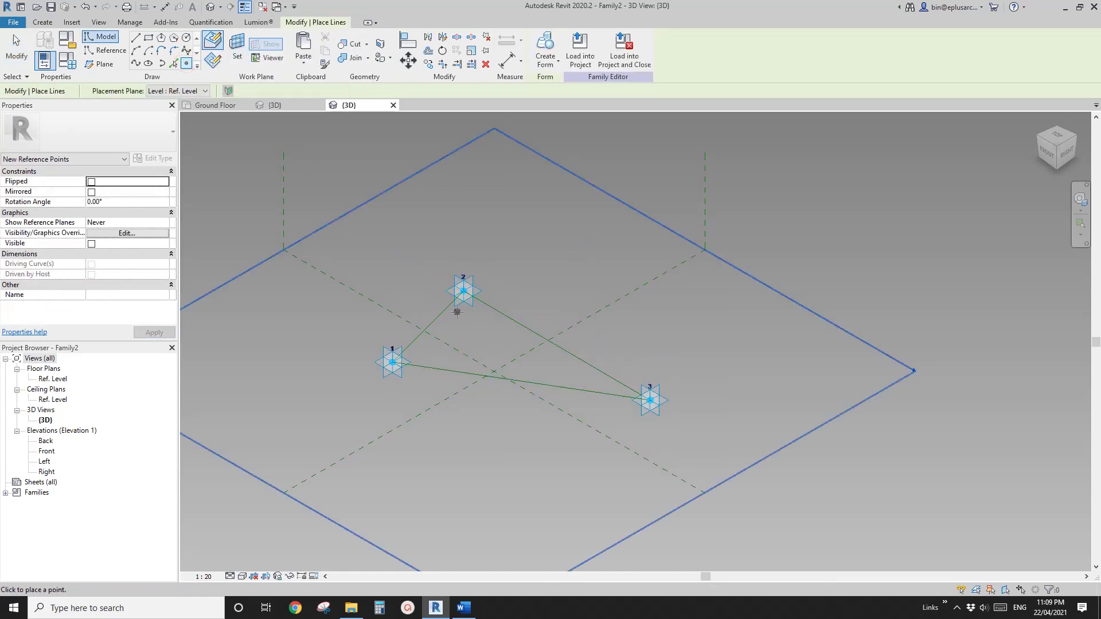
left_click(437, 318)
scroll(435, 332, "up", 3)
key("Escape")
key("Escape")
- Set the hosted reference point as work plane and draw a reference-line rectangle of about 160 by 300 mm around it
left_click(101, 51)
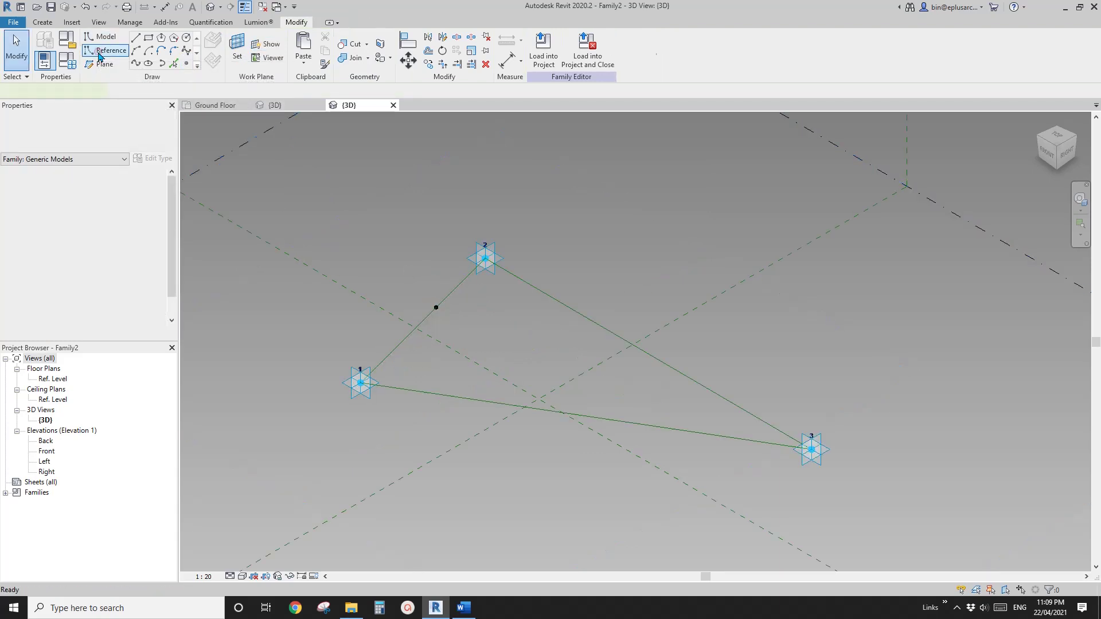
left_click(148, 38)
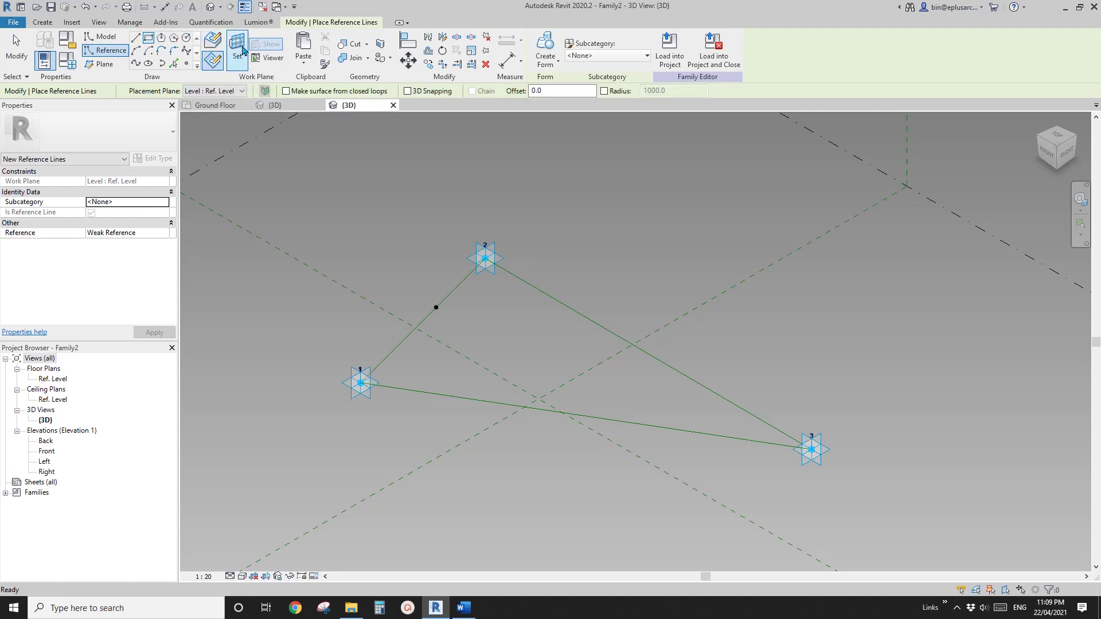
key("Escape")
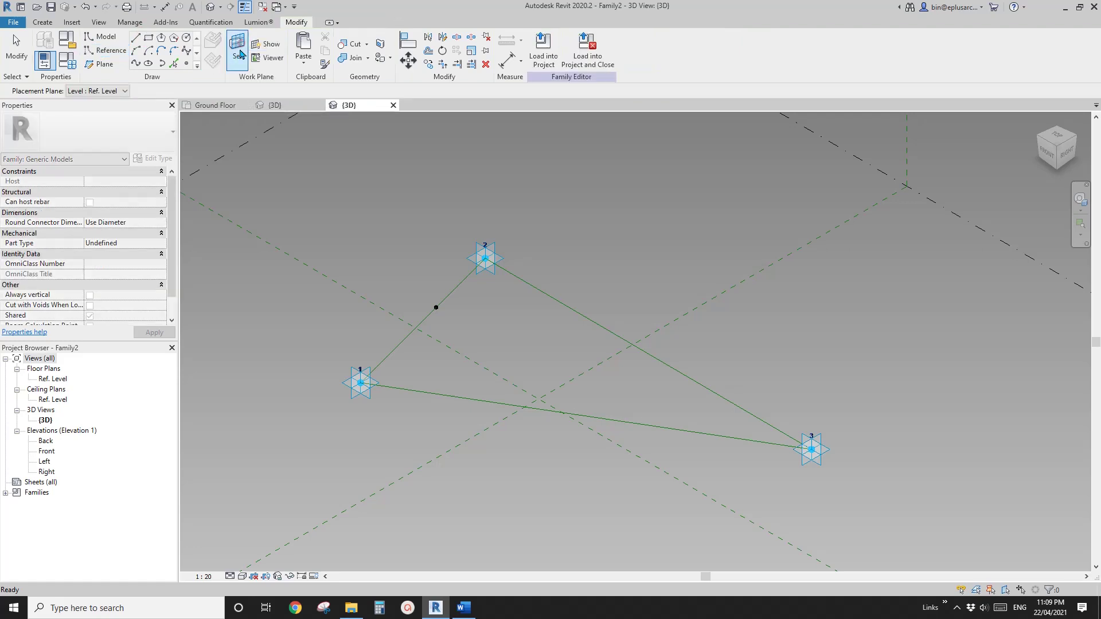
left_click(436, 309)
scroll(439, 311, "up", 3)
scroll(439, 310, "up", 3)
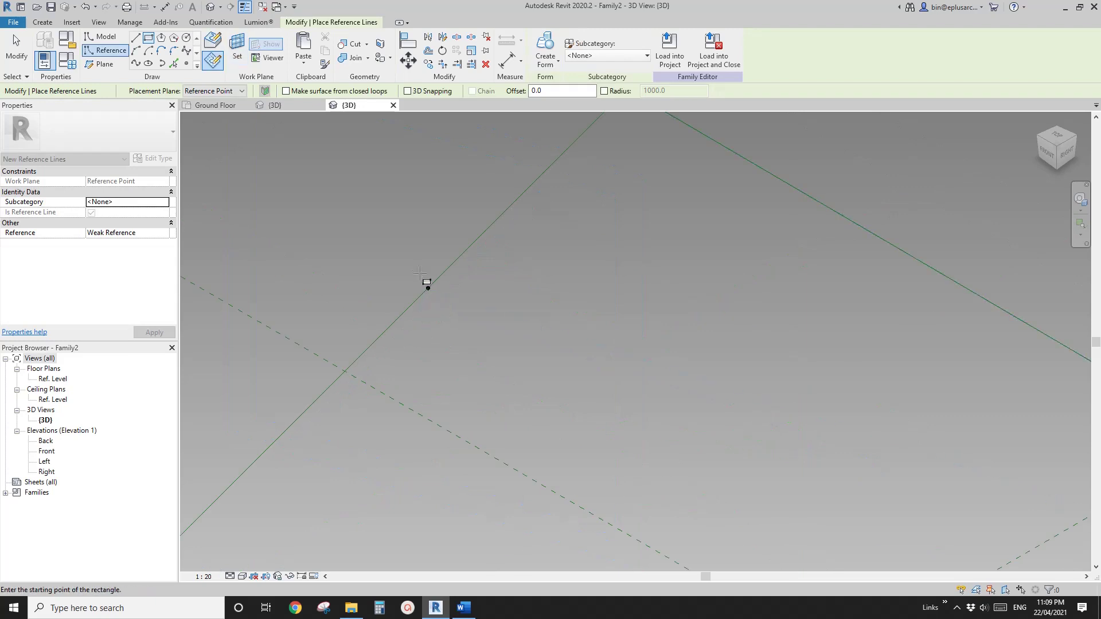
left_click(419, 271)
left_click(437, 311)
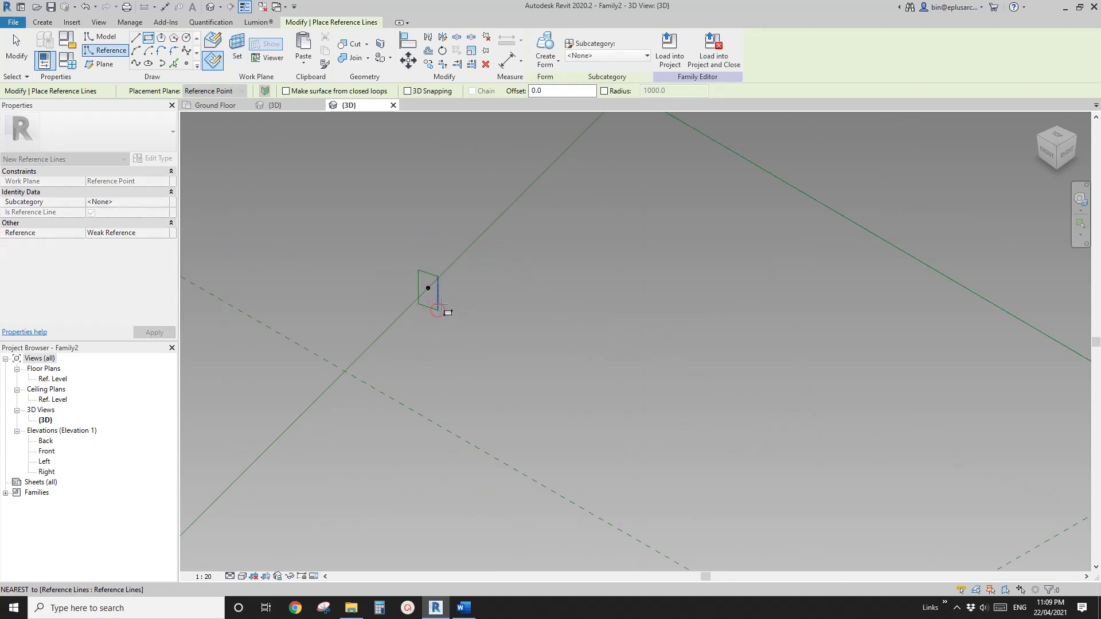
key("Escape")
scroll(429, 310, "down", 3)
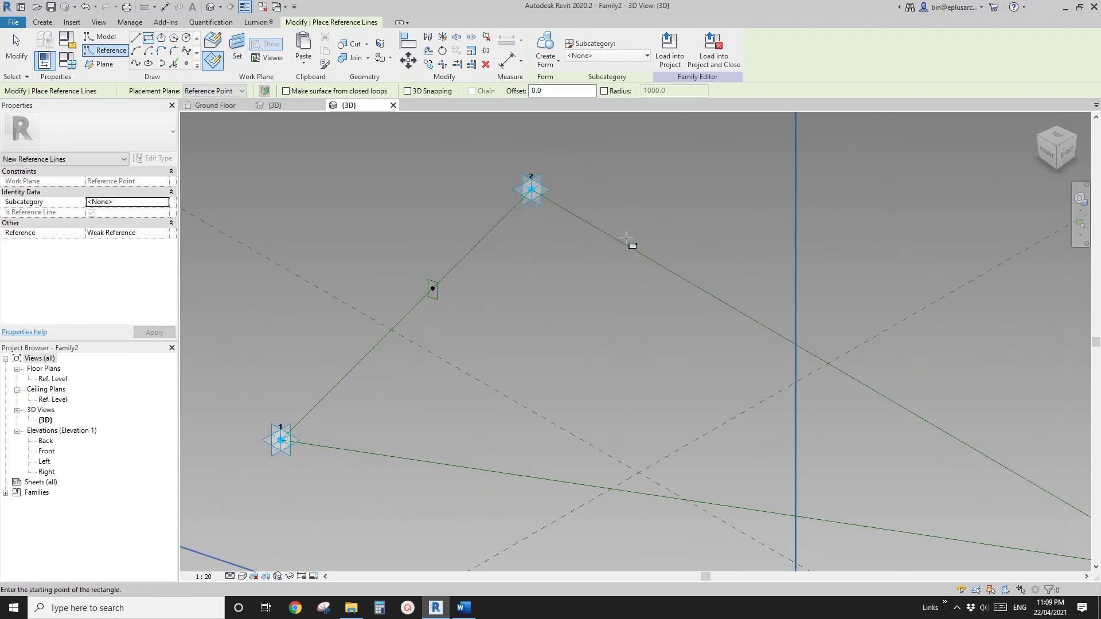
scroll(439, 284, "up", 5)
key("Escape")
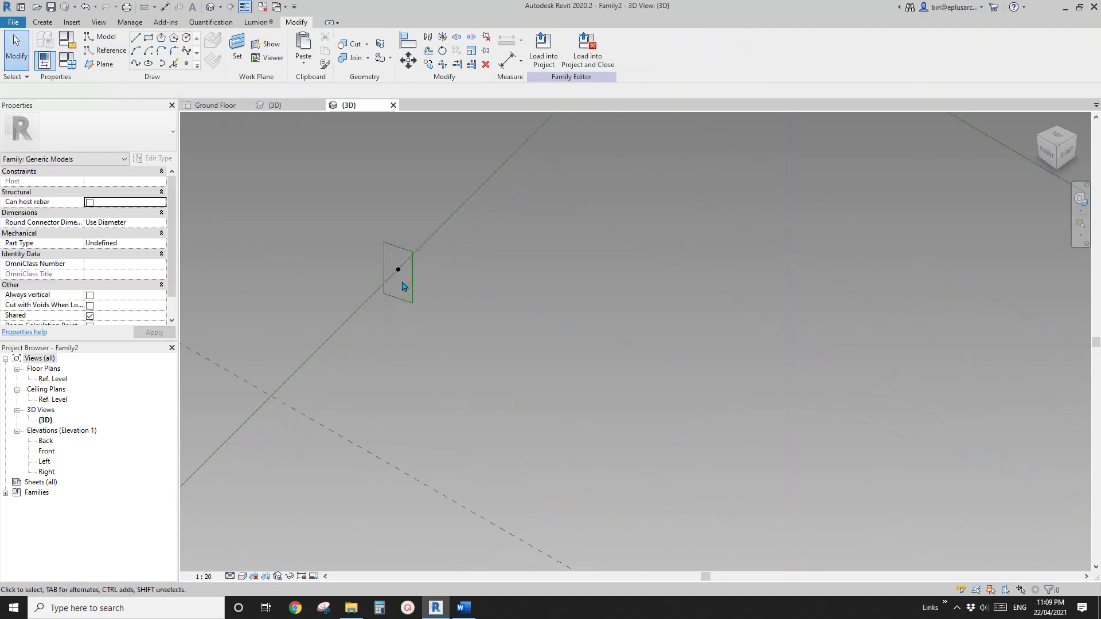
- Add aligned dimensions from the hosted point to each of the rectangle's two vertical sides
scroll(404, 287, "up", 1)
key("d")
key("i")
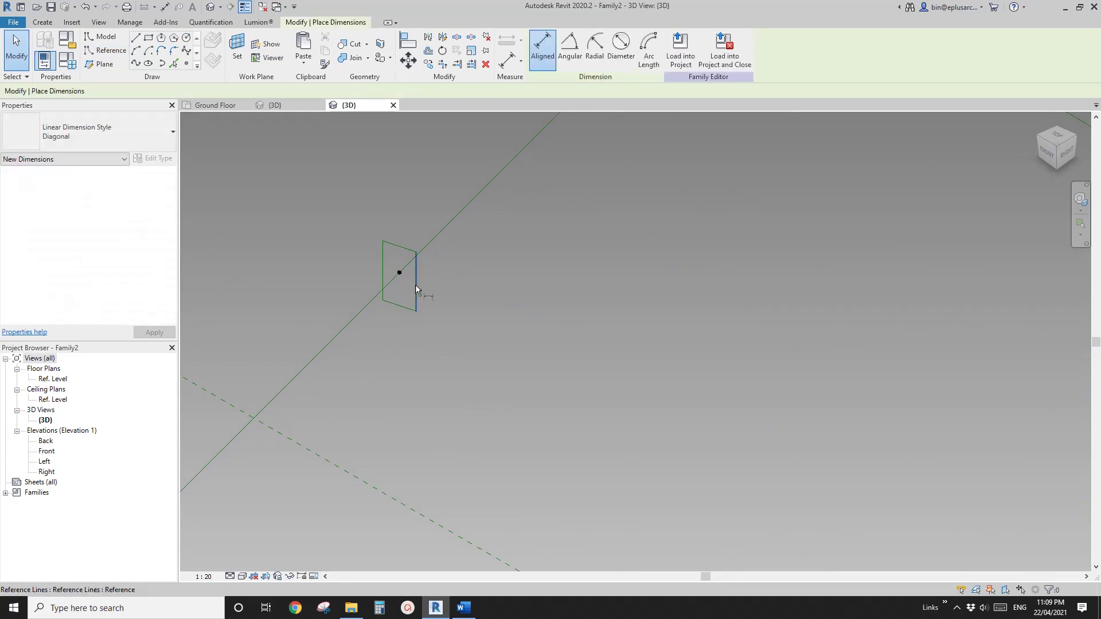
left_click(414, 278)
left_click(400, 274)
left_click(422, 187)
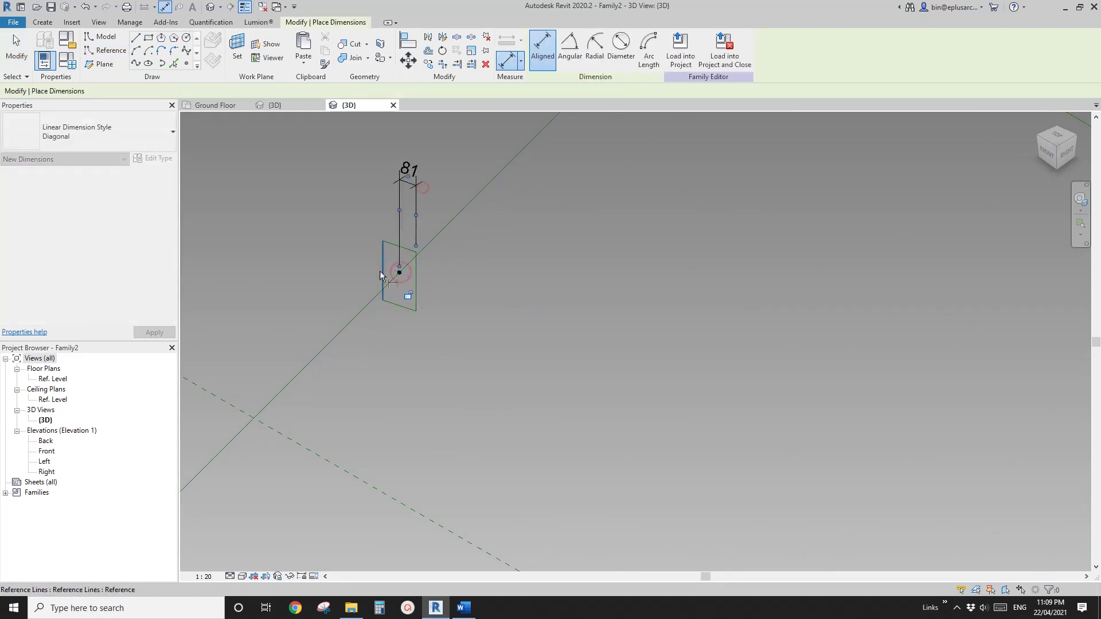
left_click(381, 271)
left_click(398, 272)
middle_click_drag(380, 199, 383, 228)
left_click(374, 197)
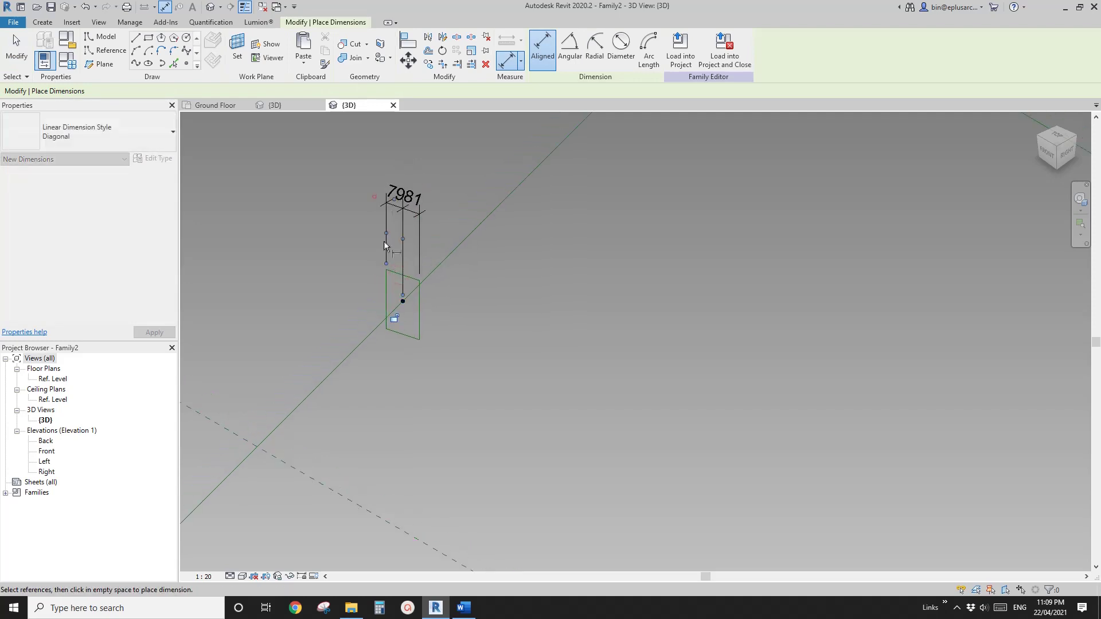
- Add aligned dimensions from the hosted point to the rectangle's lower and upper edges
left_click(408, 336)
left_click(402, 301)
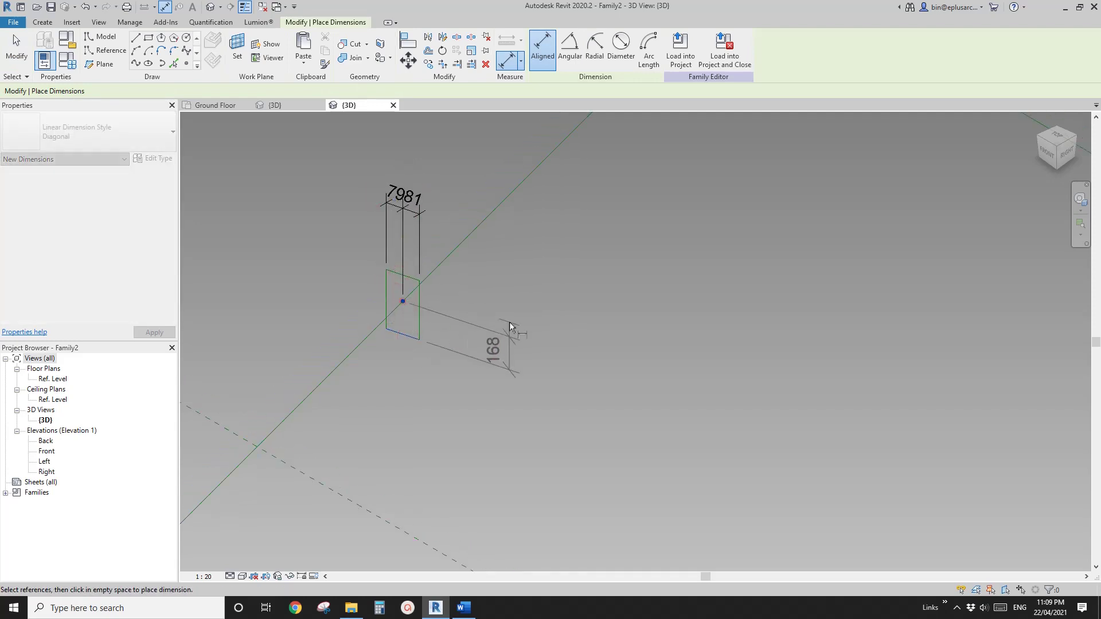
left_click(509, 327)
left_click(409, 277)
left_click(402, 300)
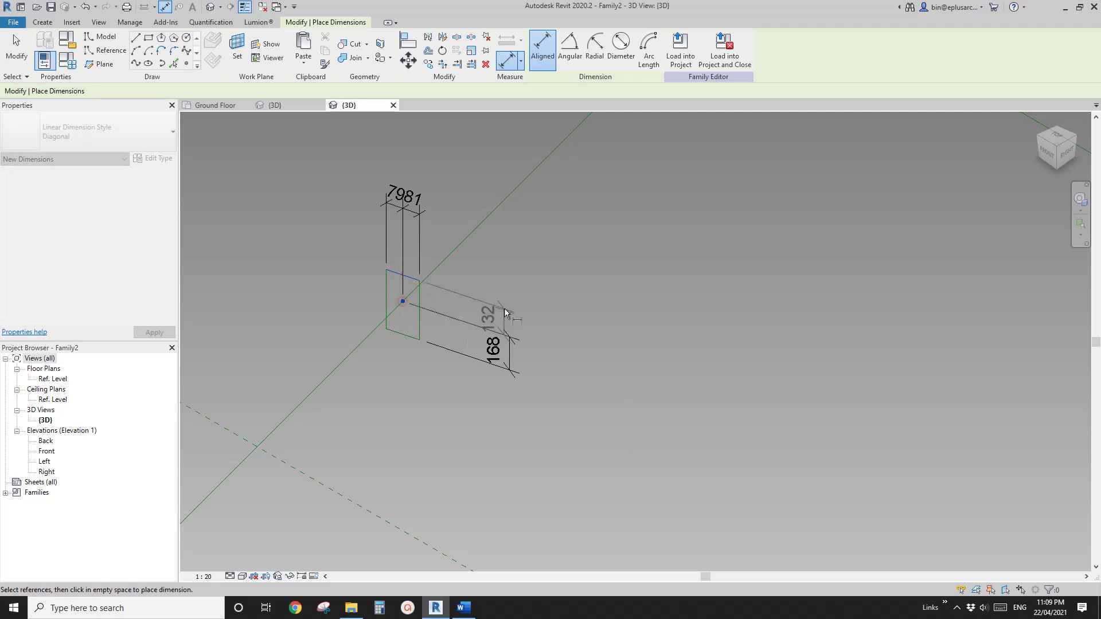
left_click(505, 310)
key("Escape")
- Label both dimensions to the rectangle's upper and lower edges with a new type parameter named w1
left_click_drag(529, 283, 488, 352)
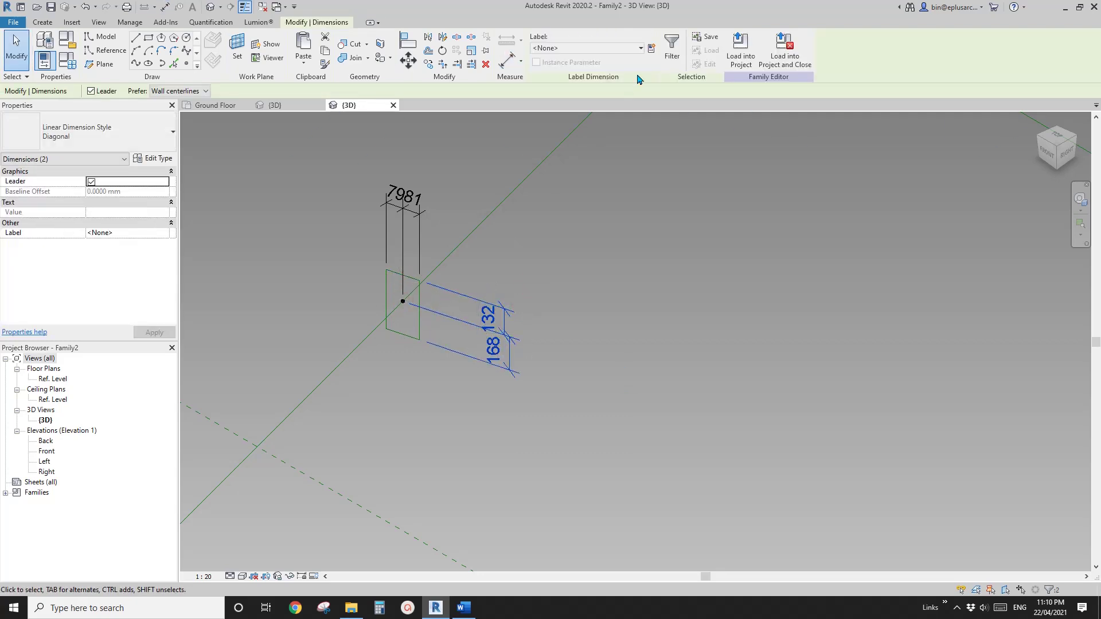
scroll(526, 250, "down", 2)
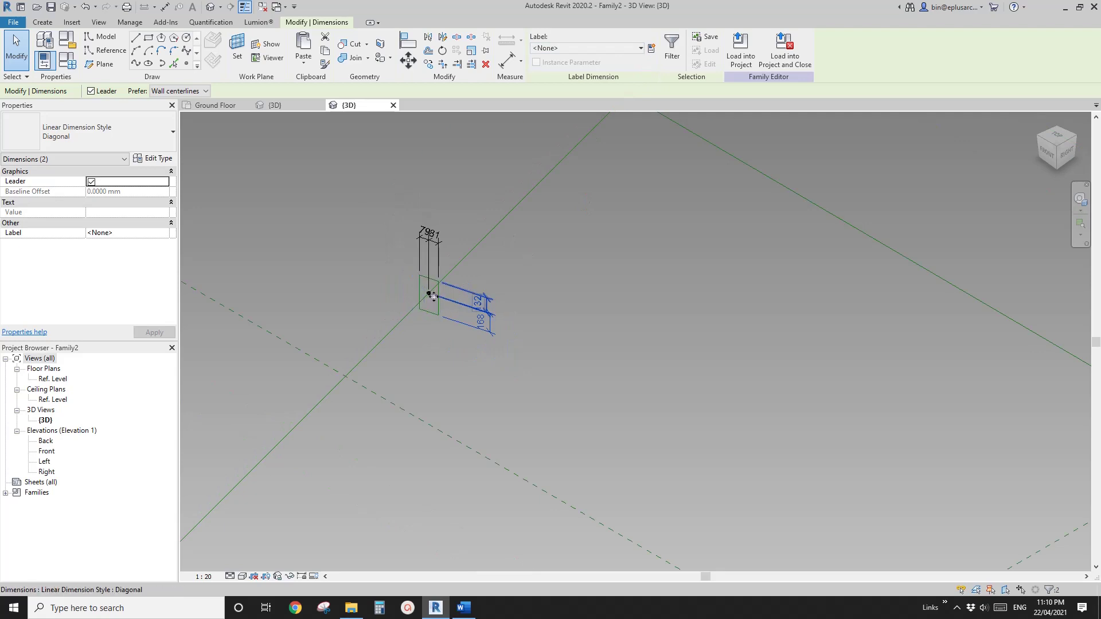
scroll(433, 296, "up", 1)
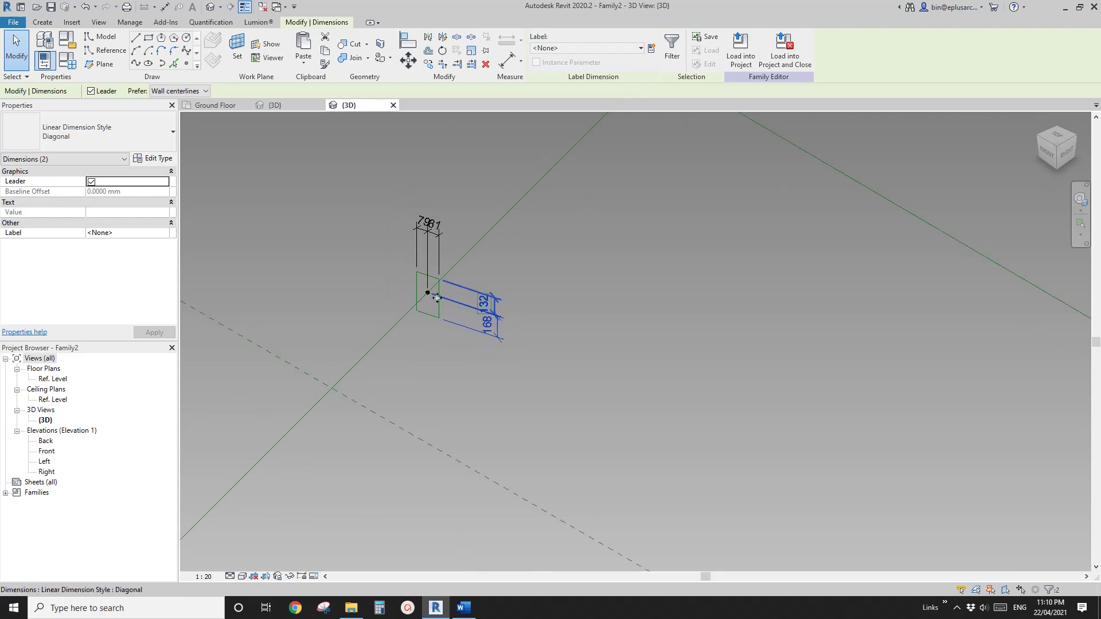
left_click(651, 49)
type("w1")
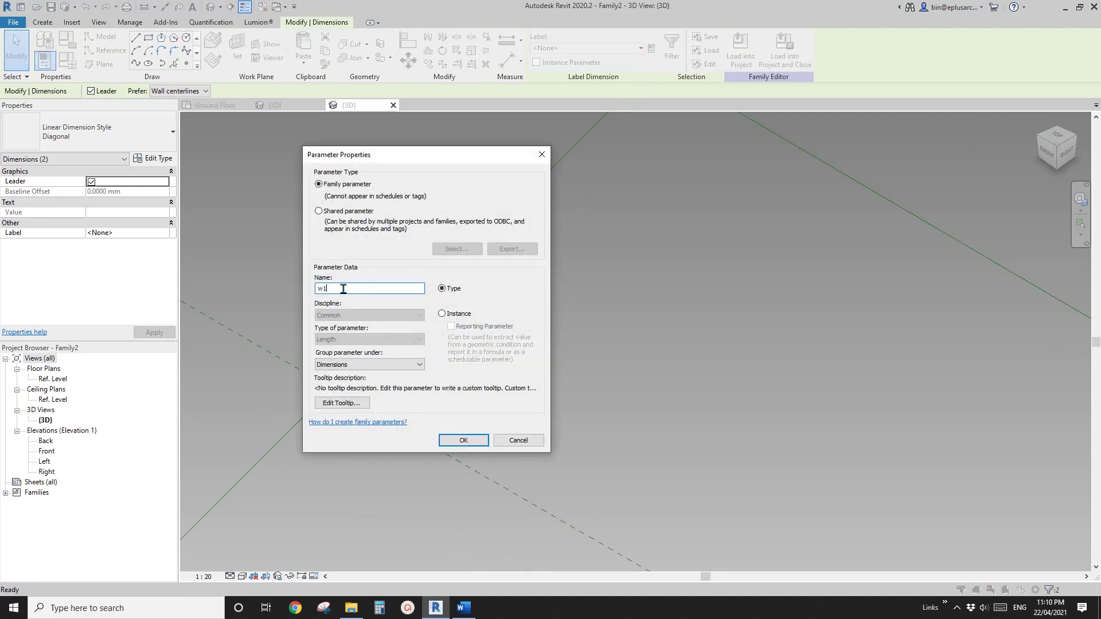
left_click(449, 315)
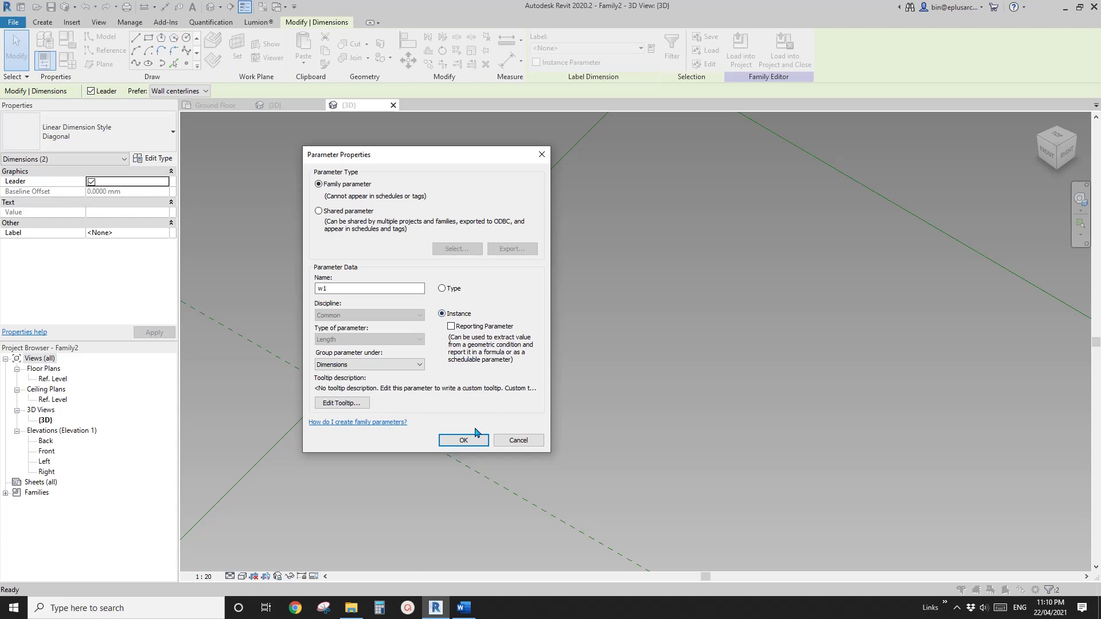
left_click(443, 289)
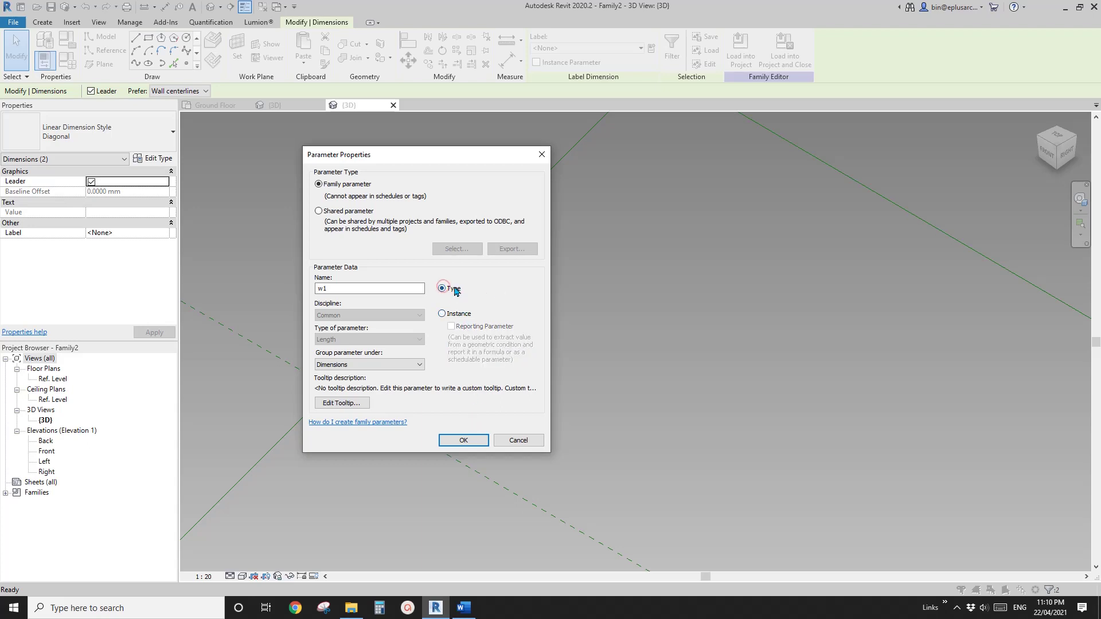
left_click(465, 439)
scroll(499, 324, "up", 5)
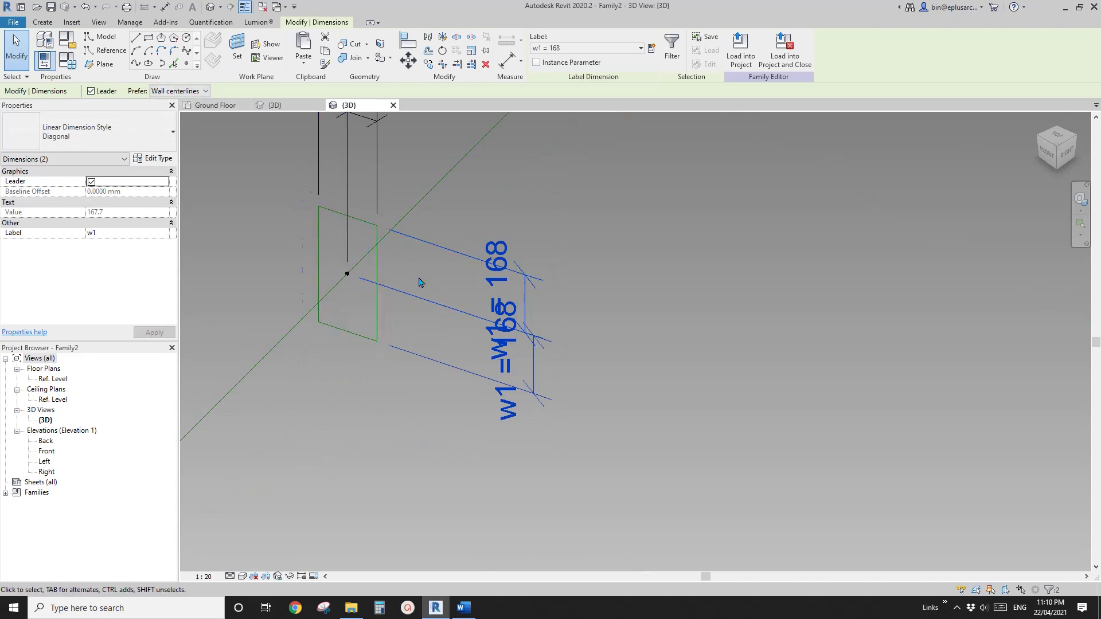
- Set the w1 parameter to 75 in Family Types
left_click(44, 60)
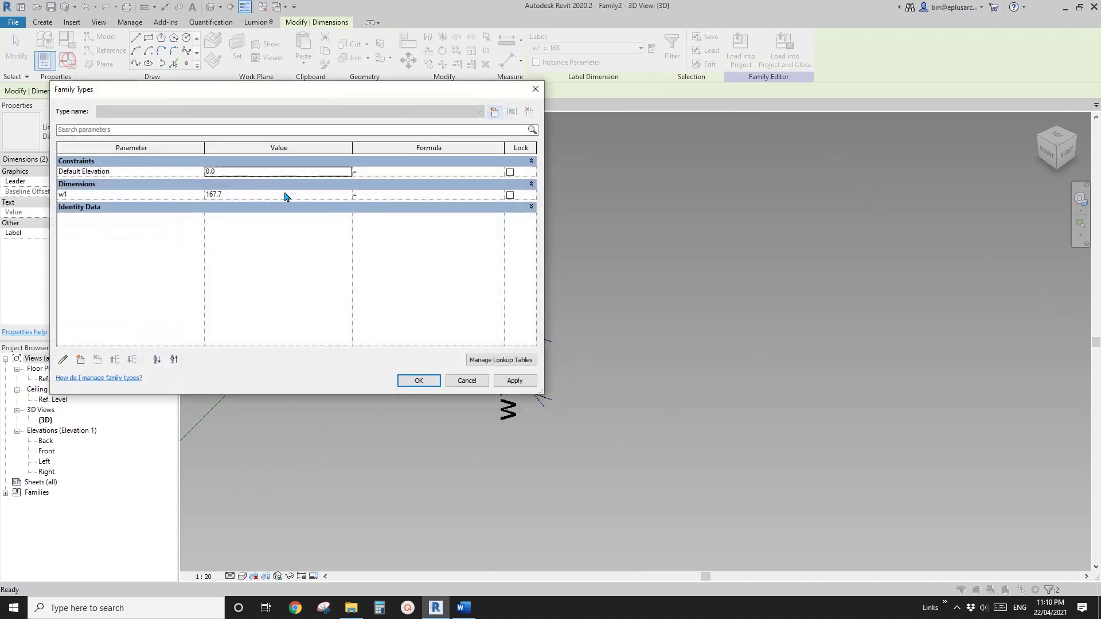
left_click(252, 195)
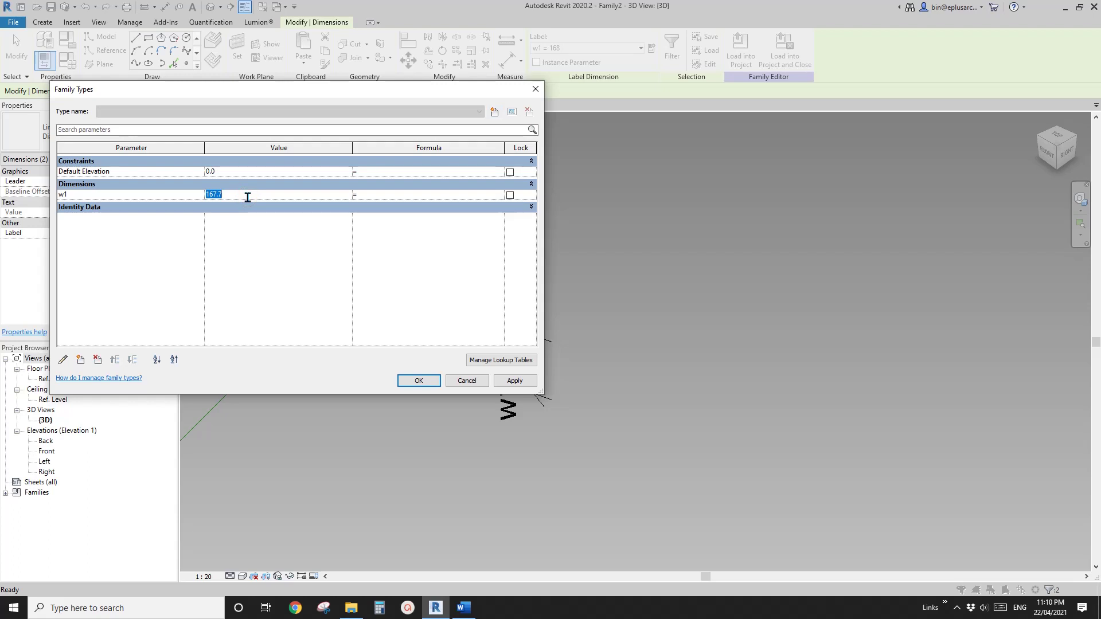
left_click(418, 382)
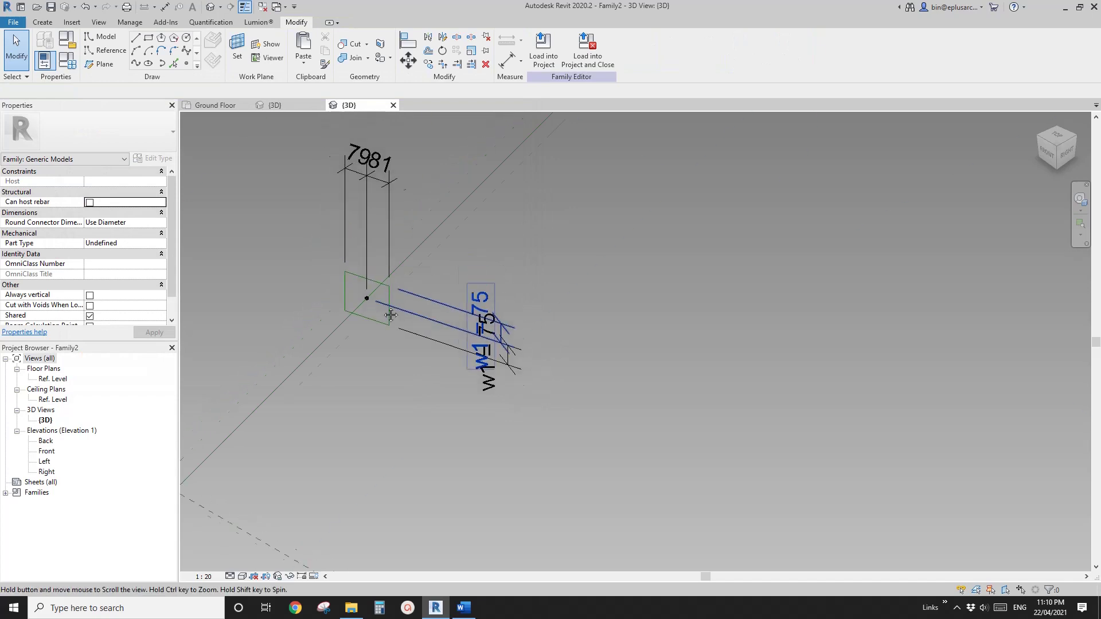
- Examine the resized rectangle's reference-line chain and its dimensions around the hosted point
middle_click_drag(390, 315, 418, 327)
scroll(393, 313, "up", 2)
scroll(403, 308, "down", 1)
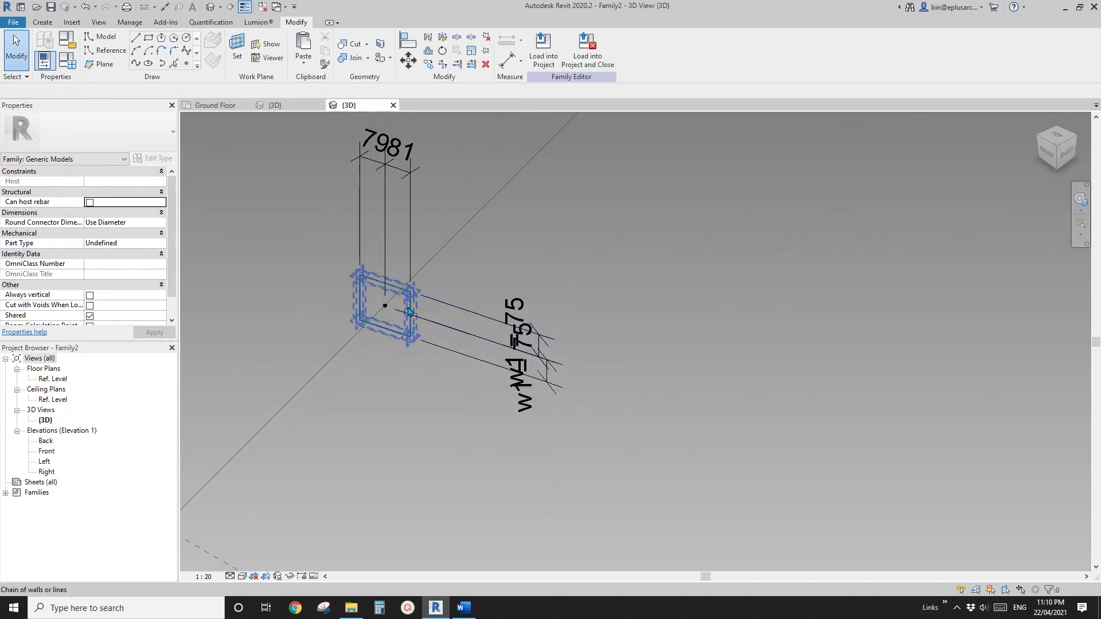
scroll(410, 310, "up", 2)
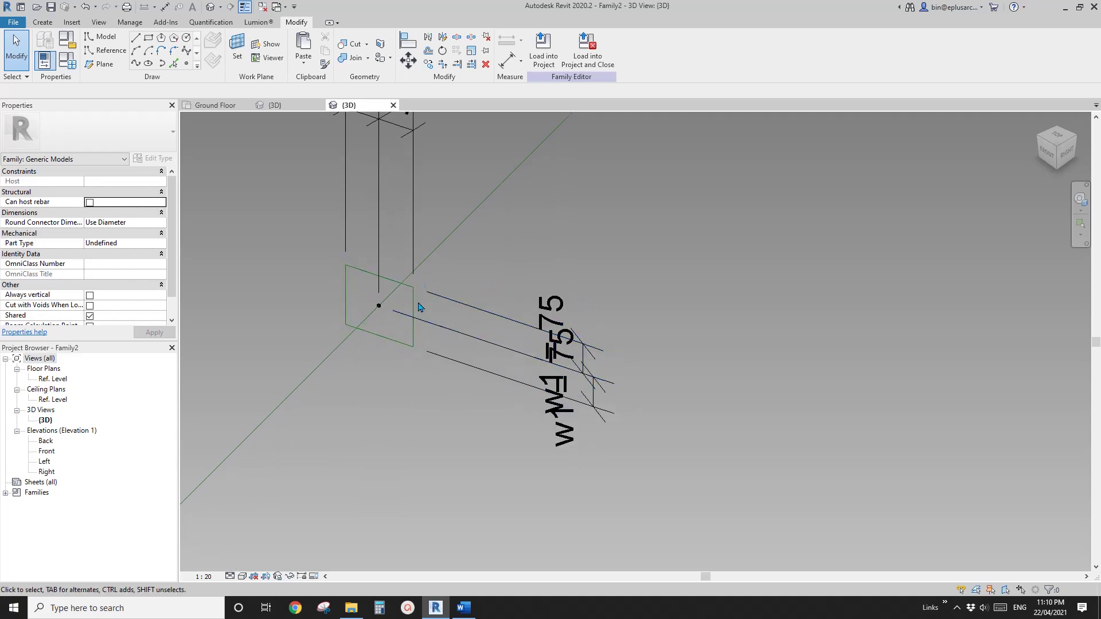
key("Tab")
scroll(408, 302, "down", 2)
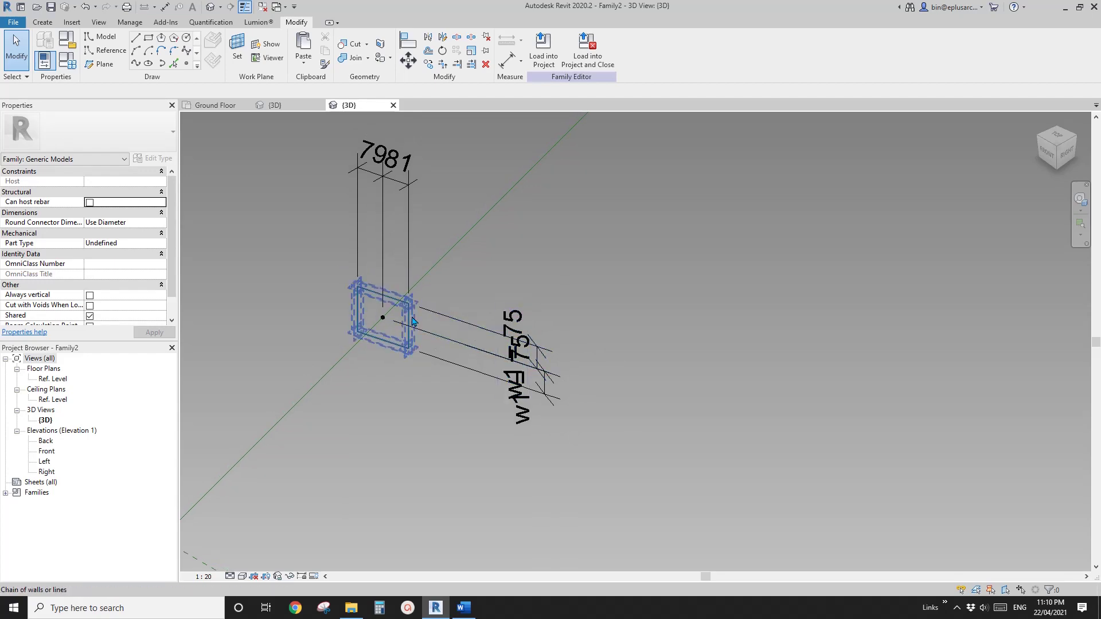
scroll(413, 301, "up", 2)
scroll(413, 301, "down", 2)
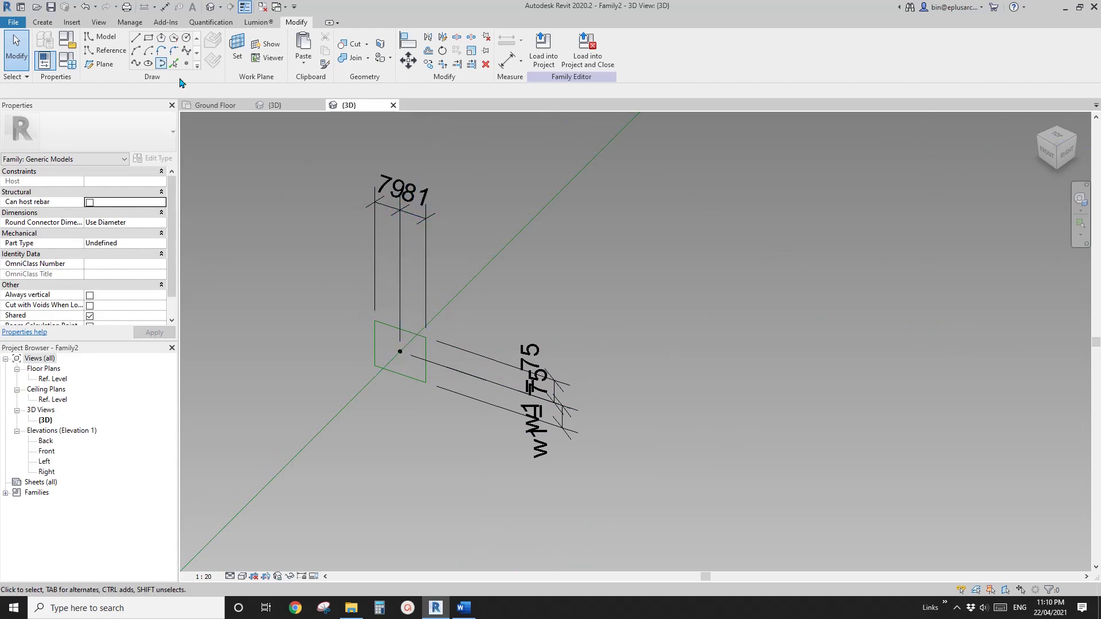
left_click(71, 64)
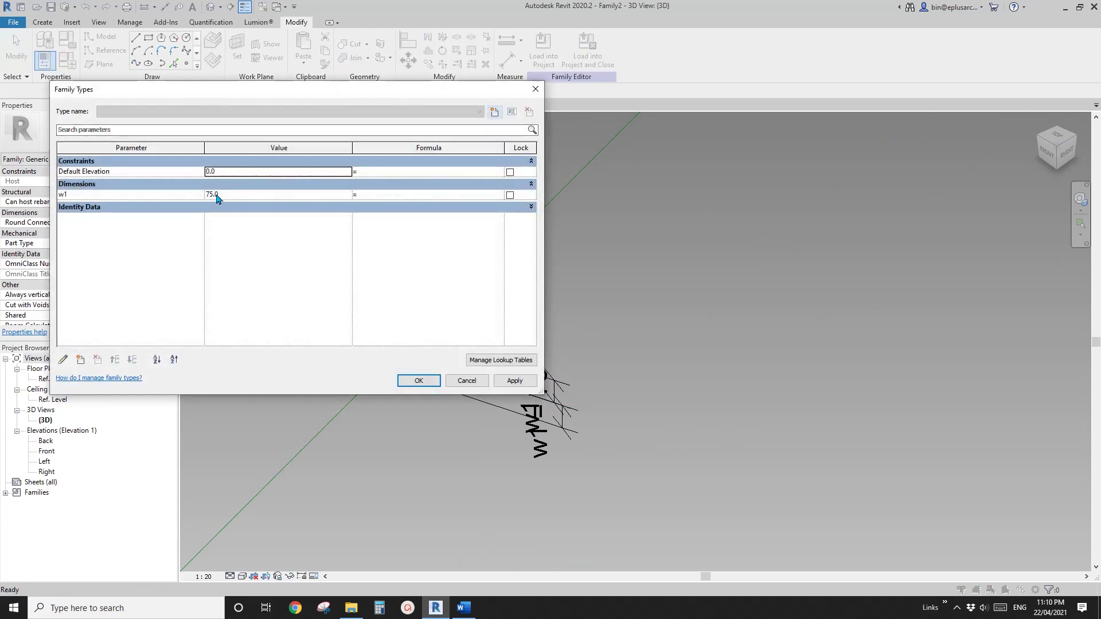
left_click(242, 195)
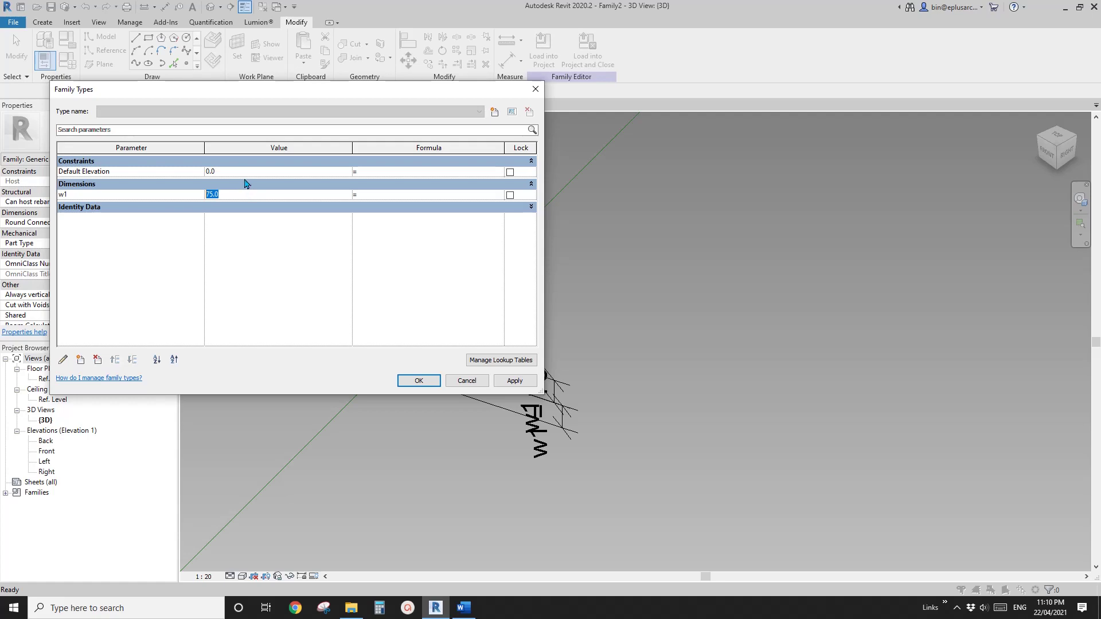
left_click(466, 380)
- Label both dimensions from the hosted point to the rectangle's side edges with a new instance parameter named w2
left_click(398, 221)
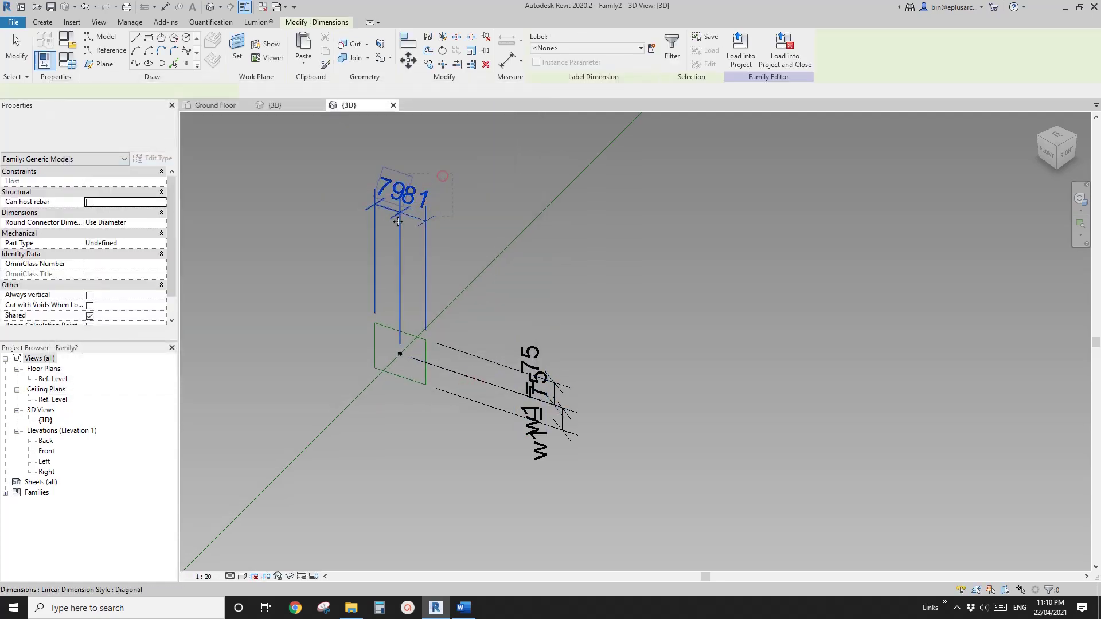
middle_click_drag(375, 262, 349, 302)
mouse_move(553, 192)
middle_mouse_down()
mouse_move(553, 204)
mouse_move(561, 195)
middle_mouse_up()
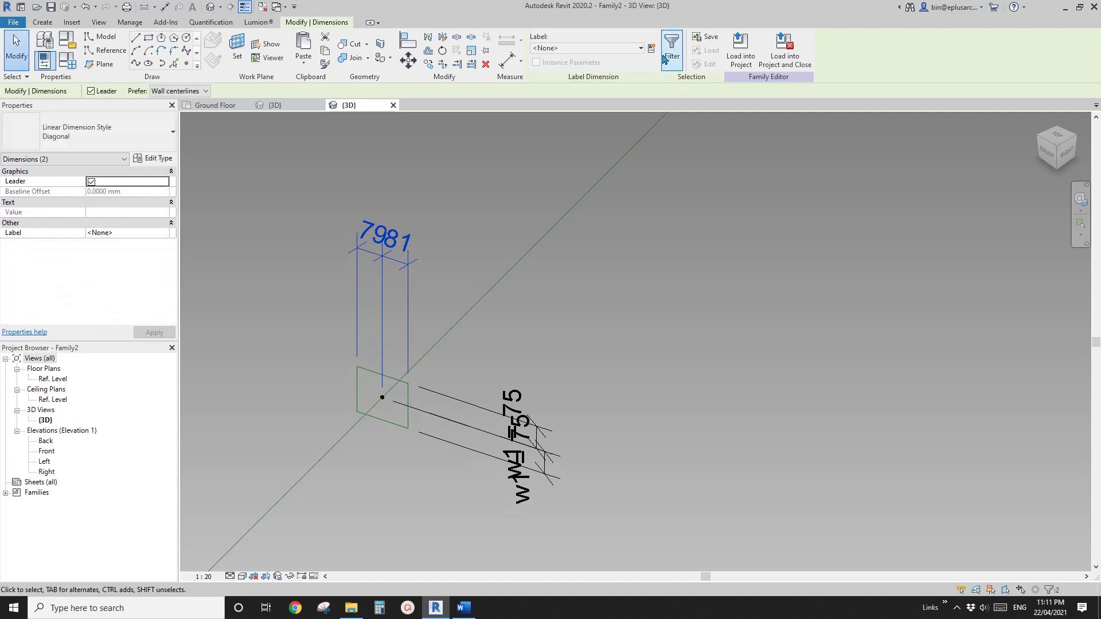
left_click(652, 49)
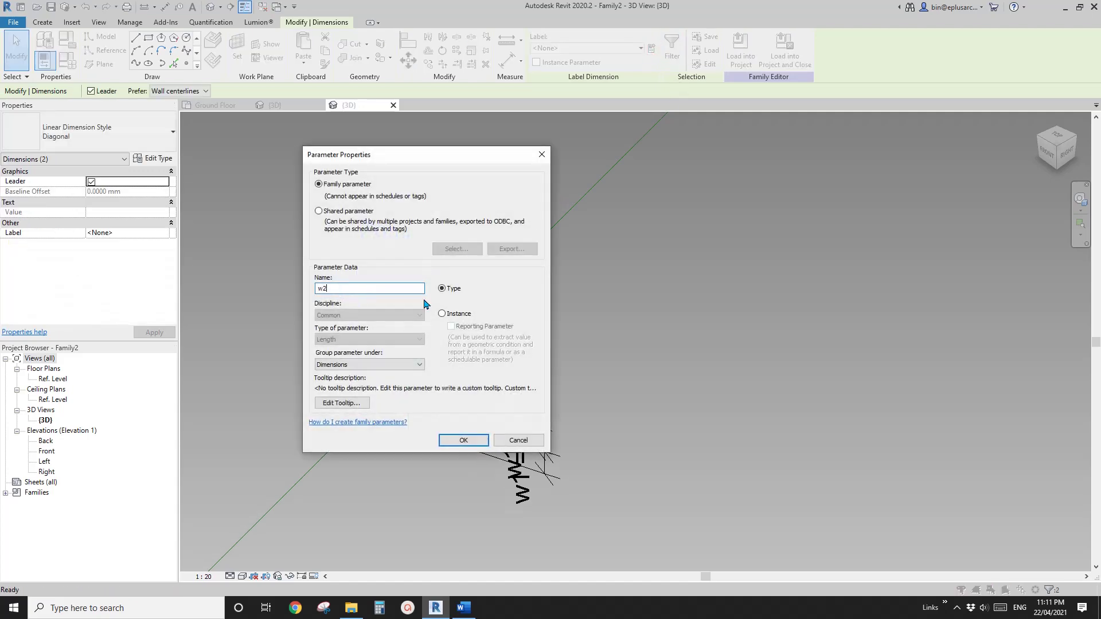
left_click(467, 313)
left_click(469, 442)
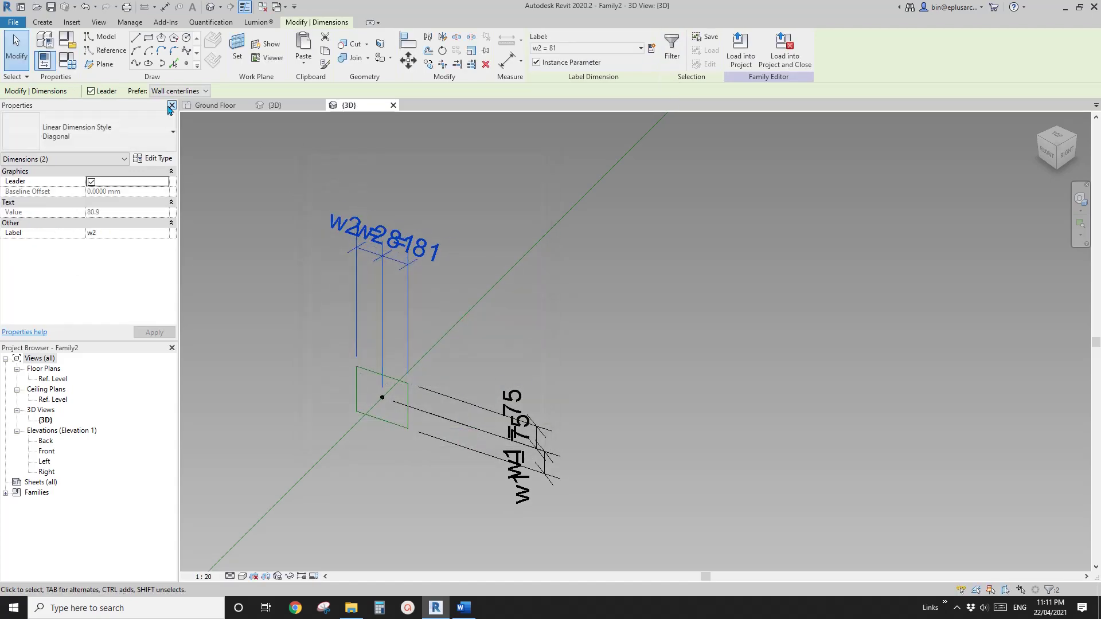
- Check w2 in Family Types and change it from an instance to a type parameter on the two side-edge dimensions
left_click(67, 64)
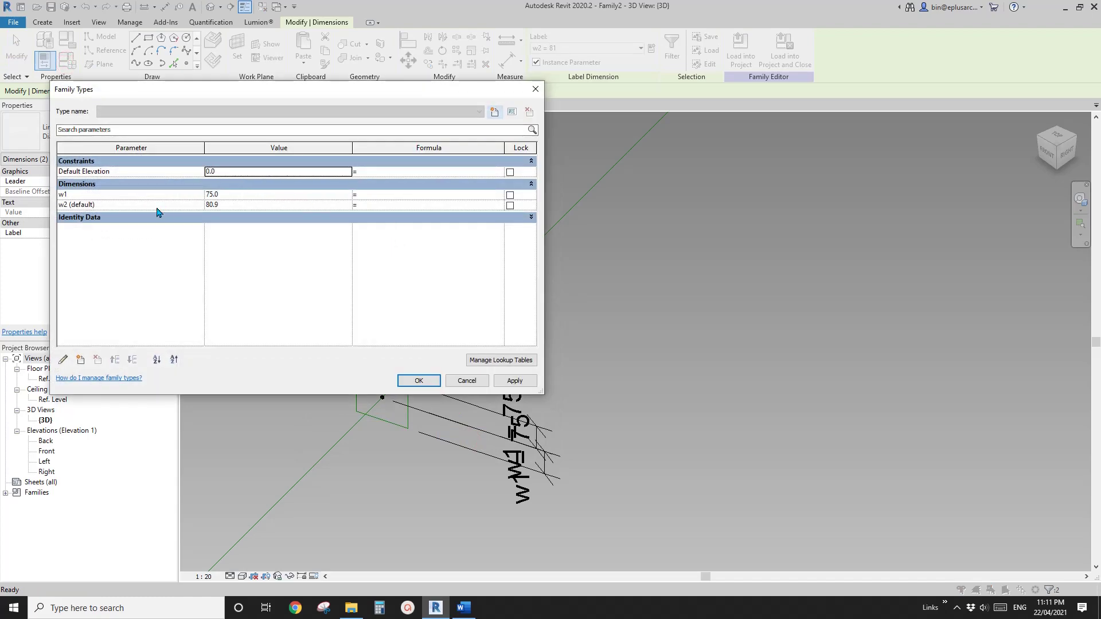
left_click(475, 387)
left_click(622, 366)
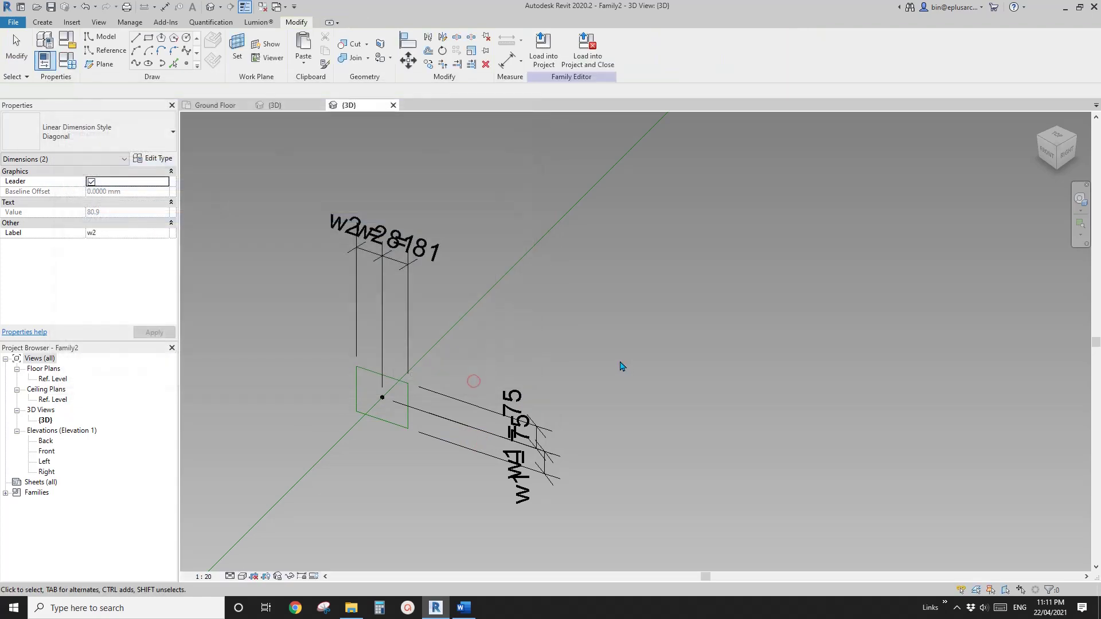
left_click(383, 276)
left_click(538, 63)
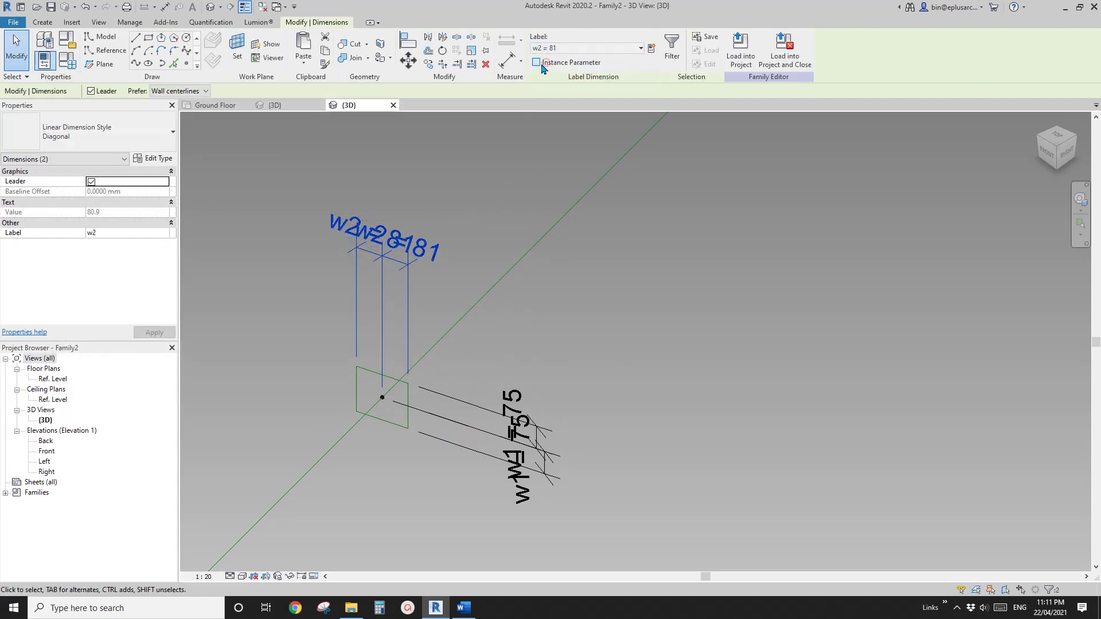
middle_click_drag(491, 168, 497, 185)
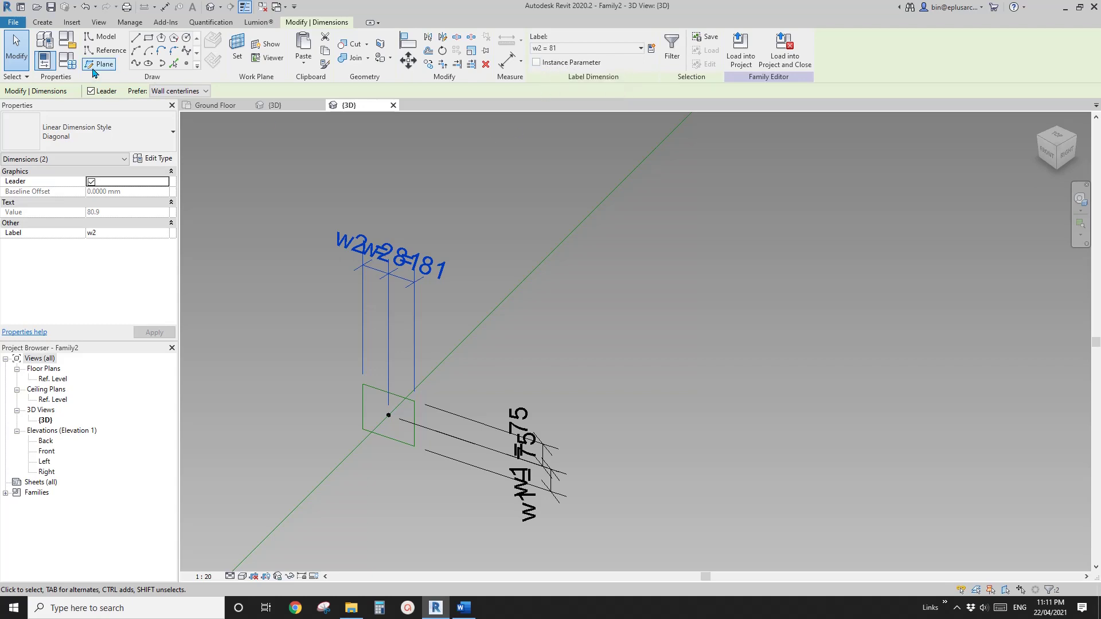
- Check w2 in Family Types again, and toggle it to an instance parameter and back to a type parameter
left_click(67, 59)
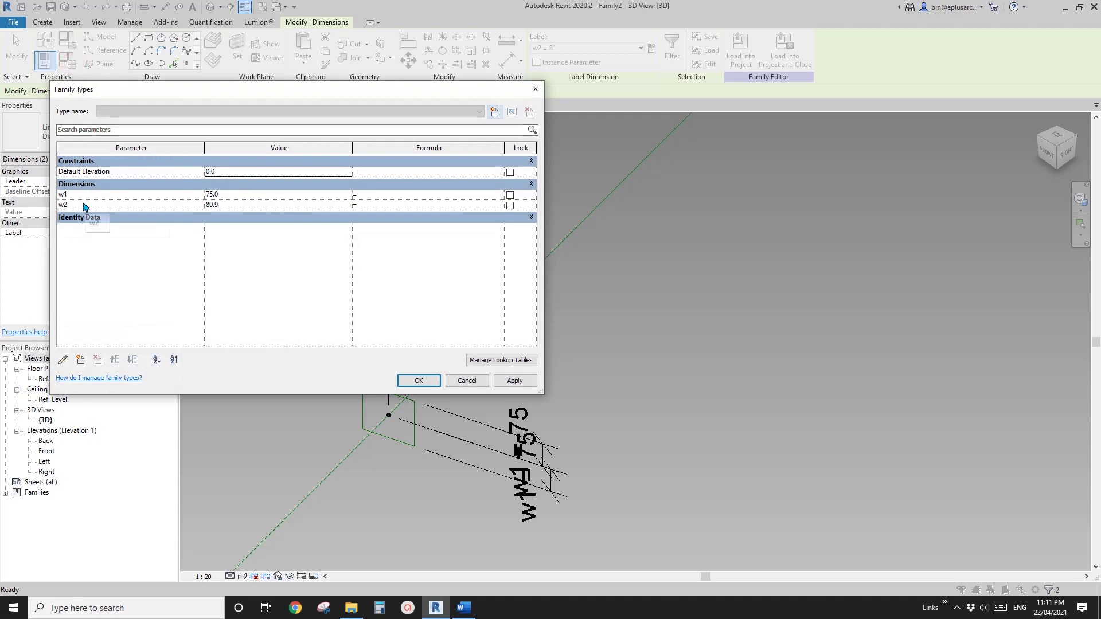
left_click(73, 206)
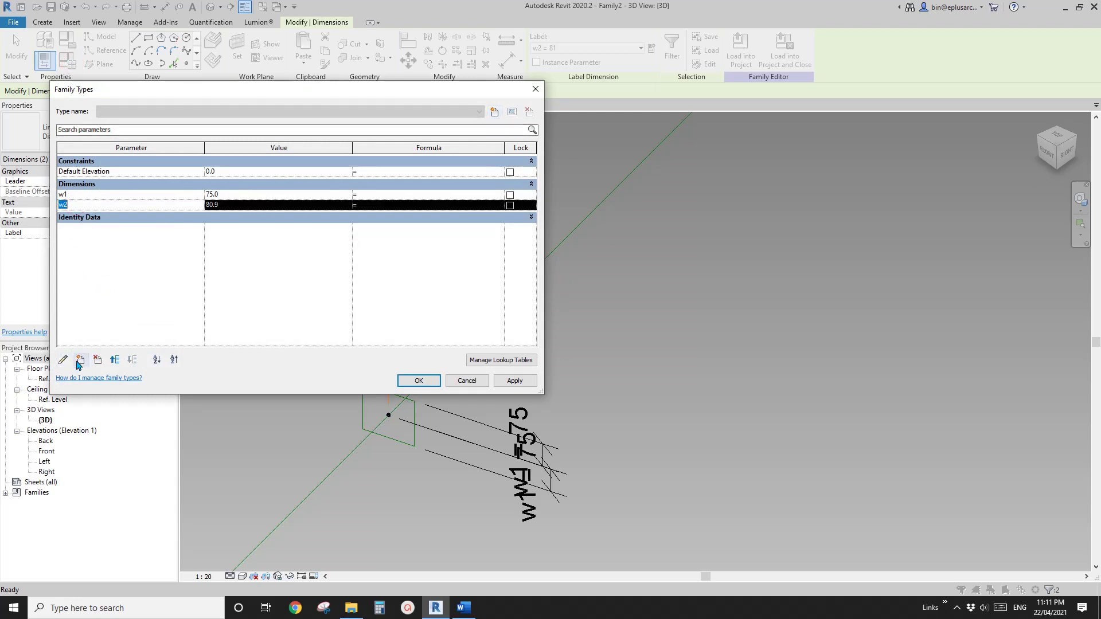
left_click(482, 383)
left_click(468, 205)
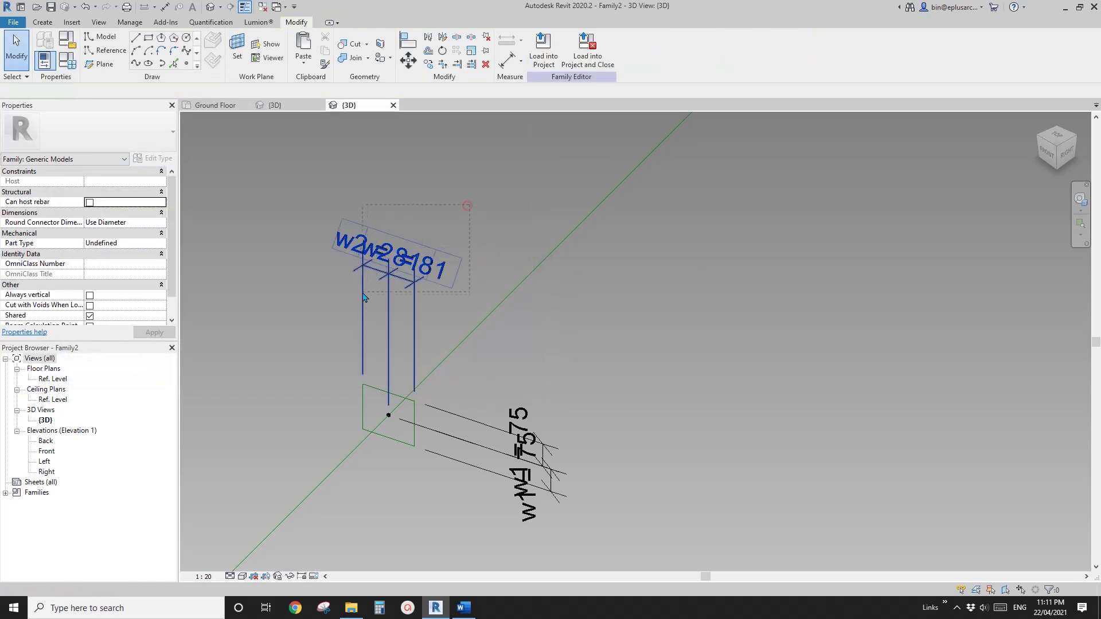
left_click(405, 300)
left_click(537, 63)
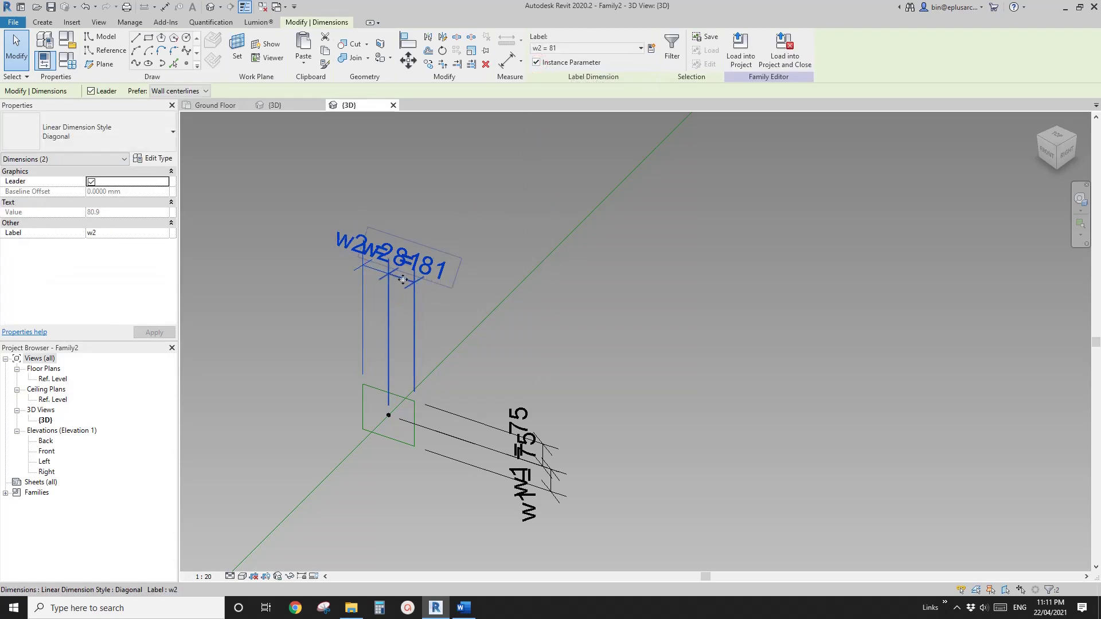
left_click(535, 63)
left_click(481, 213)
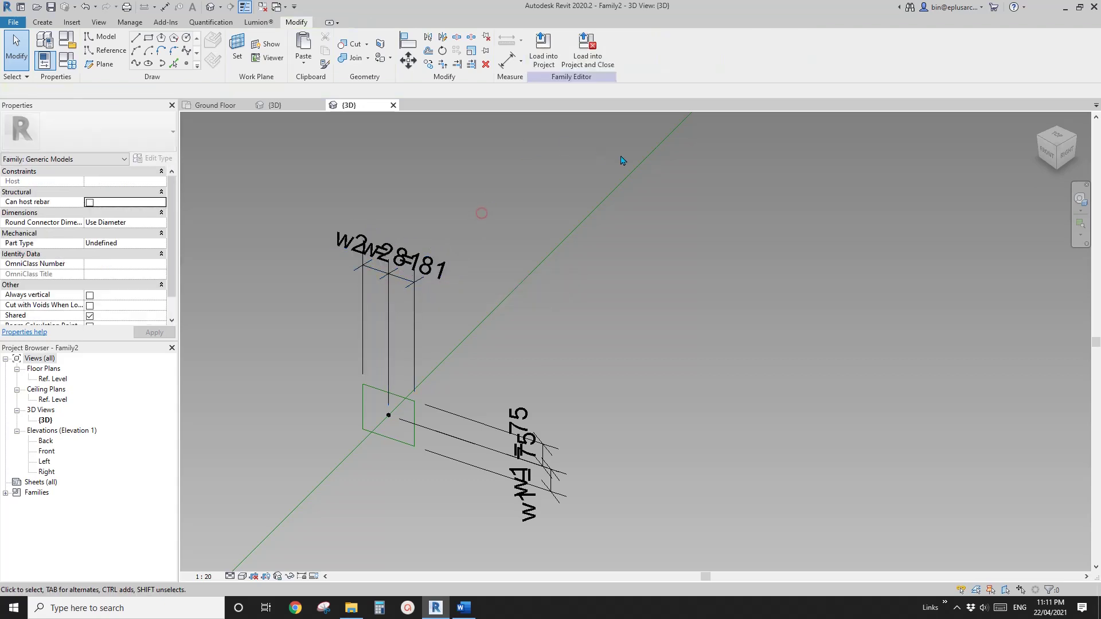
- Flex the w2 parameter in Family Types with a value of 50, and set it to 25
left_click(75, 60)
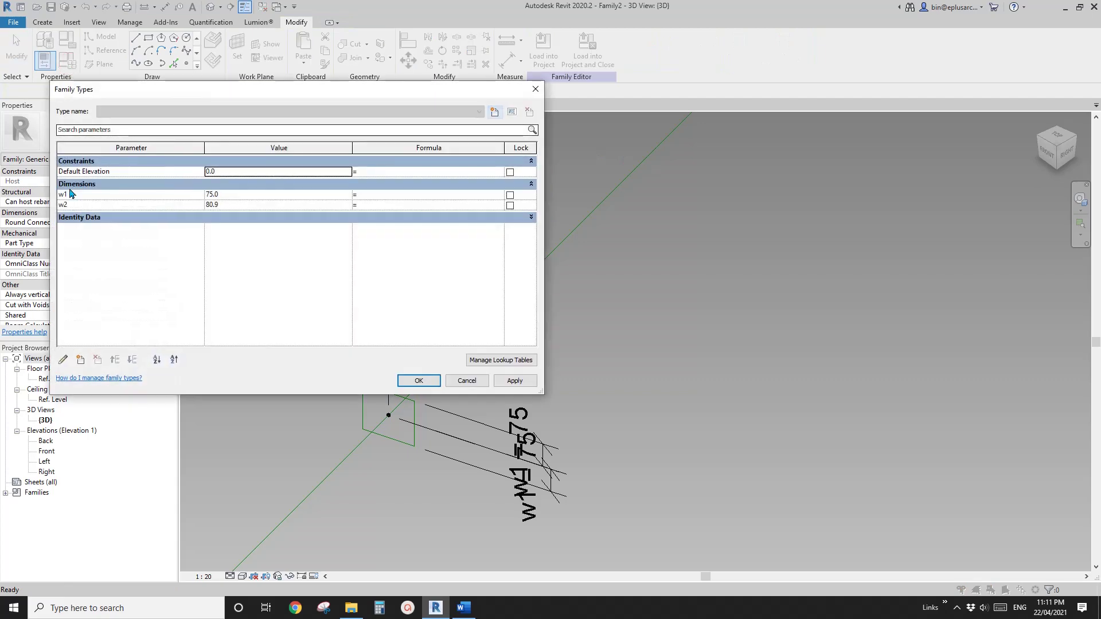
left_click(244, 205)
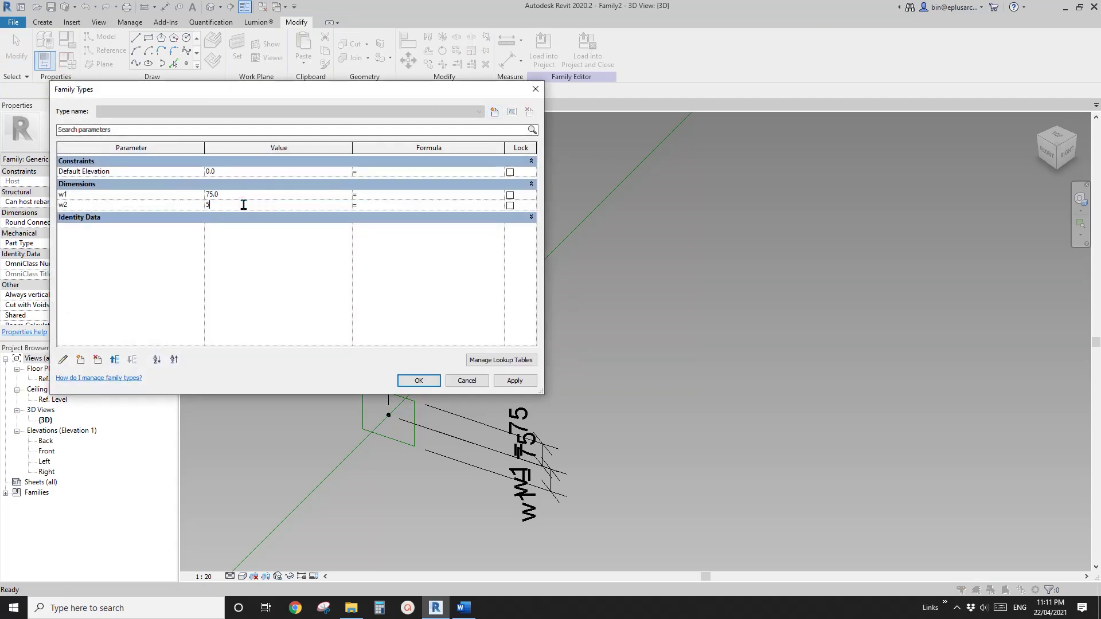
left_click(418, 381)
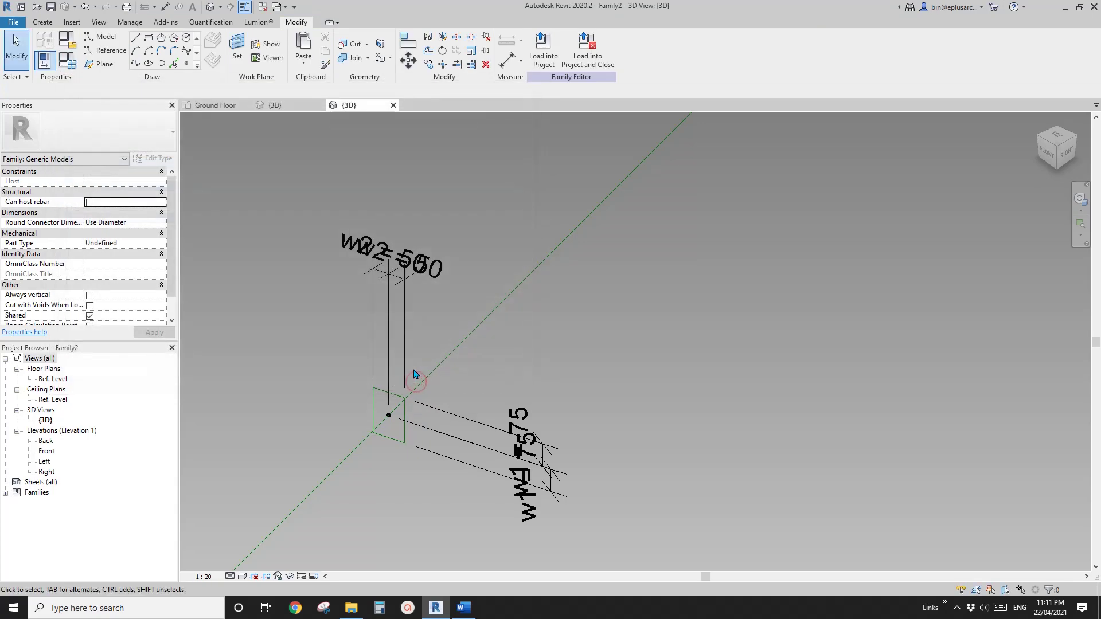
left_click(67, 59)
left_click(246, 205)
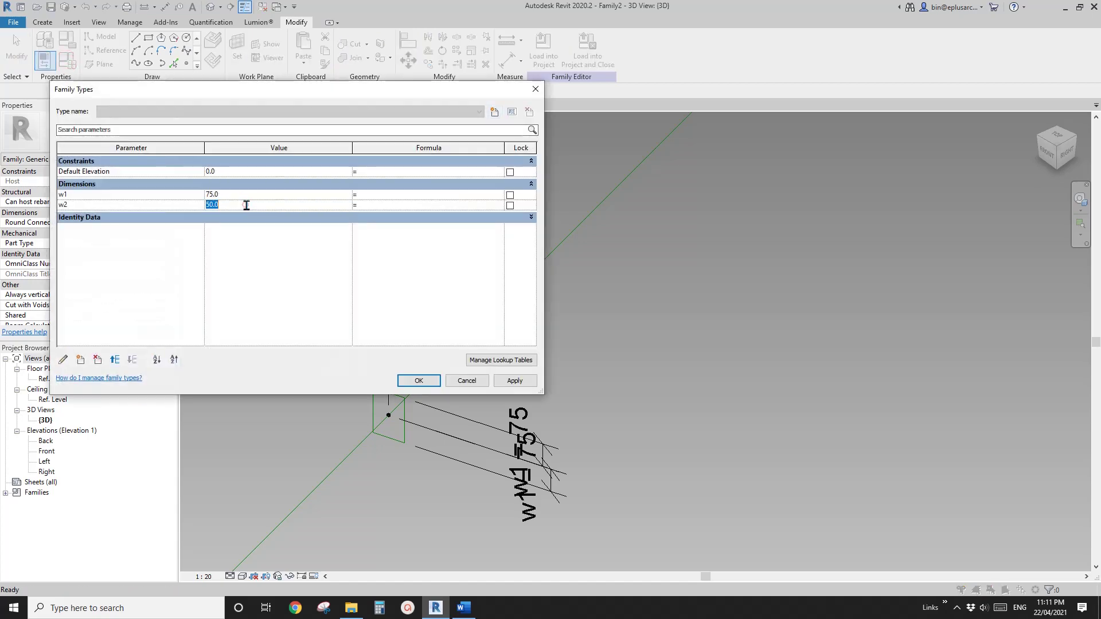
left_click(427, 384)
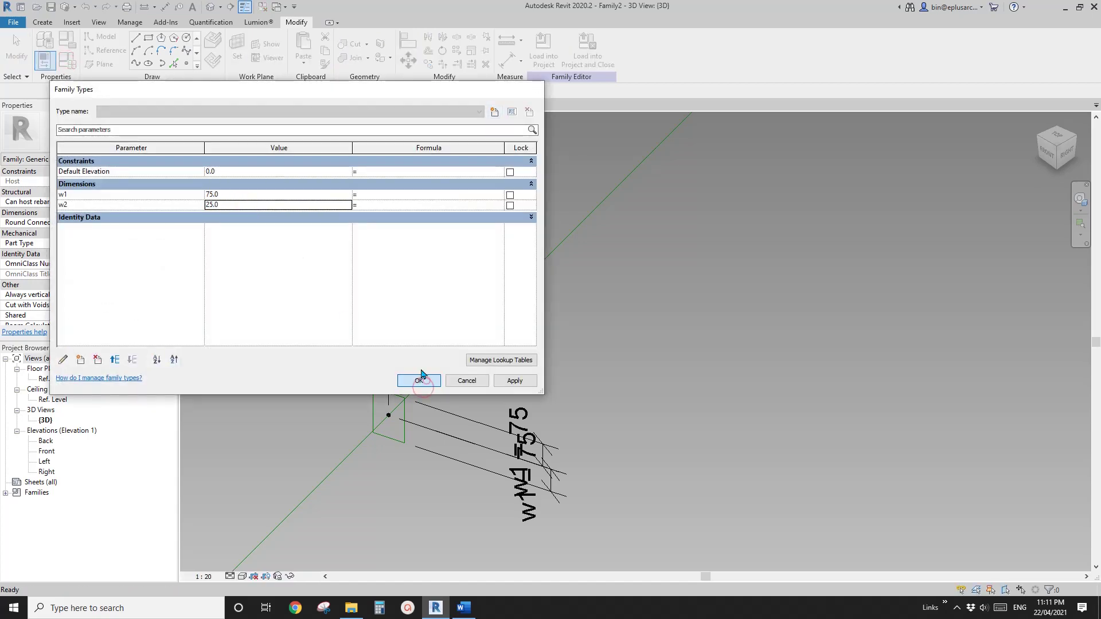
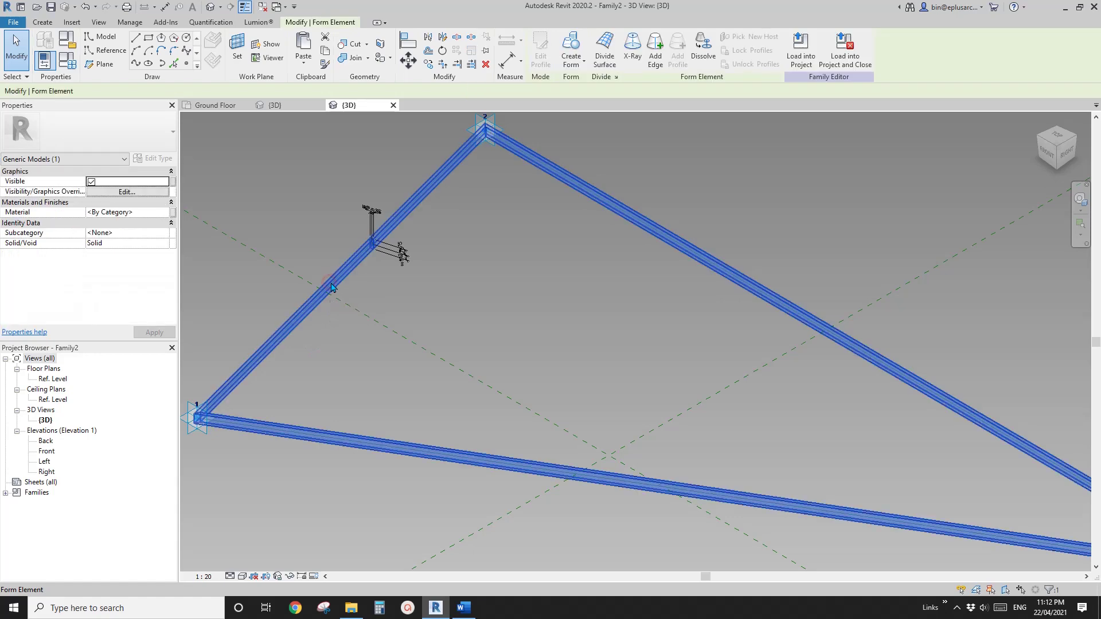
- Temporarily hide the solid triangular frame and create a flat surface form from the chain of three reference lines
key("h")
key("h")
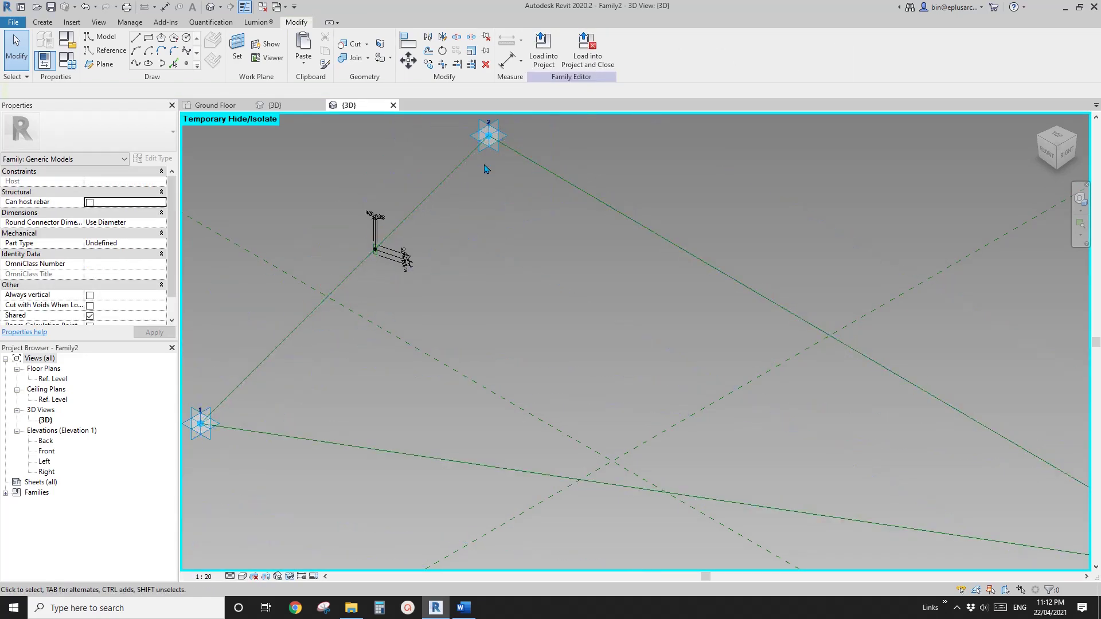
scroll(436, 198, "up", 2)
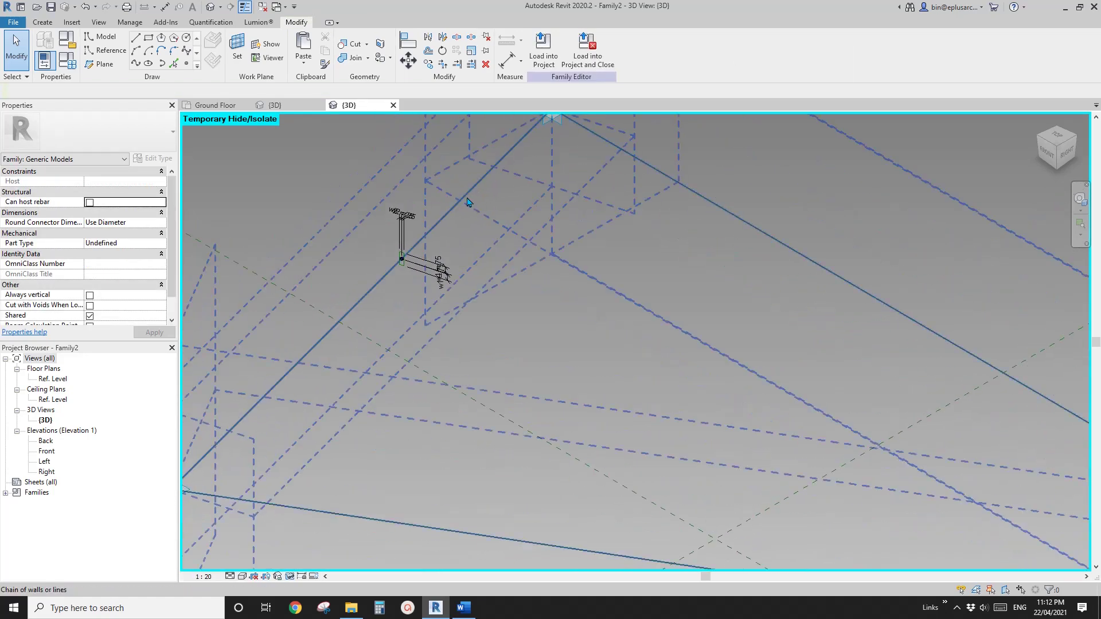
left_click(468, 202)
scroll(467, 202, "down", 2)
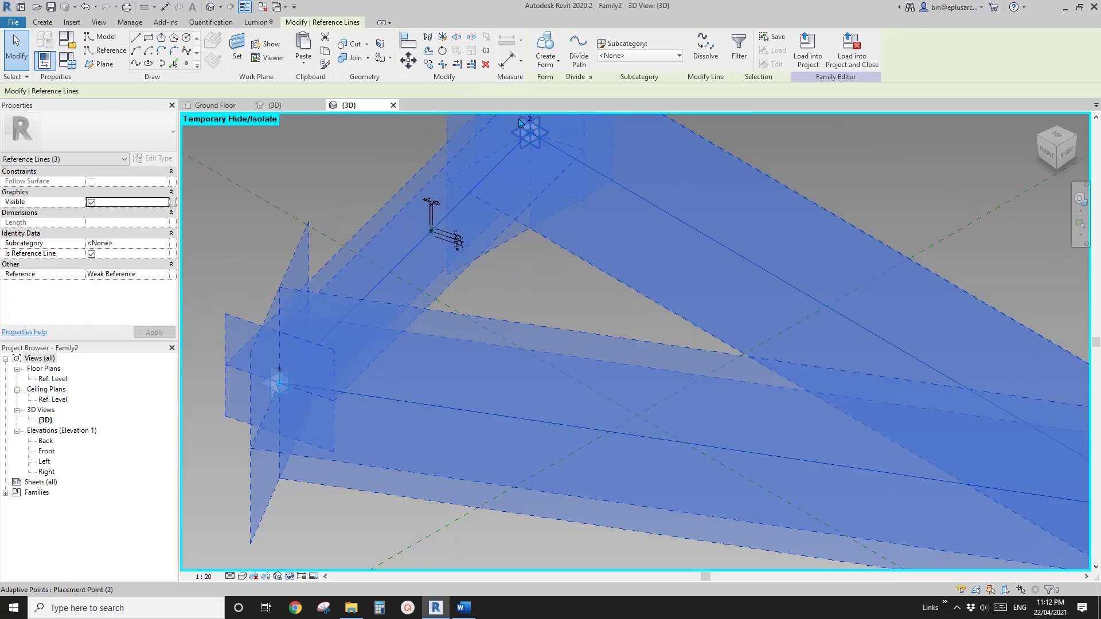
left_click(548, 43)
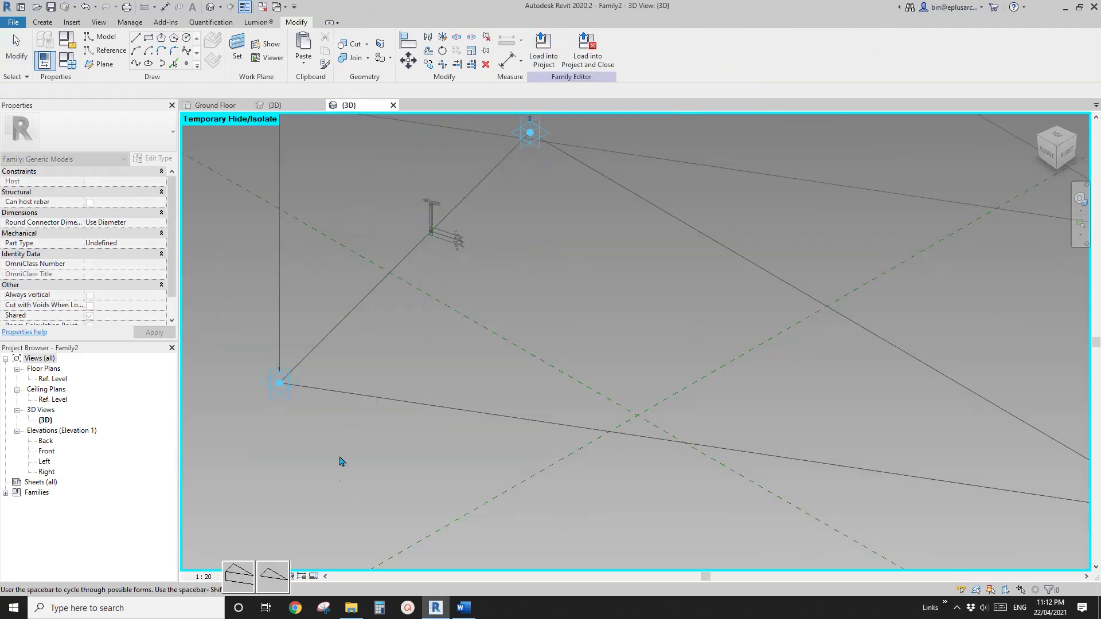
left_click(281, 576)
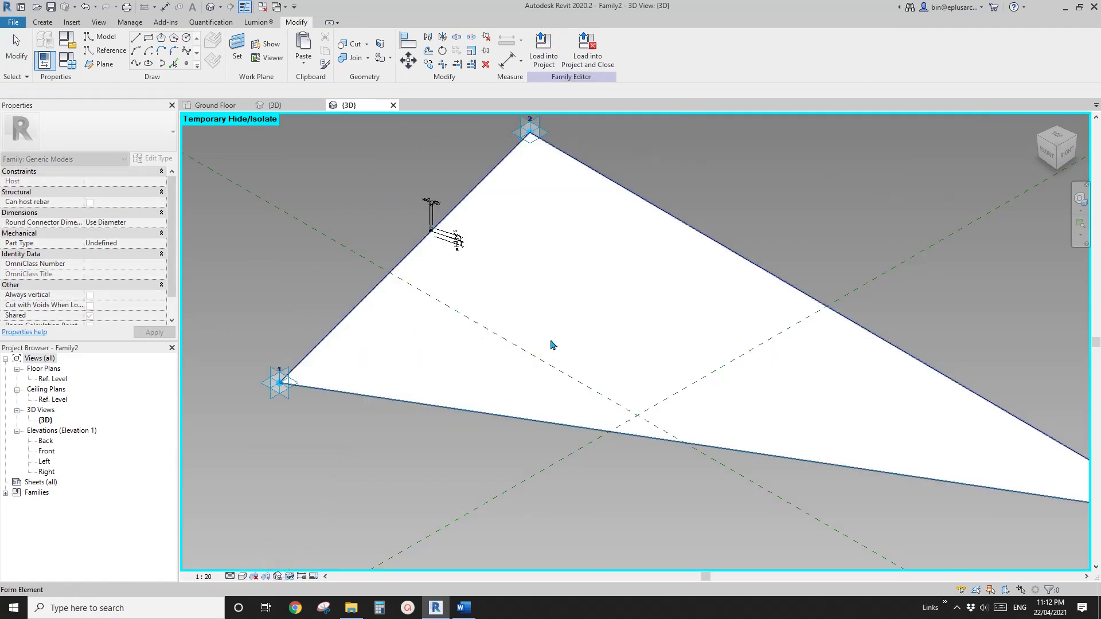
- Examine the triangular surface form and its extent between the three adaptive points
middle_click_drag(532, 362, 366, 332)
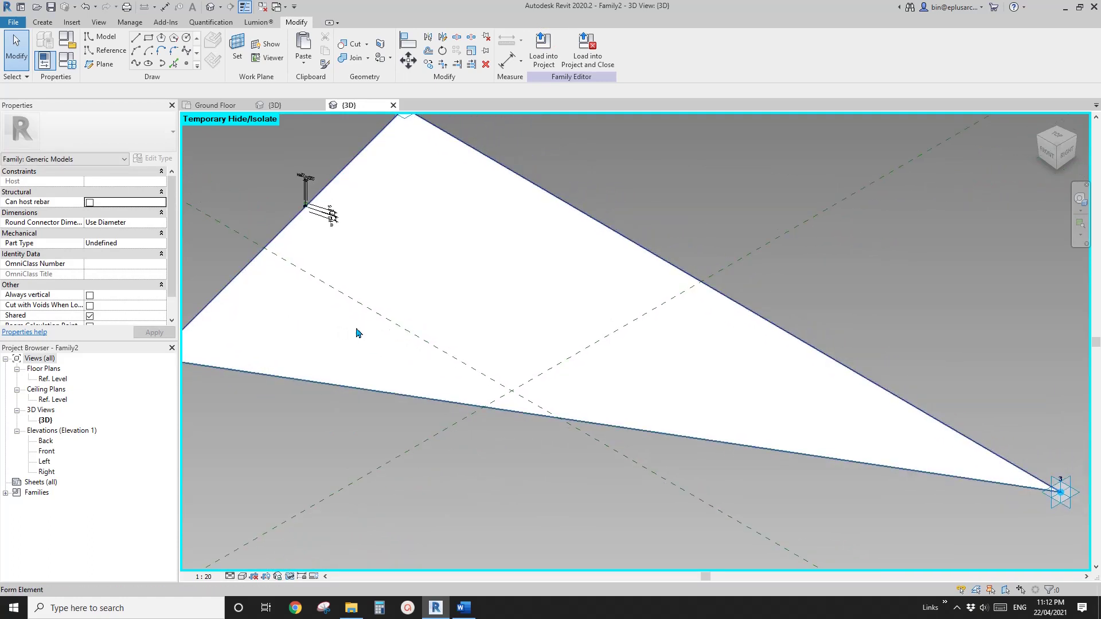
scroll(352, 347, "down", 2)
left_click(382, 335)
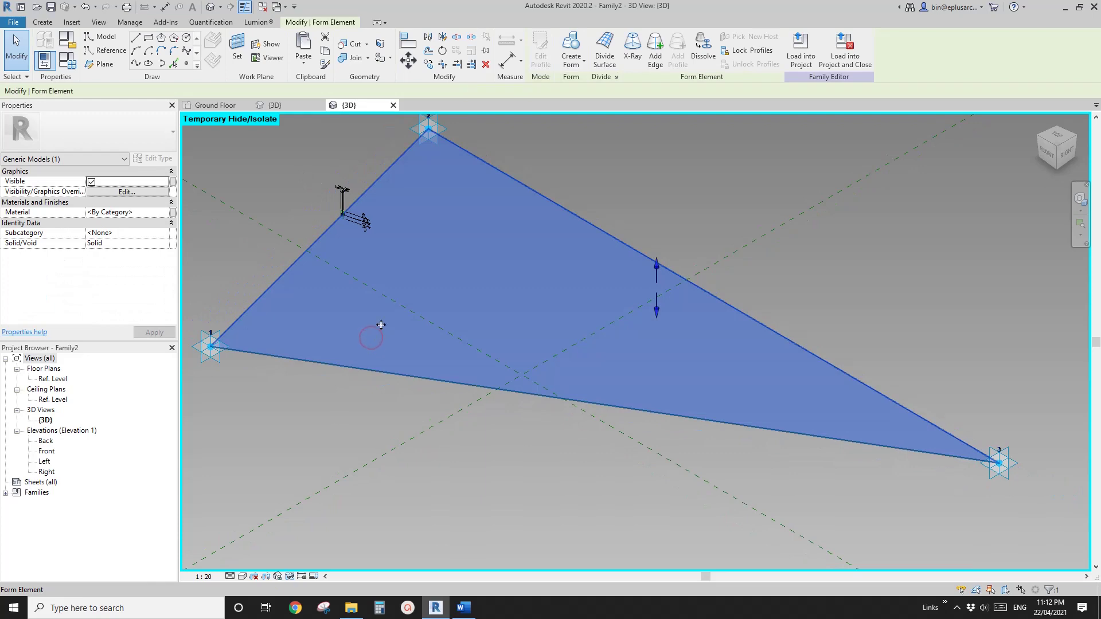
middle_click_drag(386, 410, 379, 423)
left_click(381, 422)
left_click(423, 298)
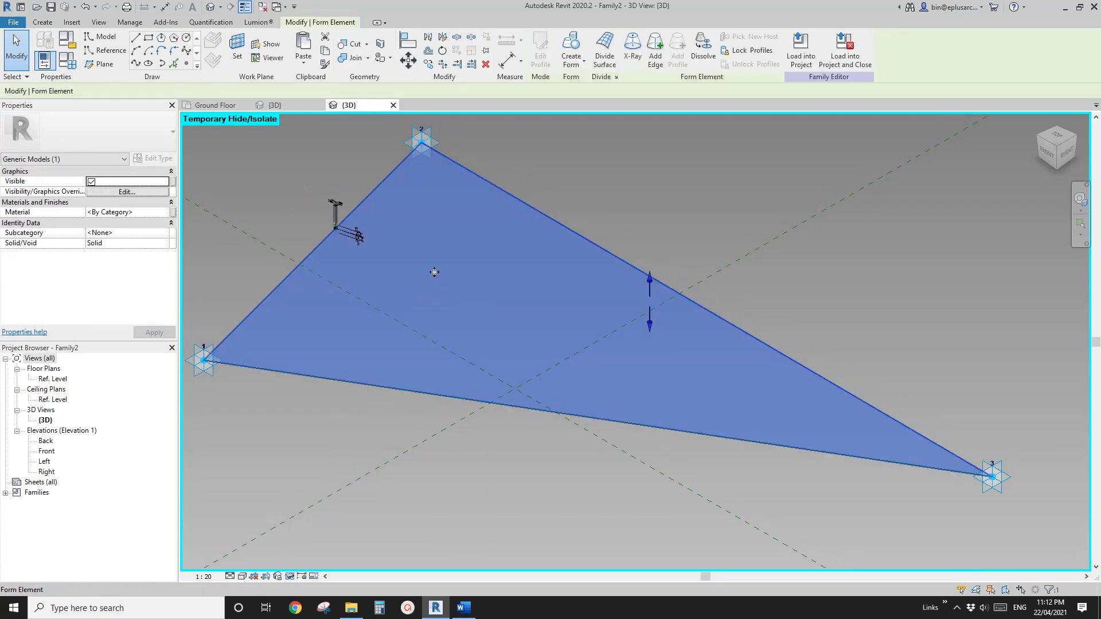
scroll(435, 273, "down", 1)
middle_click_drag(446, 307, 474, 299)
left_click(507, 287)
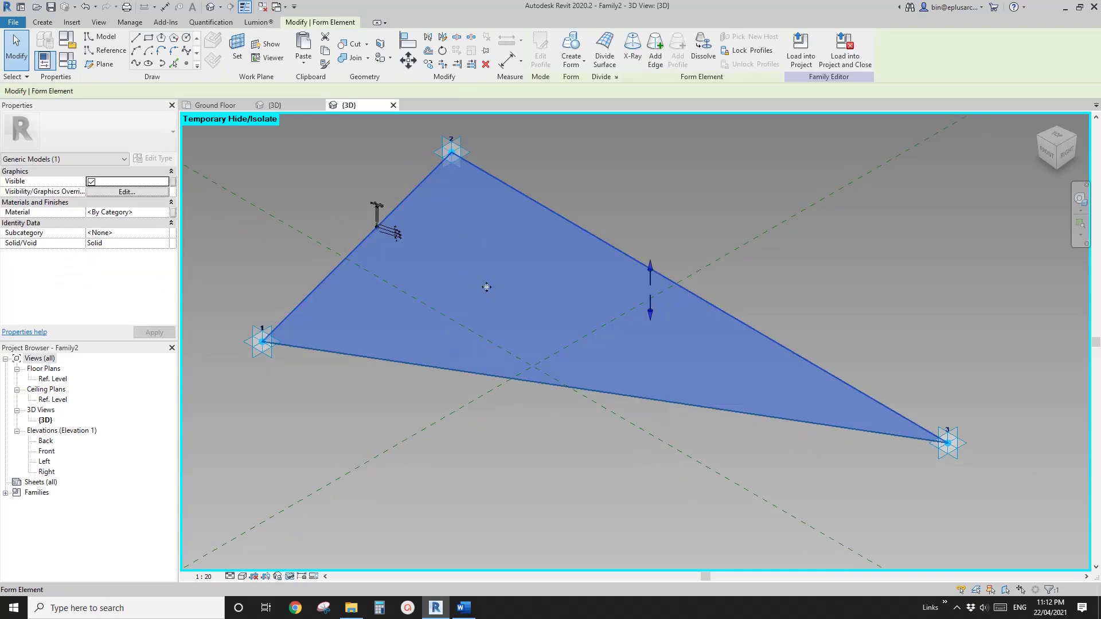
left_click(388, 383)
- Set the triangular surface form's material to Glass
left_click(506, 295)
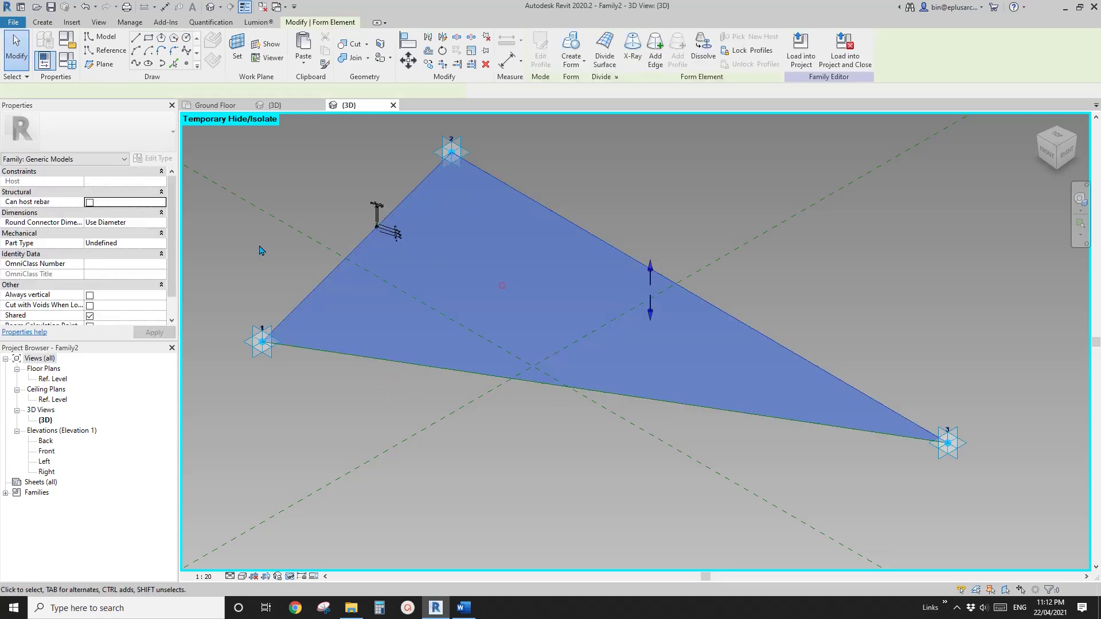
left_click(151, 213)
type("gl")
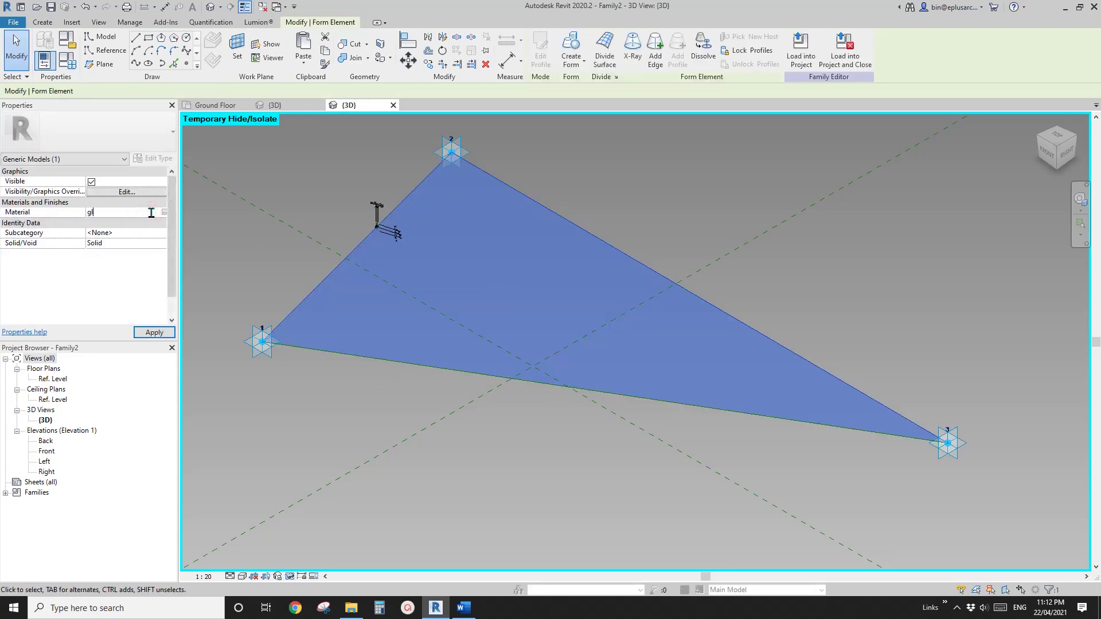
left_click(274, 176)
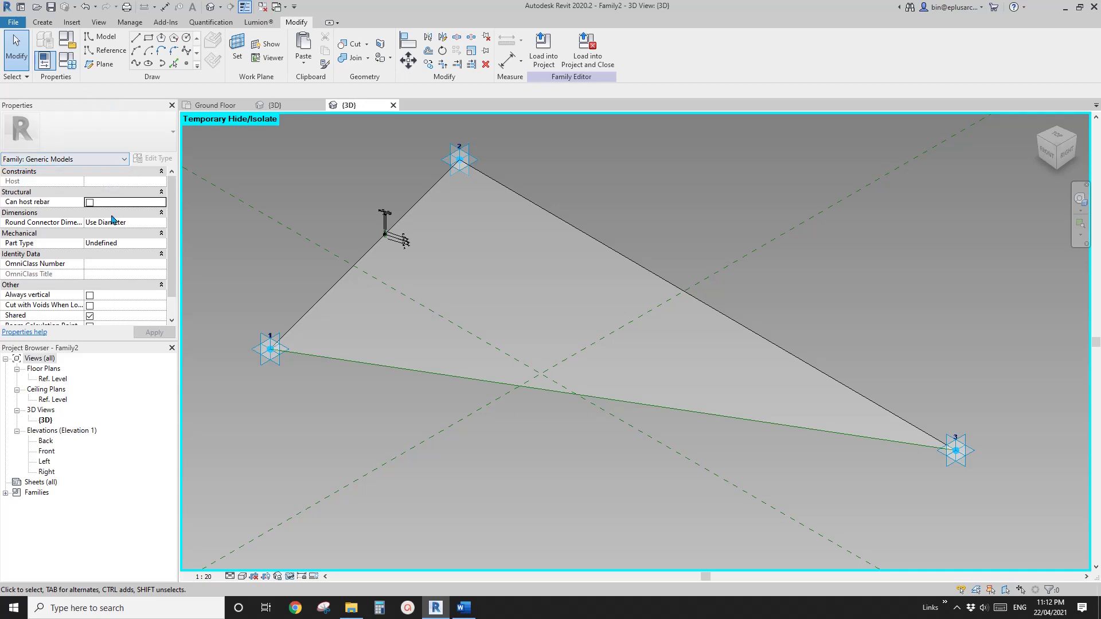
- Check which subcategories are available for the triangular glass surface in the Generic Models family
left_click(458, 284)
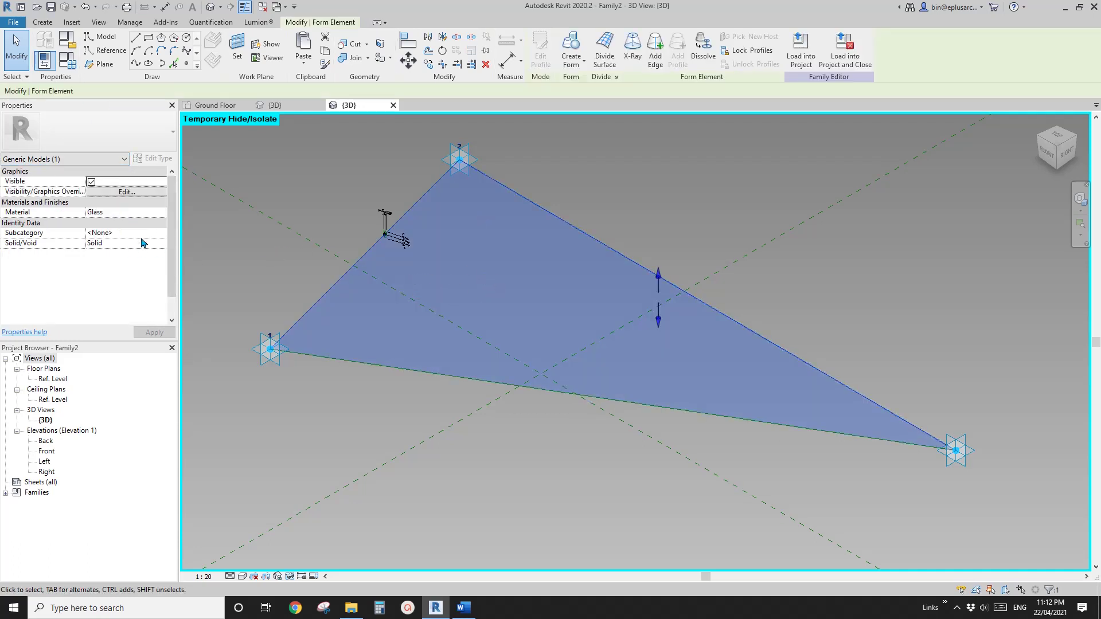
left_click(138, 233)
left_click(163, 233)
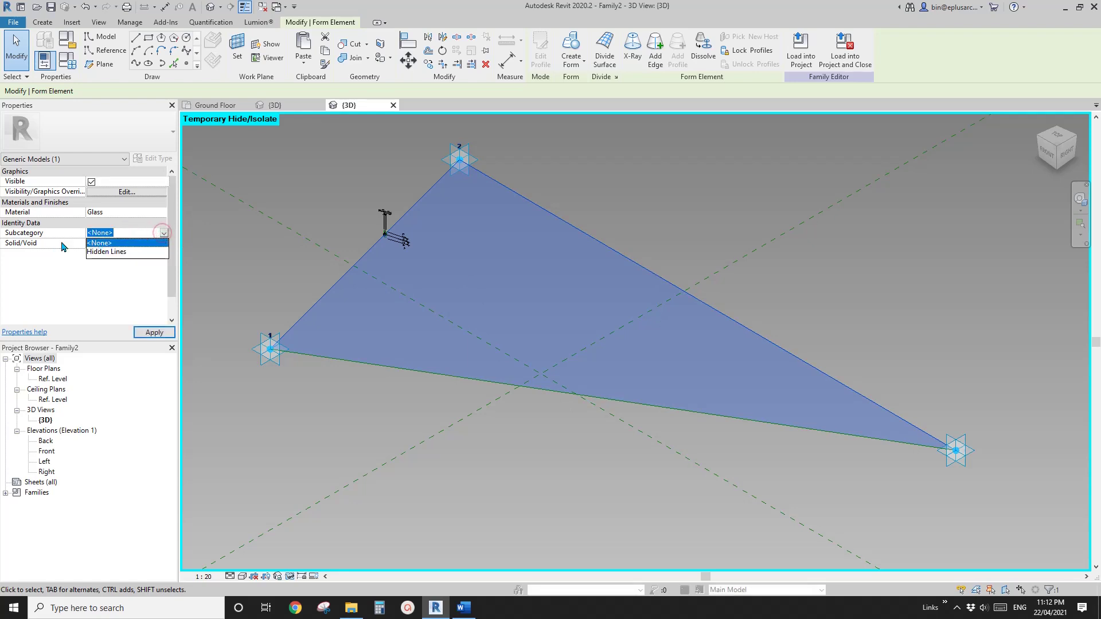
left_click(240, 247)
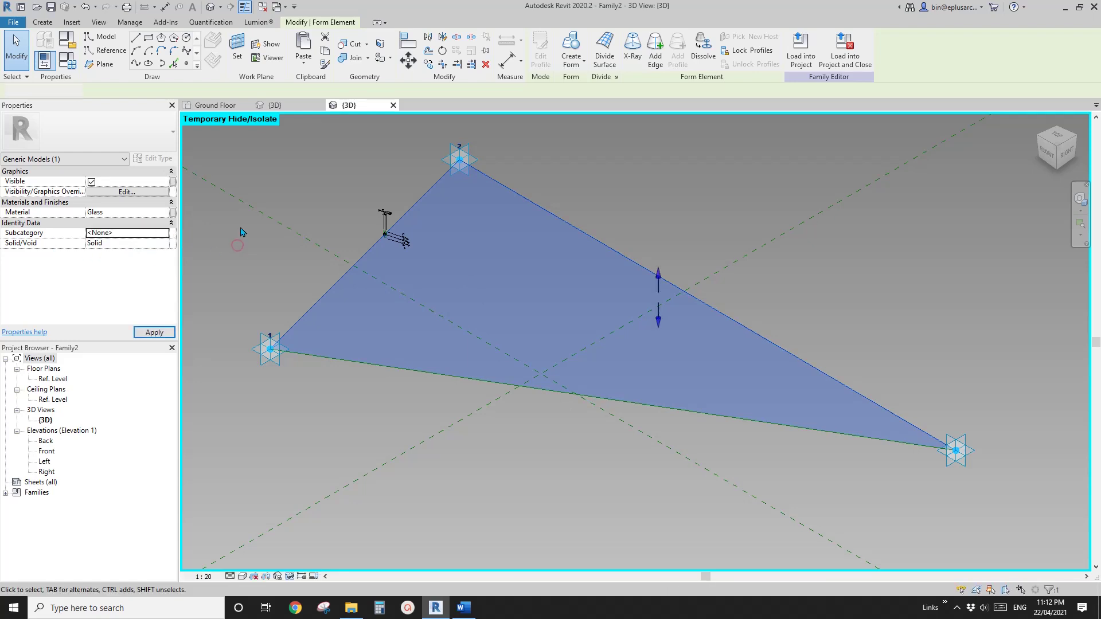
left_click(236, 243)
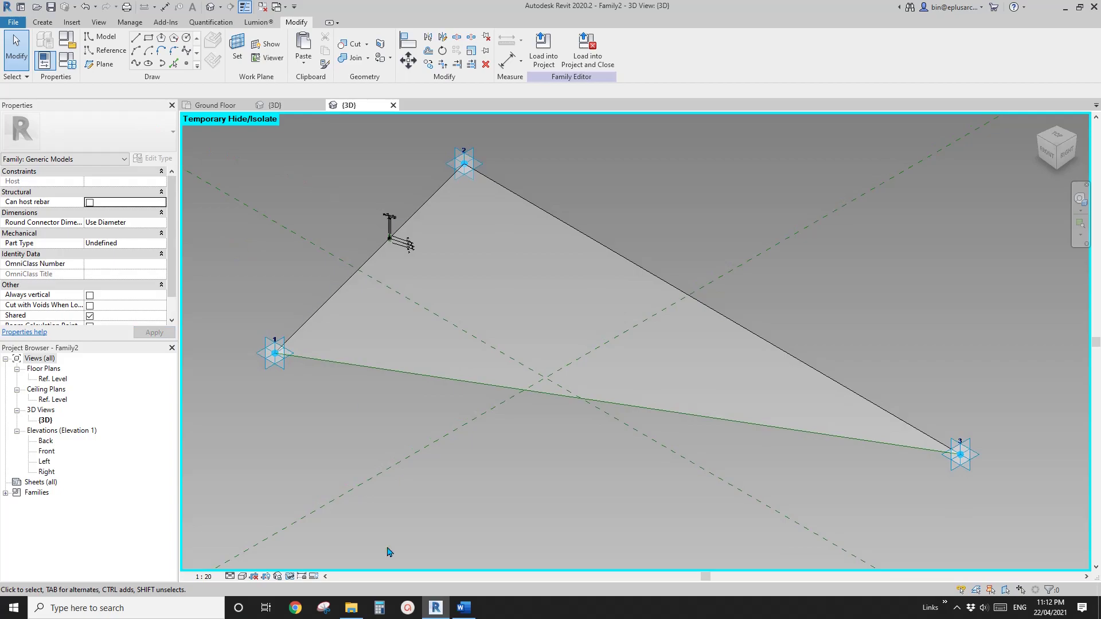
left_click(464, 608)
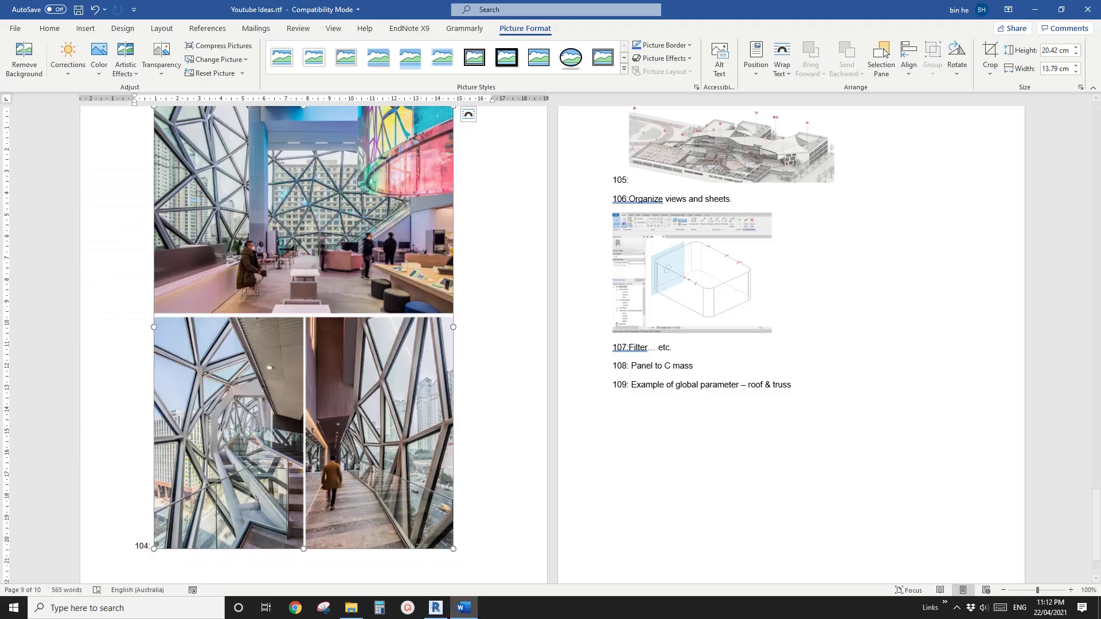
left_click(435, 608)
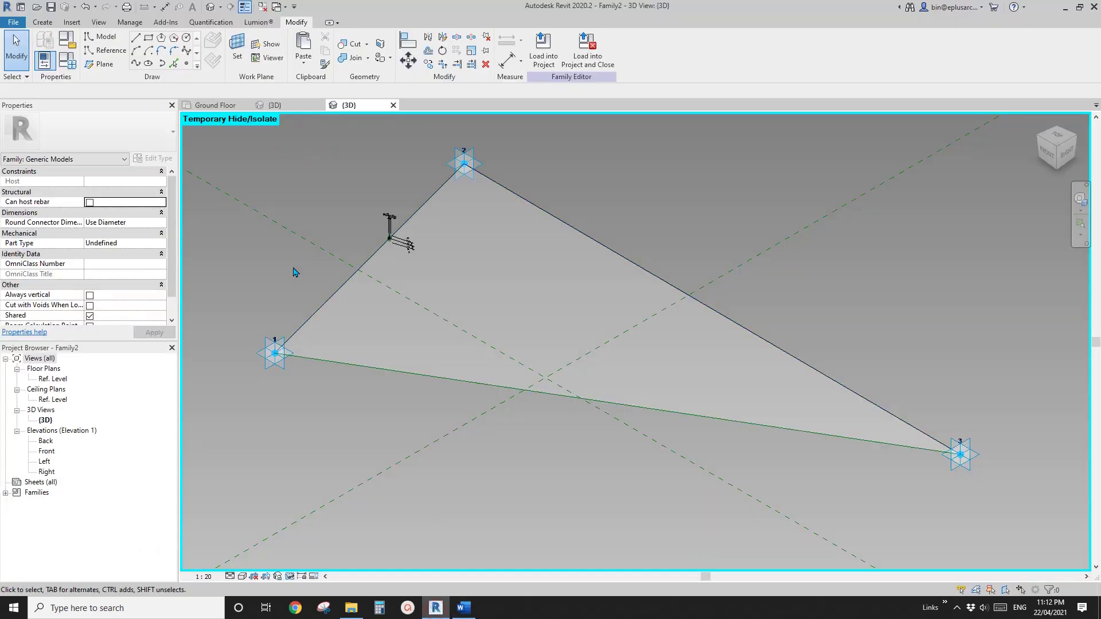
middle_click_drag(292, 270, 299, 287)
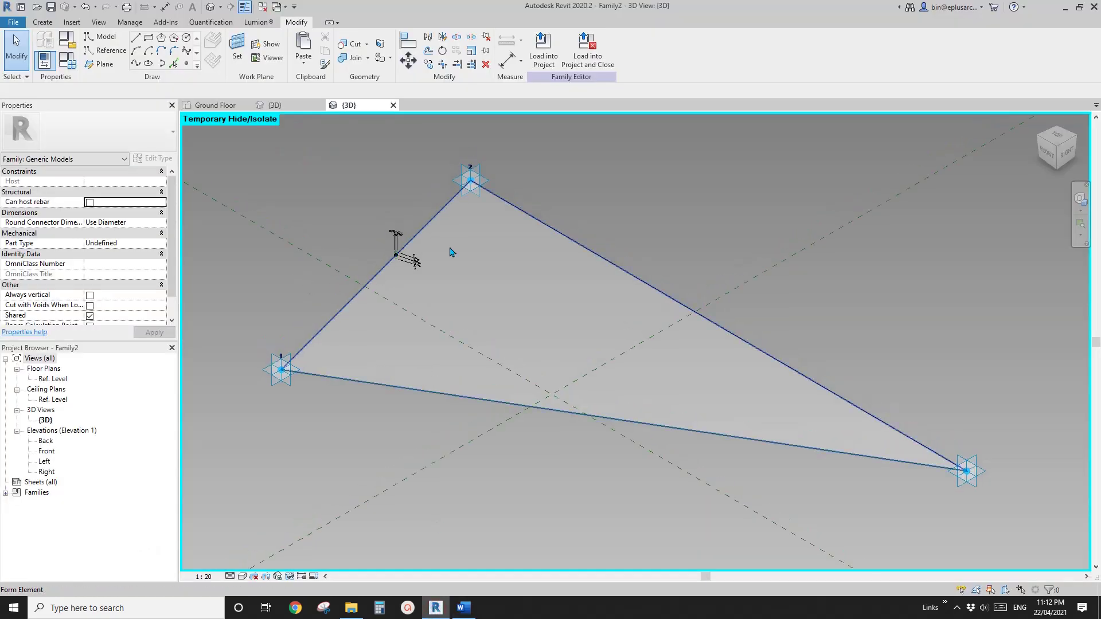
- Change the adaptive component's family category to Windows
left_click(69, 44)
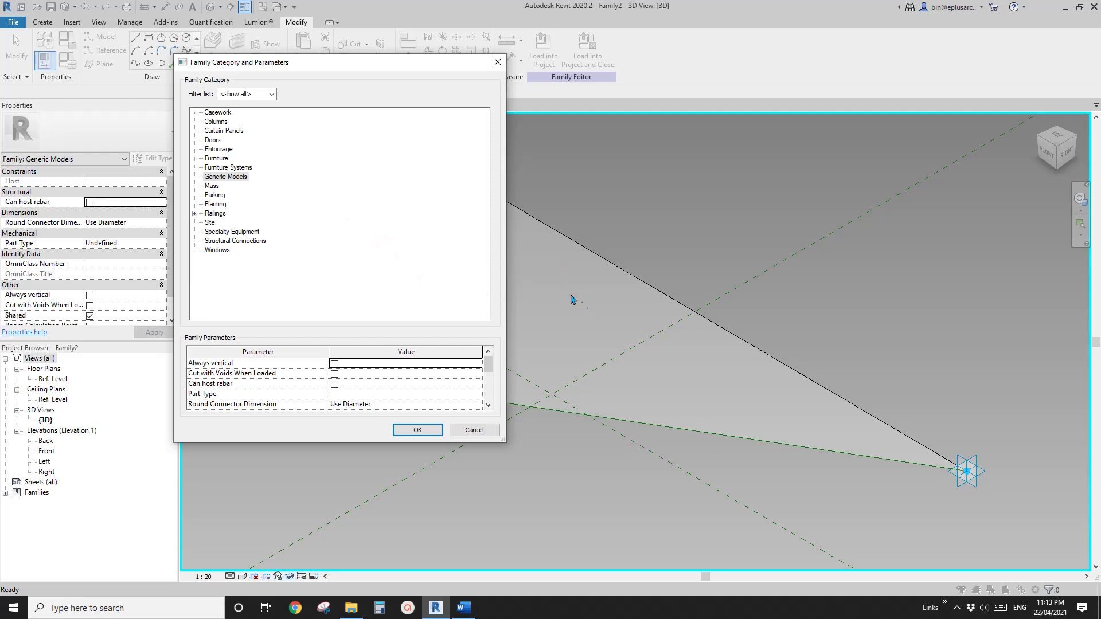
left_click(218, 251)
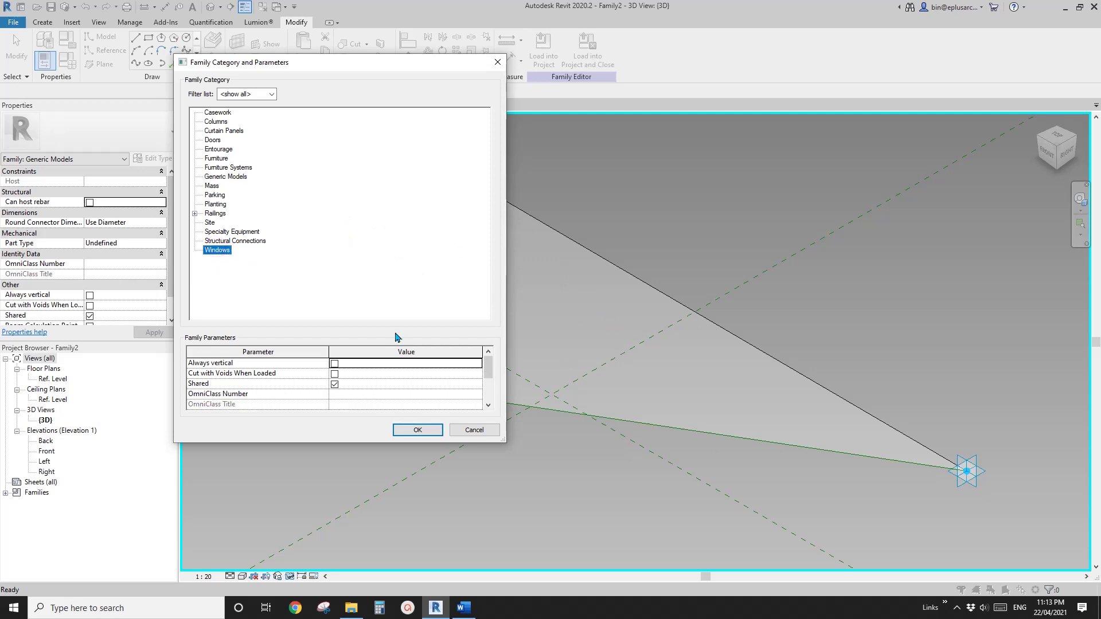
left_click(418, 430)
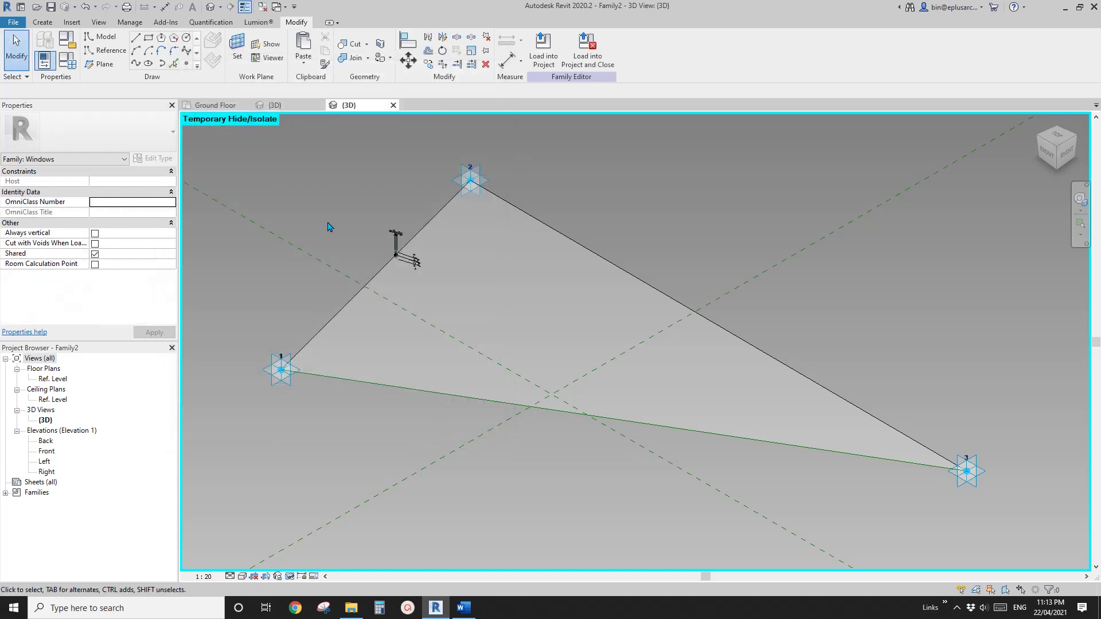
middle_click_drag(325, 231, 338, 228)
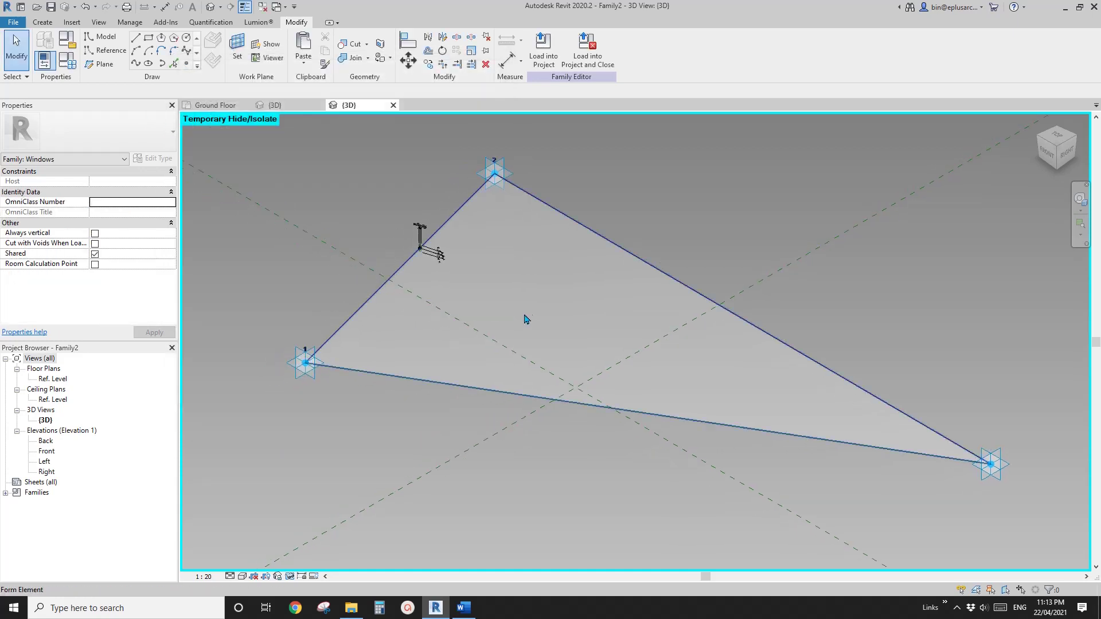
- Assign the Glass subcategory to the triangular surface form
left_click(527, 294)
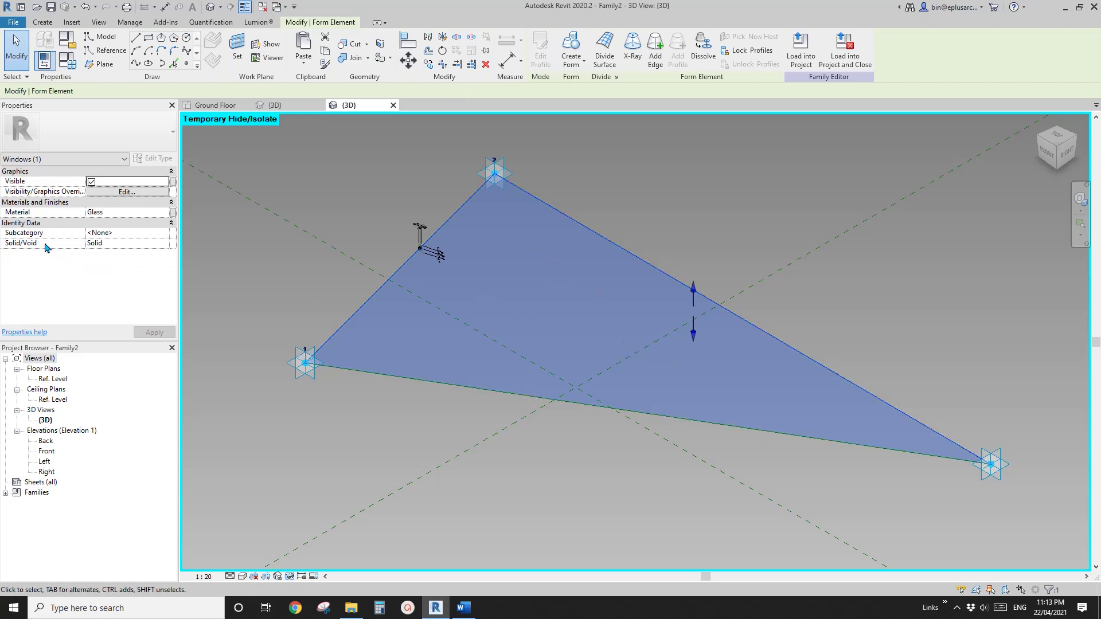
left_click(128, 233)
left_click(129, 232)
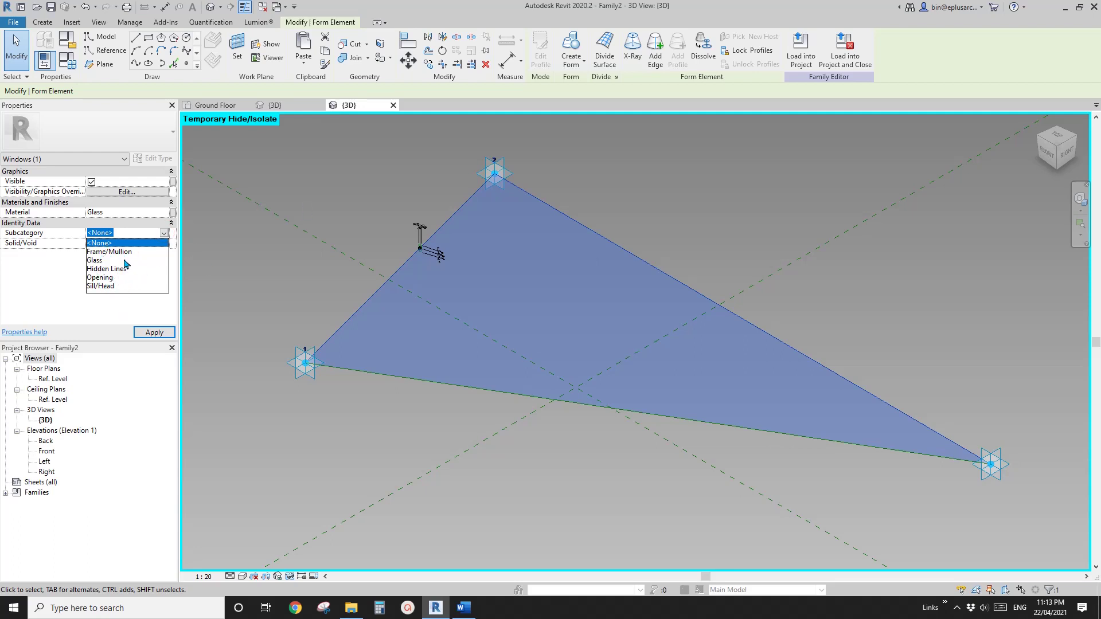
left_click(96, 261)
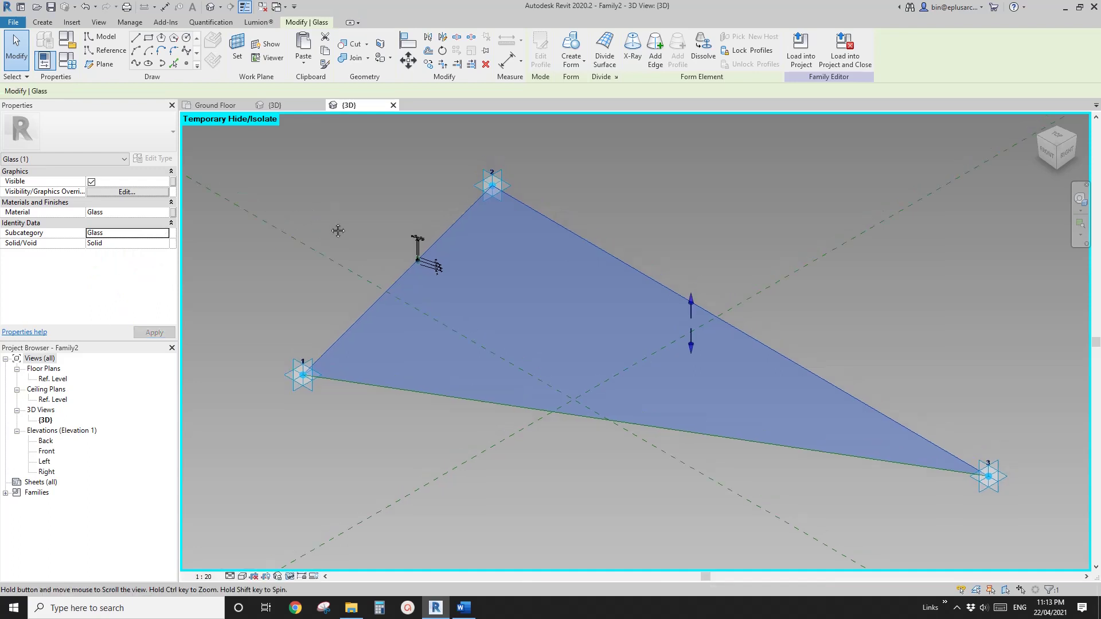
key("Escape")
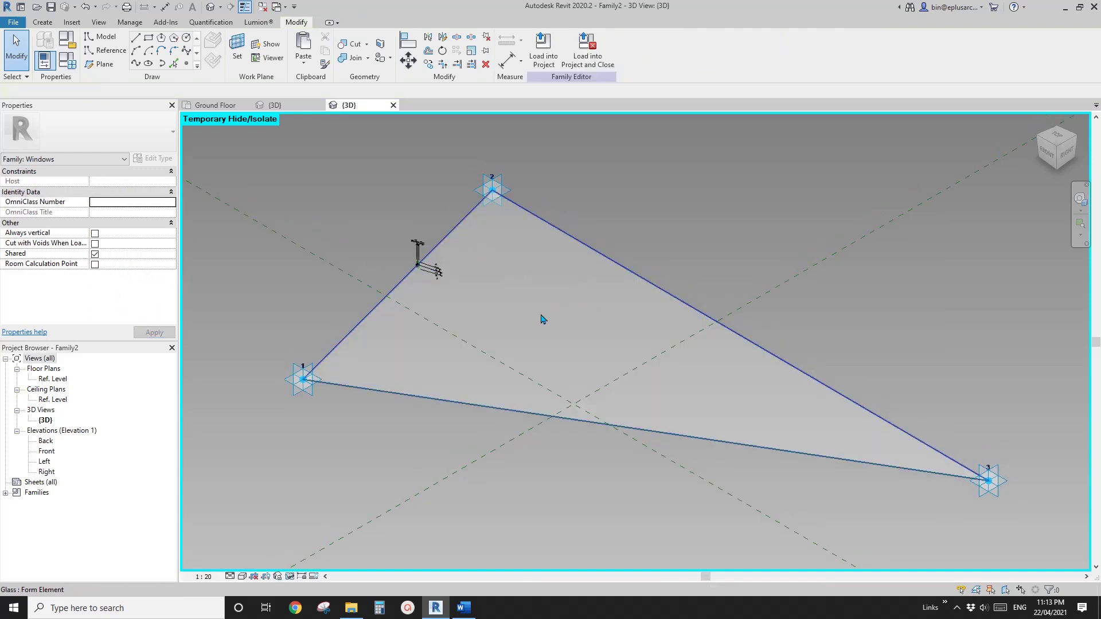
- Review the project's Ground Floor plan and the divided mass facade in 3D, and return to the window family's 3D view
left_click(227, 109)
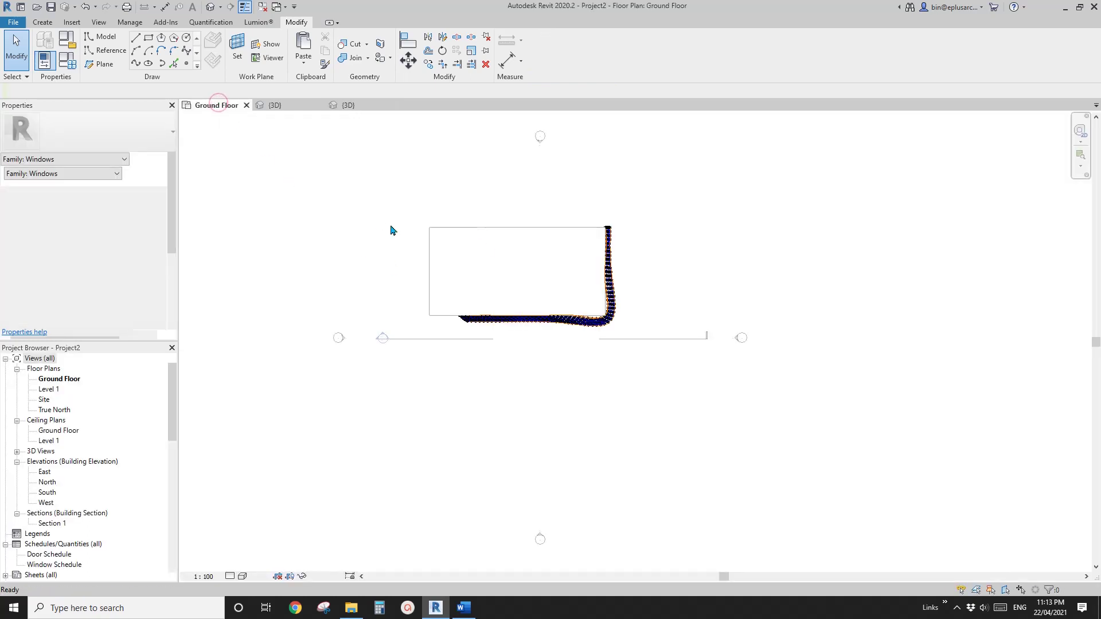
left_click(348, 105)
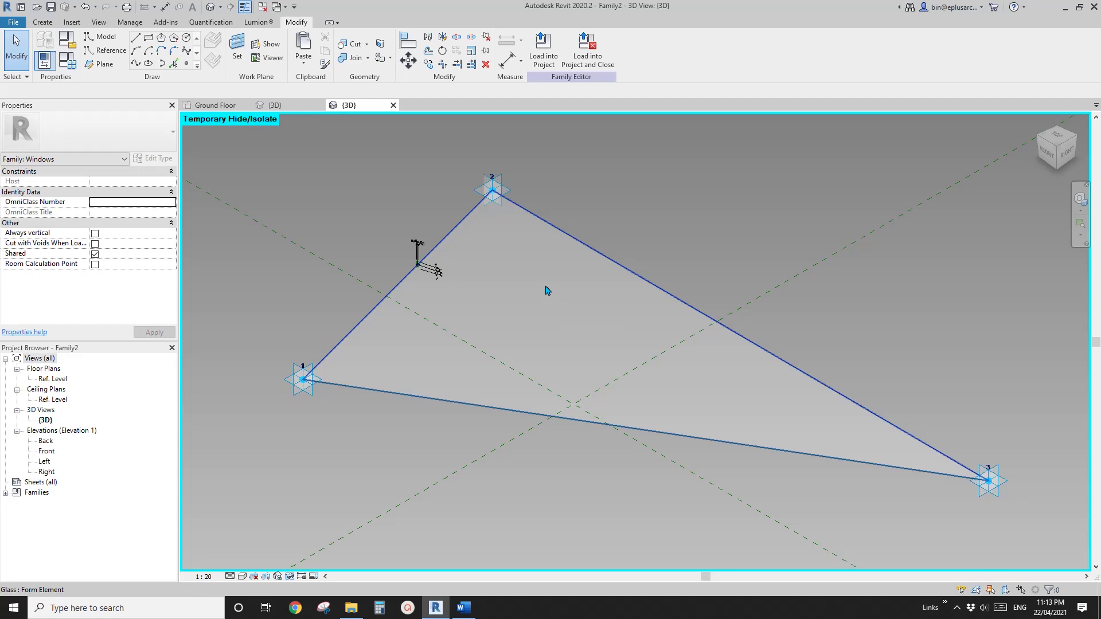
left_click(295, 106)
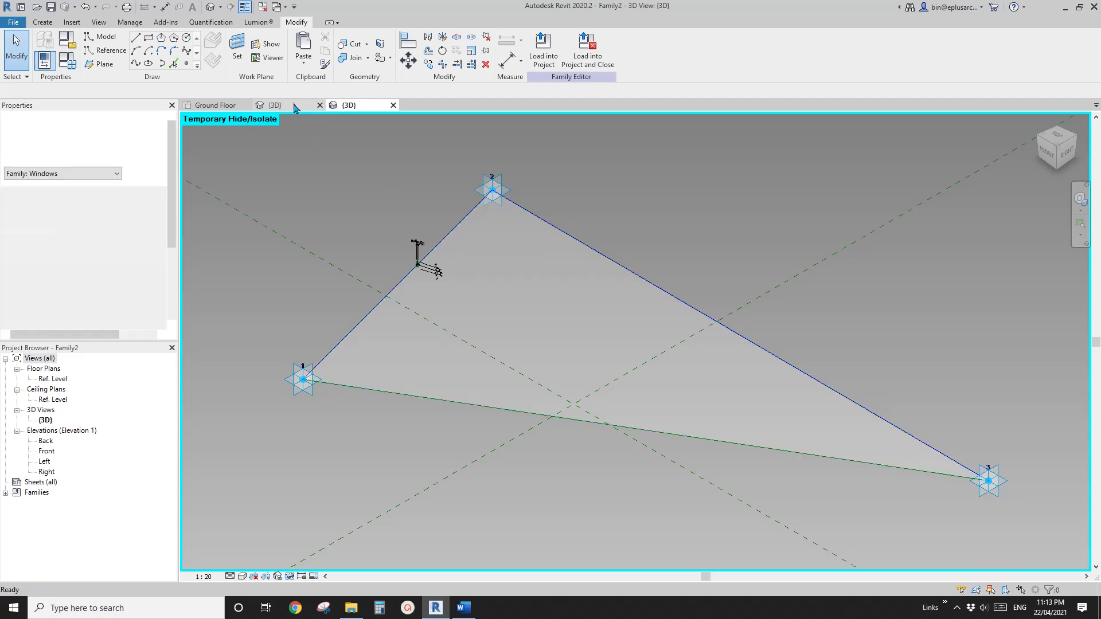
left_click(200, 104)
left_click(287, 107)
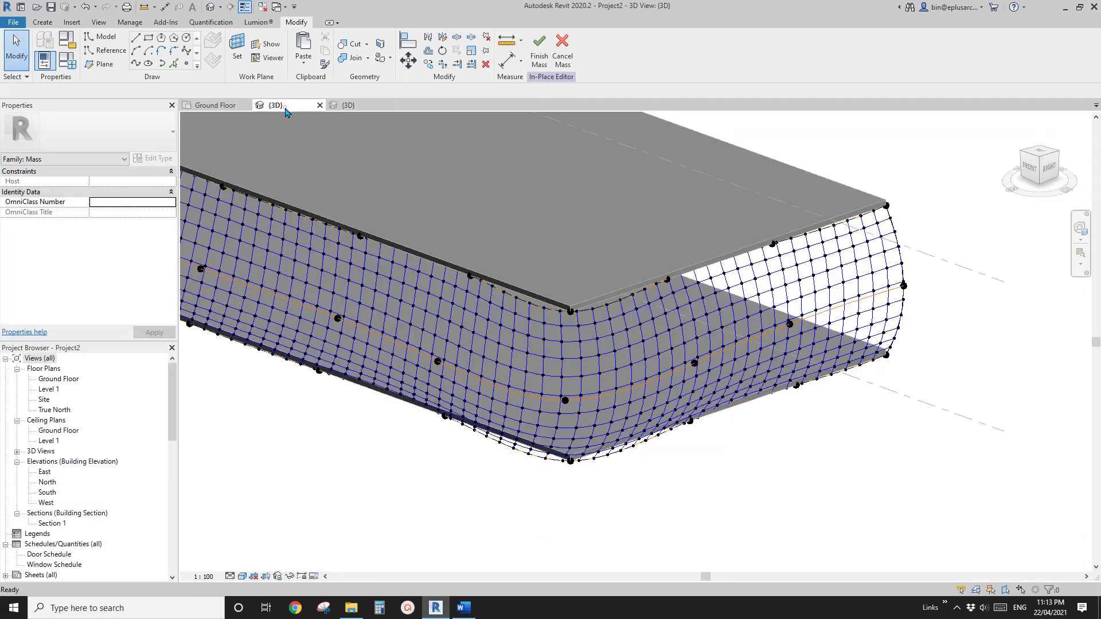
left_click(347, 106)
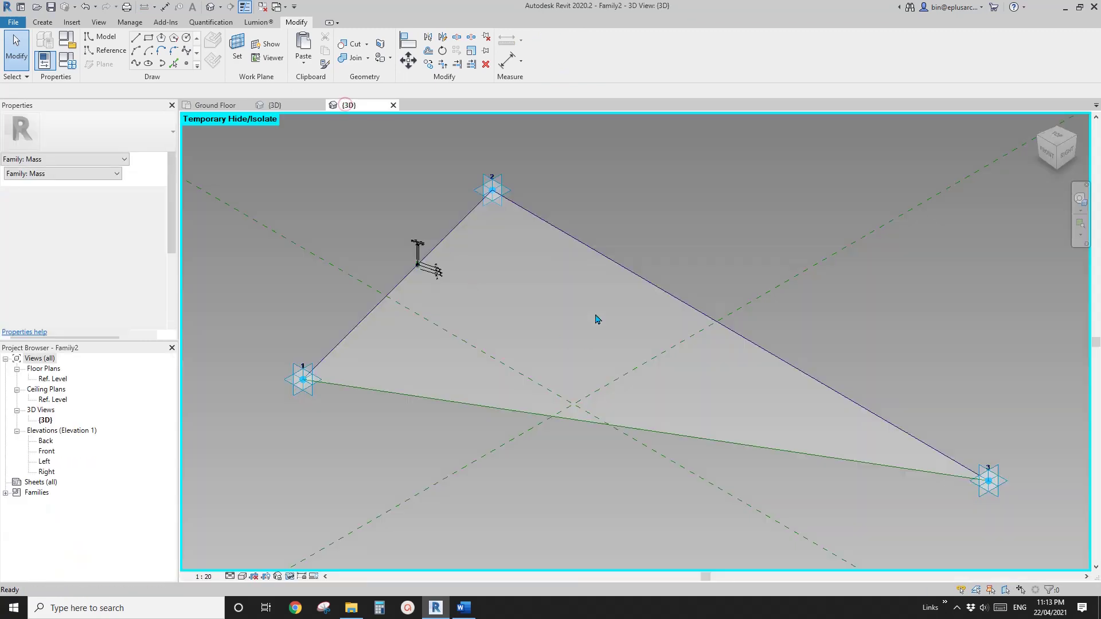
scroll(450, 315, "down", 1)
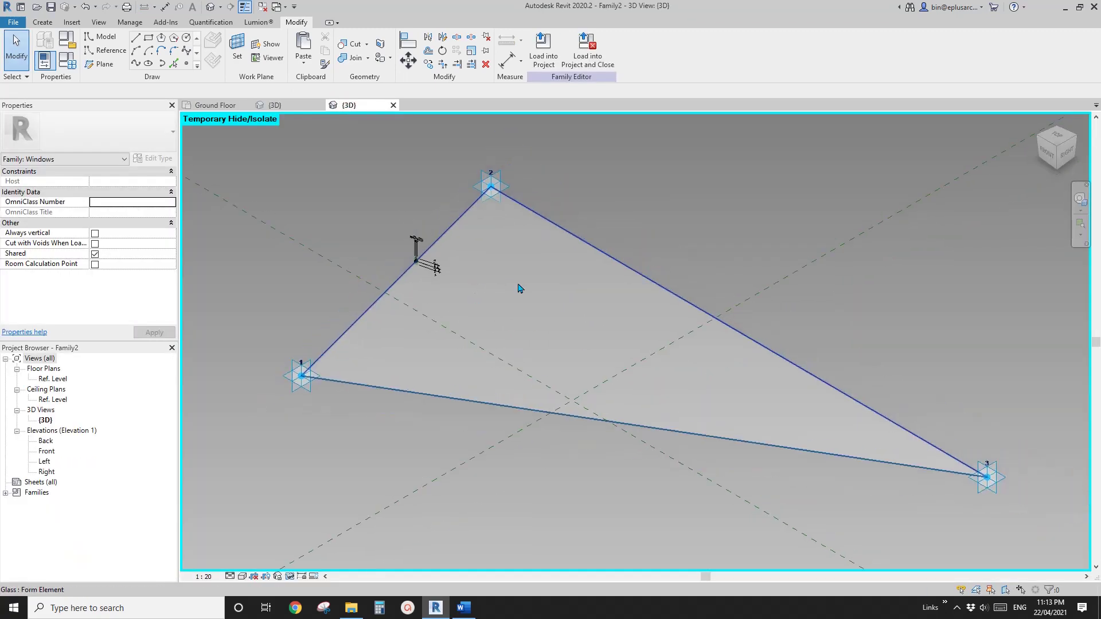
middle_click_drag(501, 275, 478, 277)
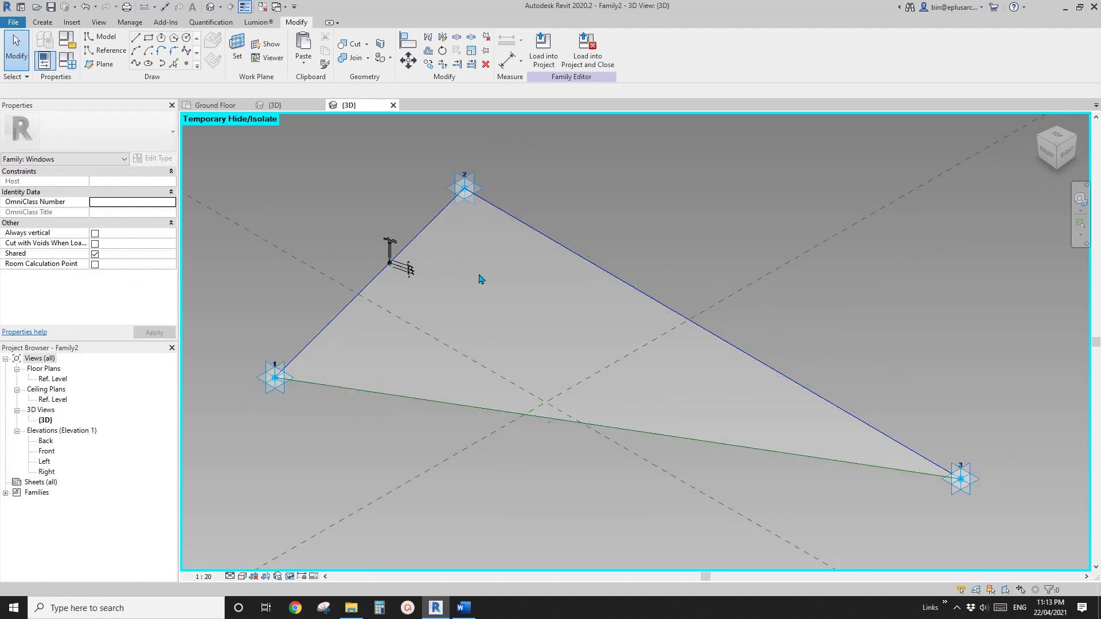
- Reset the temporary hide and assign the Frame/Mullion subcategory to the solid triangular frame
key("h")
key("r")
scroll(390, 270, "up", 2)
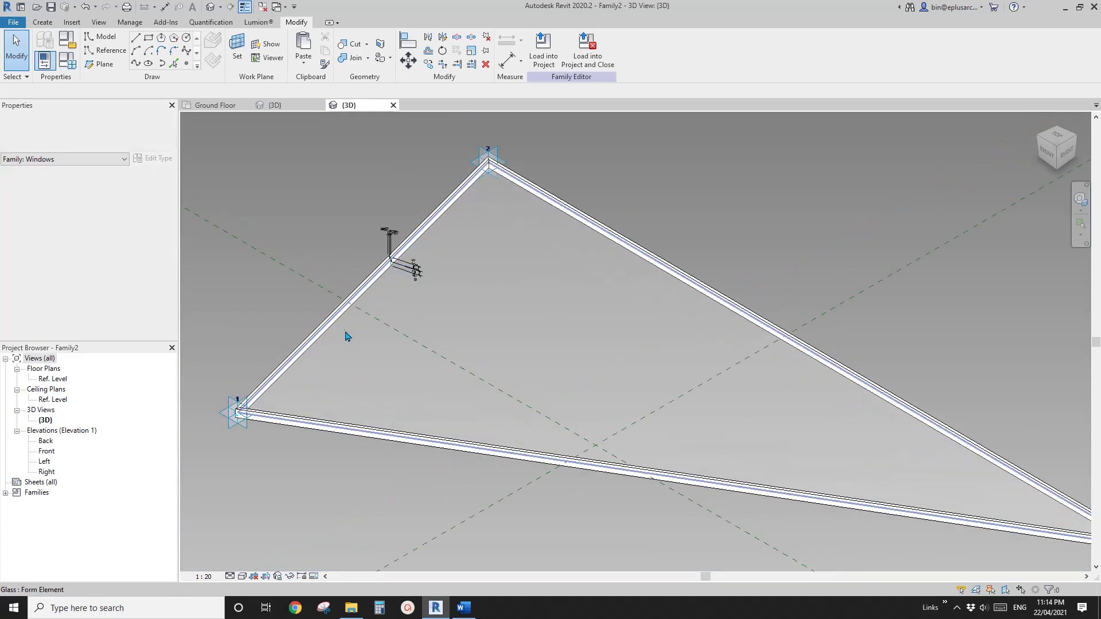
left_click(346, 316)
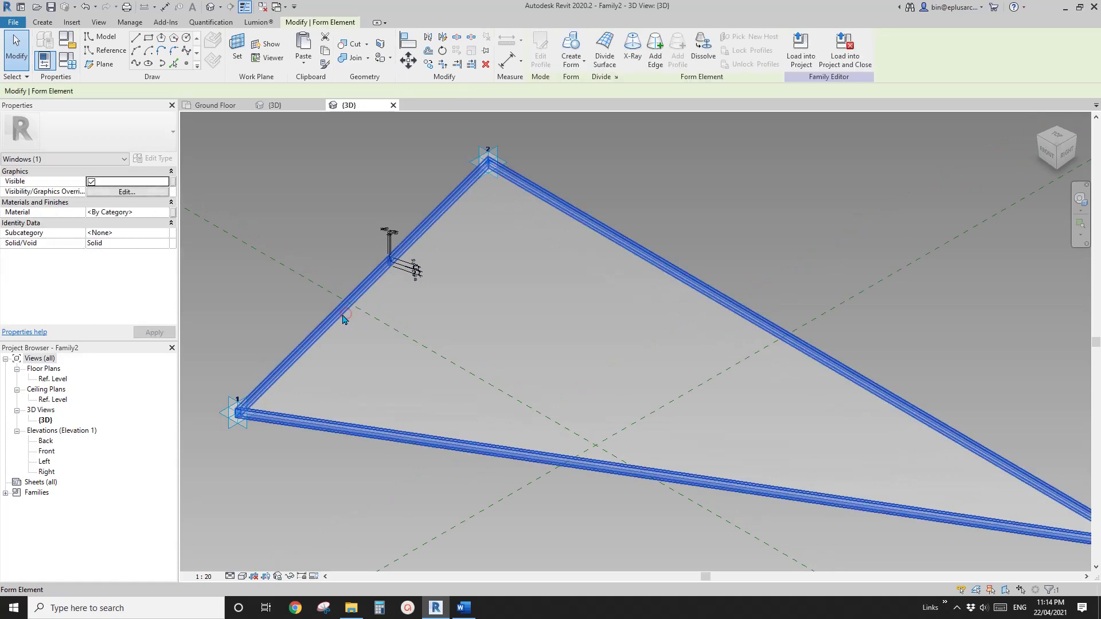
left_click(165, 233)
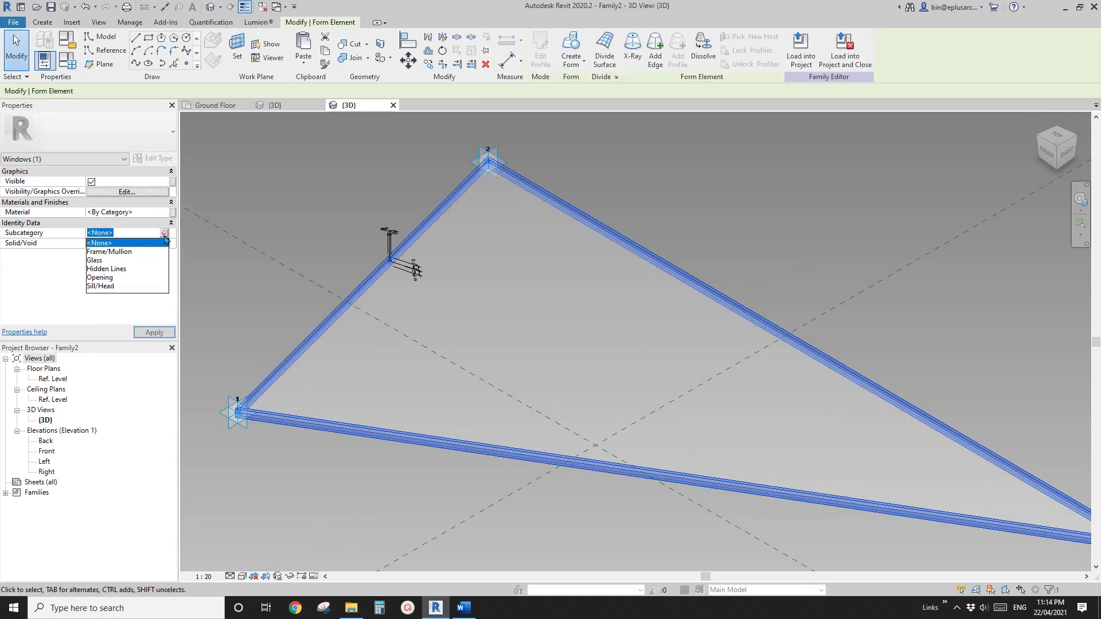
left_click(113, 252)
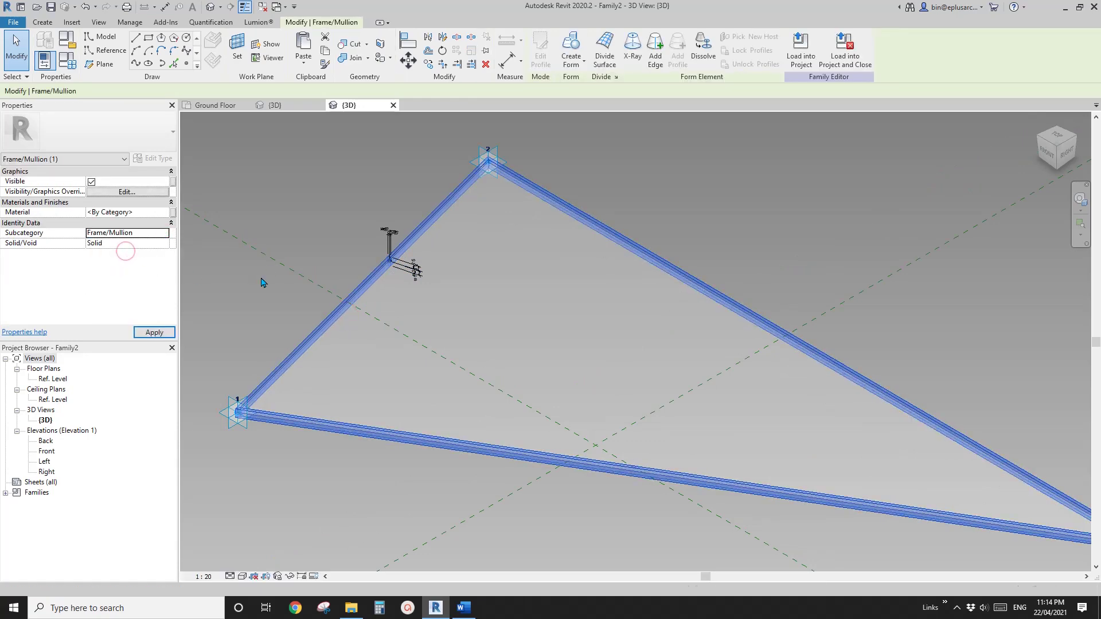
left_click(290, 246)
scroll(274, 253, "down", 1)
middle_click_drag(368, 252, 389, 230)
scroll(389, 230, "down", 1)
middle_click_drag(497, 252, 502, 262)
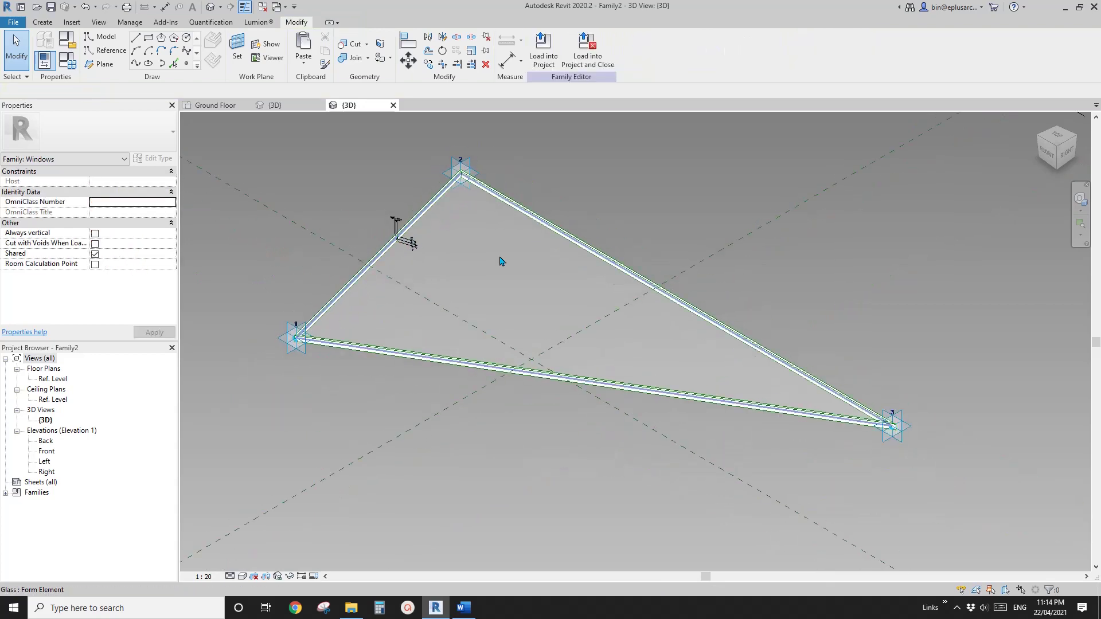
- Load the window family into the project and place a panel in 3D on two bottom-edge nodes and one node above, near the facade's corner
left_click(544, 49)
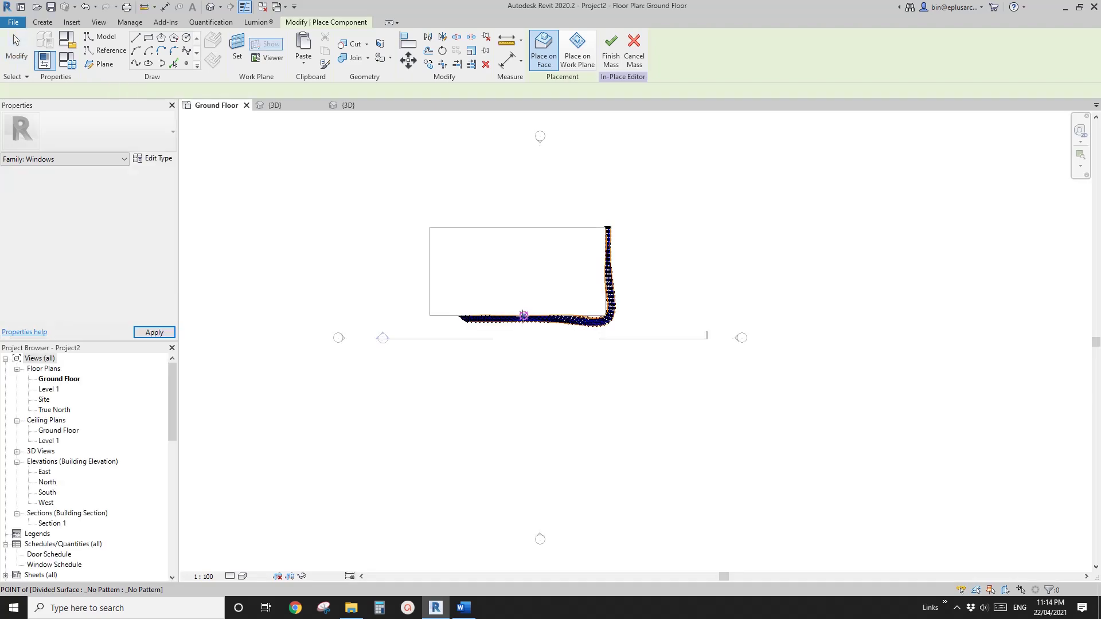
left_click(275, 105)
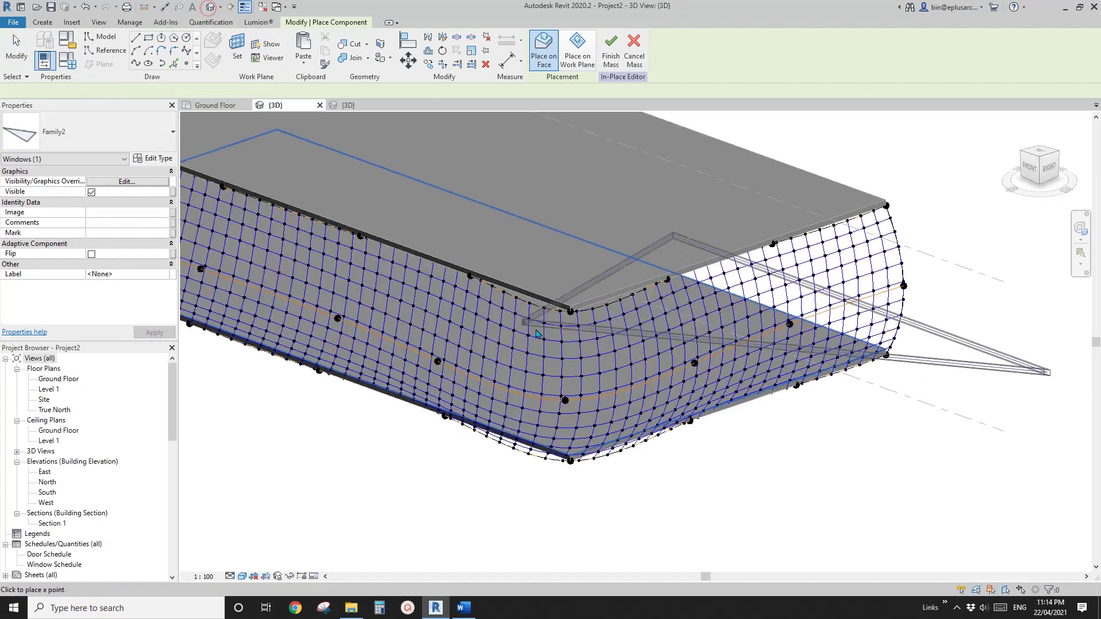
scroll(594, 385, "up", 4)
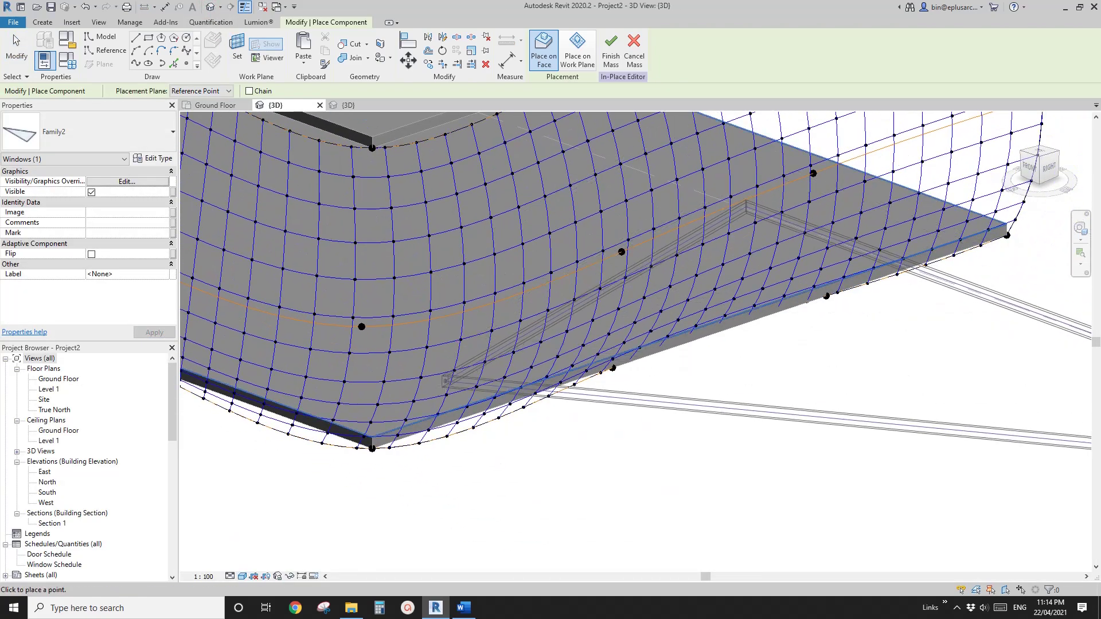
middle_click_drag(429, 412, 410, 378)
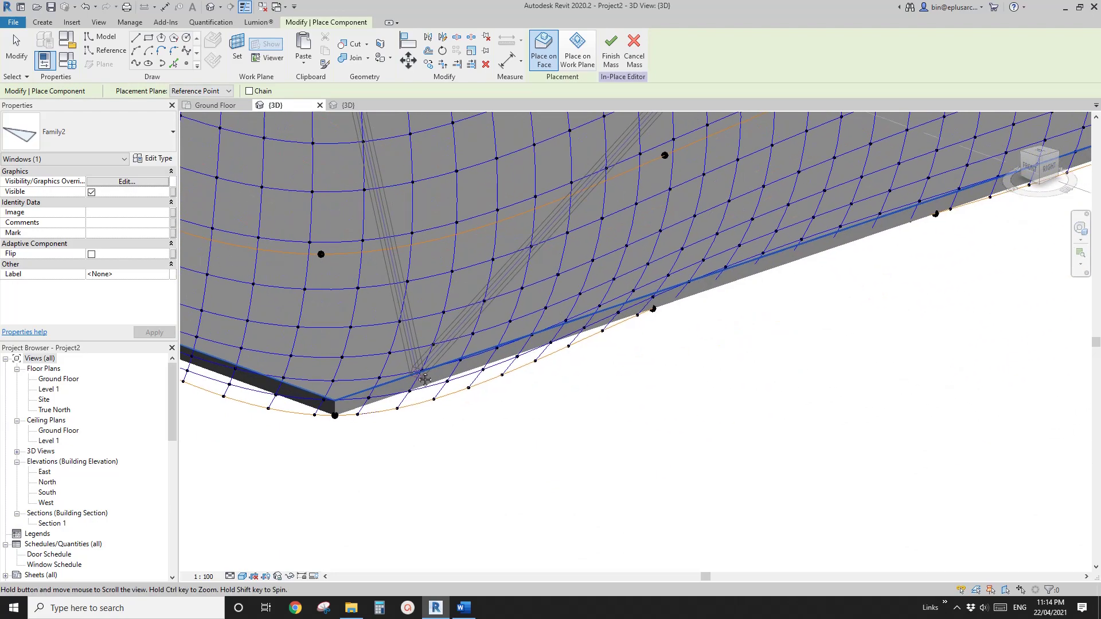
middle_click_drag(316, 383, 150, 406)
middle_click_drag(511, 384, 858, 432)
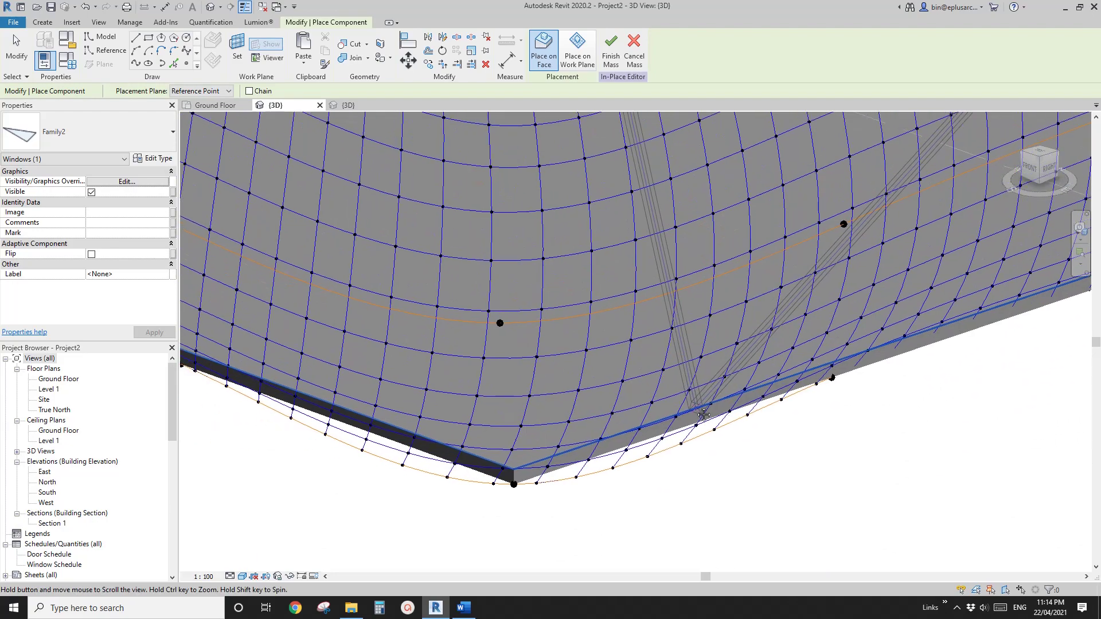
middle_click_drag(475, 420, 598, 418)
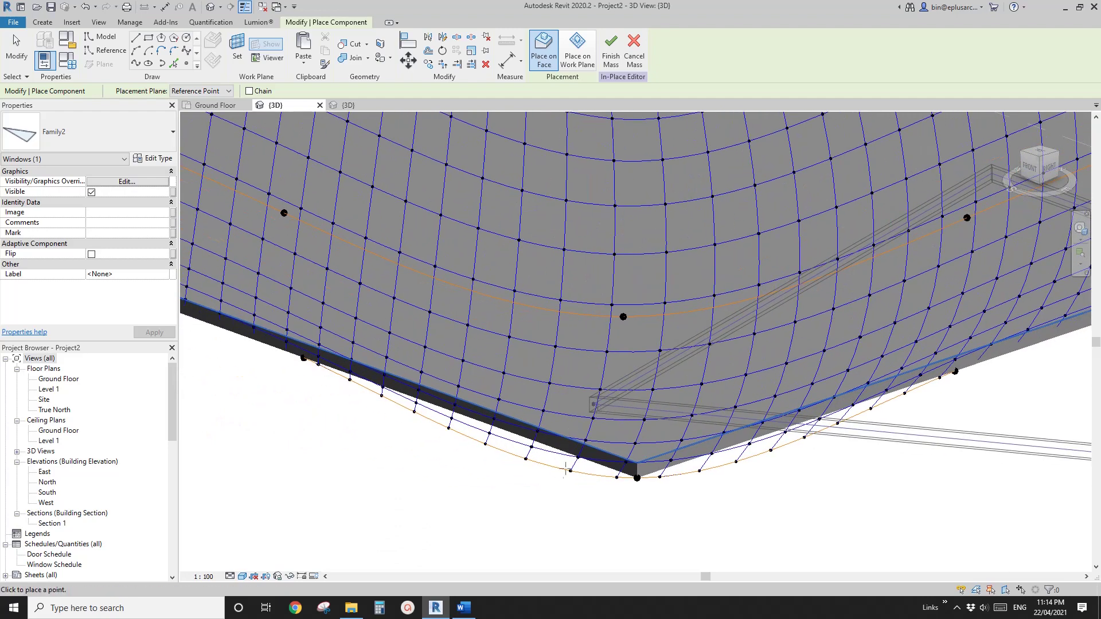
left_click(617, 478)
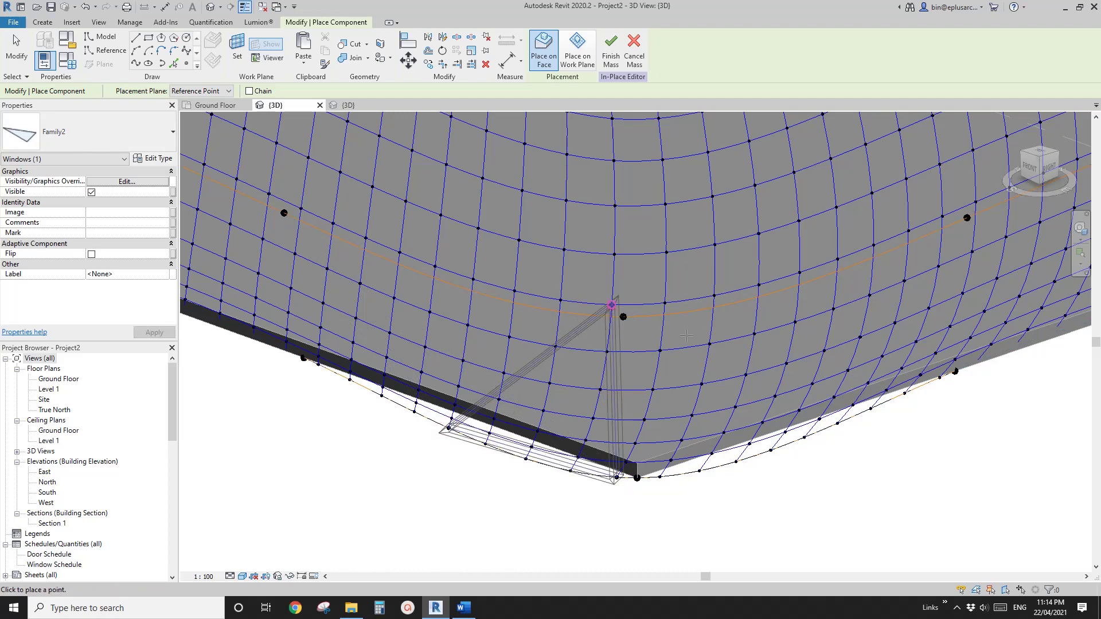
left_click(612, 305)
middle_click_drag(642, 344, 527, 267, "shift")
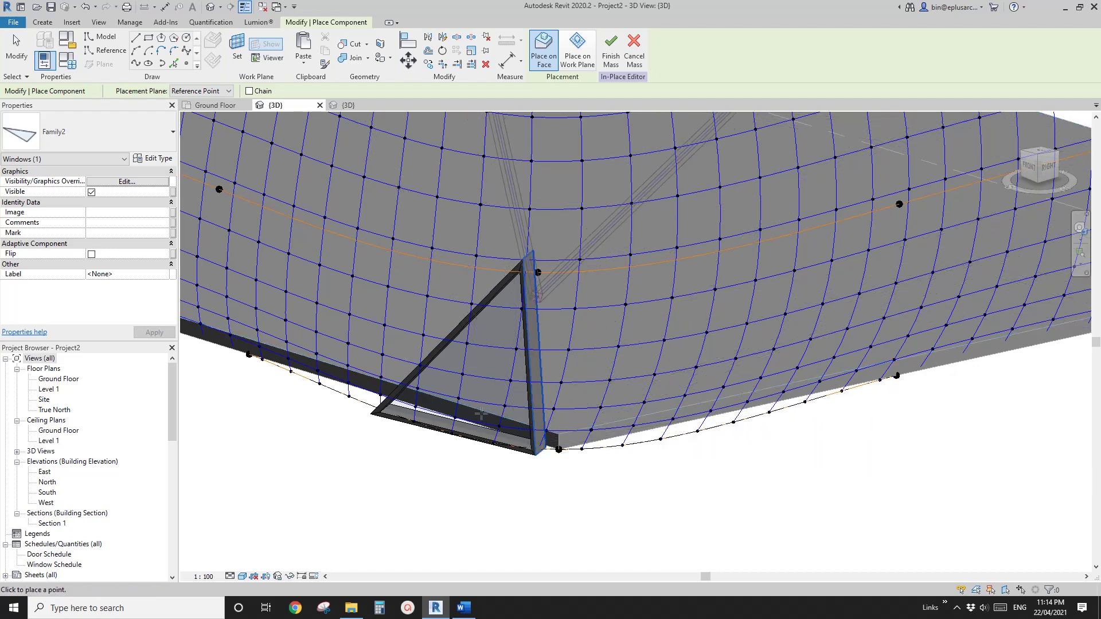
- Open the placed window panel's family for editing and turn off the Visible property of the triangular frame
scroll(529, 303, "up", 3)
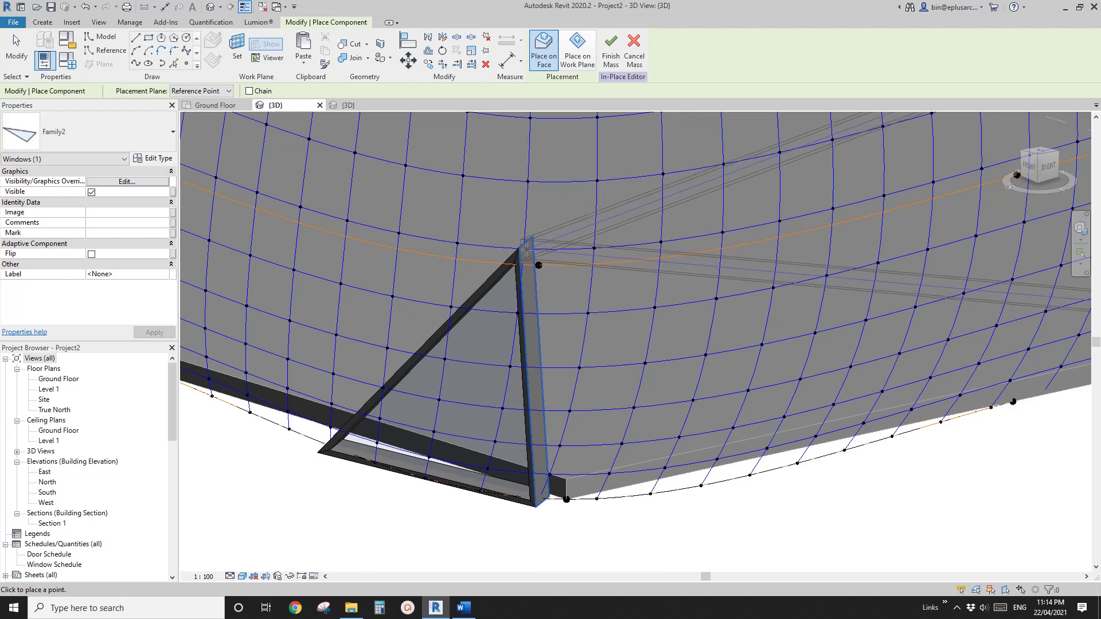
key("Escape")
scroll(527, 258, "down", 3)
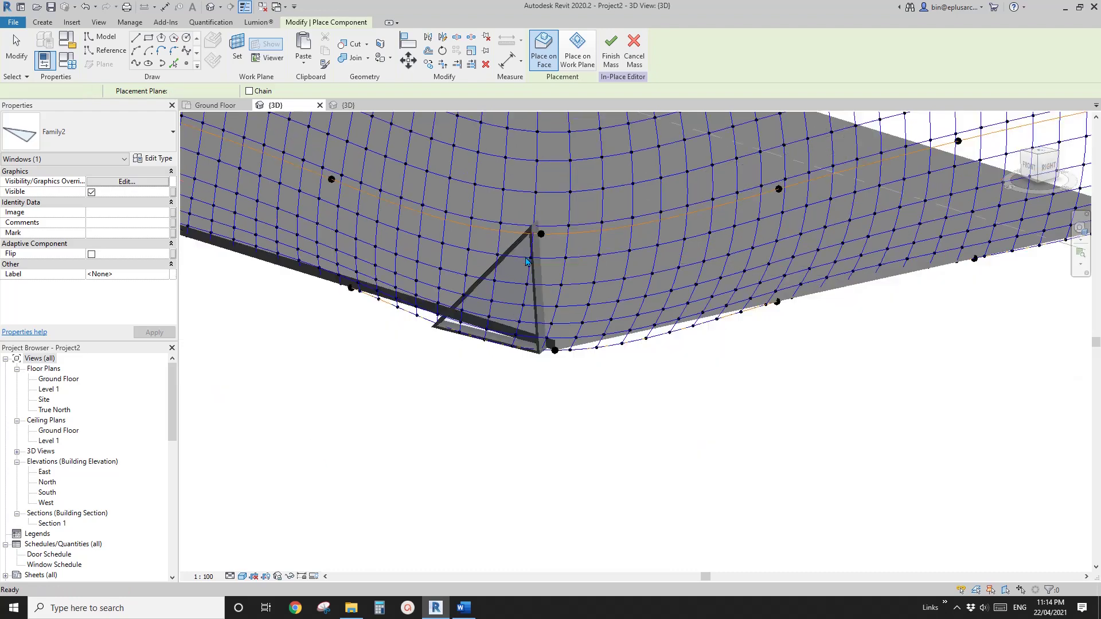
left_click(533, 259)
mouse_move(533, 260)
middle_mouse_down()
mouse_move(530, 326)
mouse_move(538, 255)
middle_mouse_up()
left_click(541, 49)
left_click(572, 209)
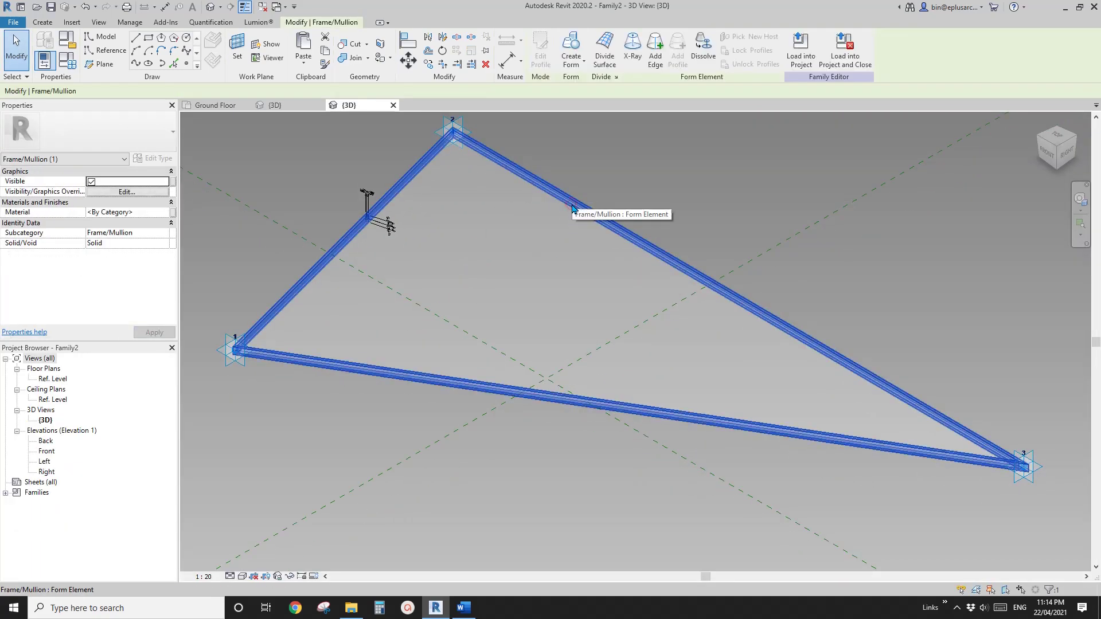
left_click(92, 182)
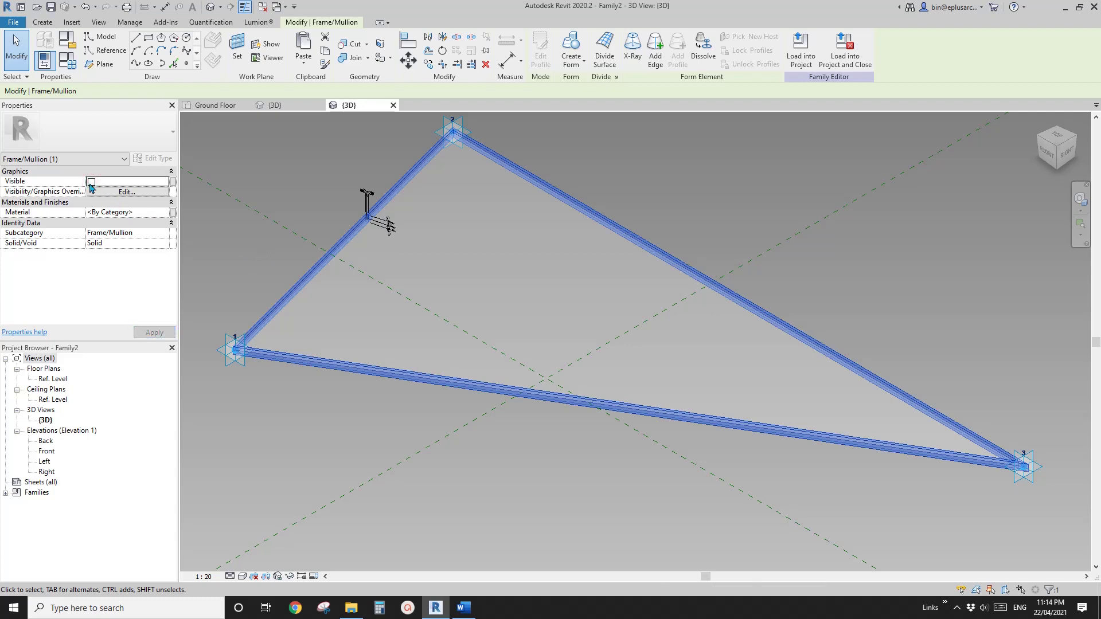
- Reload the window family into the project, overwriting the existing version without its parameter values
scroll(410, 198, "down", 1)
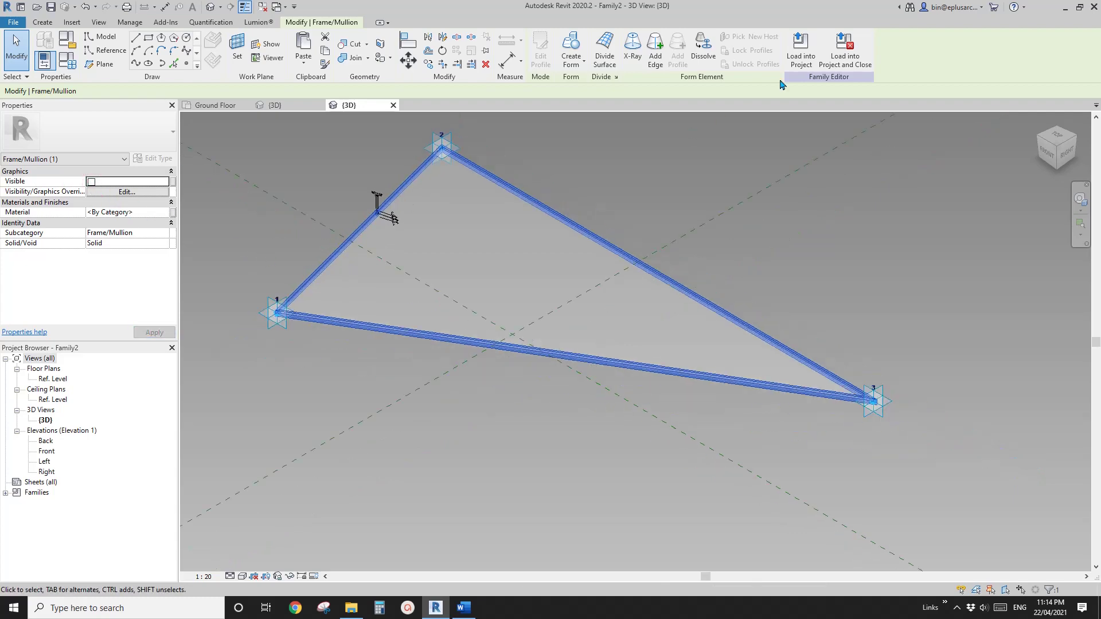
left_click(801, 52)
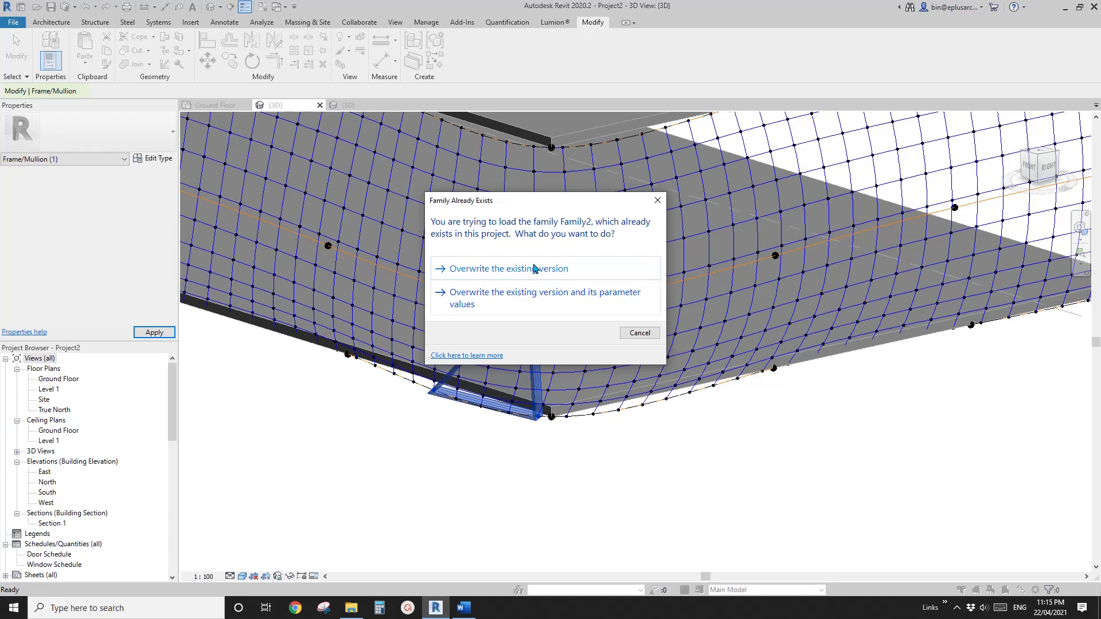
left_click(534, 269)
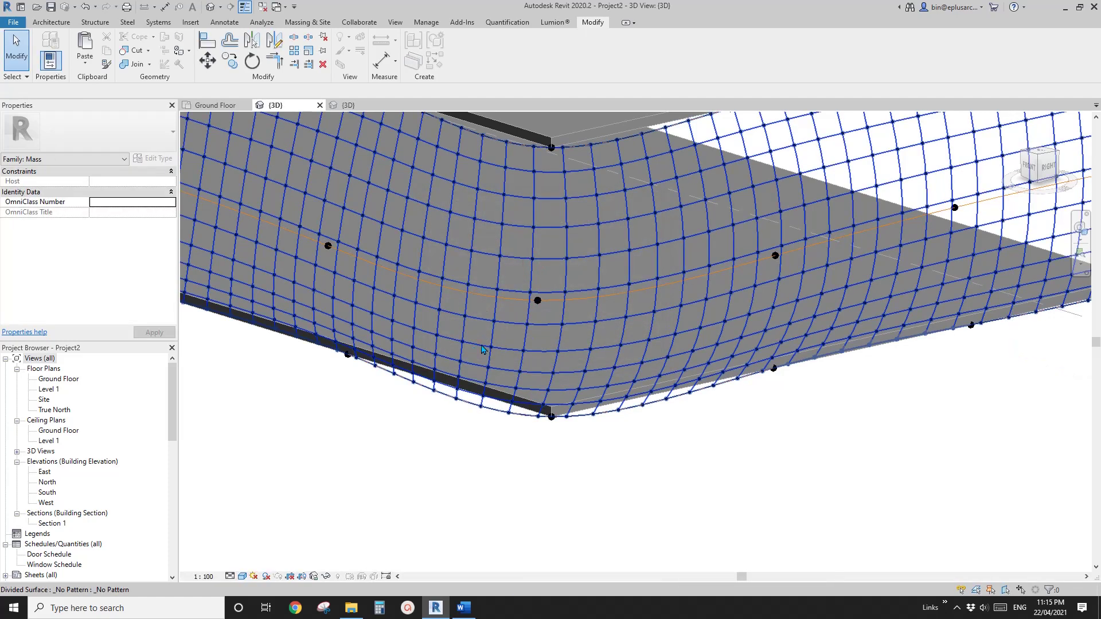
middle_click_drag(521, 377, 526, 386)
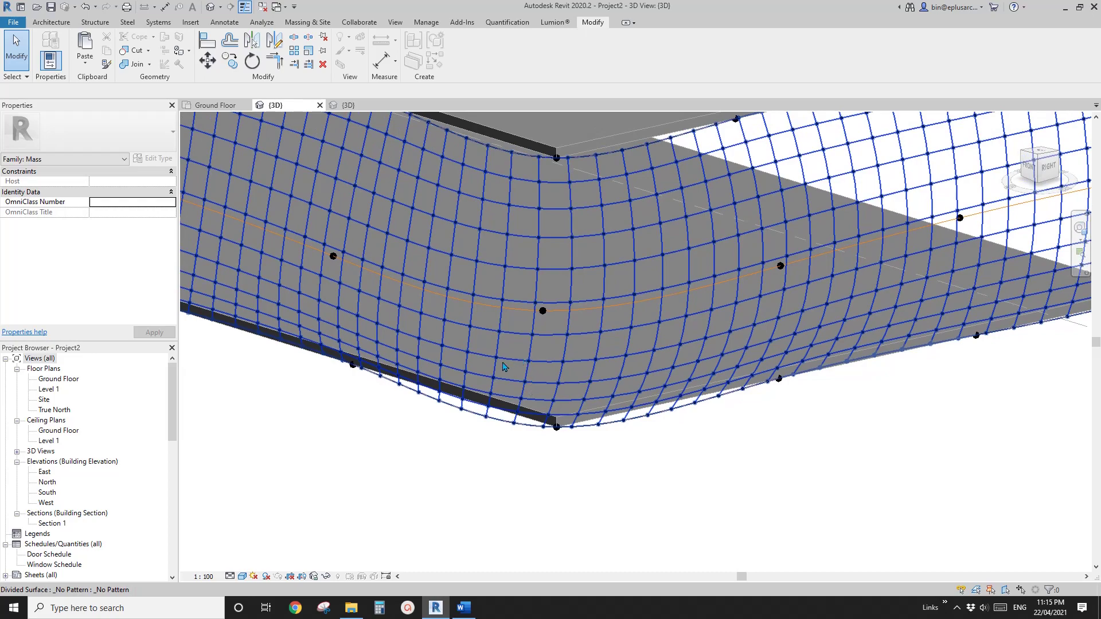
scroll(529, 371, "down", 5)
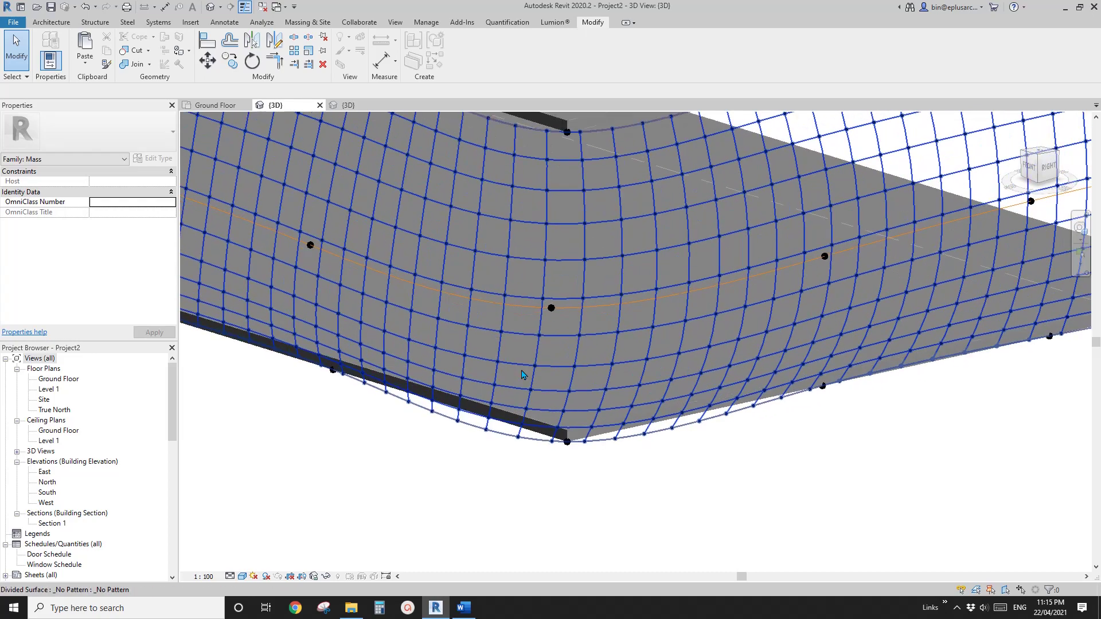
middle_click_drag(526, 370, 572, 359, "shift")
scroll(582, 339, "up", 1)
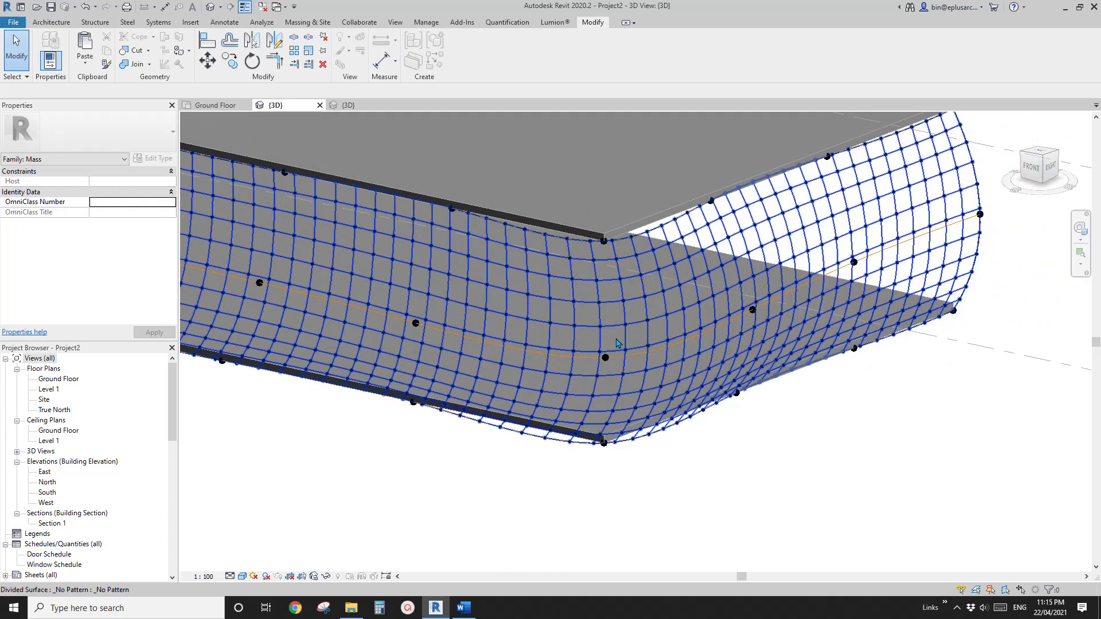
middle_click_drag(617, 369, 601, 372)
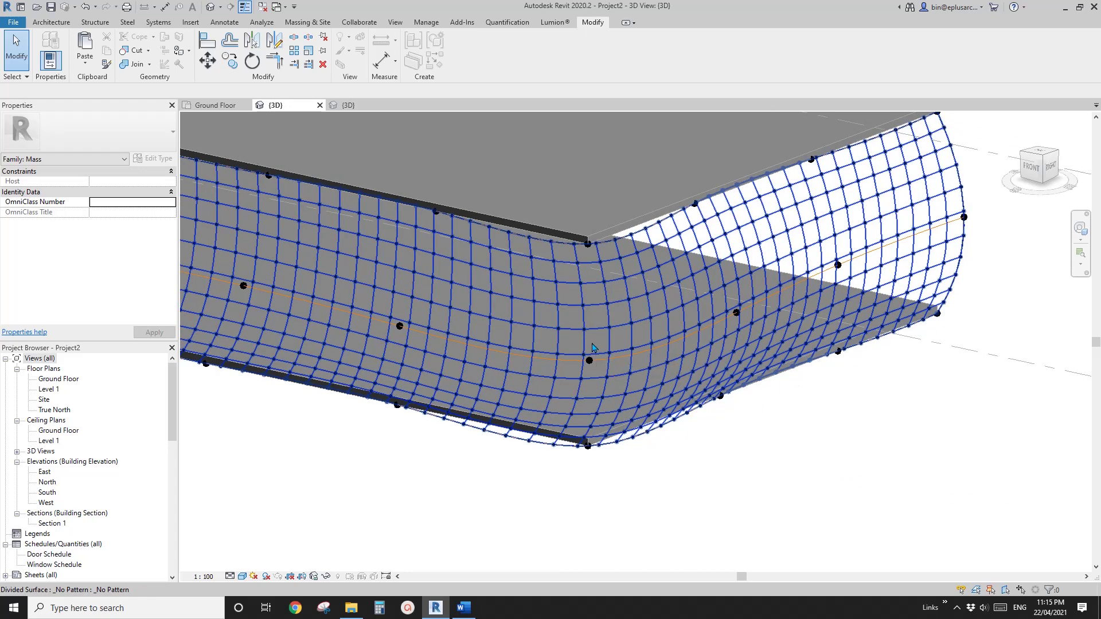
middle_click_drag(593, 347, 555, 346)
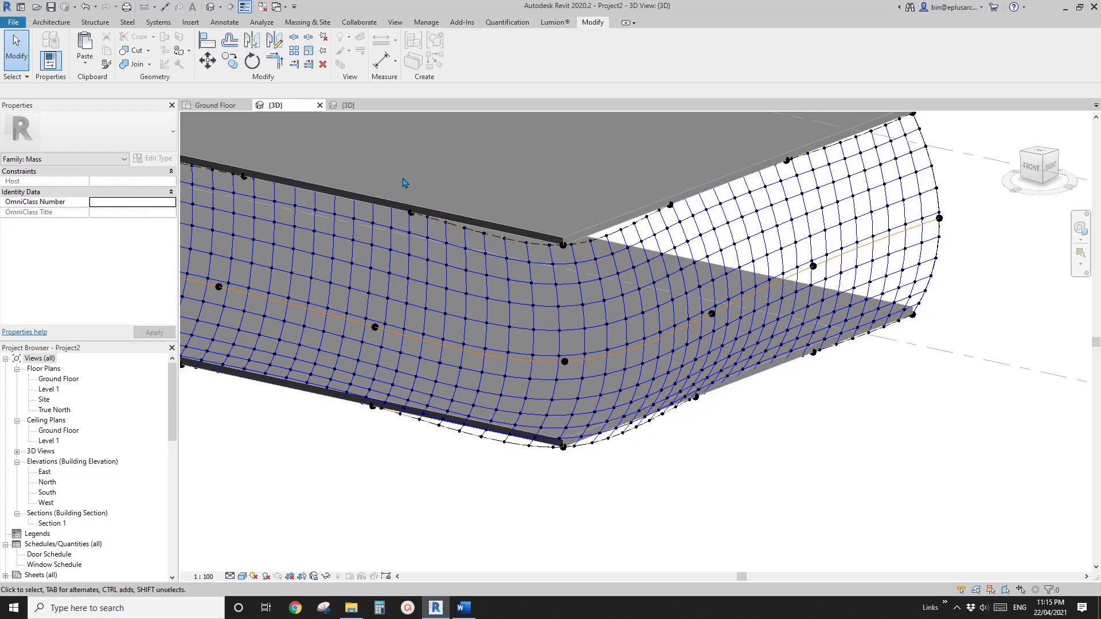
left_click(51, 7)
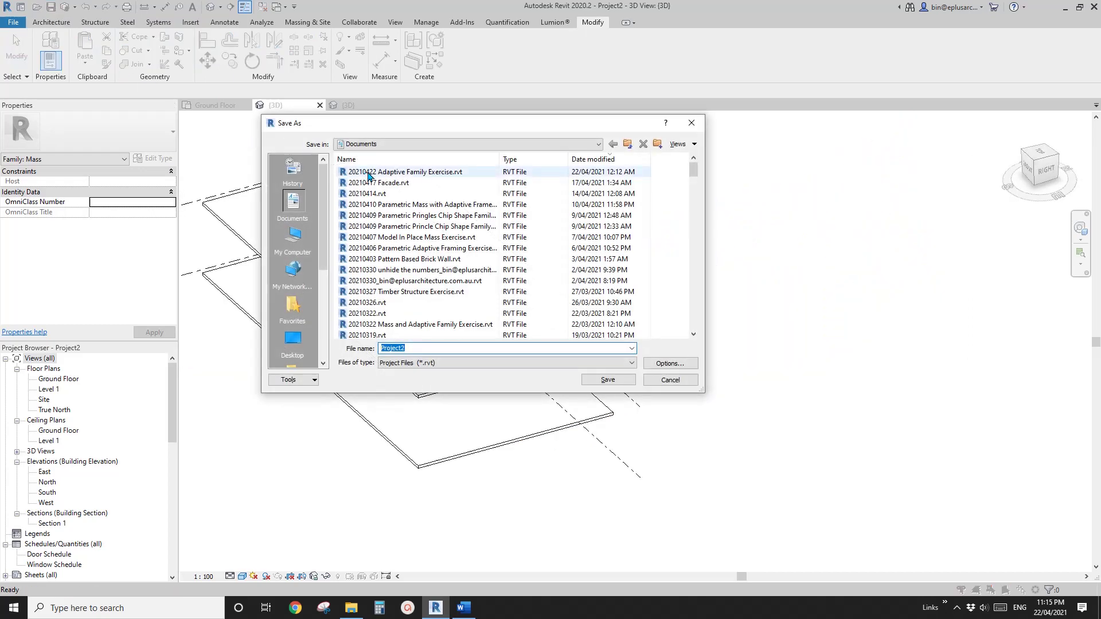
key("Escape")
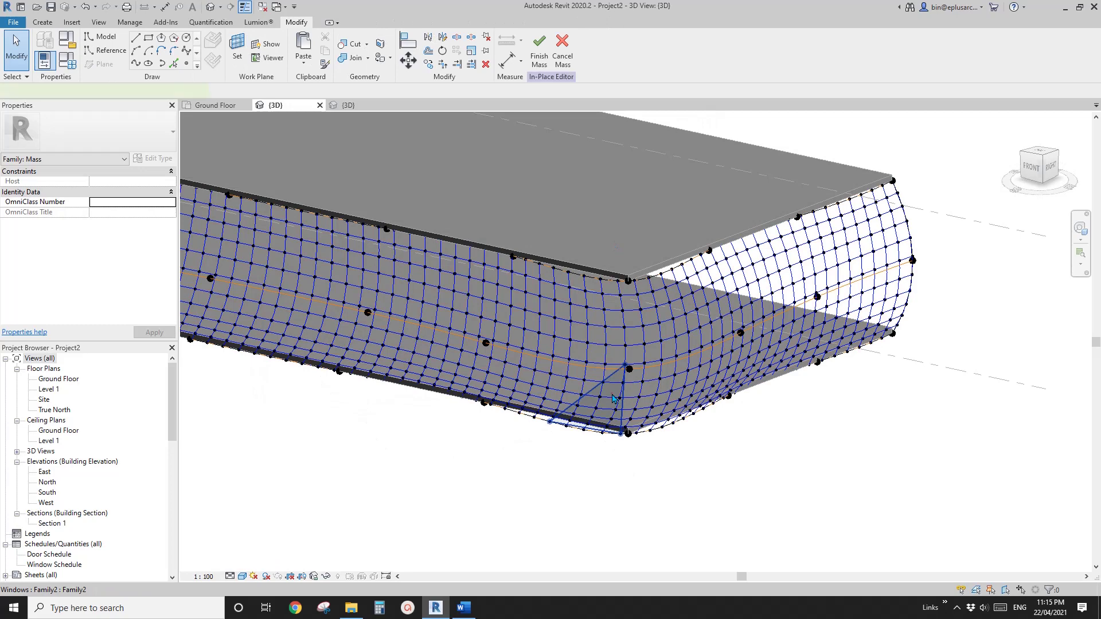
- Place a second Family2 panel on the first panel's corner bottom node, another bottom-edge node around the corner, and the first panel's apex node
left_click(612, 399)
scroll(580, 412, "up", 5)
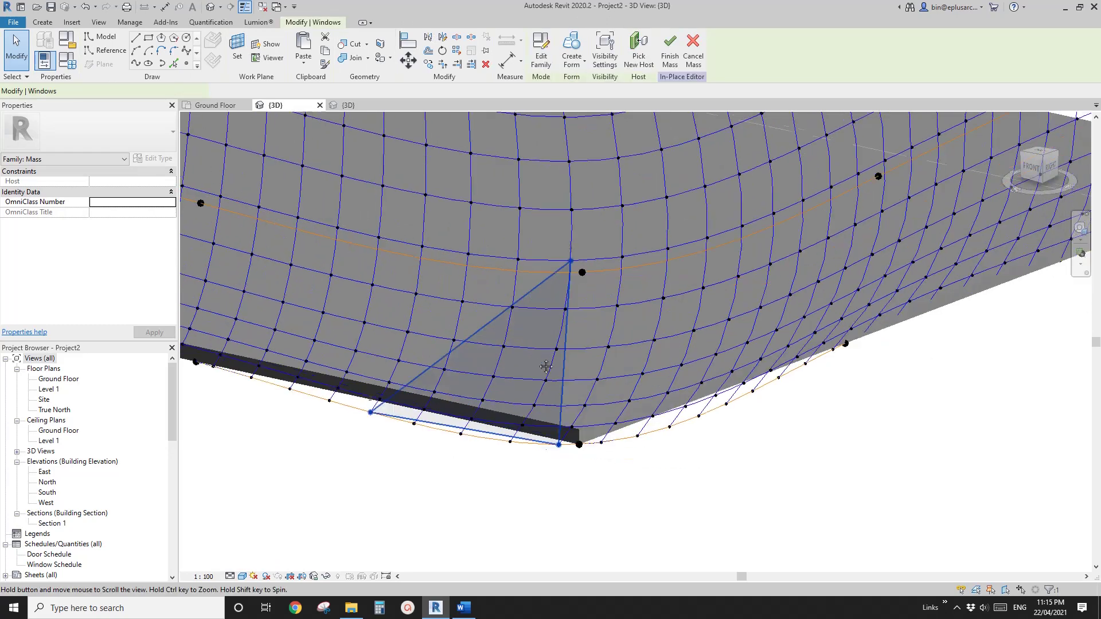
left_click(480, 301)
middle_click_drag(480, 301, 449, 283)
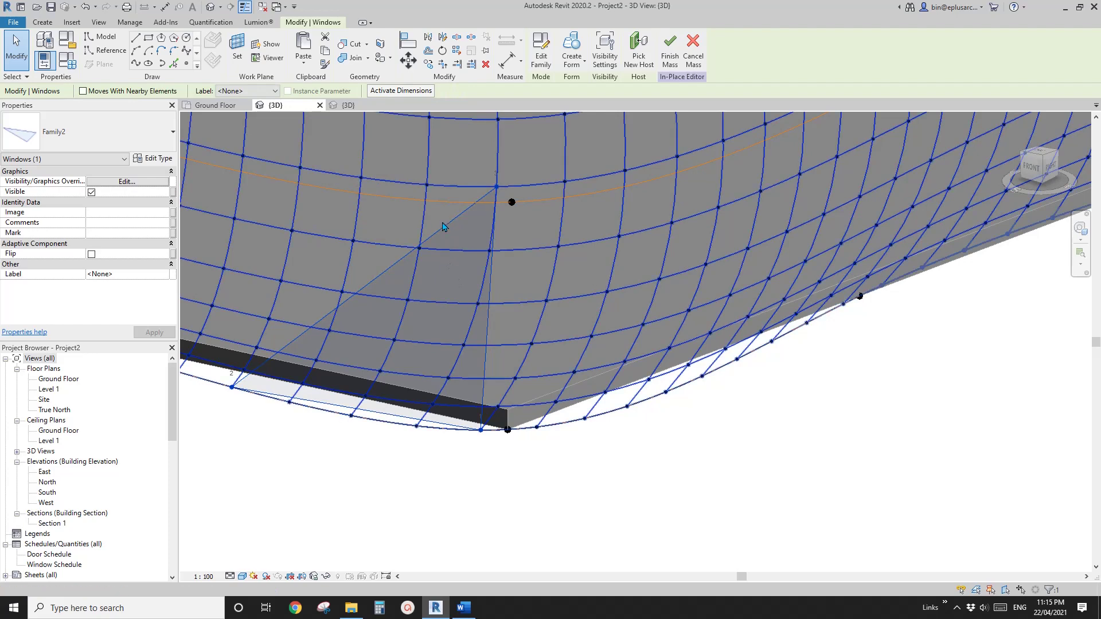
key("Escape")
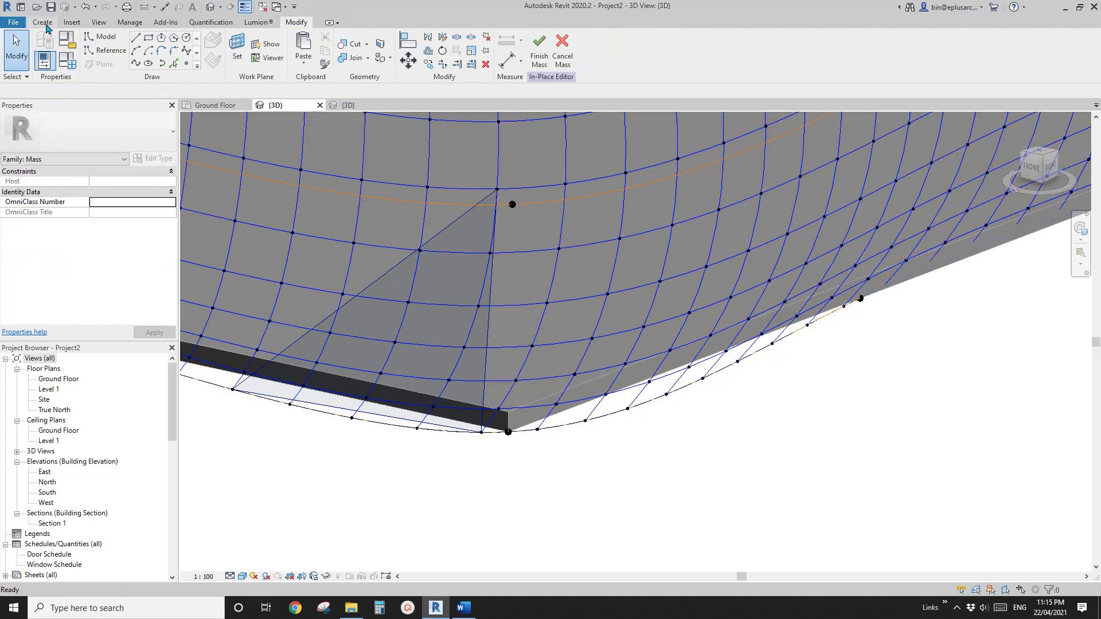
left_click(41, 22)
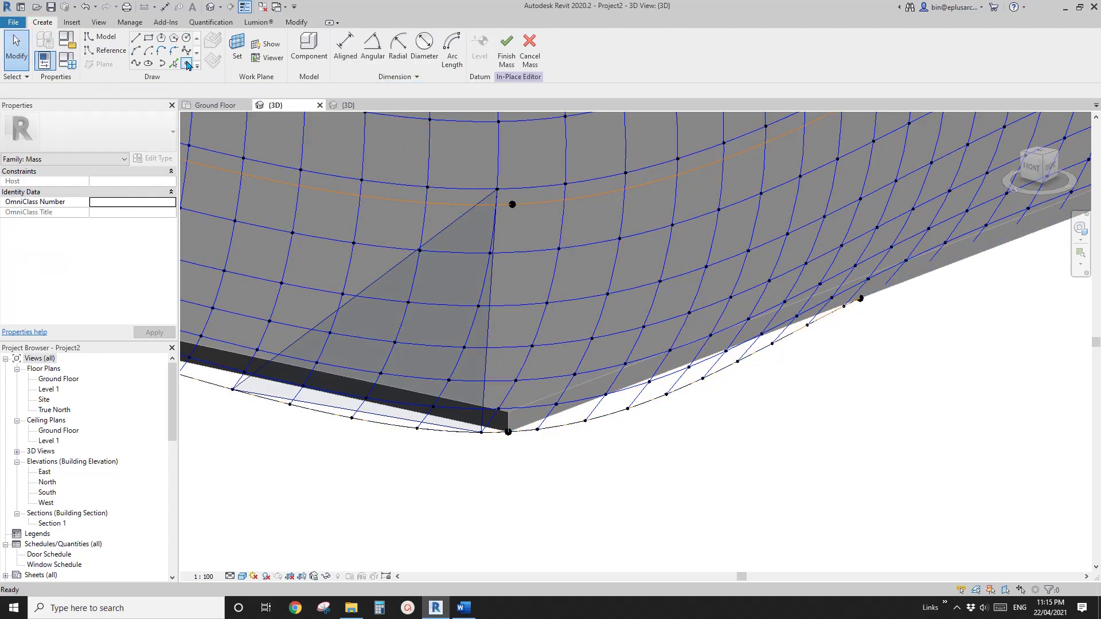
left_click(313, 49)
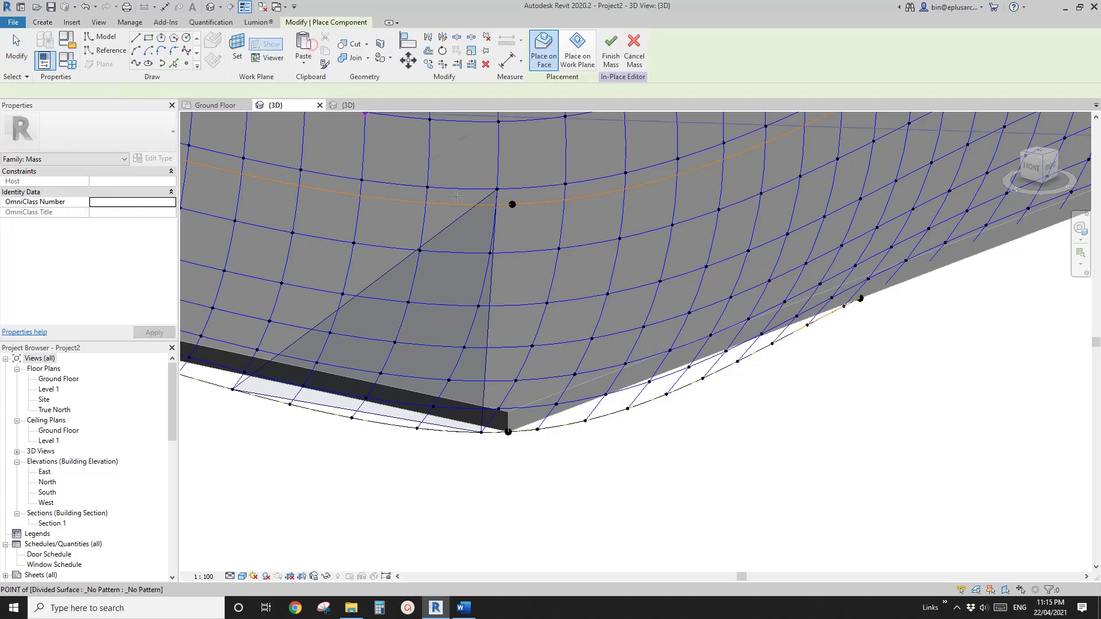
middle_click_drag(540, 246, 508, 344)
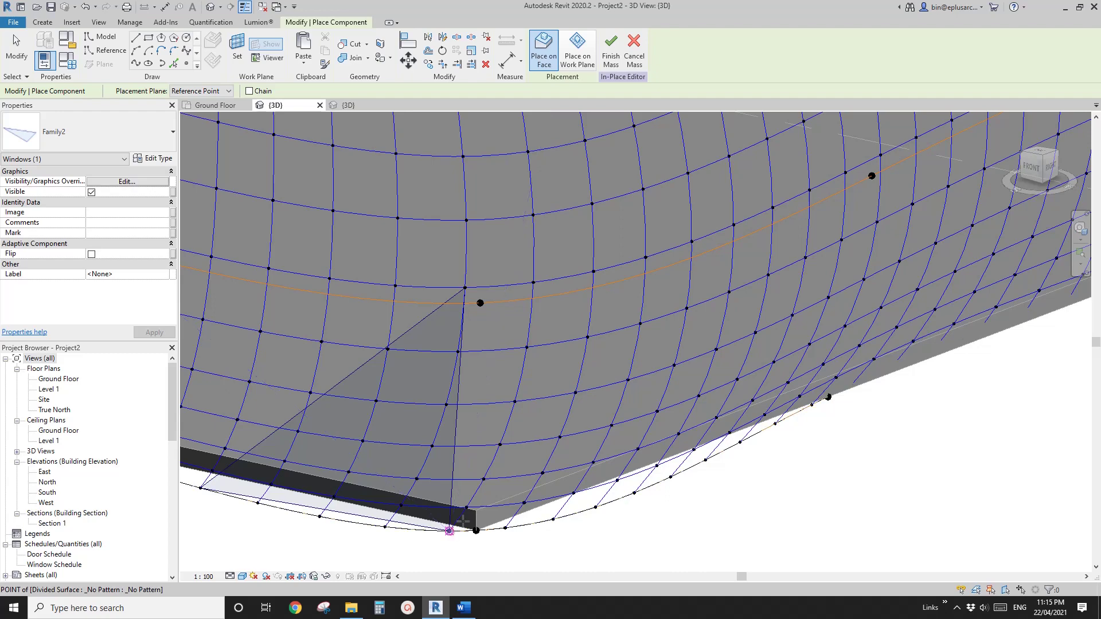
left_click(449, 531)
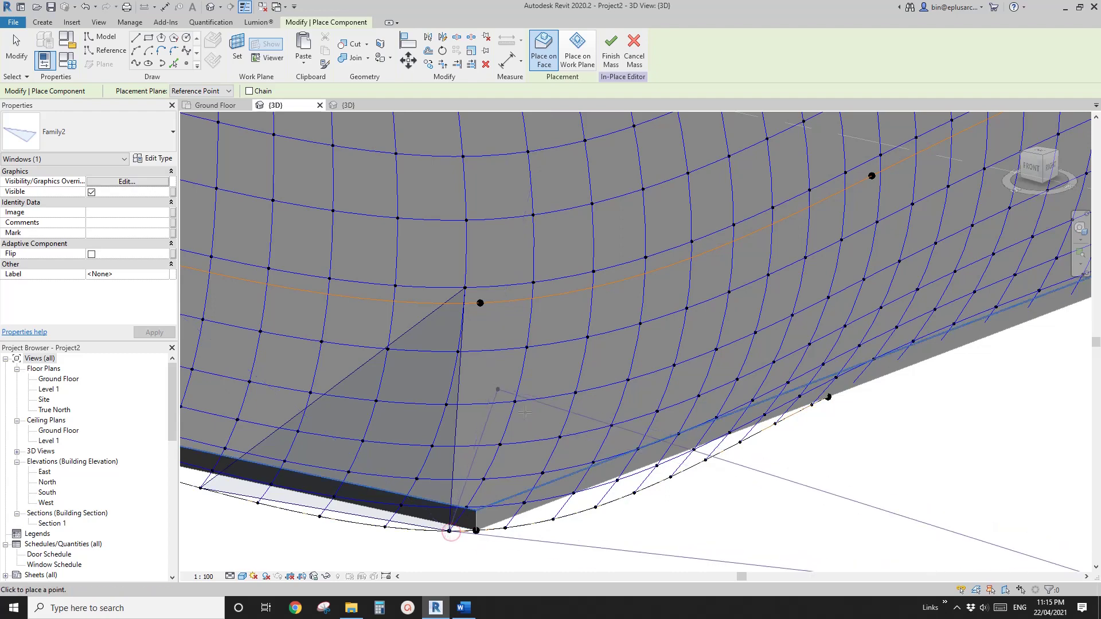
left_click(671, 478)
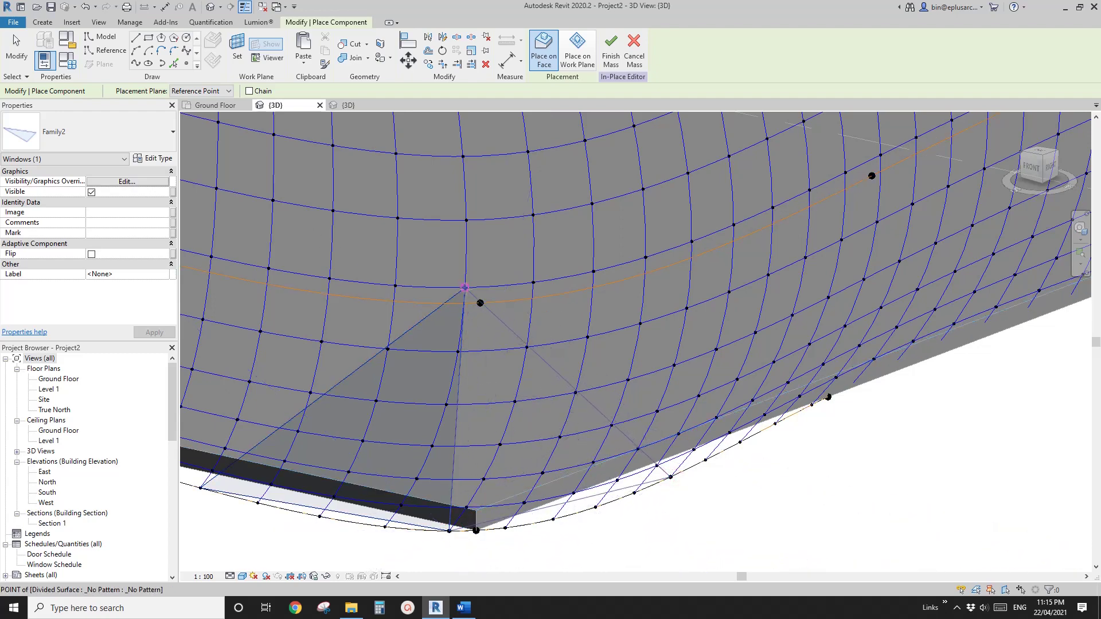
left_click(465, 286)
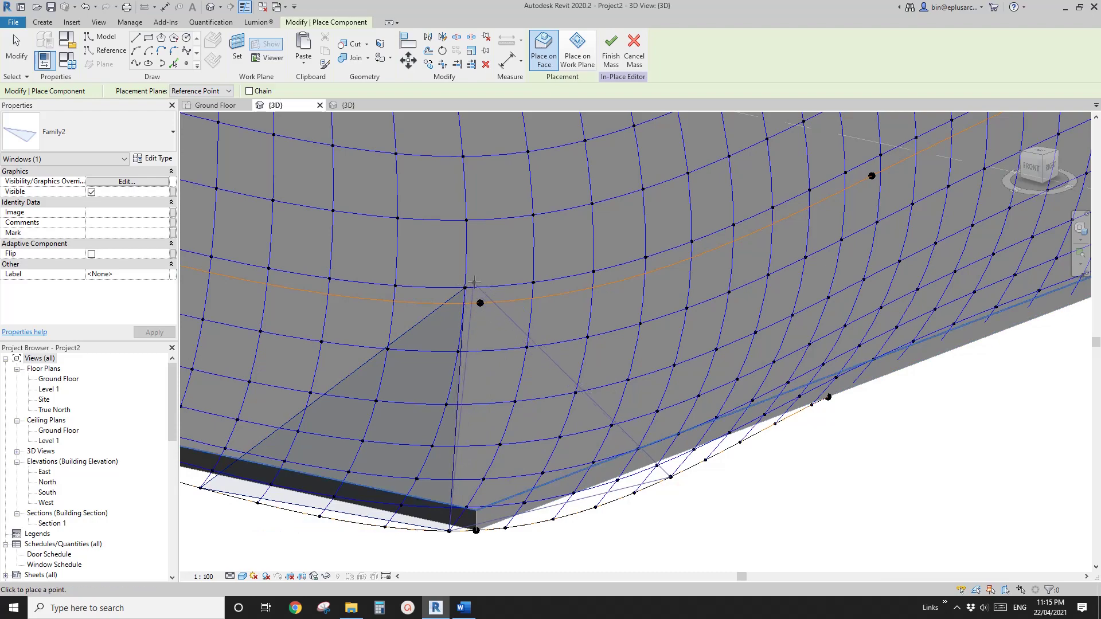
- Place two adjoining panels around the corner, connecting the shared apex and bottom-edge node to a mid-height node, and reaching up to the top edge
middle_click_drag(474, 282, 525, 434, "shift")
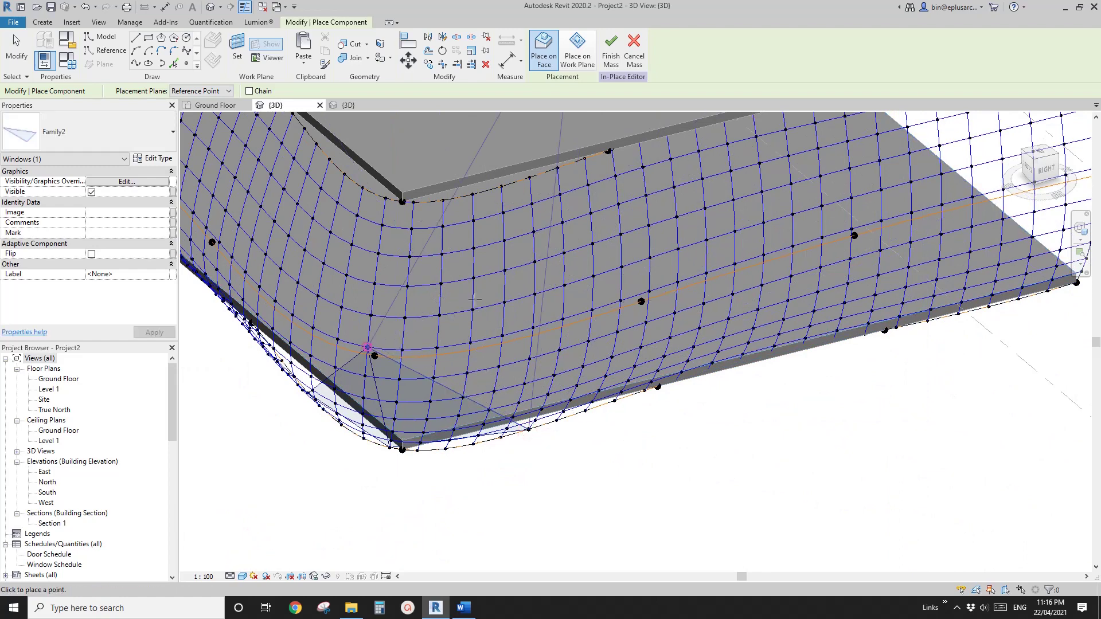
left_click(367, 347)
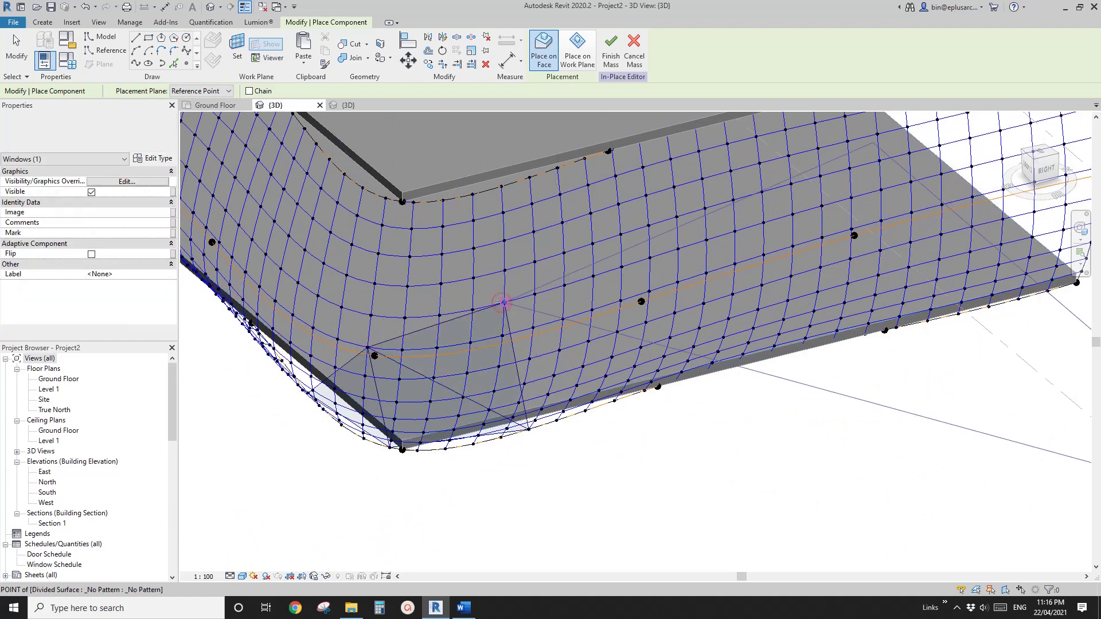
left_click(503, 302)
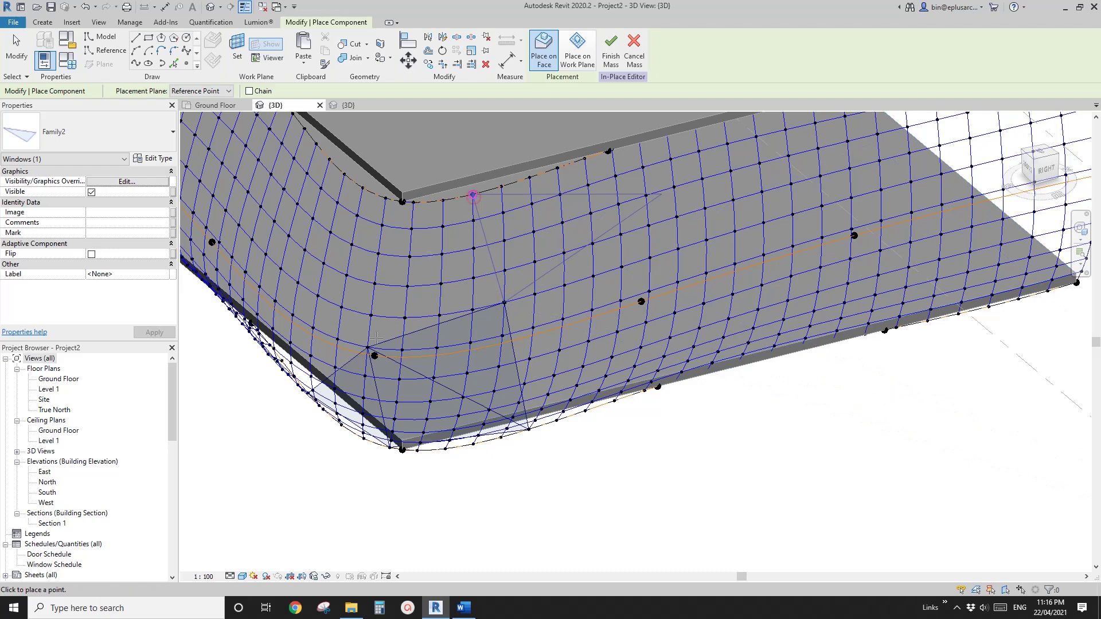
left_click(473, 195)
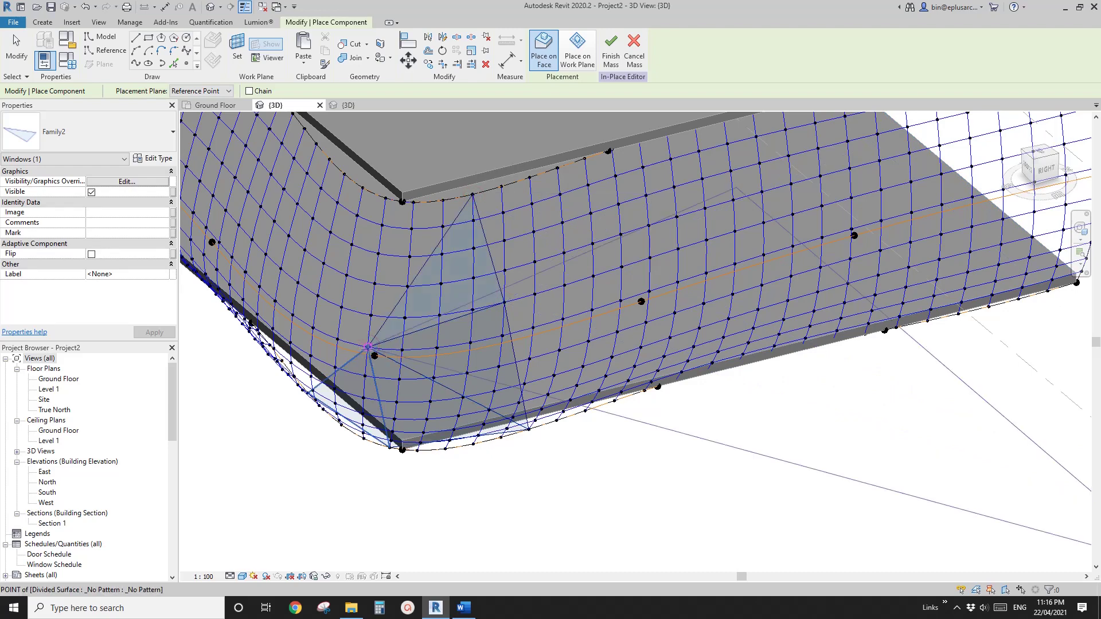
- Place two more panels fanning up from the shared apex node to neighbouring top-edge nodes across the facade corner
left_click(367, 347)
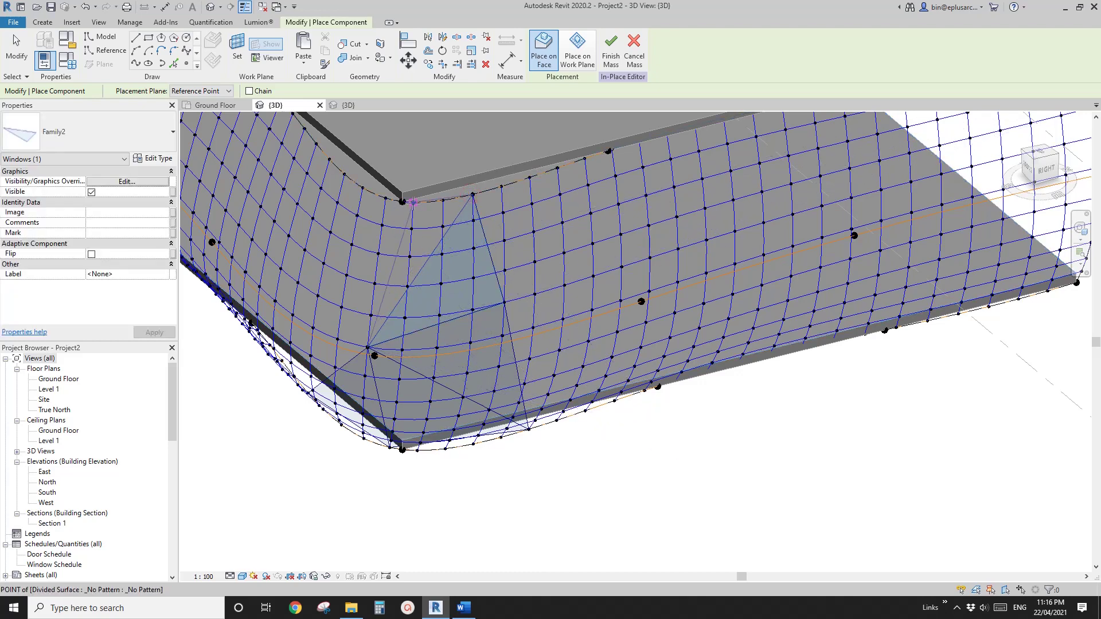
left_click(345, 173)
left_click(368, 347)
middle_click_drag(590, 304, 574, 307)
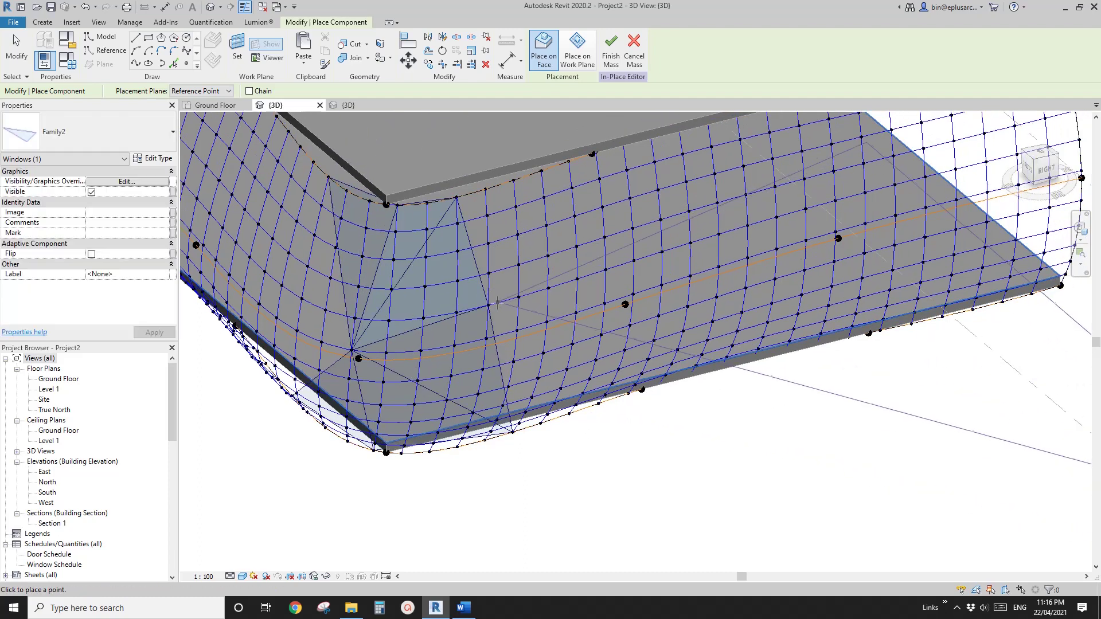
- Place two adjoining panels on the side facade between the mid-height nodes and the top-edge nodes
left_click(488, 305)
left_click(540, 171)
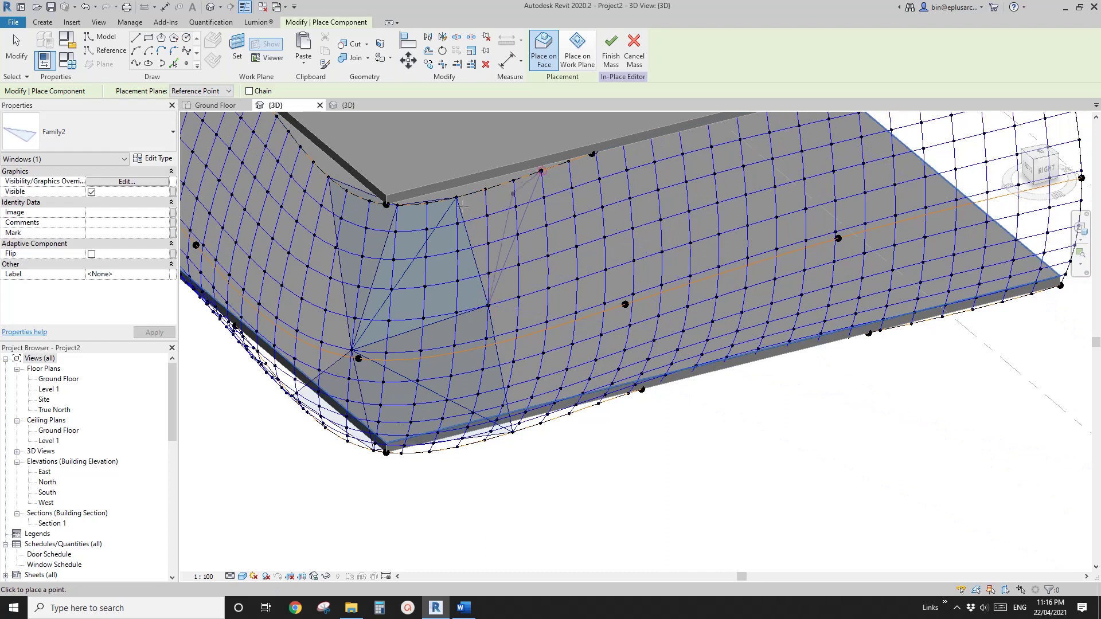
left_click(457, 198)
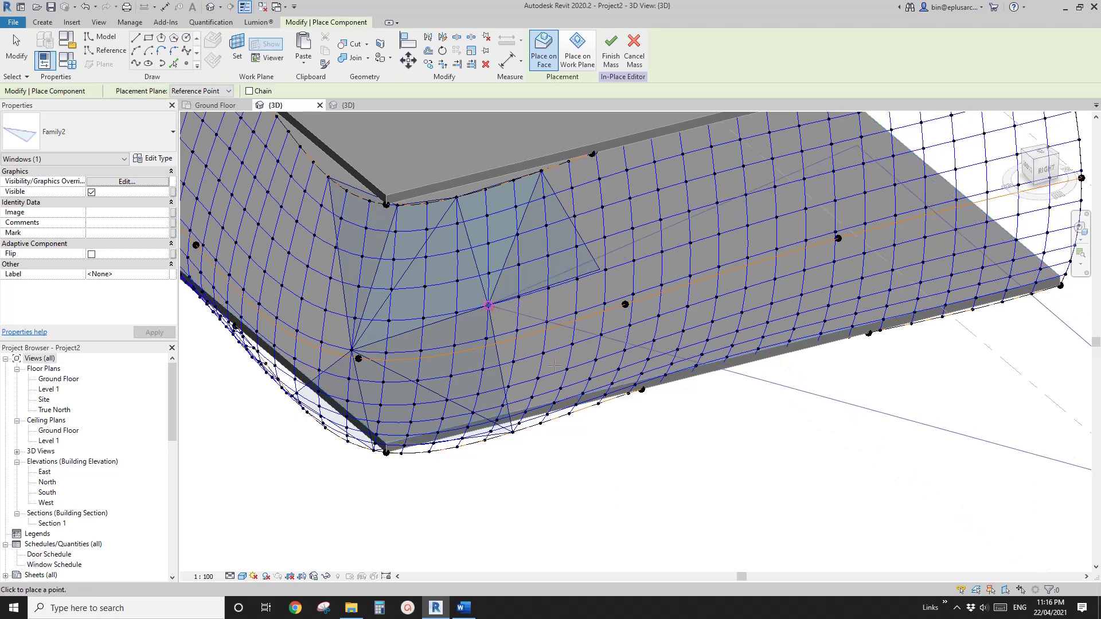
- Place a smaller panel joining the side facade's mid-height node, the node diagonally below it, and the bottom-edge node
left_click(489, 306)
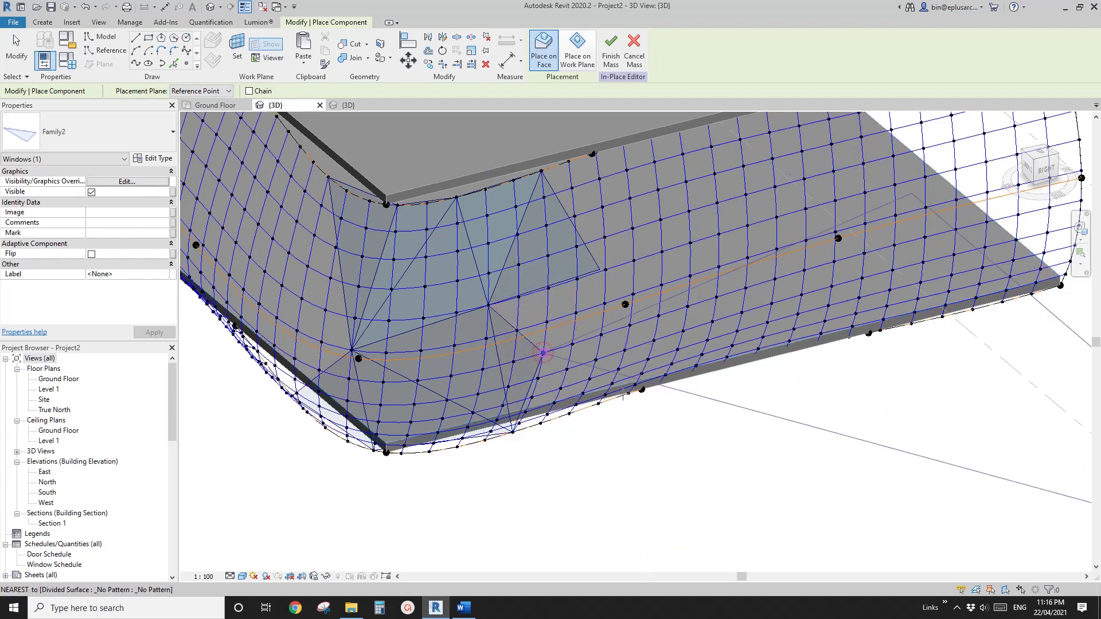
left_click(543, 353)
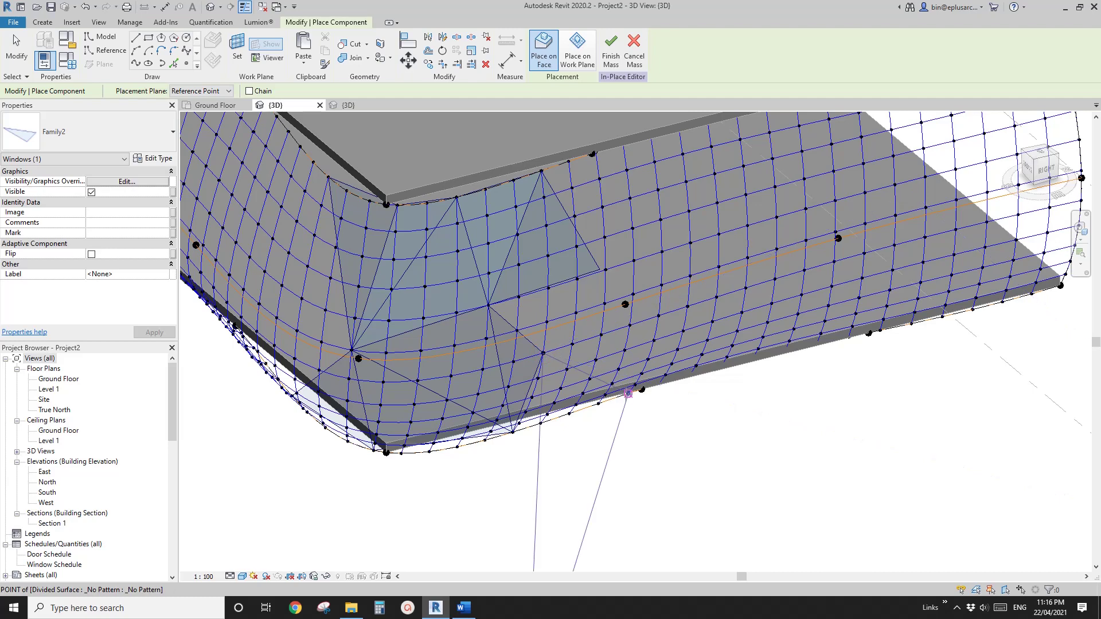
left_click(513, 432)
- Place a panel between the lower diagonal node and two bottom-edge nodes, and another above it joining that node to two mid-height nodes
left_click(543, 353)
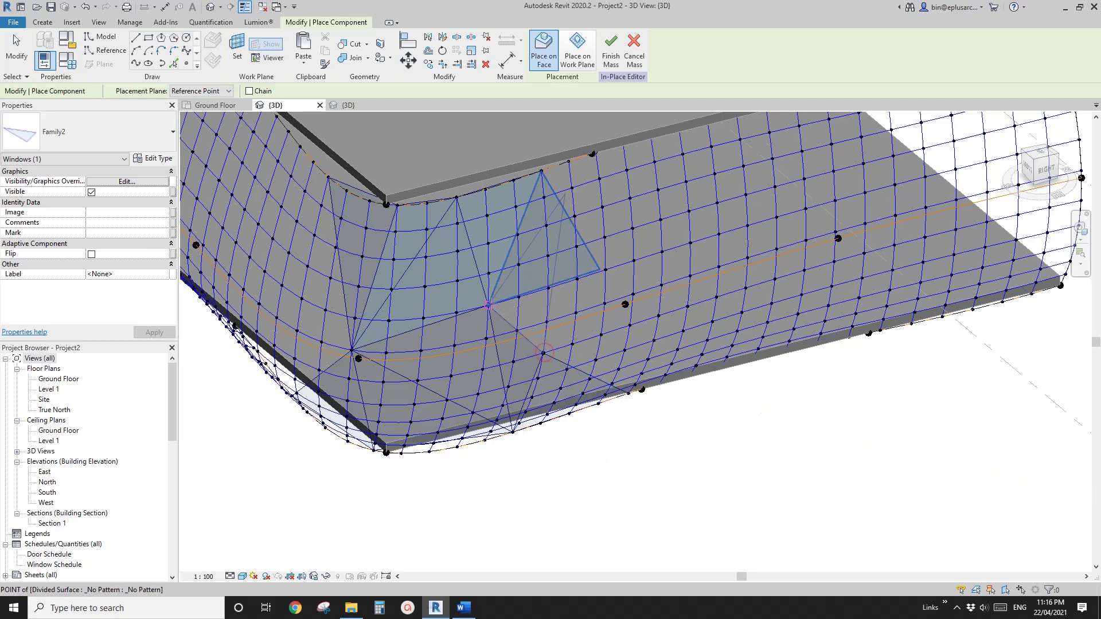
left_click(488, 305)
scroll(609, 273, "up", 5)
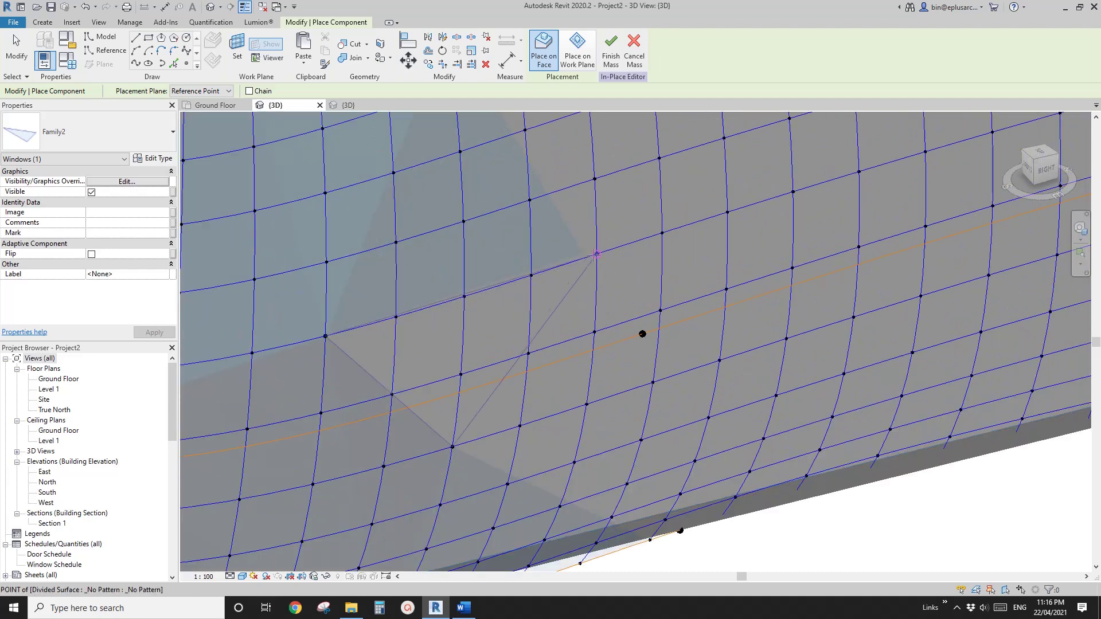
left_click(596, 254)
key("Escape")
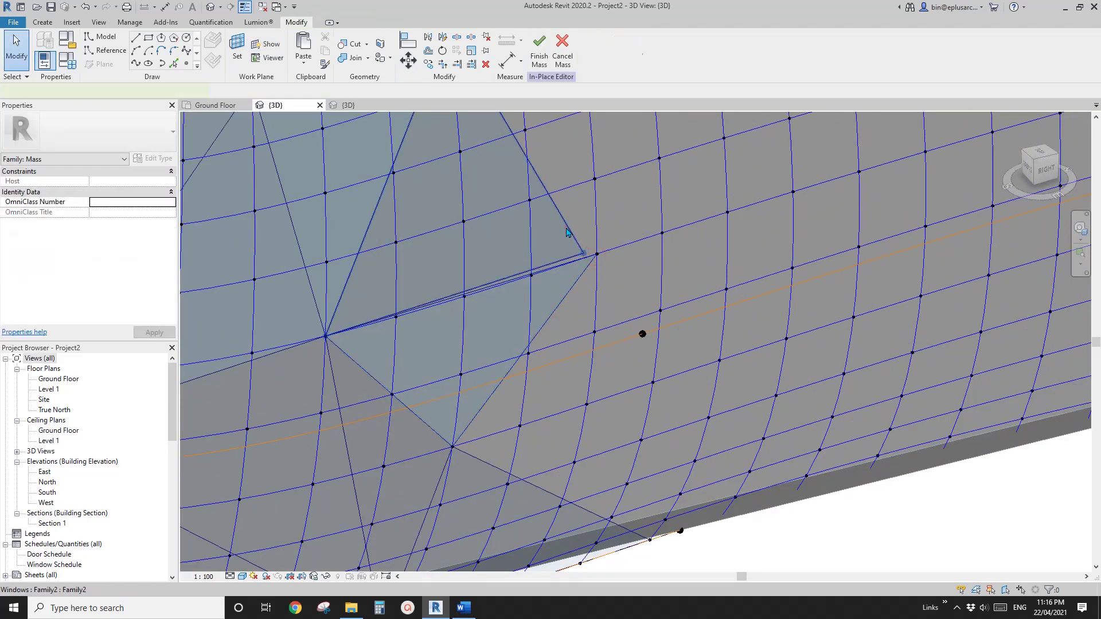
- Rehost the upper side-facade panel's misplaced adaptive point 2 onto the mid-height node shared with the newly placed lower panel
left_click(570, 236)
scroll(570, 237, "down", 2)
middle_click_drag(570, 282, 494, 300, "shift")
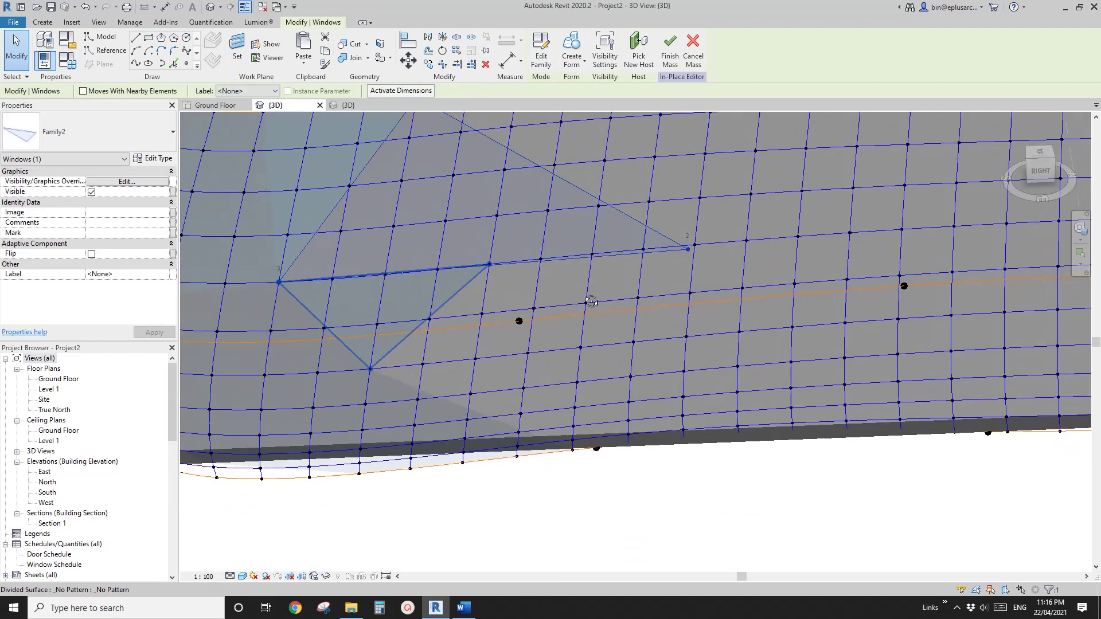
left_click(689, 252)
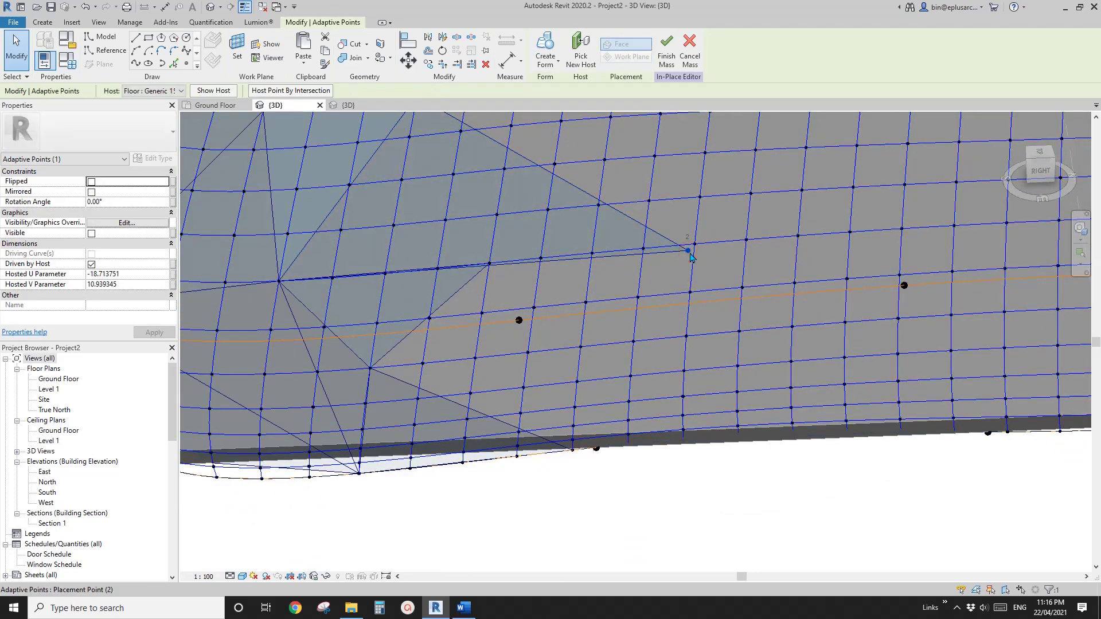
left_click(590, 67)
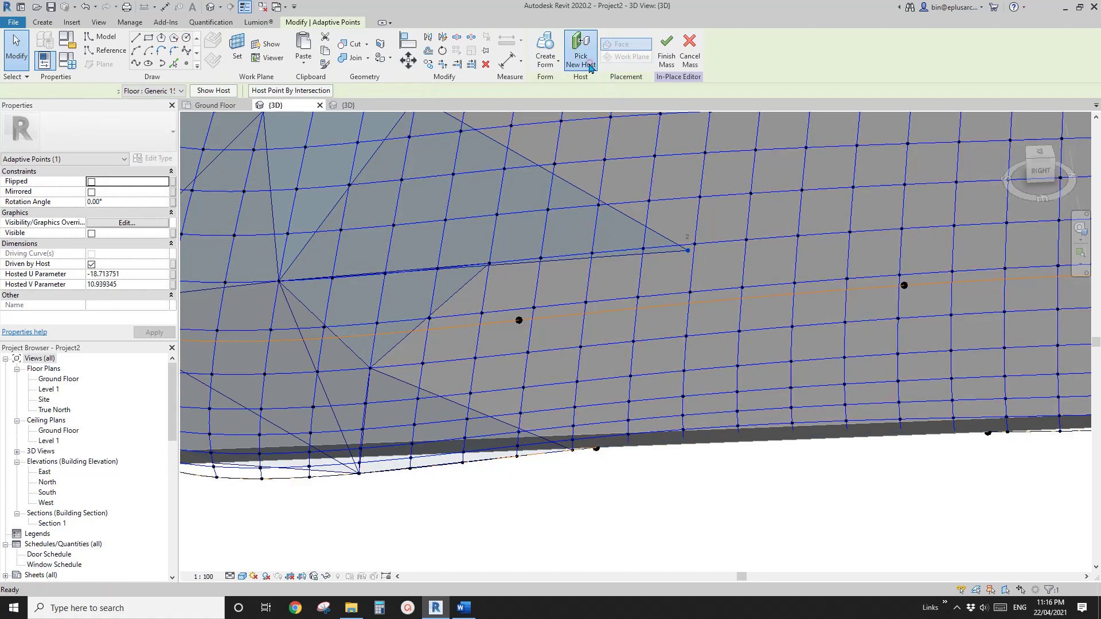
left_click(498, 267)
scroll(451, 265, "down", 3)
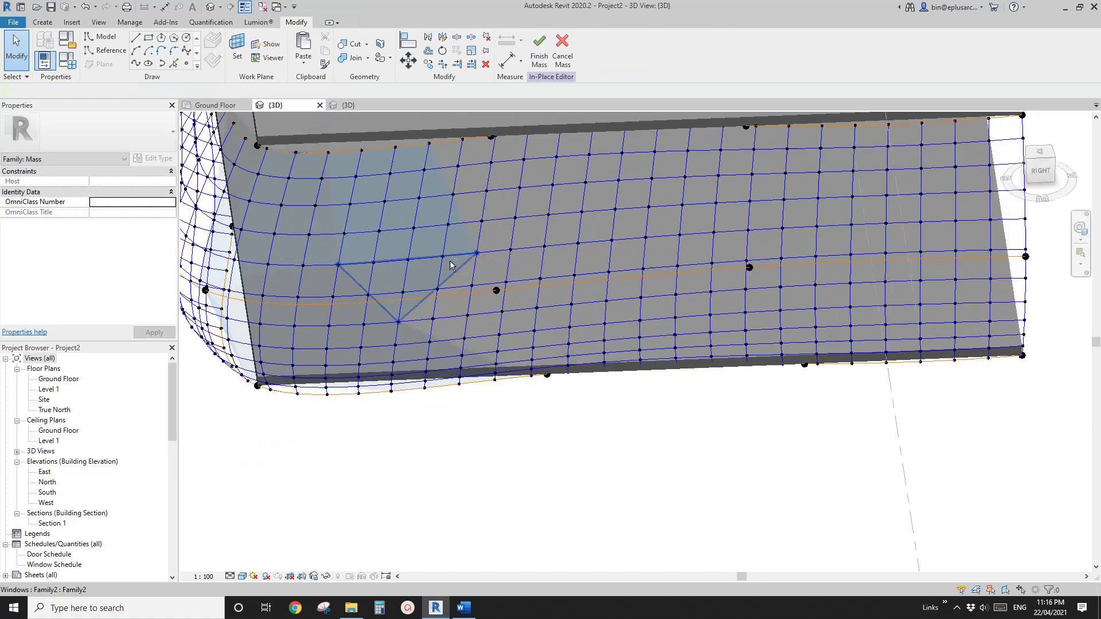
- Place two adjoining panels below the shared mid-height node, linking it through the bottom-edge node to the lower diagonal node and a new mid-height node
middle_click_drag(451, 265, 430, 281, "shift")
scroll(445, 252, "up", 1)
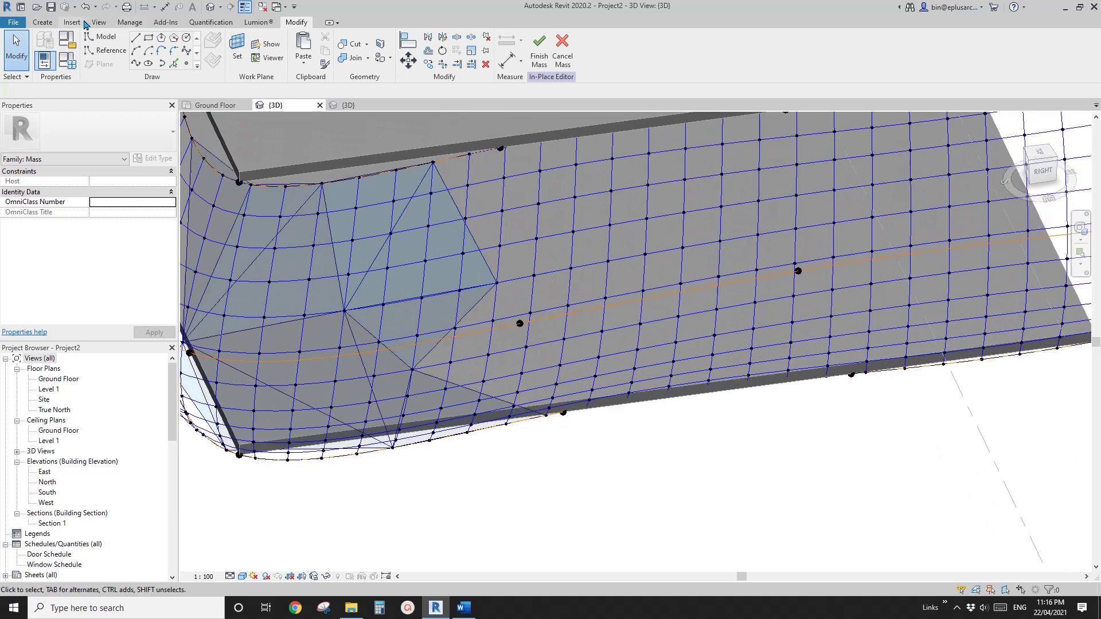
left_click(42, 22)
left_click(309, 51)
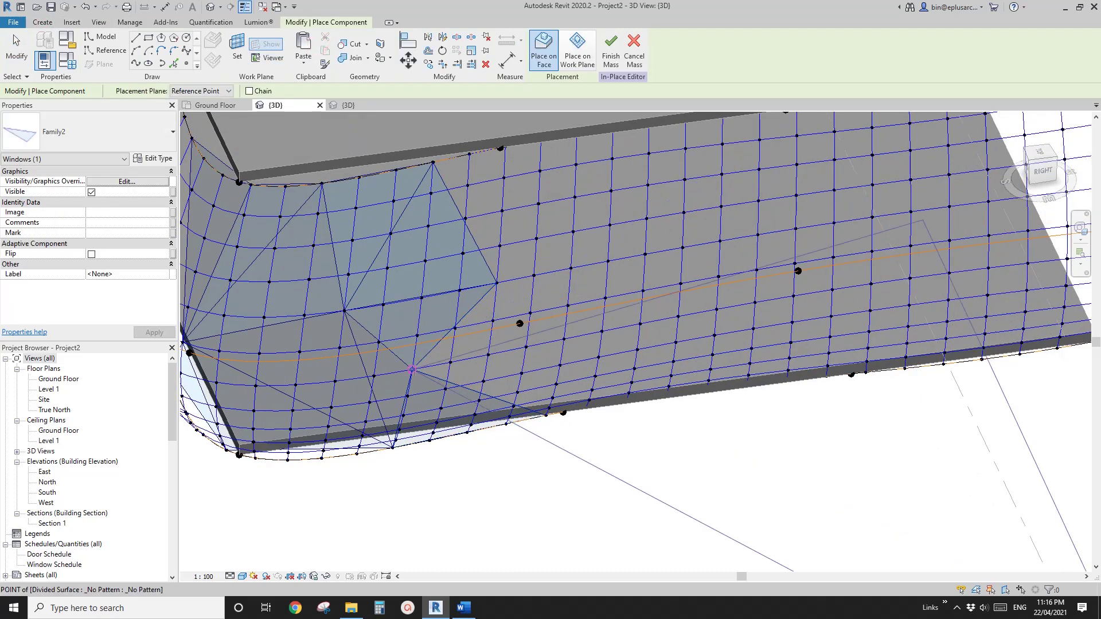
left_click(412, 370)
left_click(546, 415)
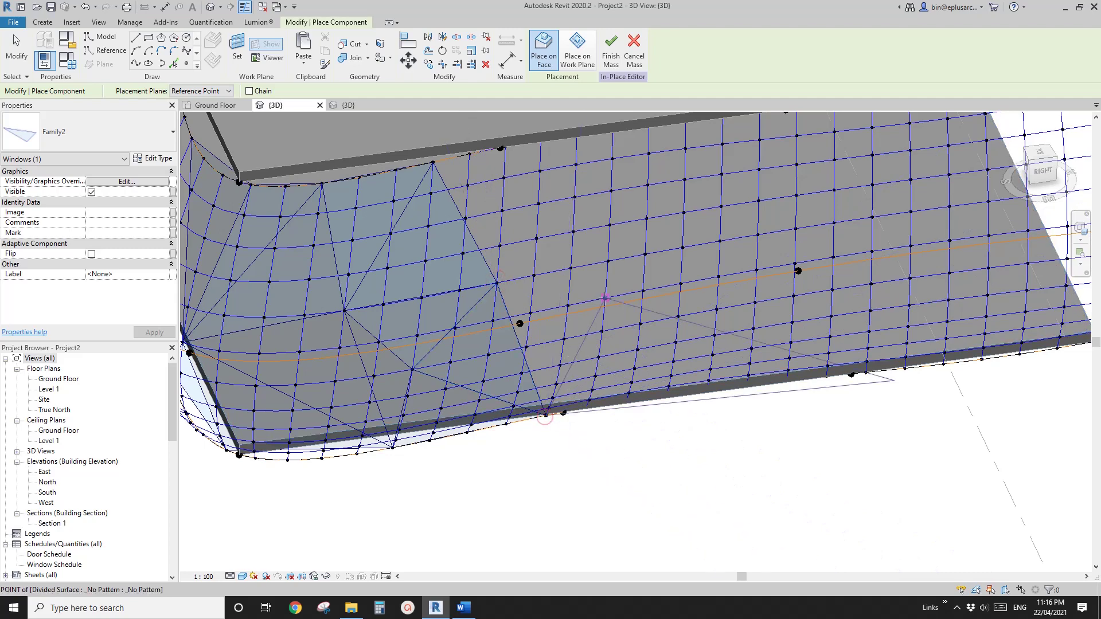
left_click(496, 282)
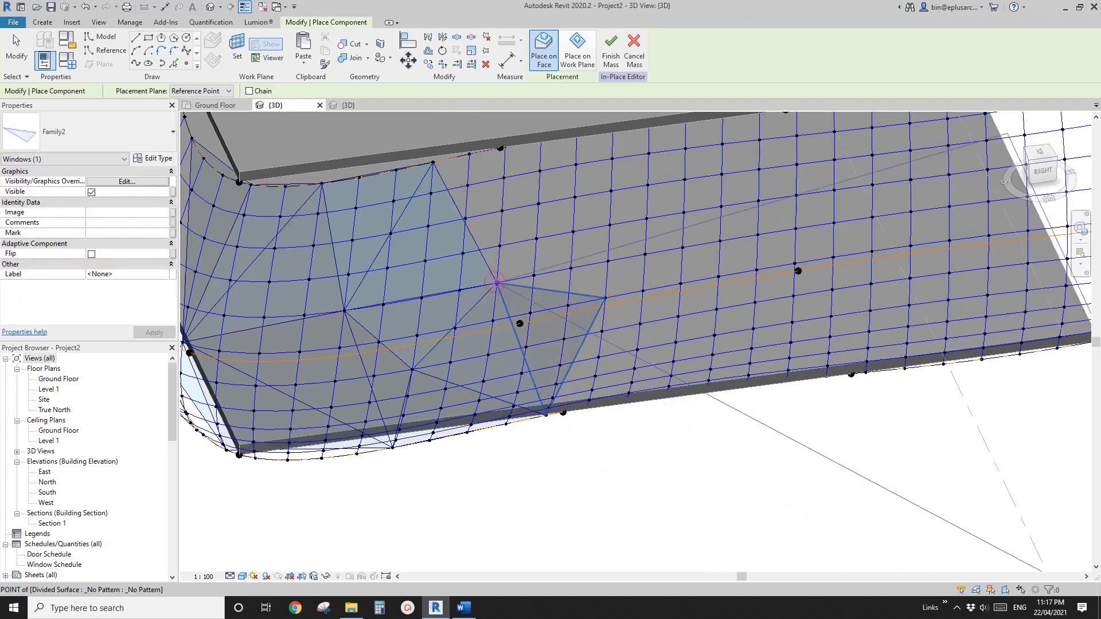
- Switch the view to wireframe and delete the stray panel hosted at the shared mid-height node
scroll(538, 140, "up", 2)
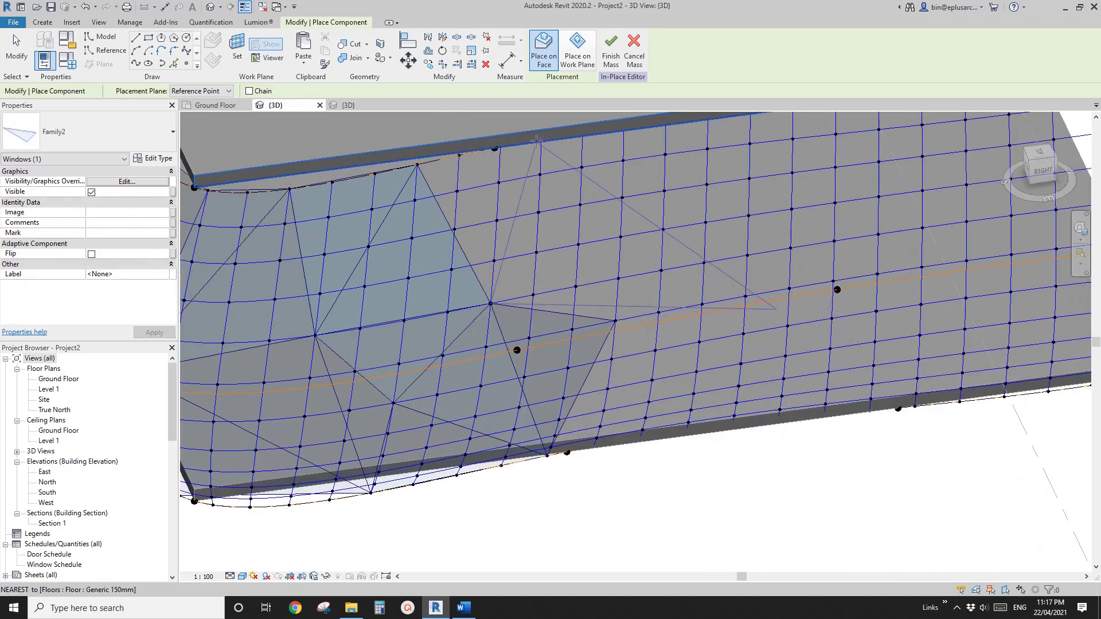
middle_click_drag(540, 224, 534, 276)
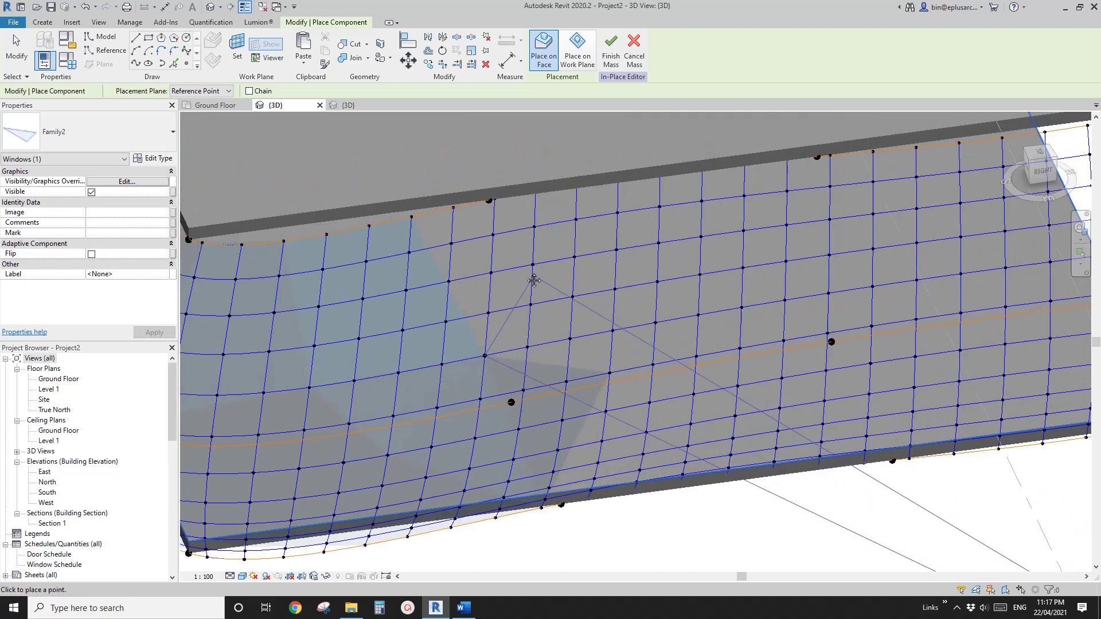
middle_click_drag(553, 225, 527, 237)
scroll(529, 234, "up", 1)
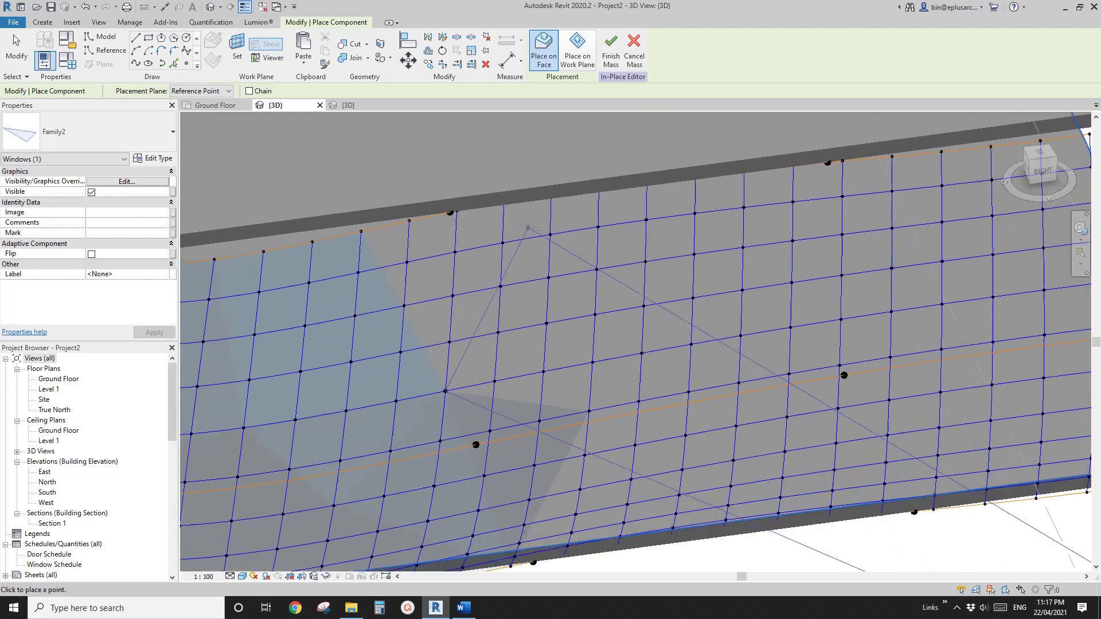
key("w")
key("f")
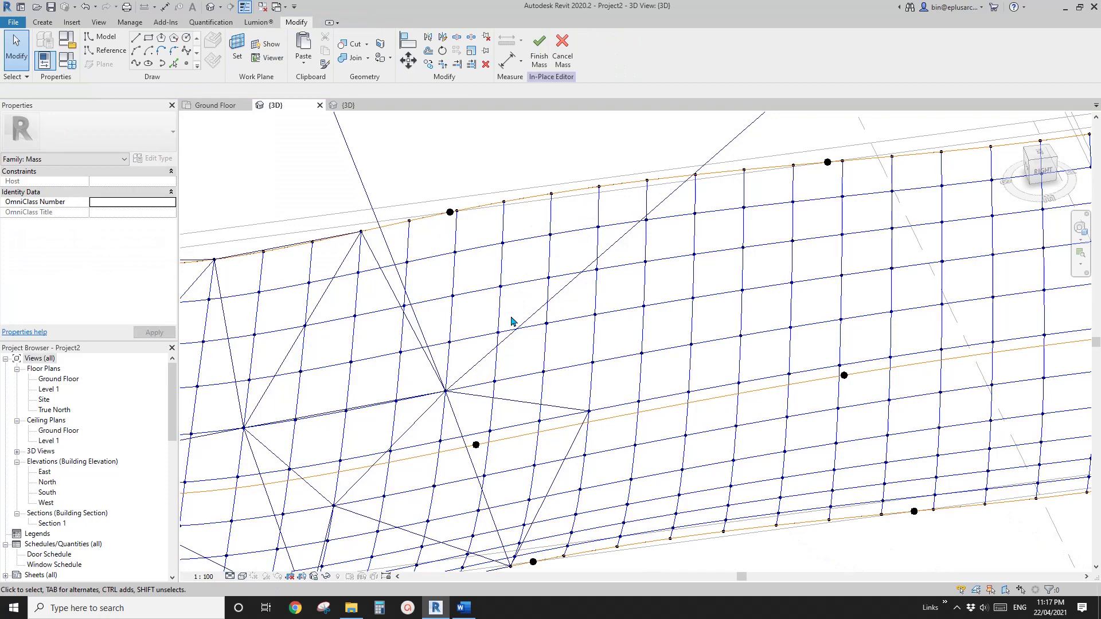
scroll(639, 282, "down", 3)
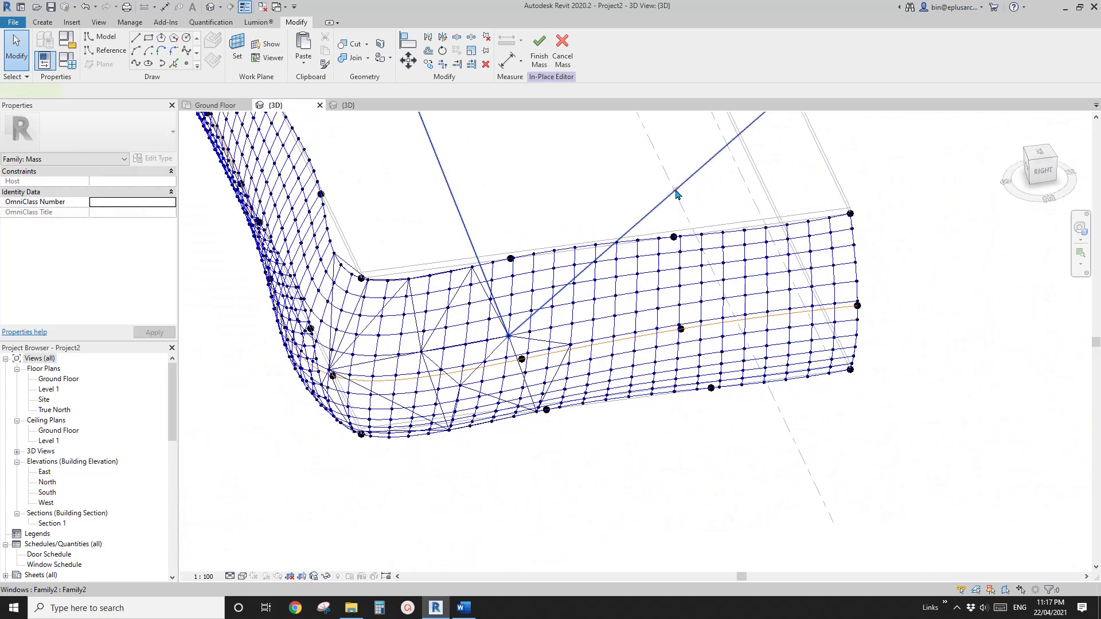
left_click(674, 195)
key("Delete")
- Place two adjoining panels from the shared mid-height node up to two top-edge nodes and across to the next mid-height node
left_click(43, 22)
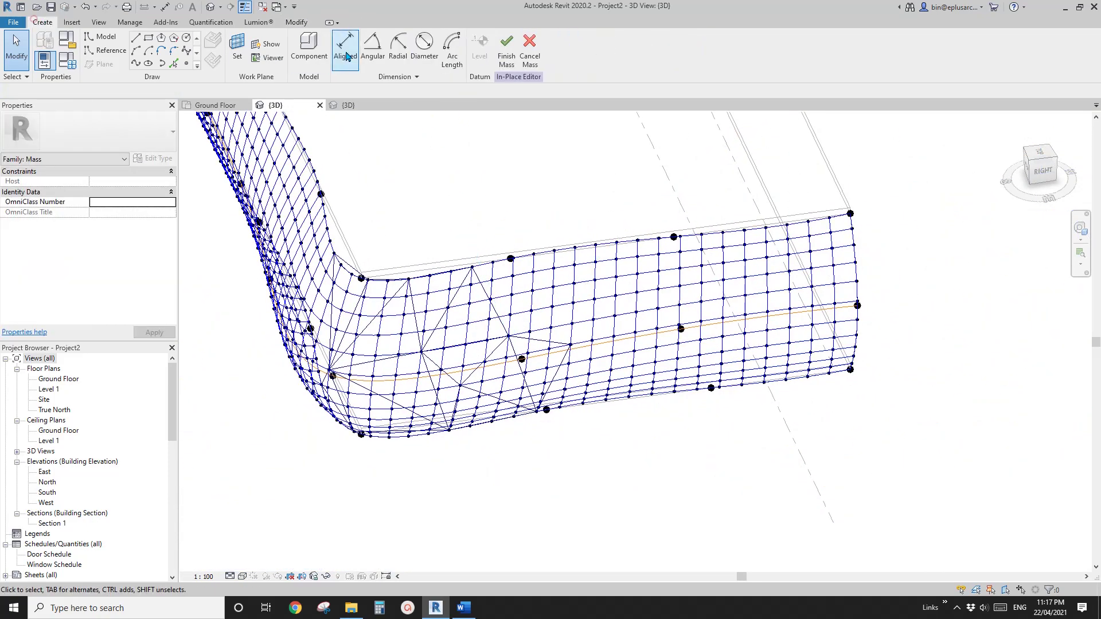
left_click(319, 47)
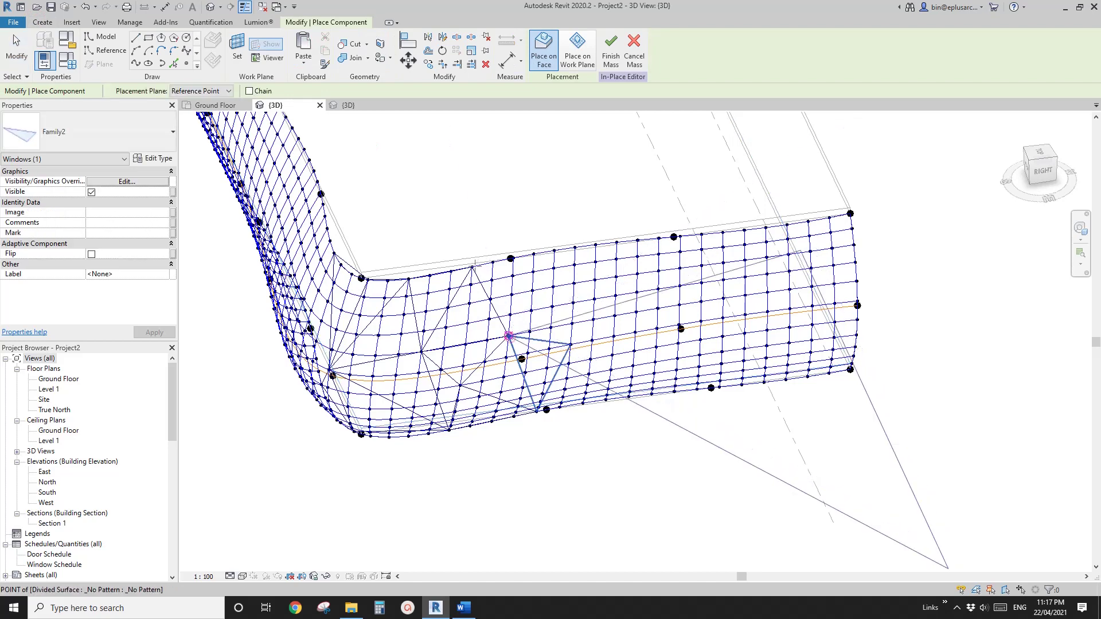
left_click(508, 335)
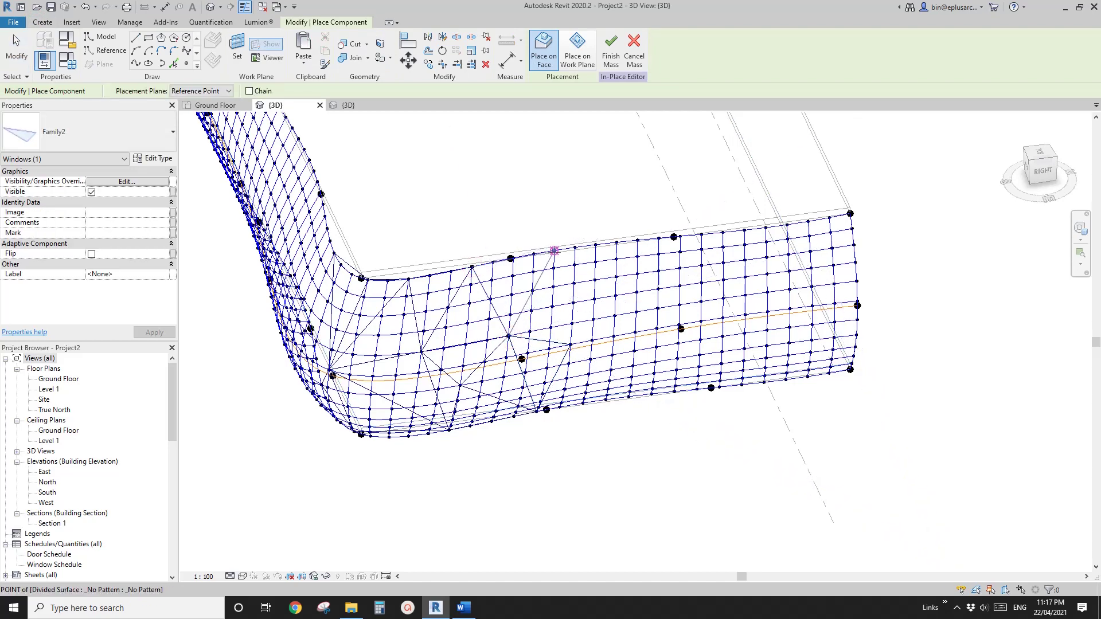
left_click(554, 251)
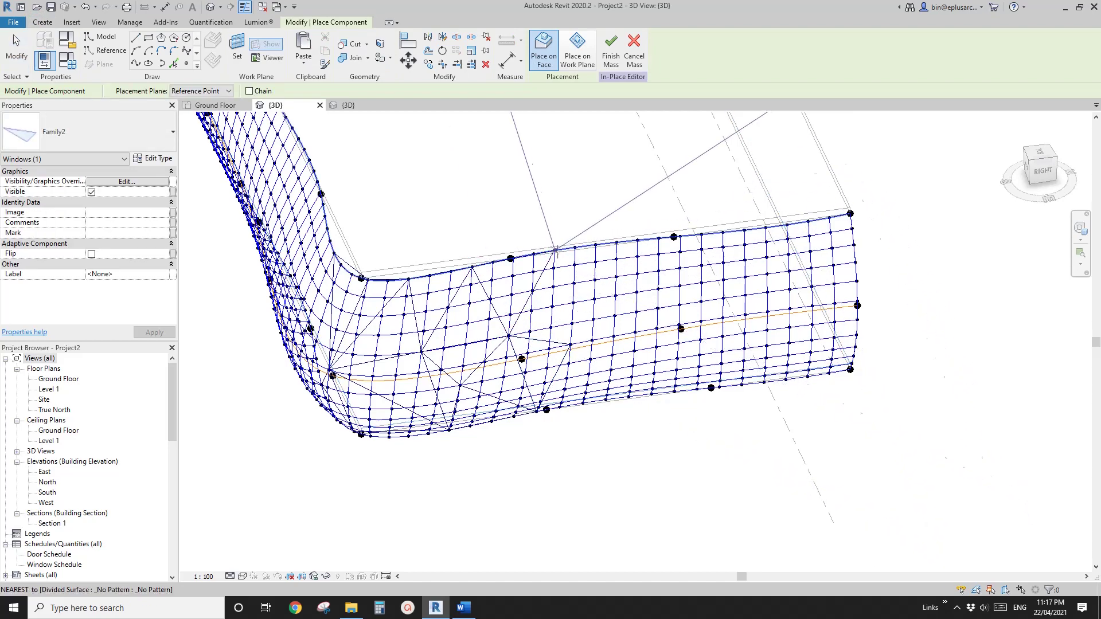
left_click(554, 250)
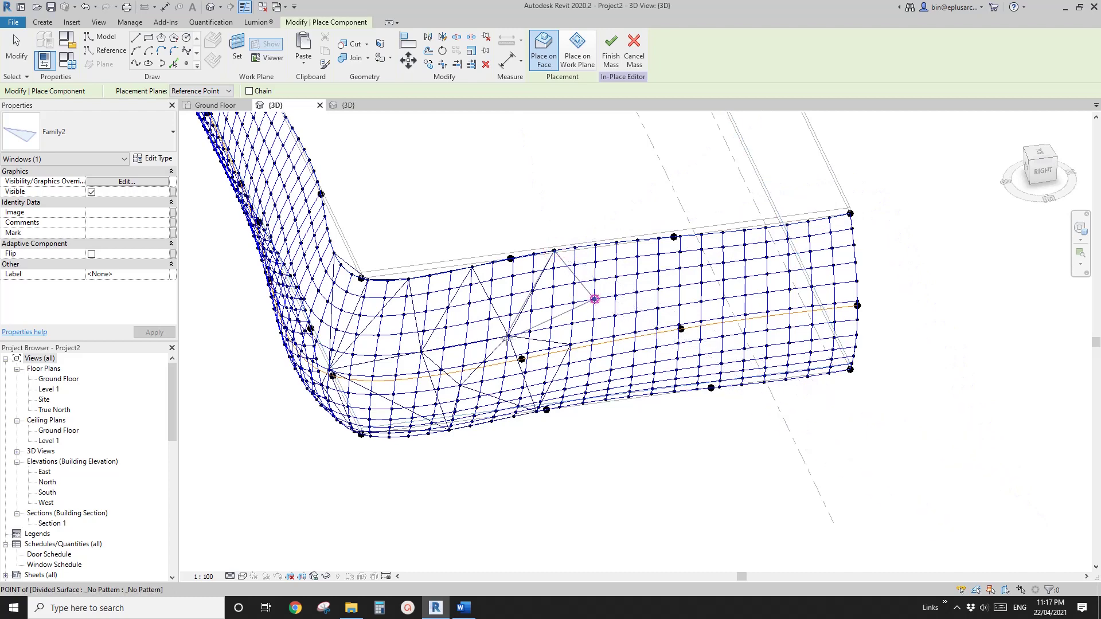
left_click(595, 299)
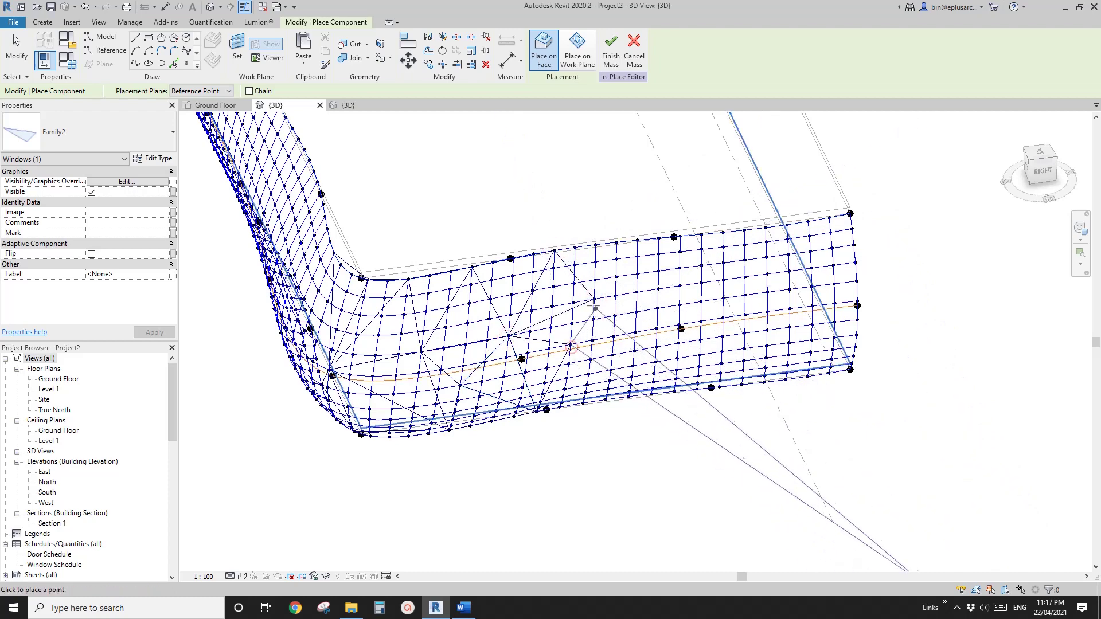
- Place three adjoining panels around the lower mid-height node, connecting it to the neighbouring mid-height nodes and two bottom-edge nodes
left_click(570, 344)
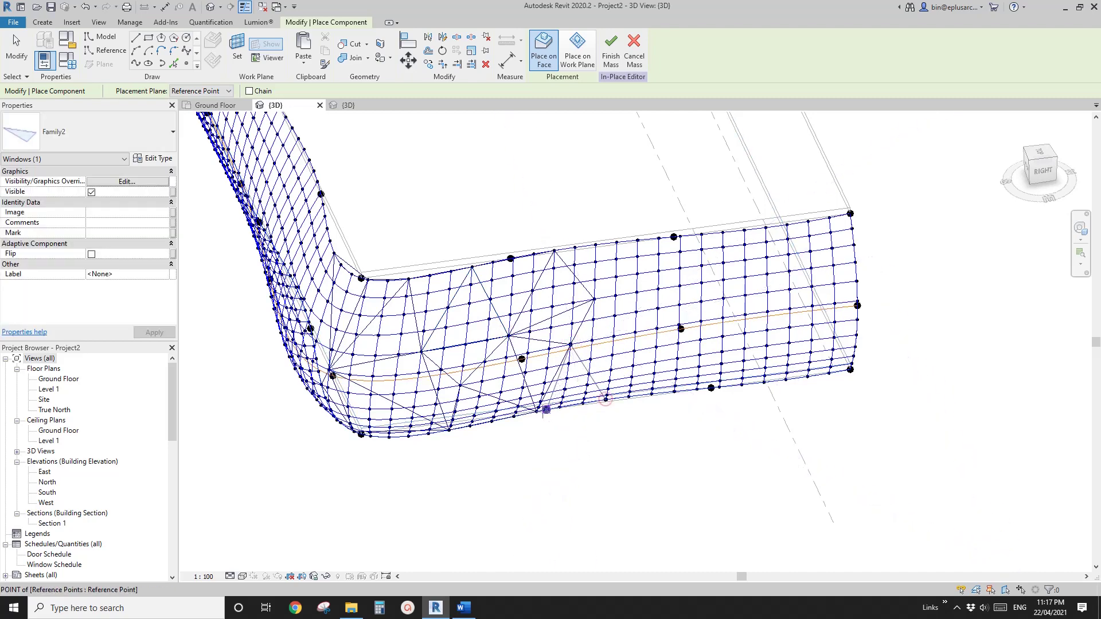
left_click(605, 401)
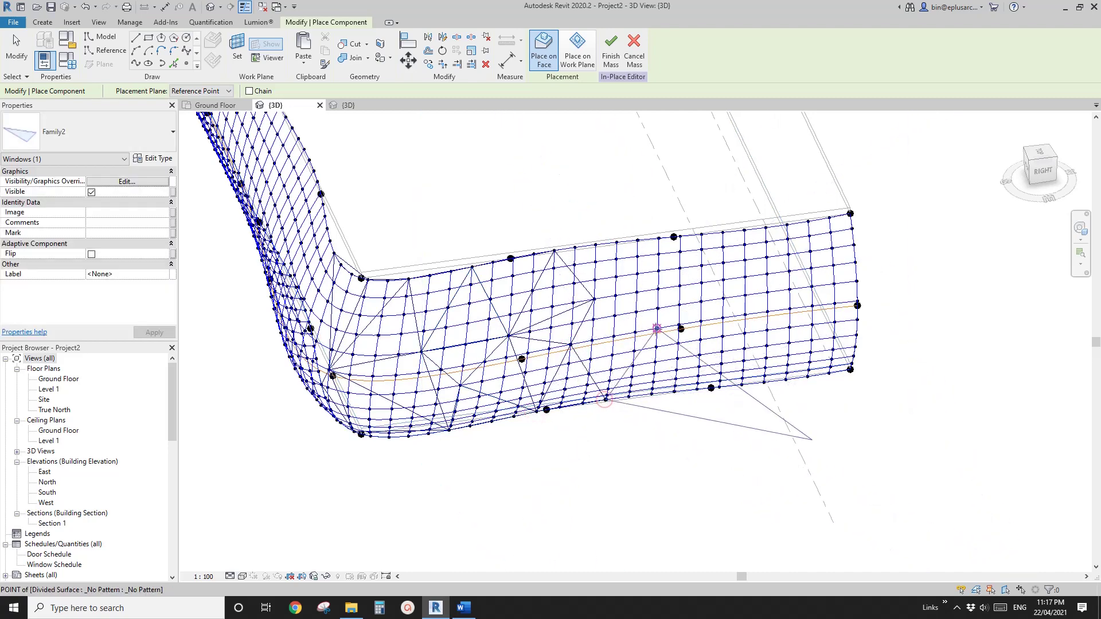
left_click(656, 328)
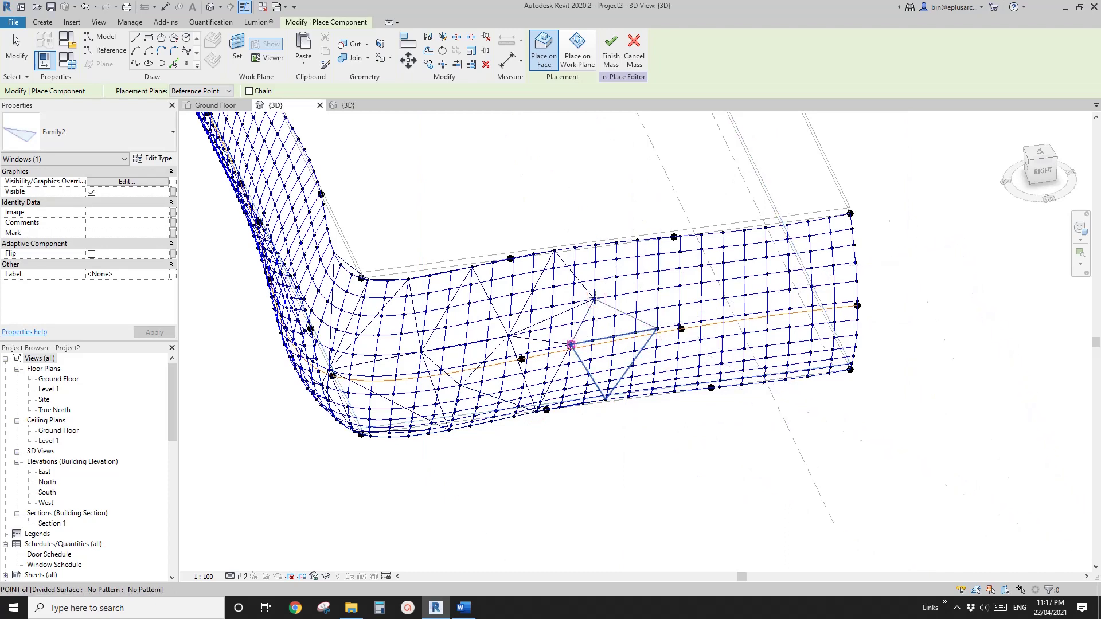
- Place three panels around the upper mid-height node, joining it to both lower nodes and two top-edge nodes, and end the placement
left_click(570, 344)
left_click(595, 299)
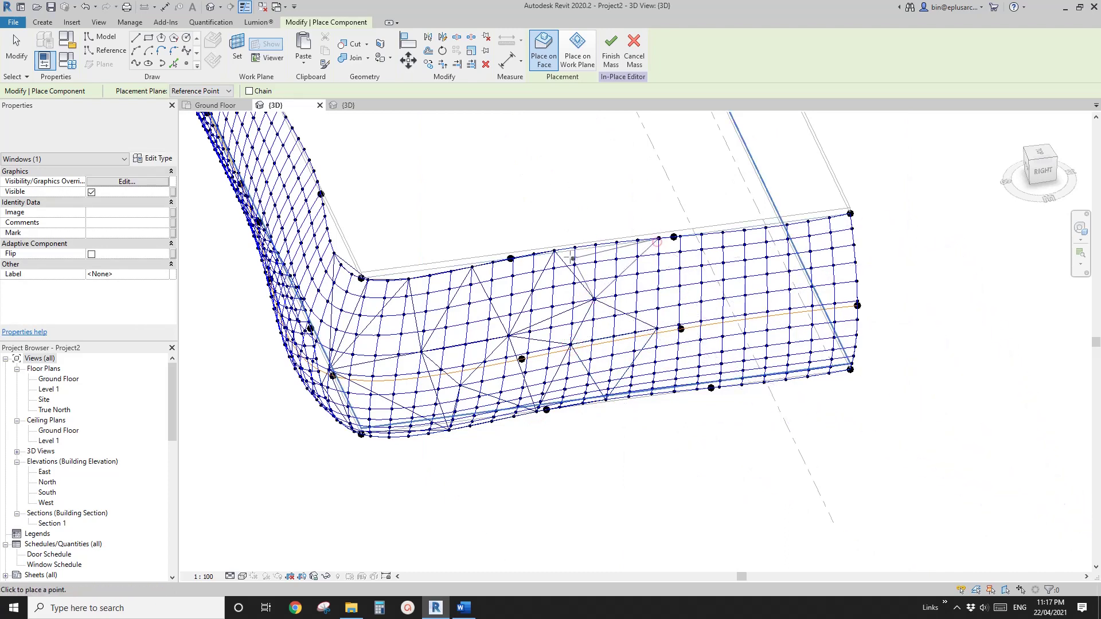
left_click(554, 250)
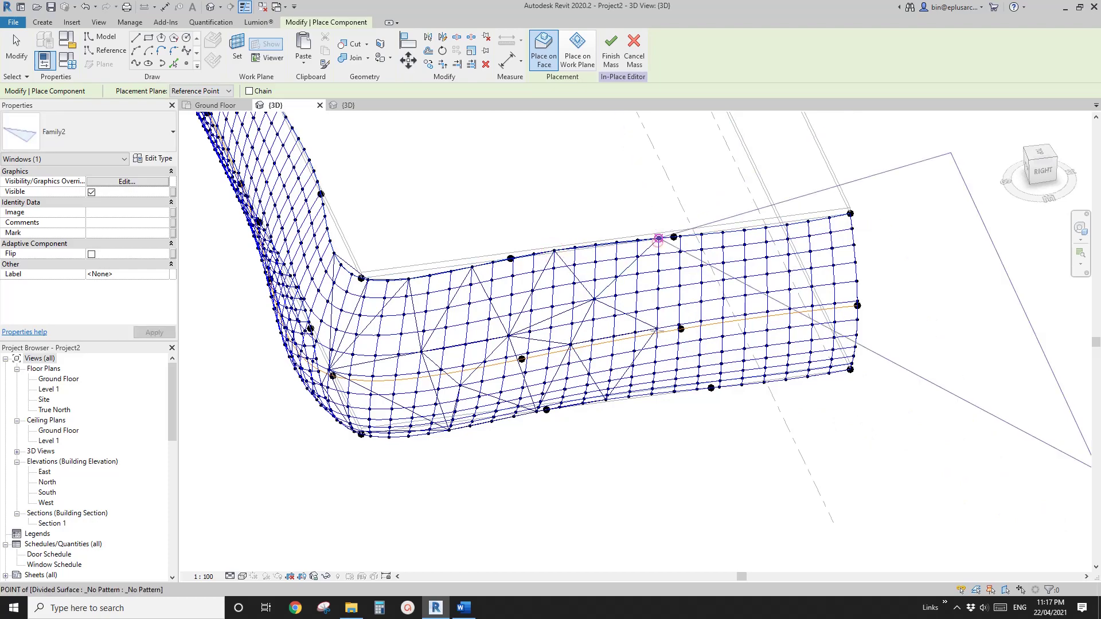
left_click(595, 298)
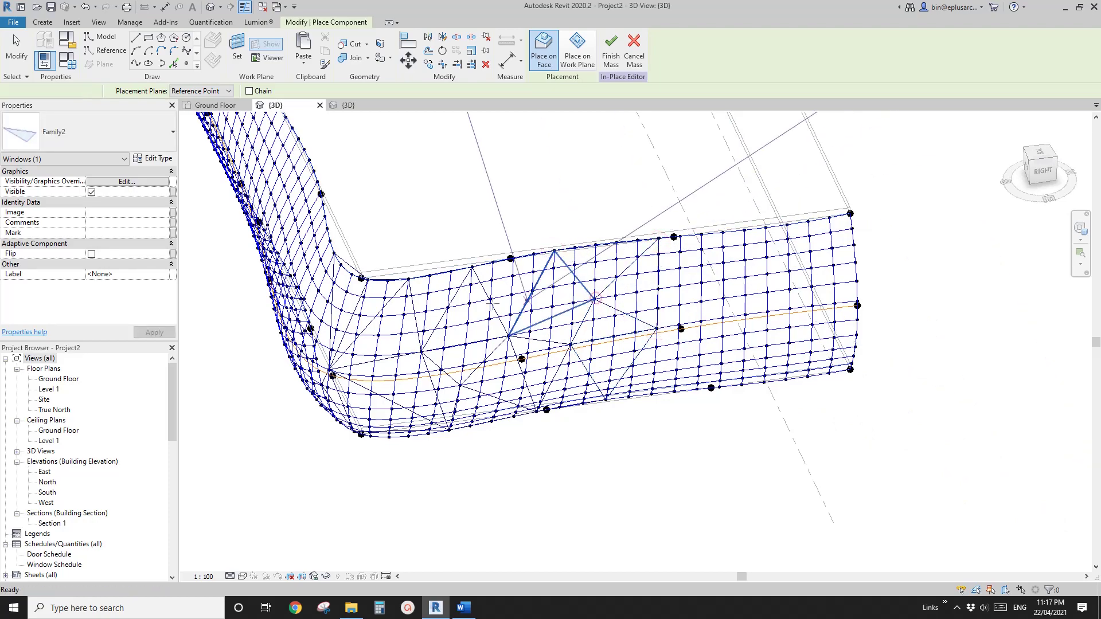
key("Escape")
- Restore the shaded display and place three adjoining panels on the front facade beside the corner, joining its apex, top-edge and bottom-edge nodes to mid-height nodes
scroll(498, 305, "down", 1)
middle_click_drag(498, 305, 559, 396, "shift")
scroll(543, 296, "up", 1)
middle_click_drag(559, 396, 598, 388, "shift")
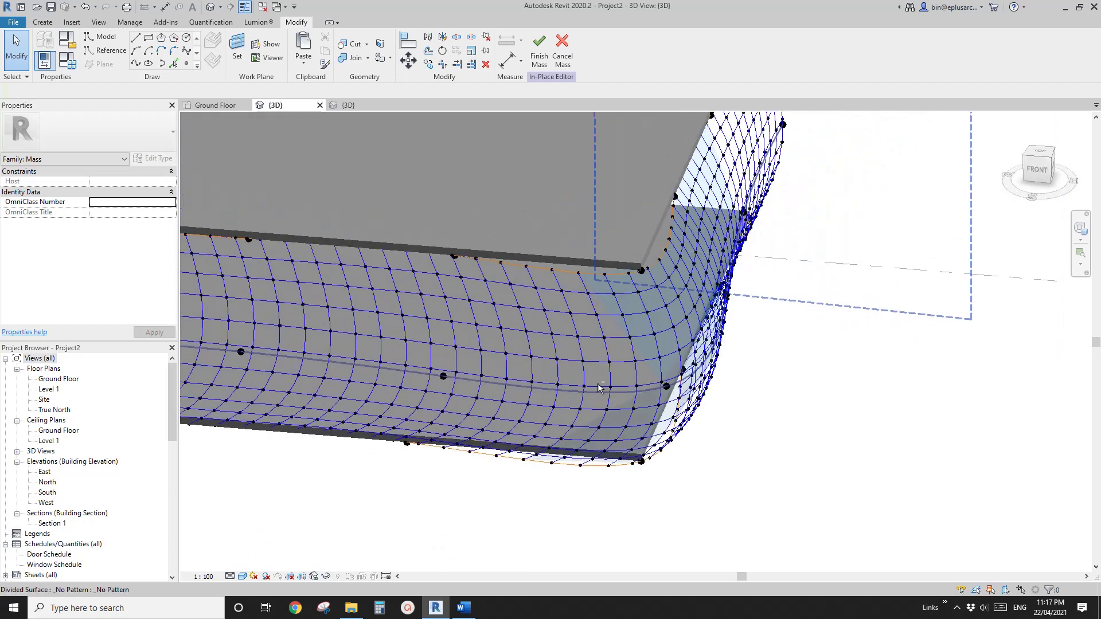
scroll(608, 383, "up", 1)
left_click(44, 23)
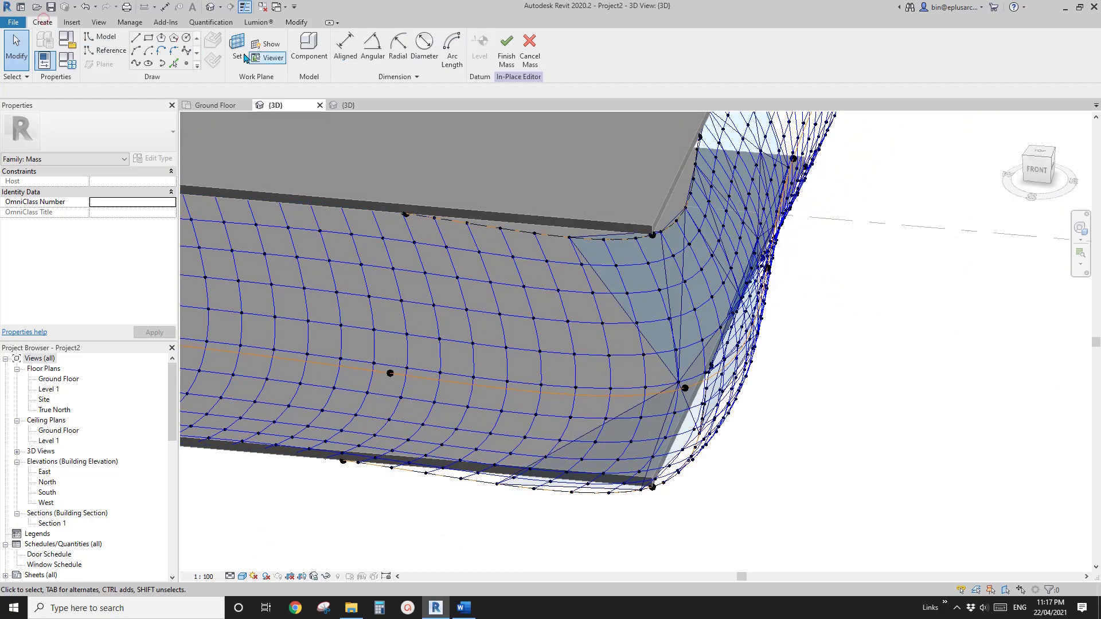
left_click(310, 43)
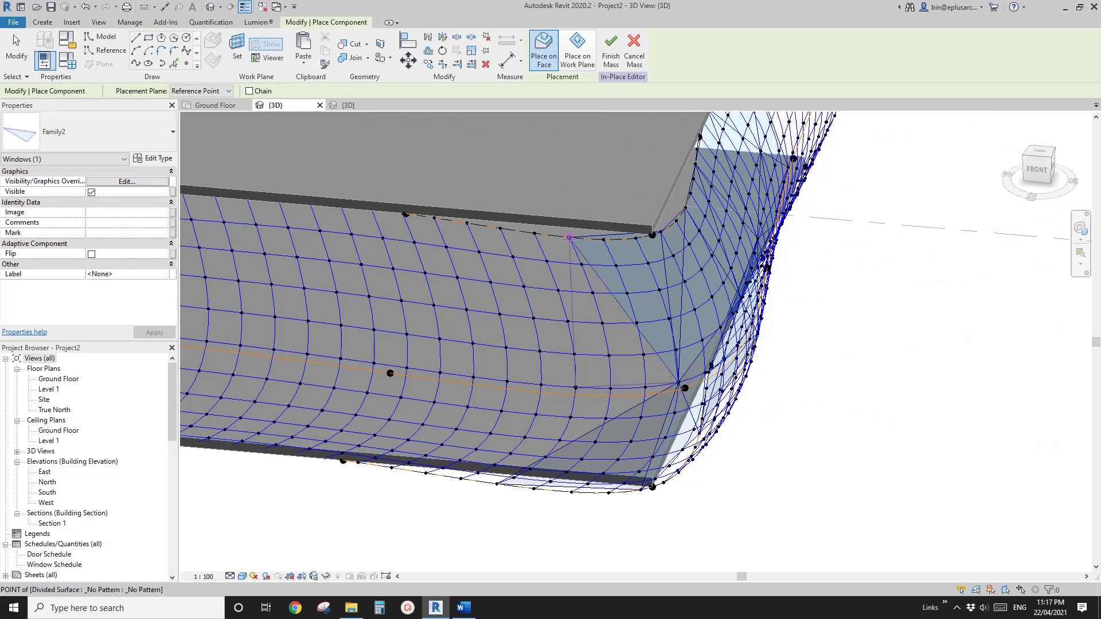
left_click(569, 237)
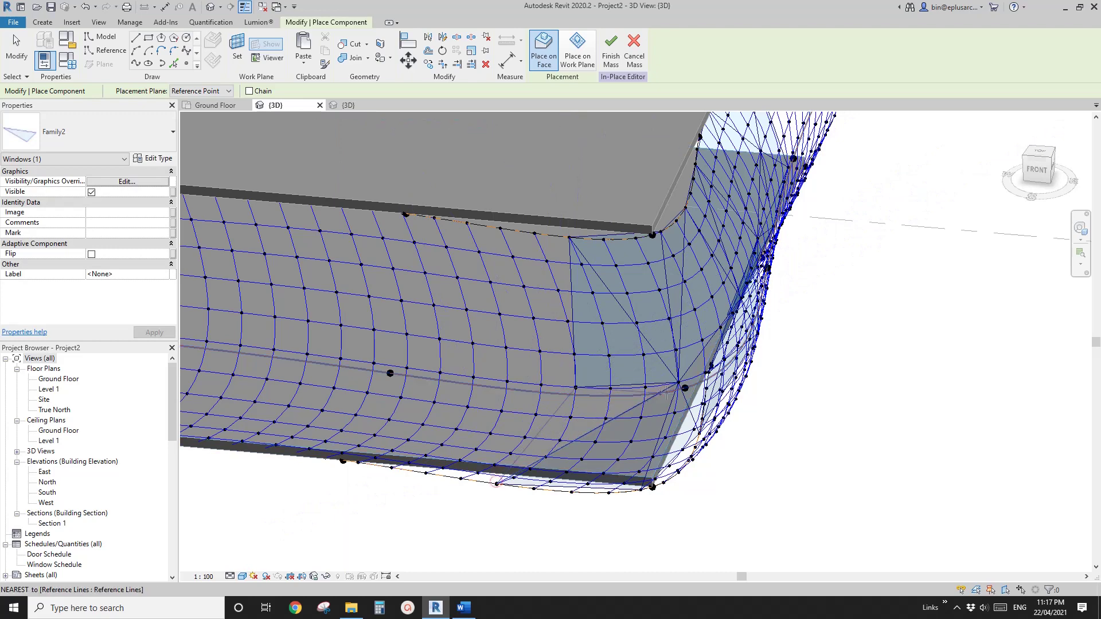
left_click(678, 383)
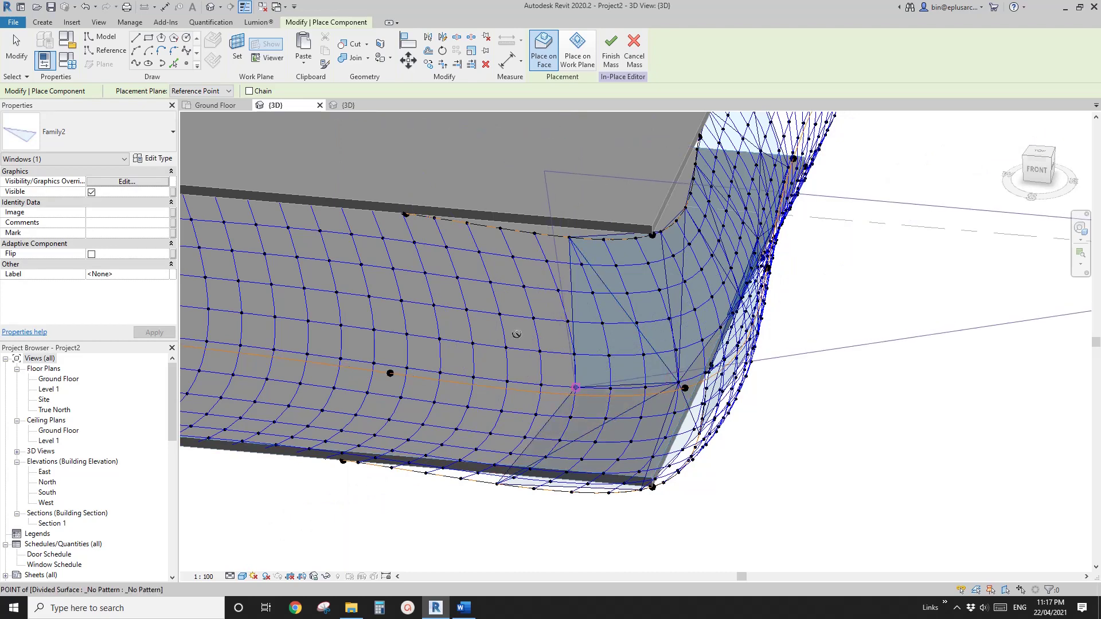
left_click(575, 388)
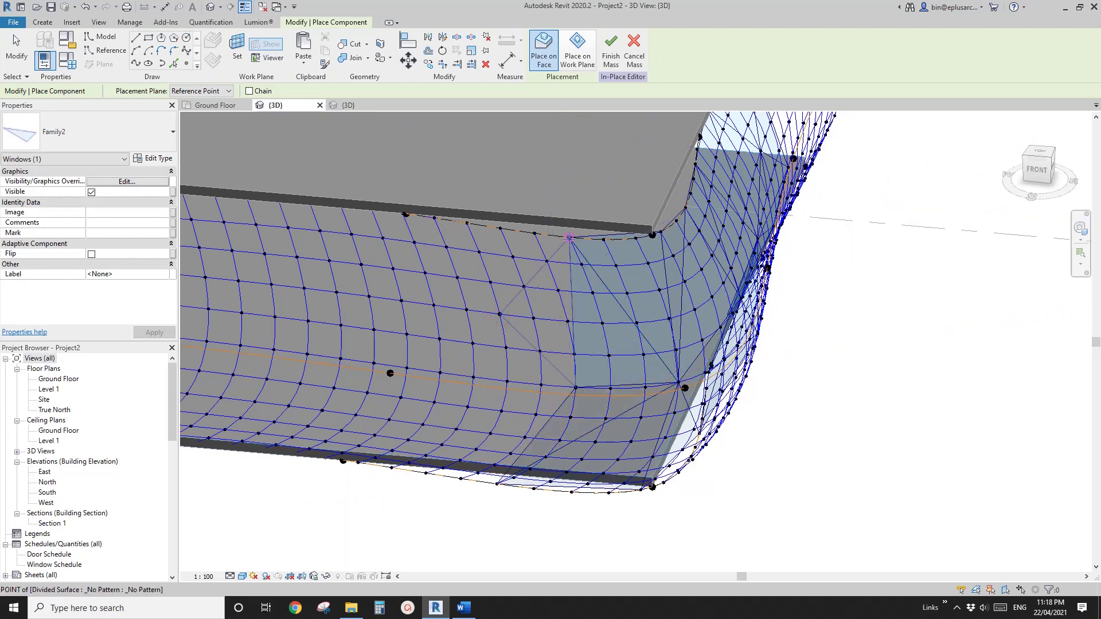
left_click(569, 238)
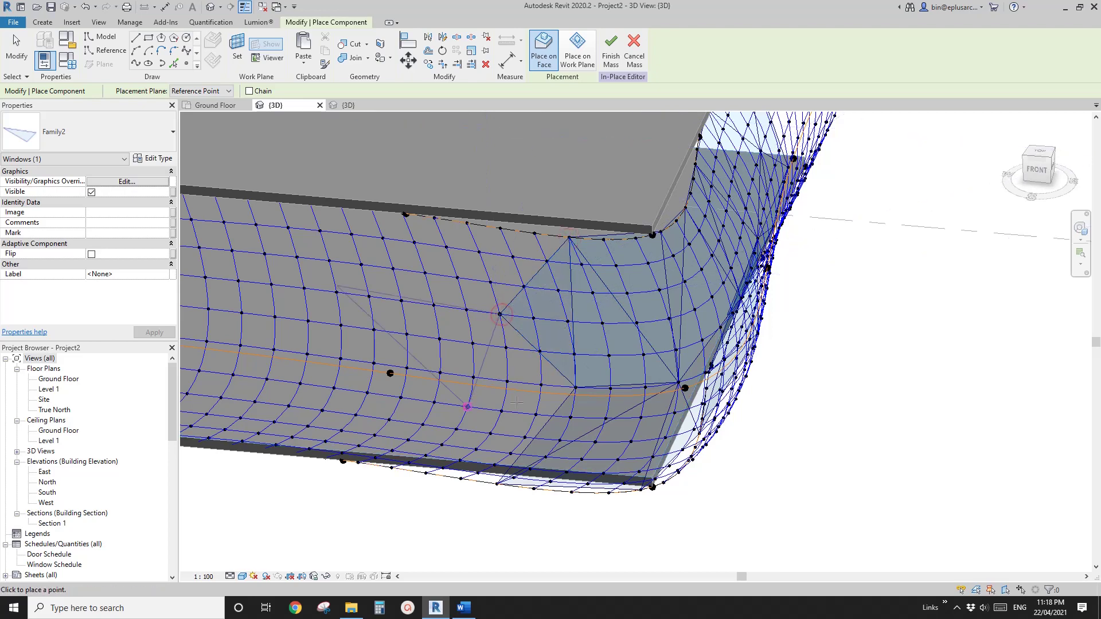
- Continue the front-facade panels around the two adjacent mid-height nodes, joining top-edge, bottom-edge and neighbouring mid-height nodes, and end the placement
left_click(576, 388)
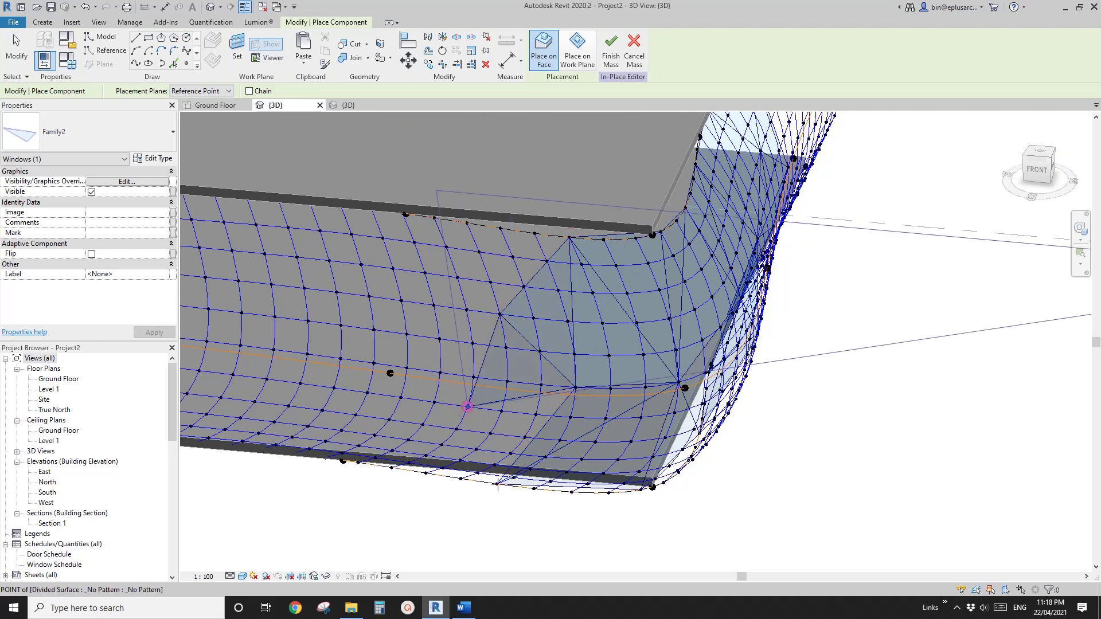
left_click(468, 406)
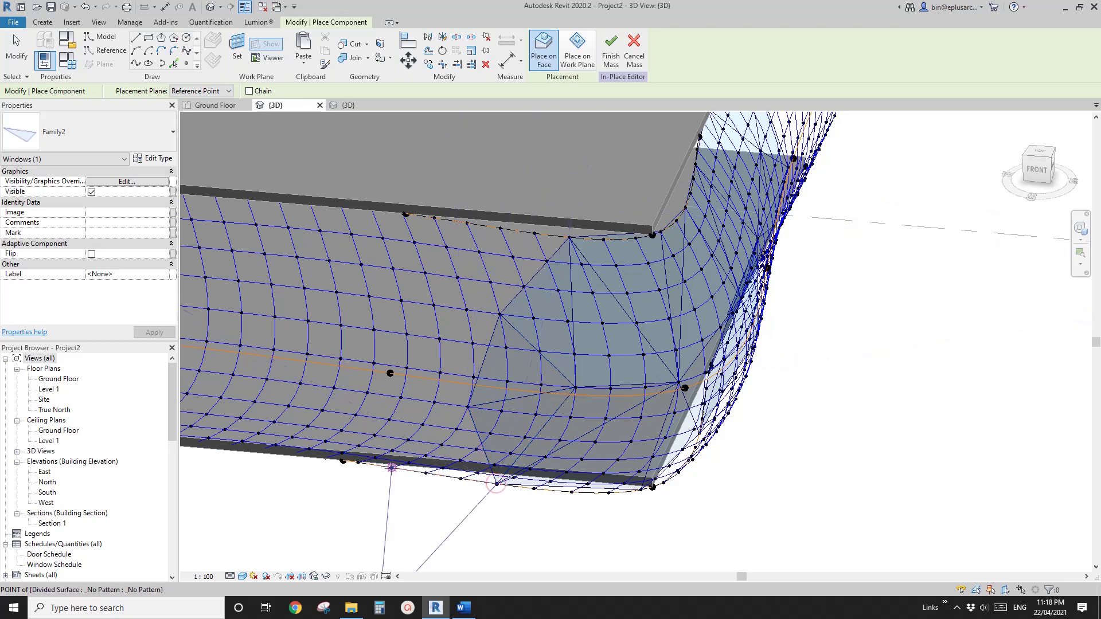
left_click(468, 408)
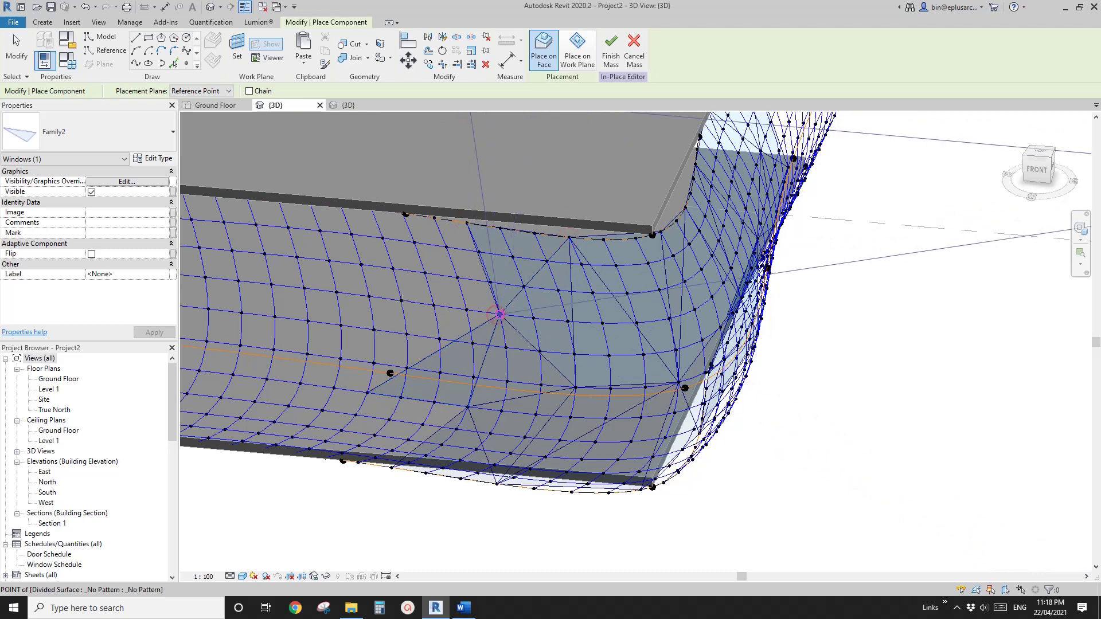
left_click(500, 314)
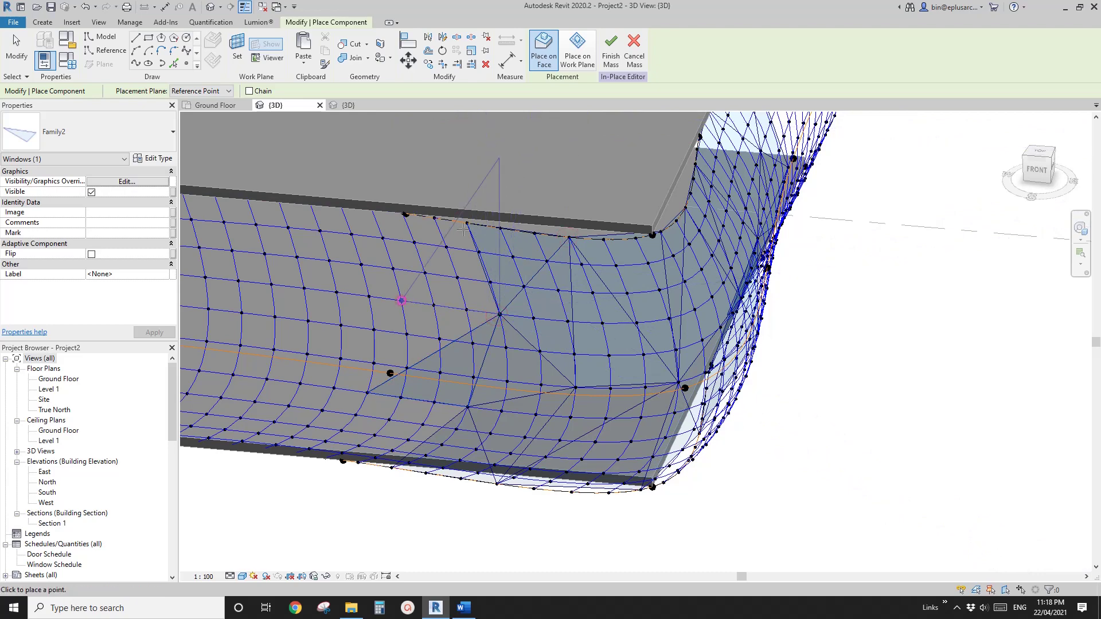
left_click(402, 300)
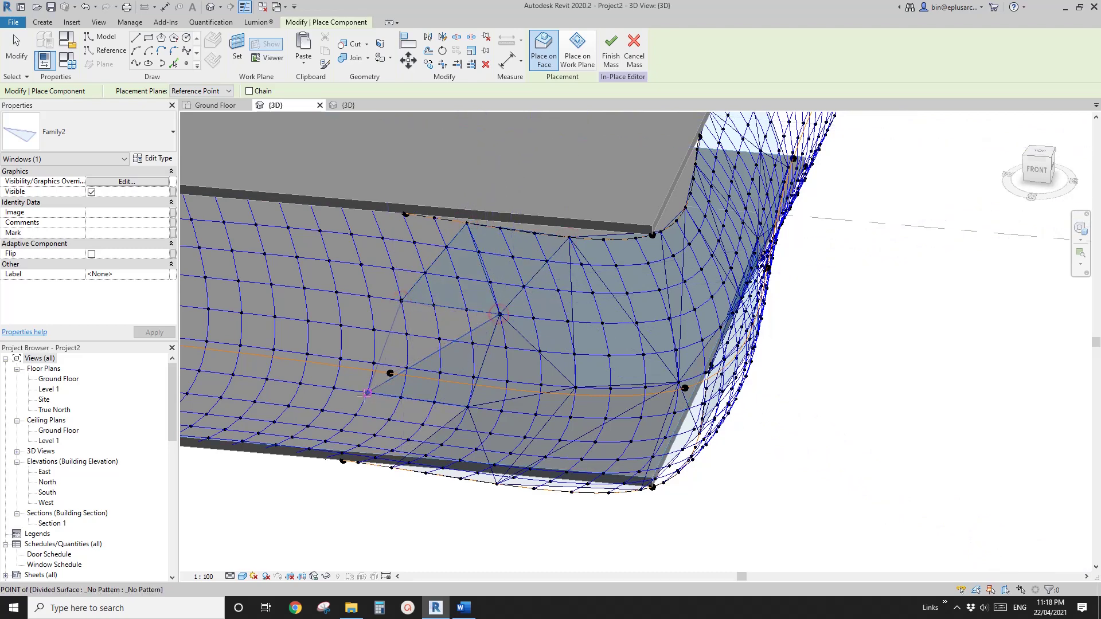
key("Escape")
key("Escape")
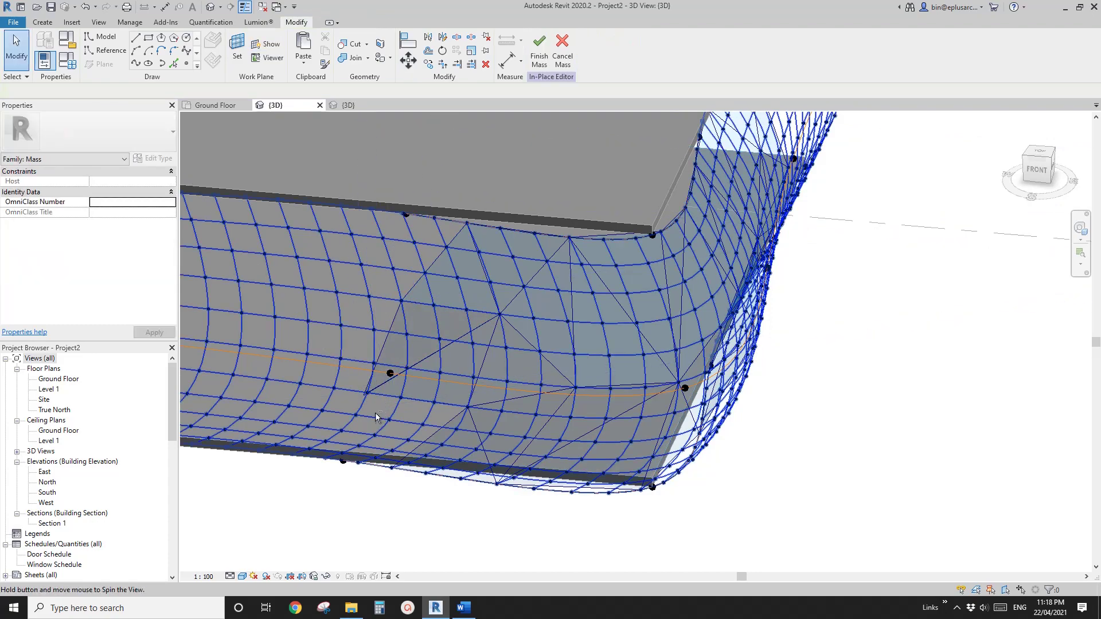
- Rehost the misplaced lower corner of the front panel onto the nearer mid-height surface node, level with the adjoining panel's corner
middle_click_drag(388, 411, 400, 433, "shift")
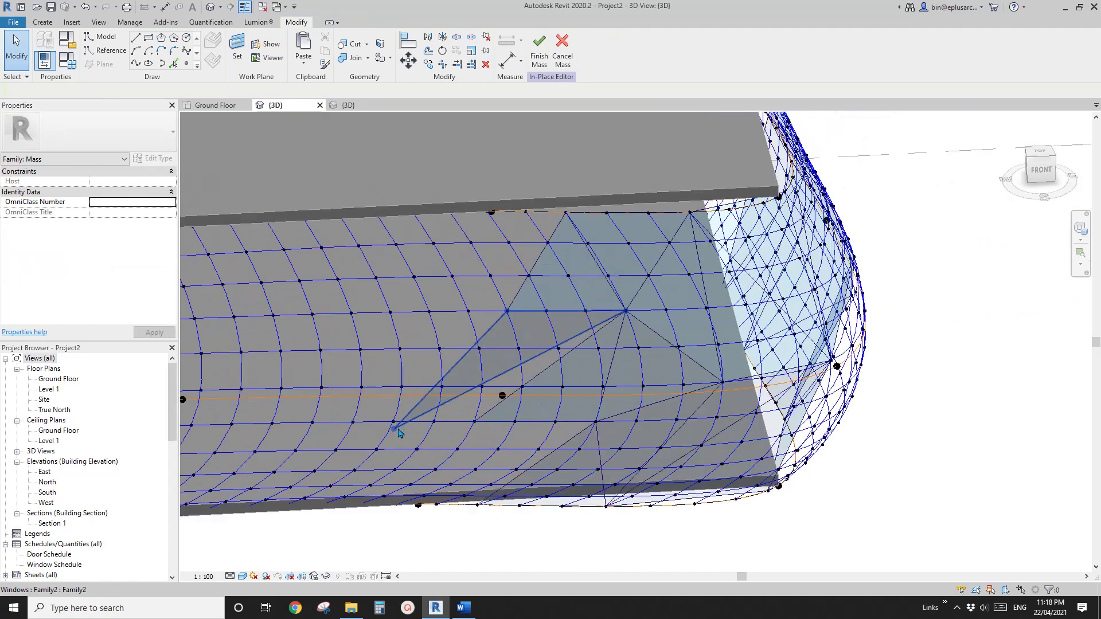
left_click(395, 430)
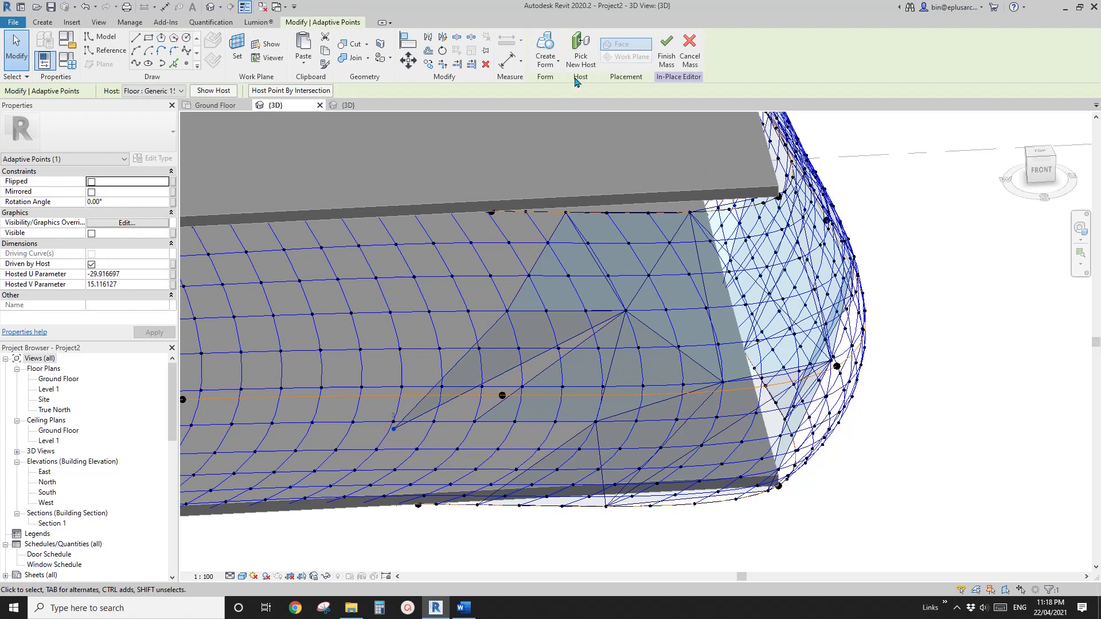
left_click(581, 51)
left_click(475, 423)
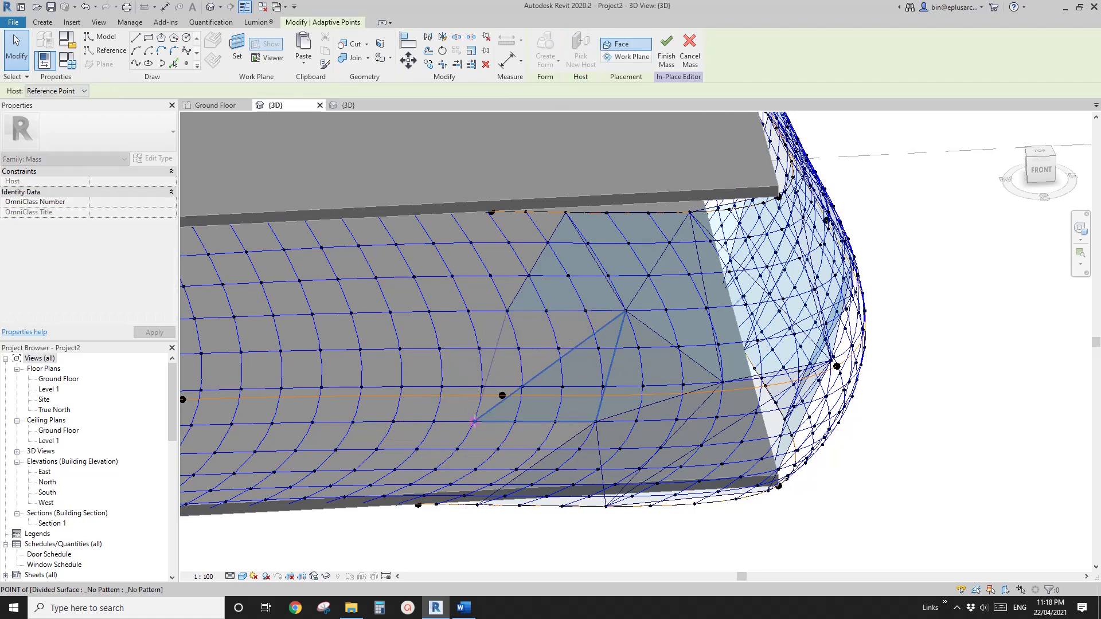
- Place further adjoining panels linking the next bottom-edge node to the lower mid-height nodes and the upper mid-height node above them
middle_click_drag(421, 363, 387, 298)
left_click(43, 23)
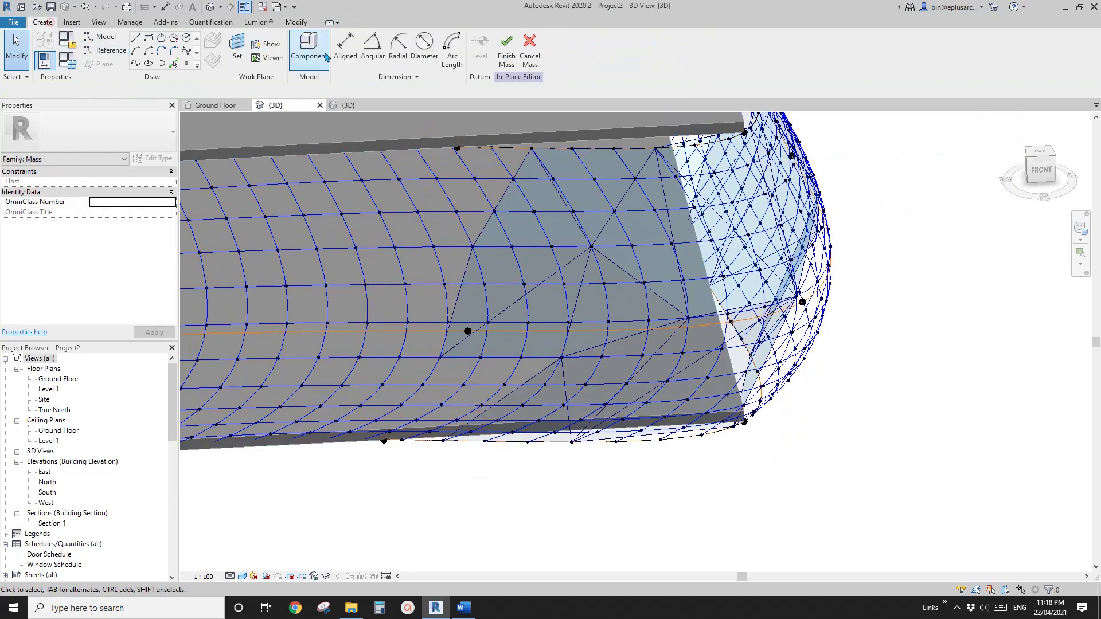
left_click(309, 49)
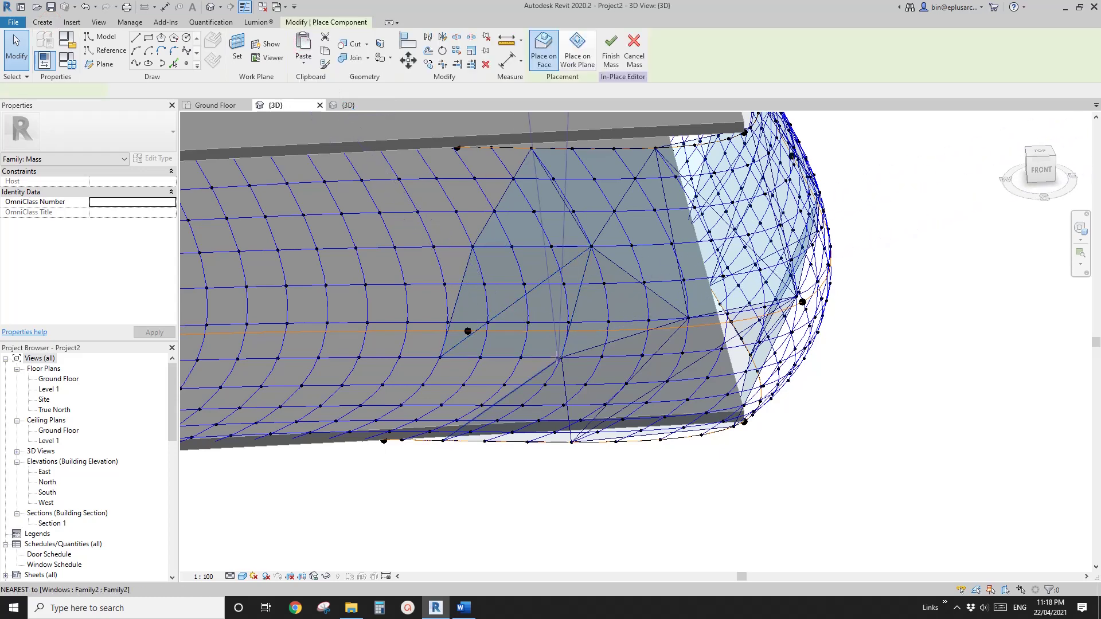
left_click(442, 440)
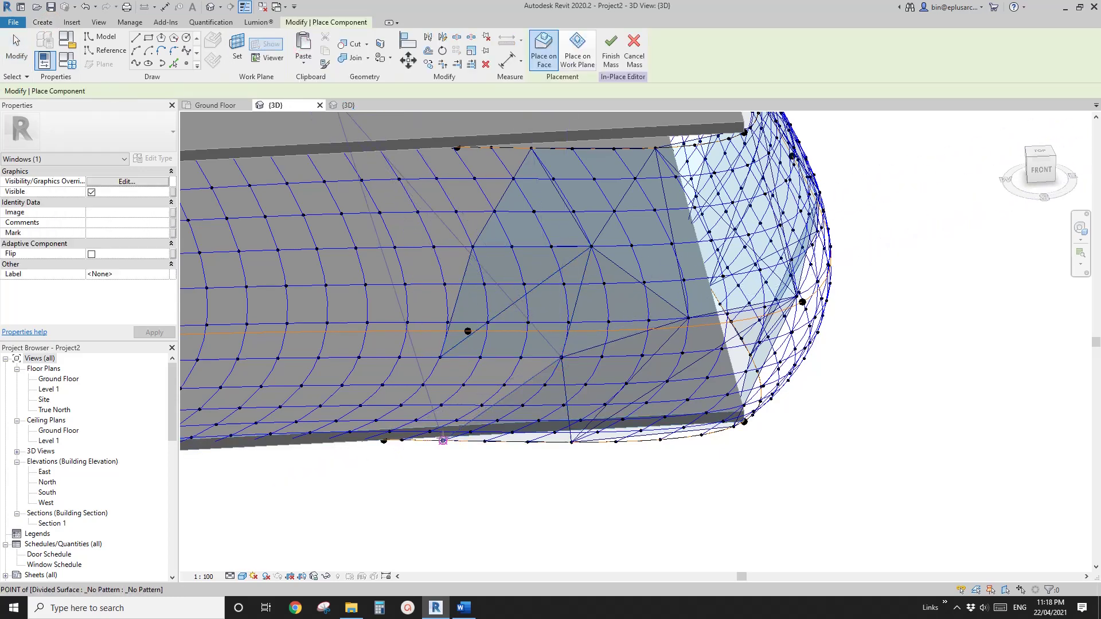
left_click(440, 357)
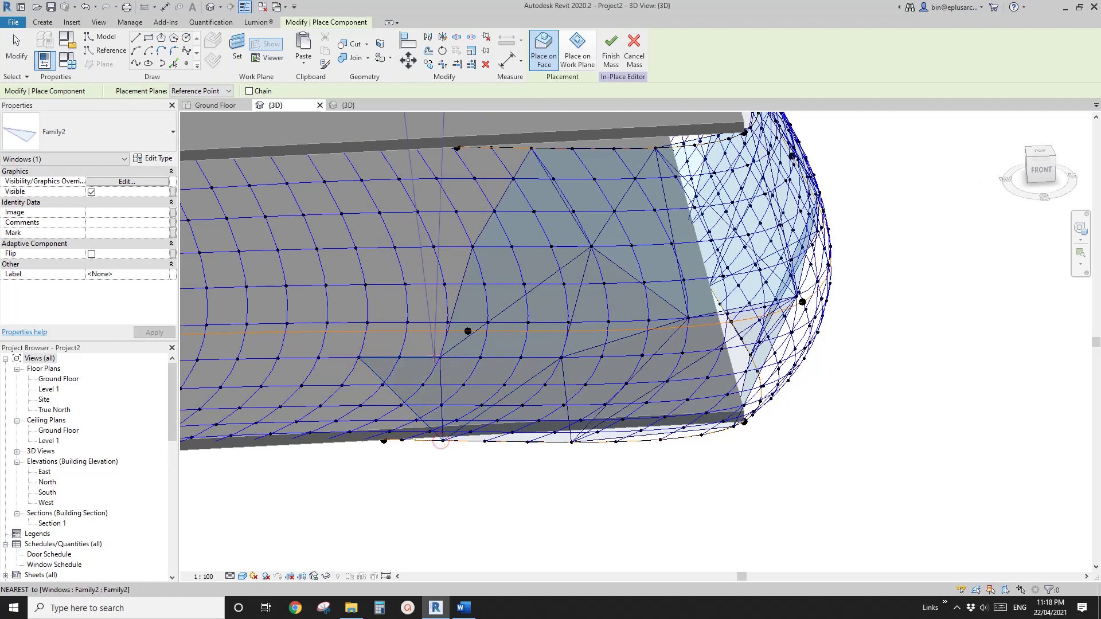
left_click(360, 358)
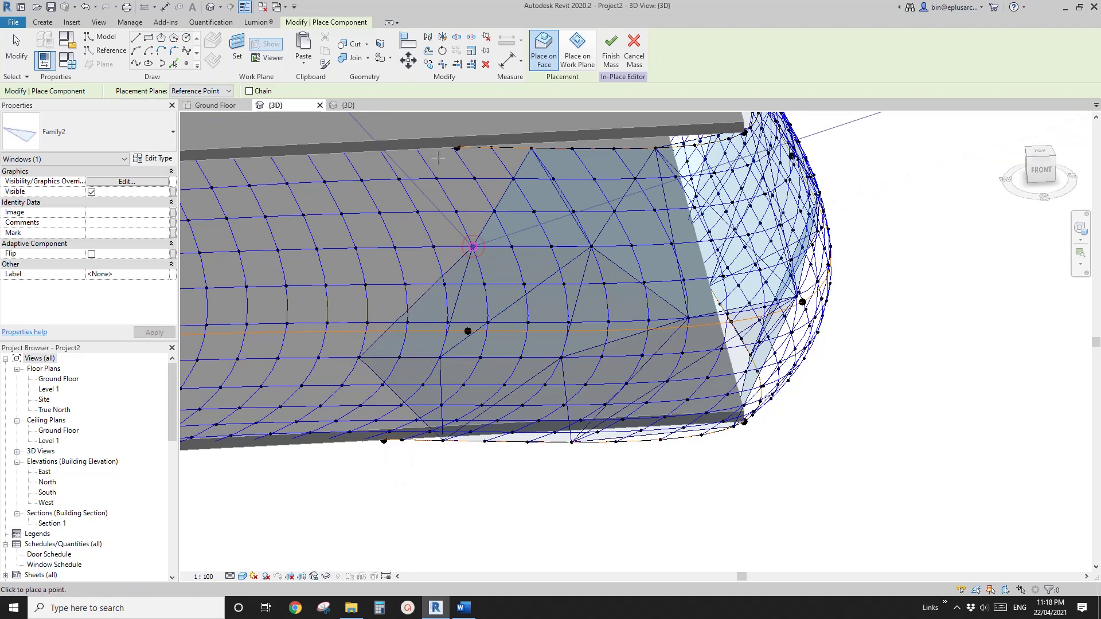
- Switch the view to wireframe and delete the stray panel extending above the top edge from the upper mid-height node
key("w")
key("f")
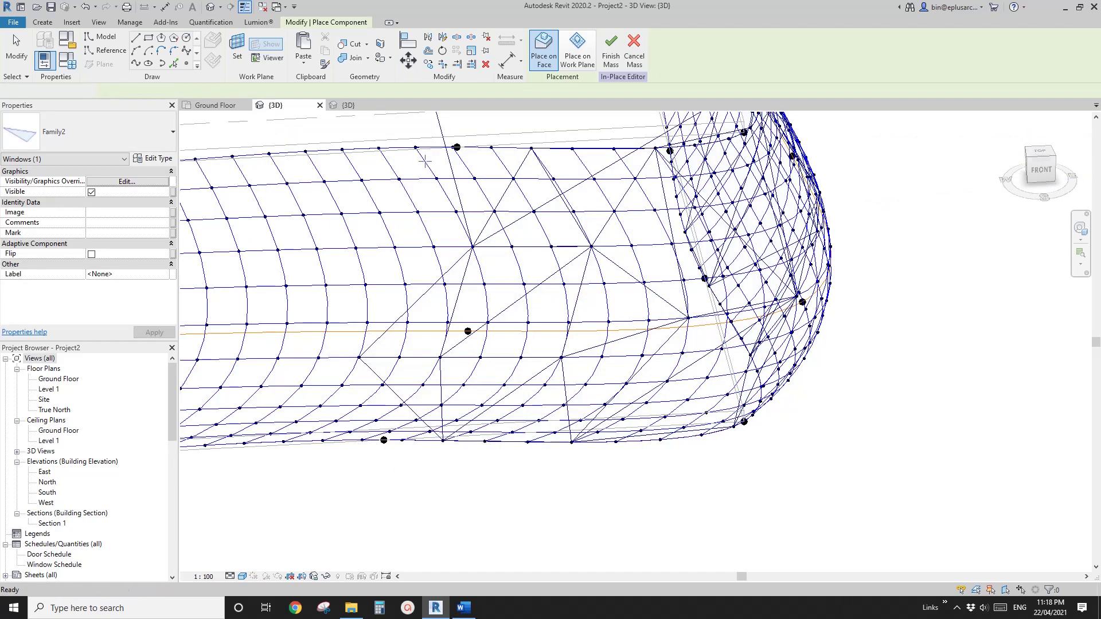
key("Escape")
middle_click_drag(432, 196, 437, 223)
left_click(442, 141)
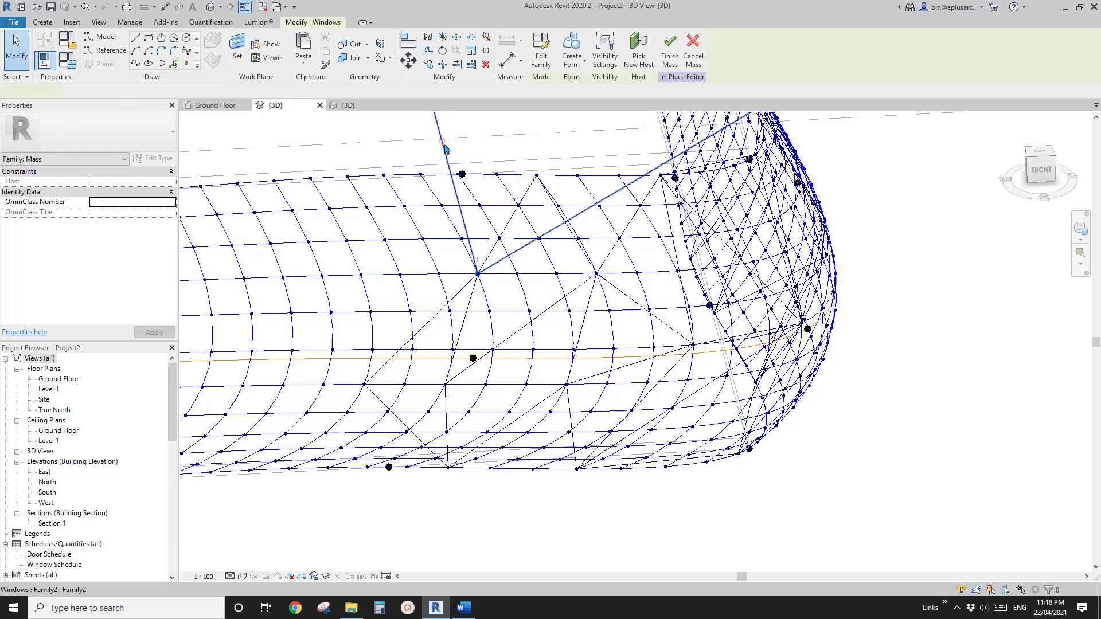
key("Delete")
- Place two adjoining panels joining the upper mid-height node to two top-edge nodes and the next mid-height node, and end the placement
left_click(47, 22)
left_click(310, 46)
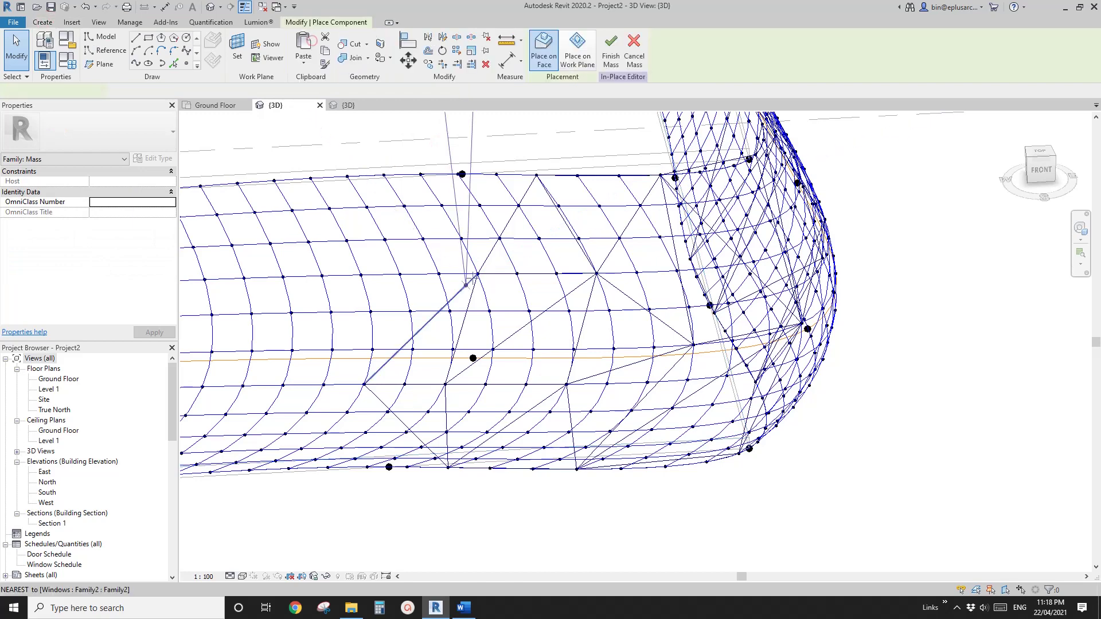
left_click(383, 175)
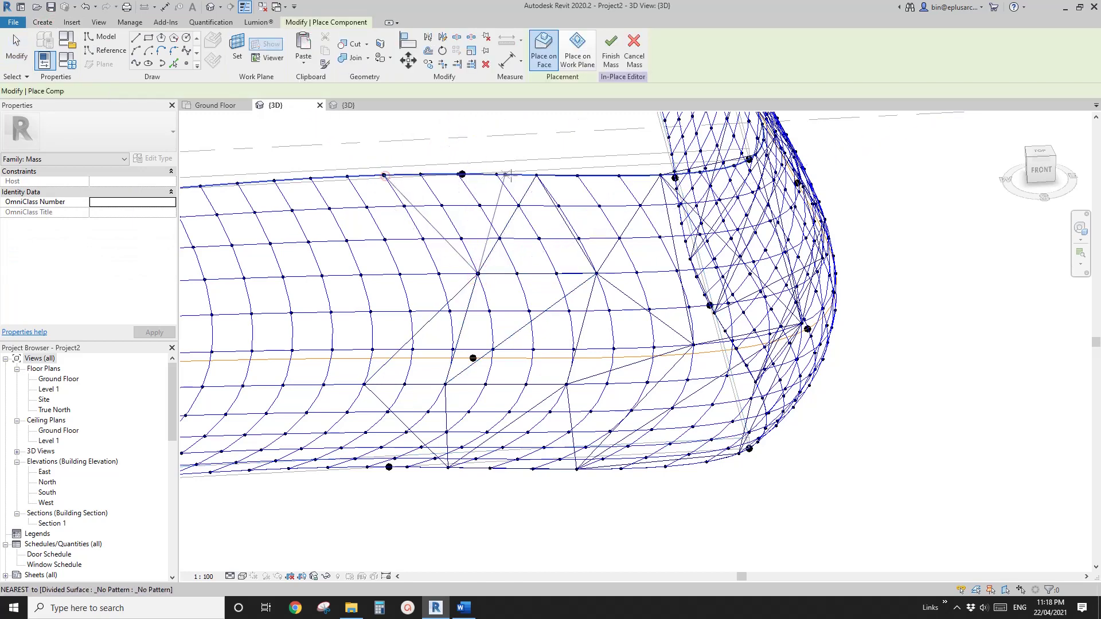
left_click(536, 175)
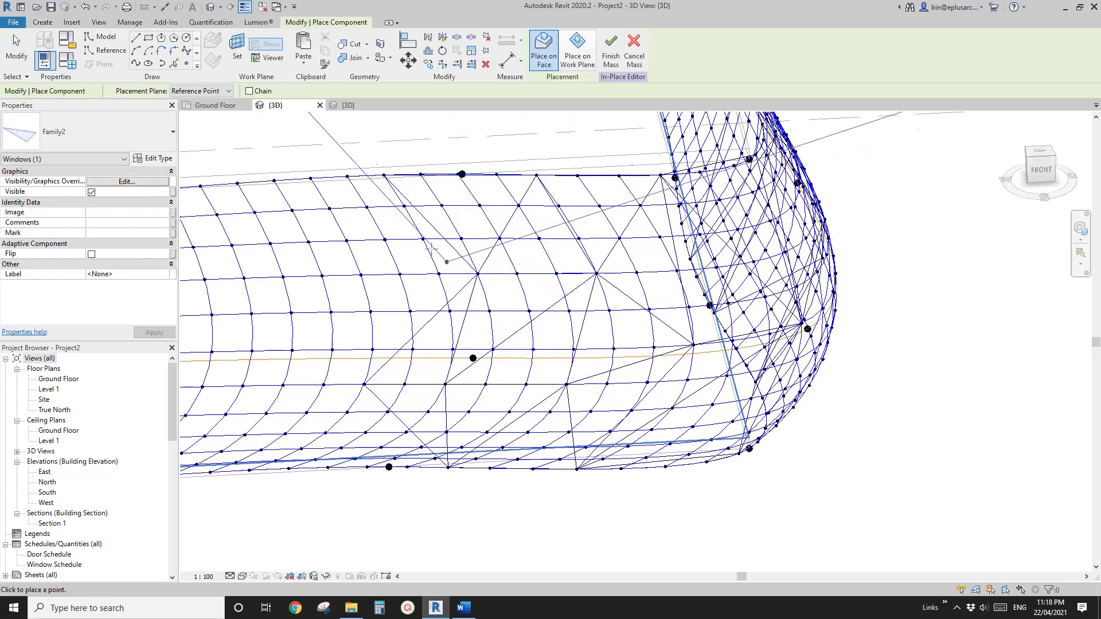
left_click(478, 274)
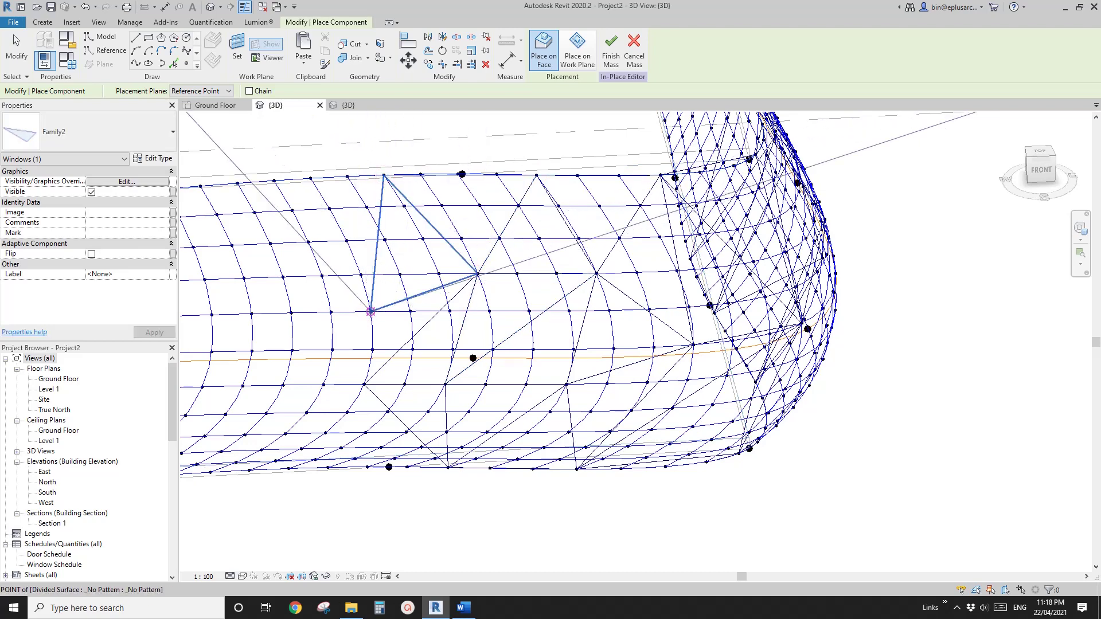
left_click(370, 311)
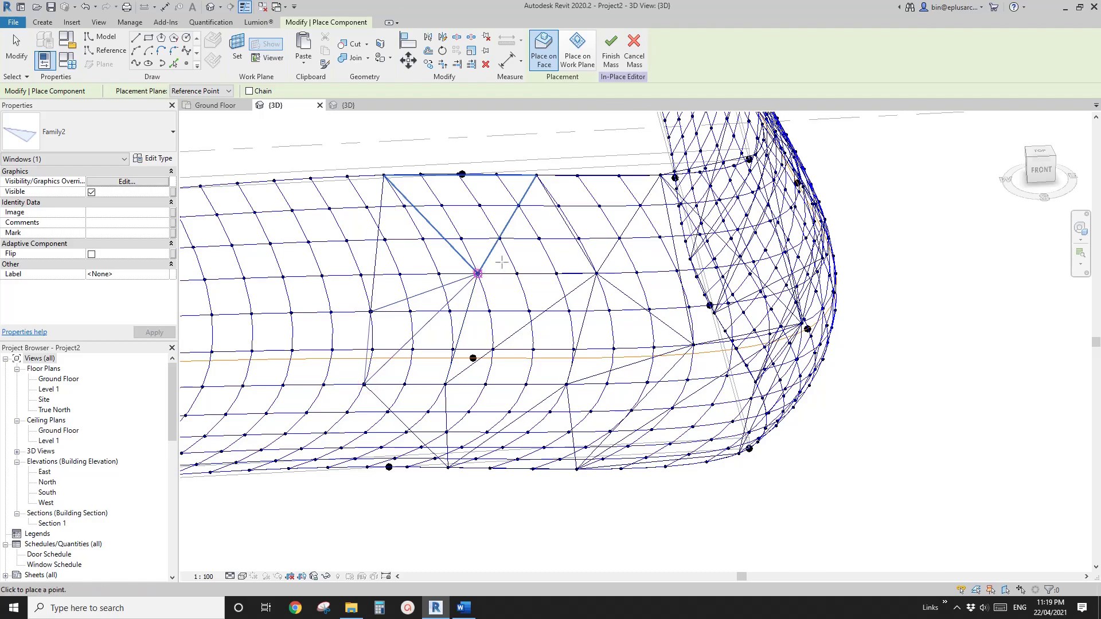
key("Escape")
key("Escape")
- Restore the shaded display of the panelled facade corner
scroll(502, 255, "down", 3)
key("s")
key("d")
middle_click_drag(574, 288, 577, 359, "shift")
middle_click_drag(364, 175, 354, 173)
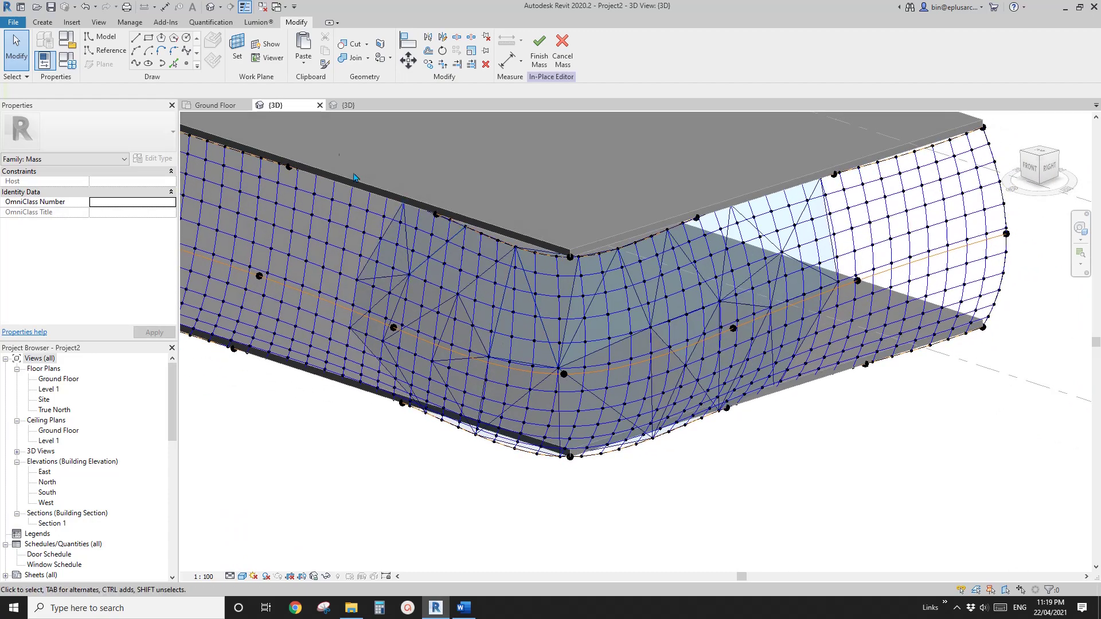
- Switch to the Family2 window family, make its Frame/Mullion form visible and load the family back into the project
left_click(369, 103)
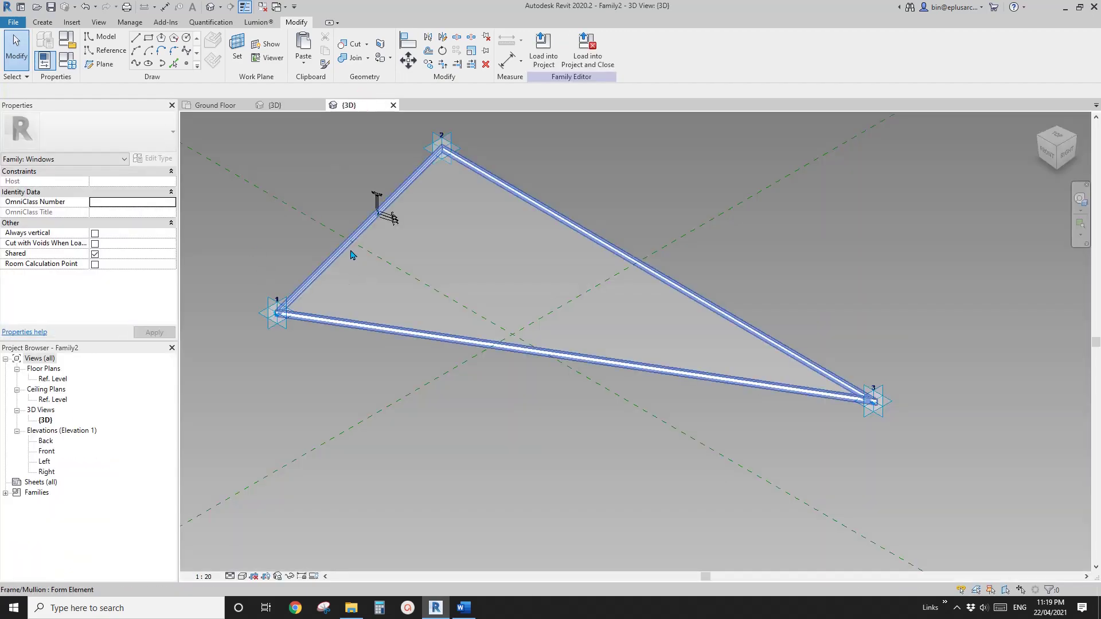
left_click(346, 251)
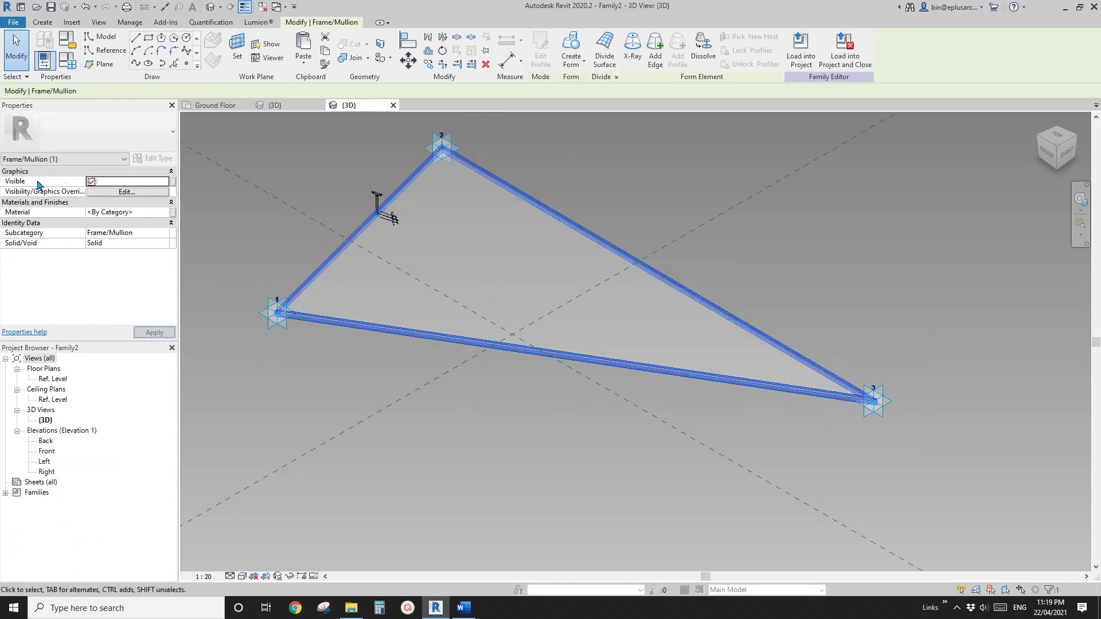
left_click(92, 181)
left_click(802, 47)
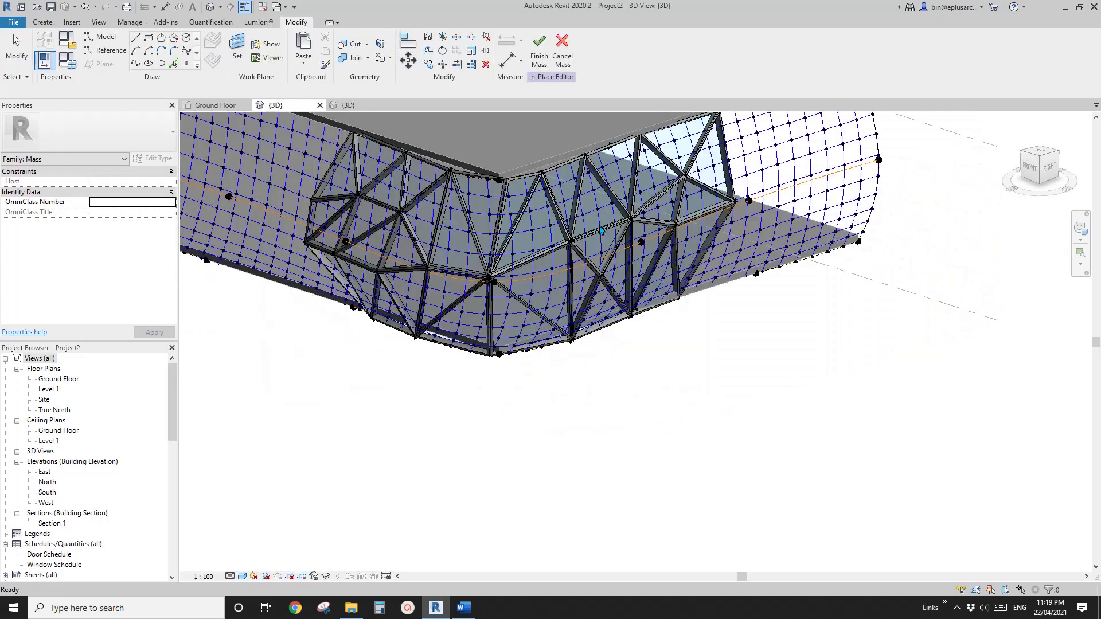
- Examine the panel frames and how they meet at a mid-height node, and check the whole framed corner
middle_click_drag(594, 270, 529, 290, "shift")
scroll(493, 300, "up", 3)
scroll(471, 243, "up", 6)
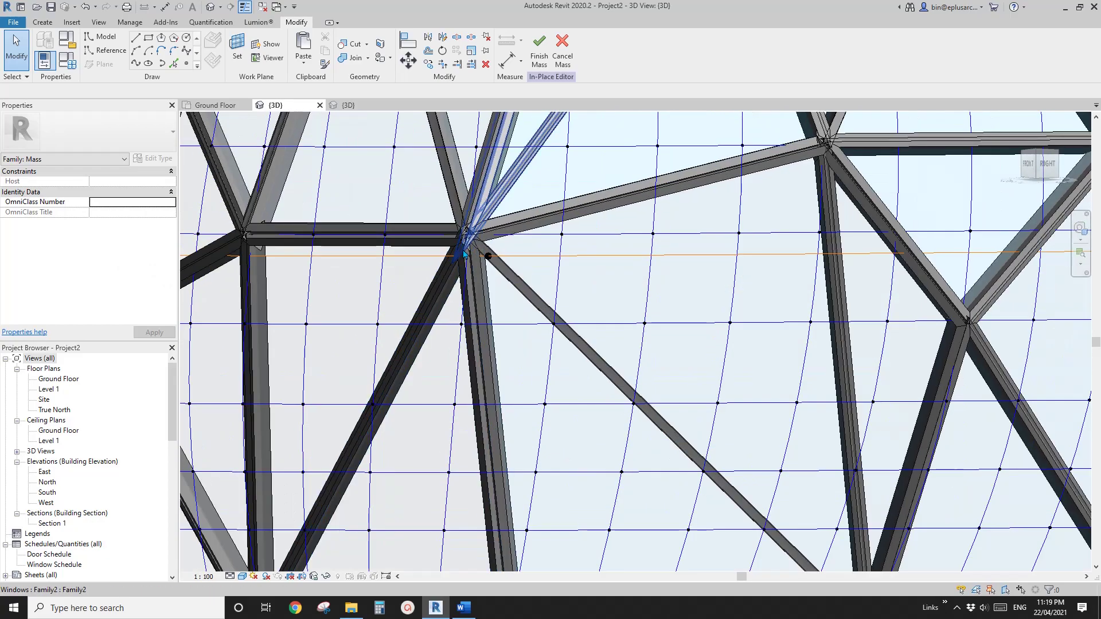
scroll(471, 243, "up", 3)
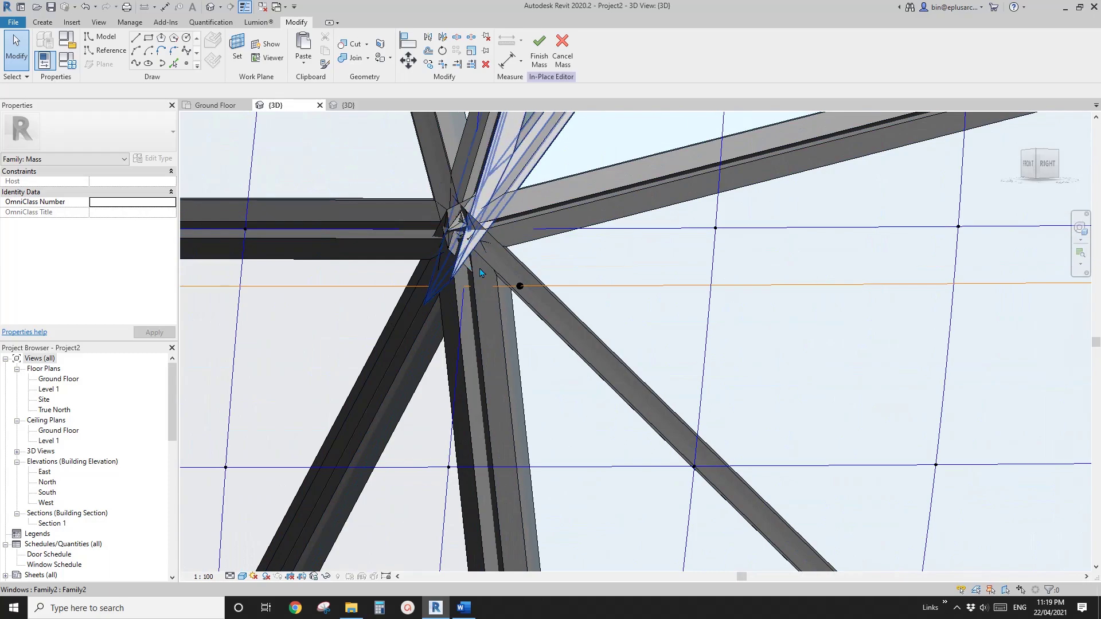
scroll(481, 273, "down", 7)
middle_click_drag(514, 278, 568, 344, "shift")
scroll(580, 350, "down", 5)
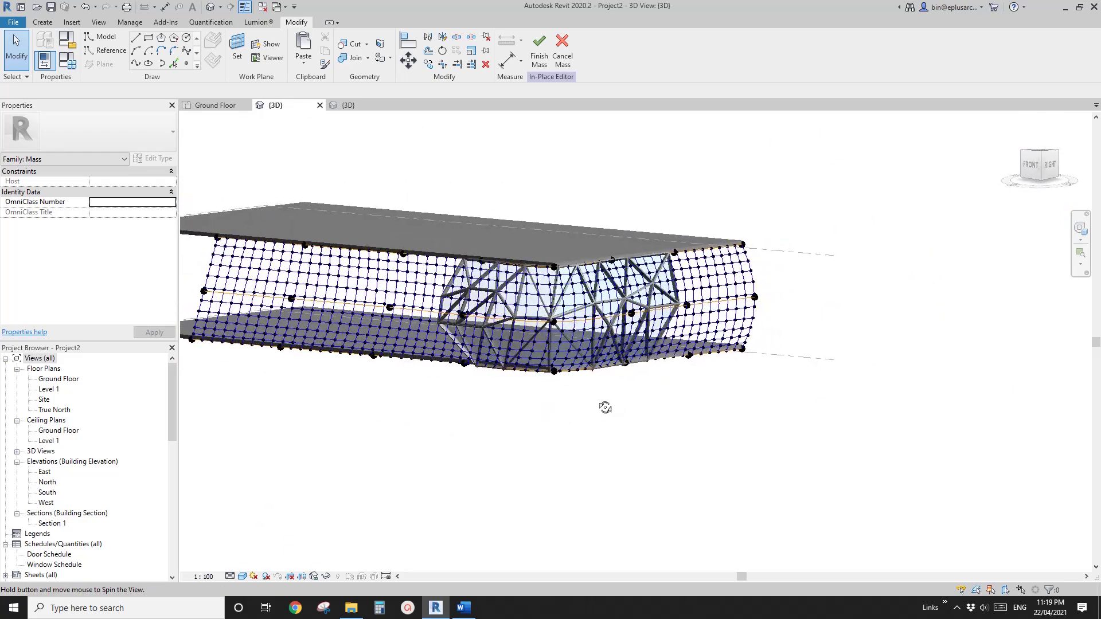
middle_click_drag(599, 422, 602, 432)
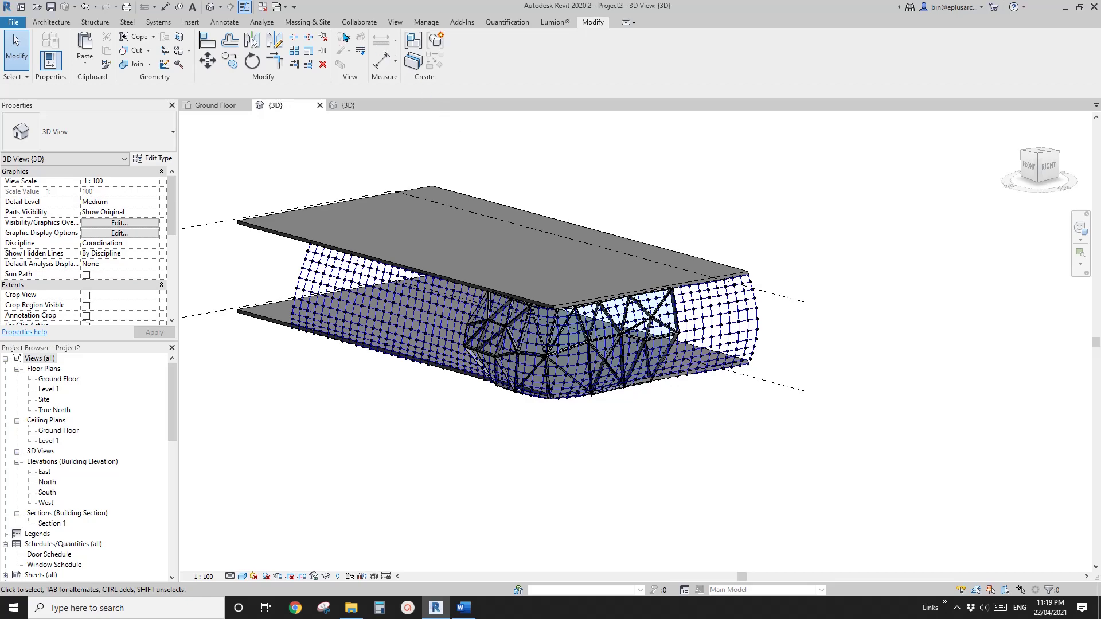
- With the in-place mass finished, turn off the mass display and examine the framed panels on their own
left_click(319, 23)
left_click(71, 55)
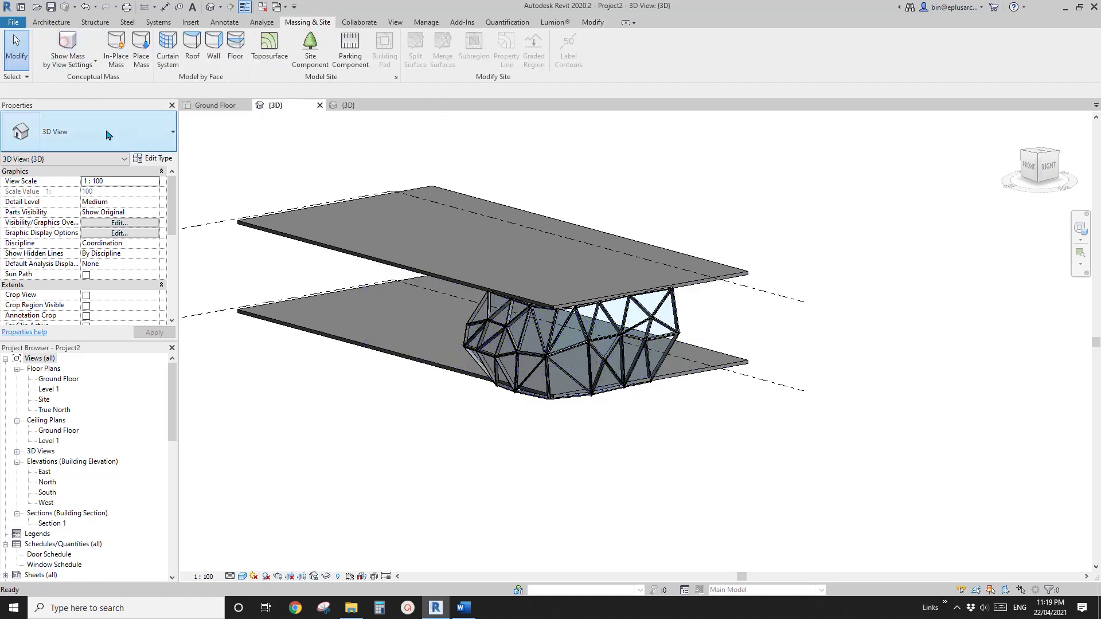
middle_click_drag(356, 265, 570, 360, "shift")
middle_click_drag(468, 346, 542, 408, "shift")
scroll(597, 400, "up", 1)
- Show the mass again and open the facade mass for in-place editing
left_click(68, 54)
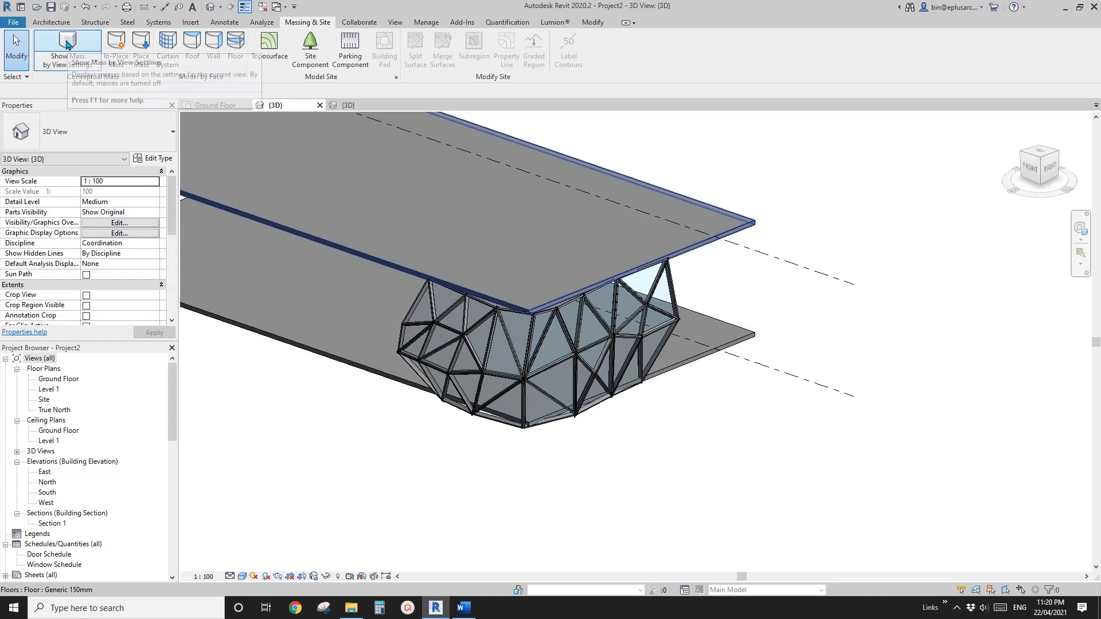
left_click(726, 297)
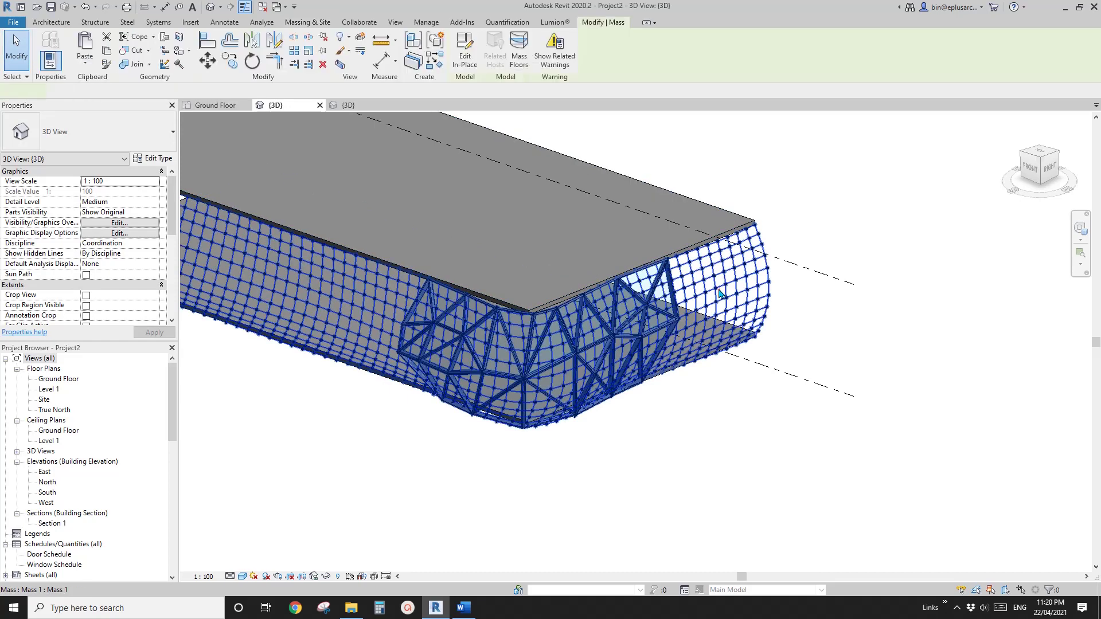
middle_click_drag(712, 281, 740, 281)
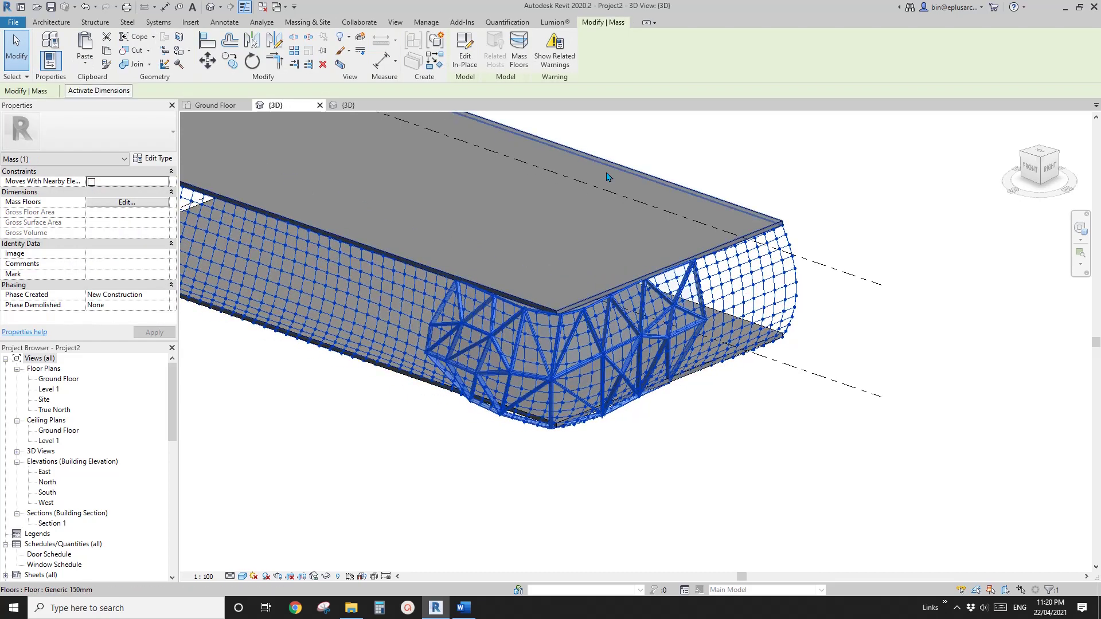
left_click(466, 63)
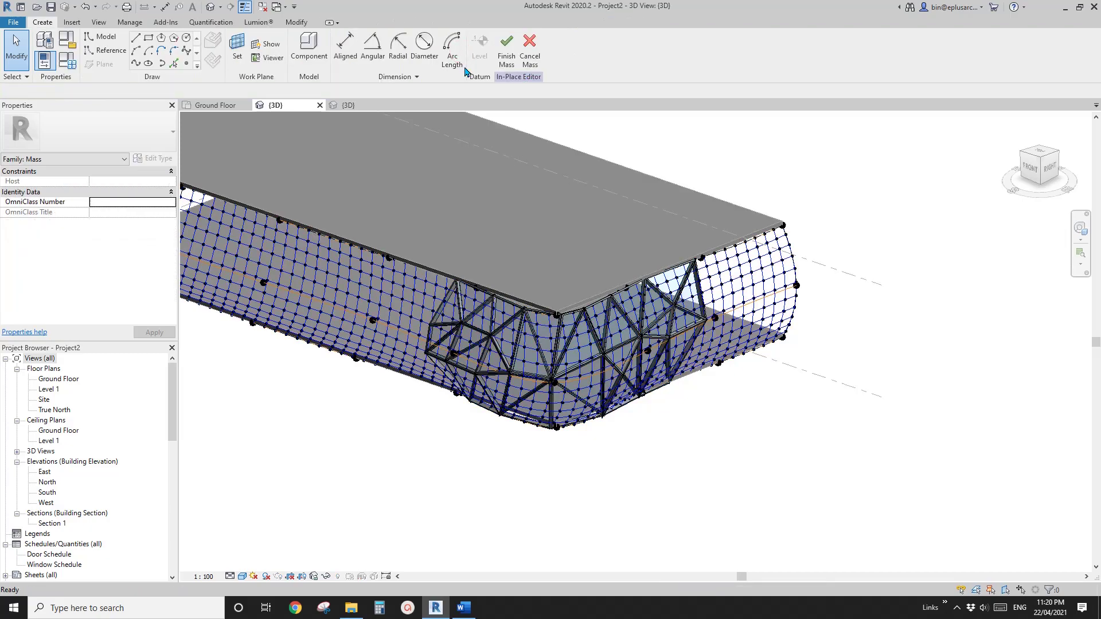
- Pull the mid-height reference point behind the right-side window panels outward from the facade
middle_click_drag(595, 282, 584, 372, "shift")
scroll(584, 372, "up", 2)
left_click(581, 341)
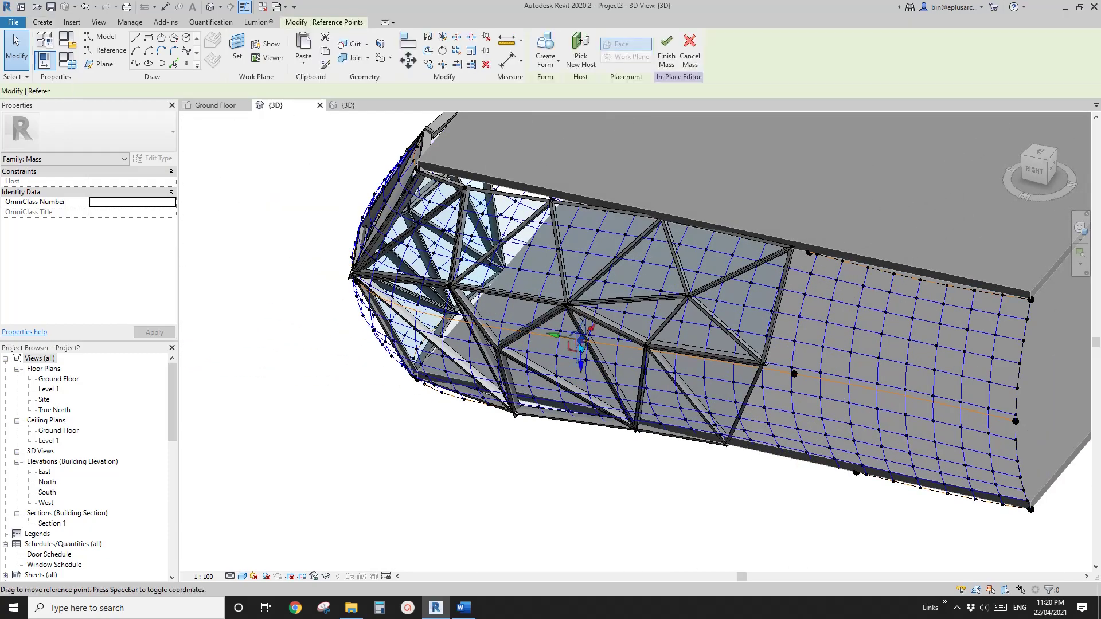
middle_click_drag(676, 317, 632, 340, "shift")
left_click_drag(632, 341, 633, 341)
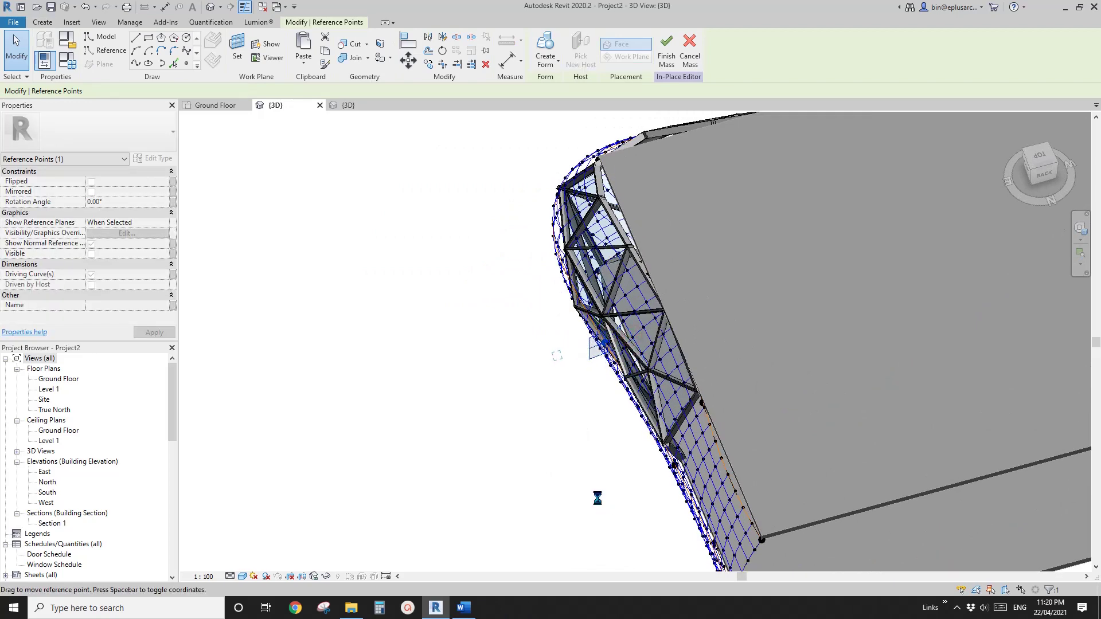
left_click_drag(597, 498, 602, 494)
middle_click_drag(613, 459, 505, 271, "shift")
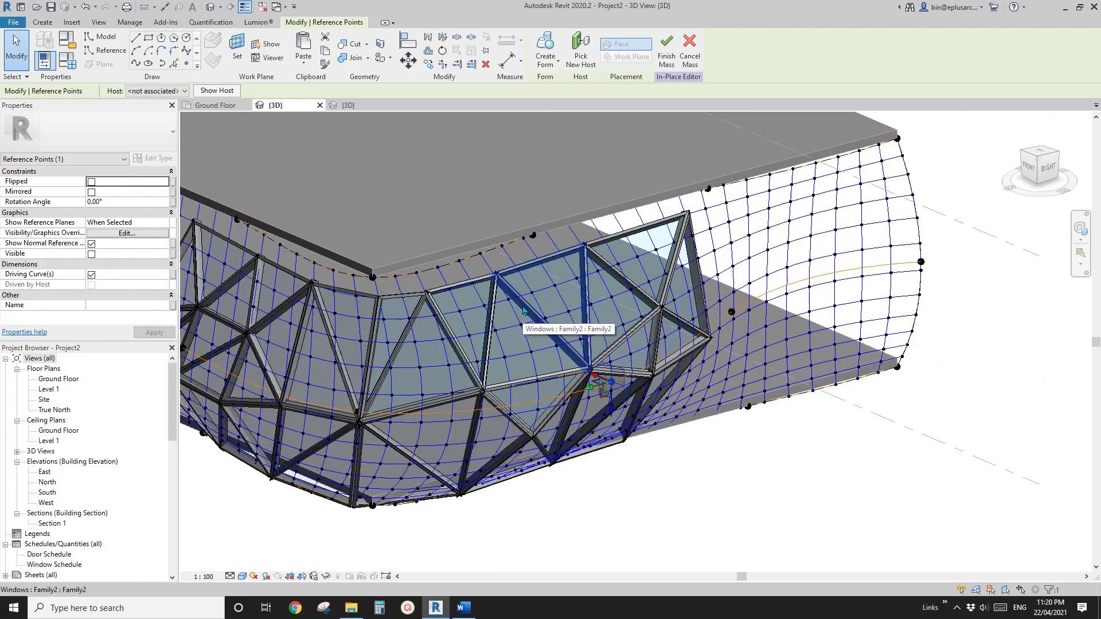
- Check how the panels sit on the divided surface's grid and undo the last reference point move
middle_click_drag(523, 310, 761, 298, "shift")
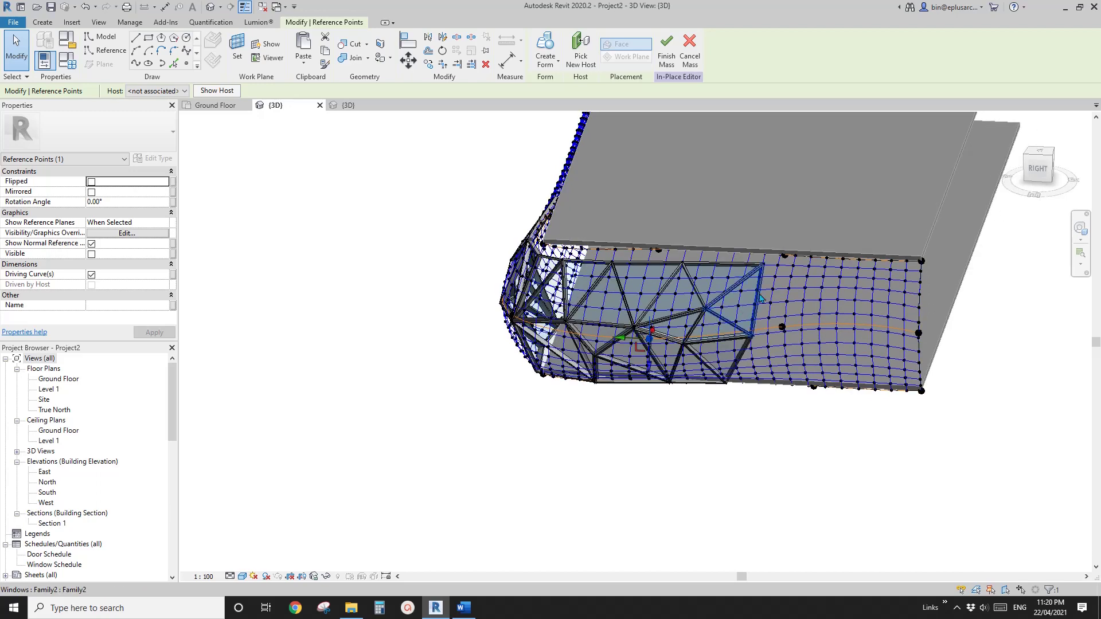
left_click(797, 291)
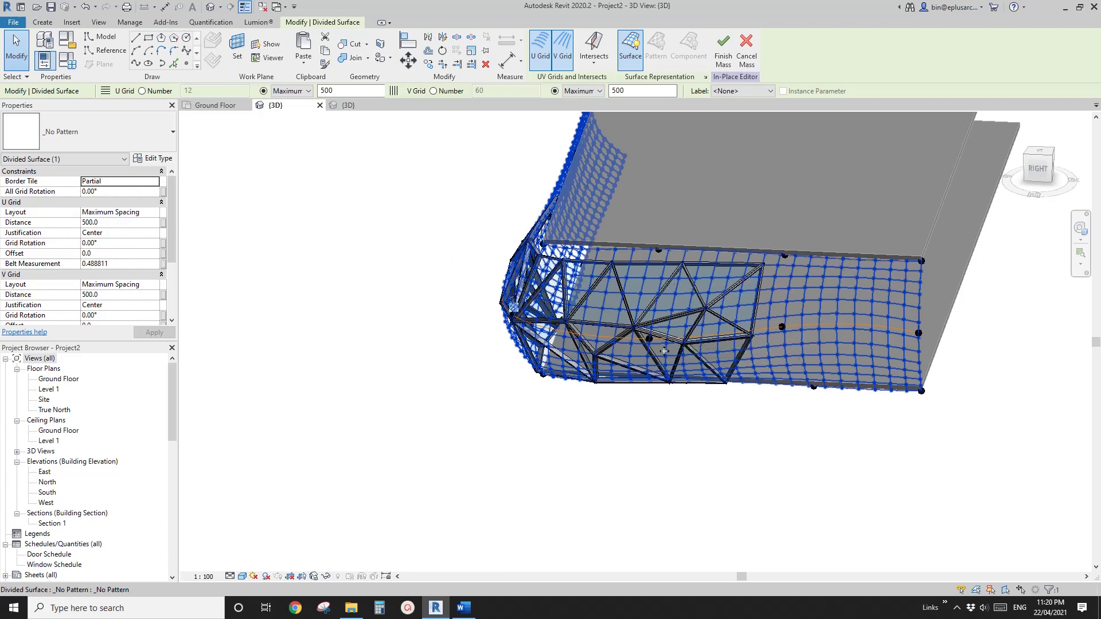
middle_click_drag(638, 366, 562, 361, "shift")
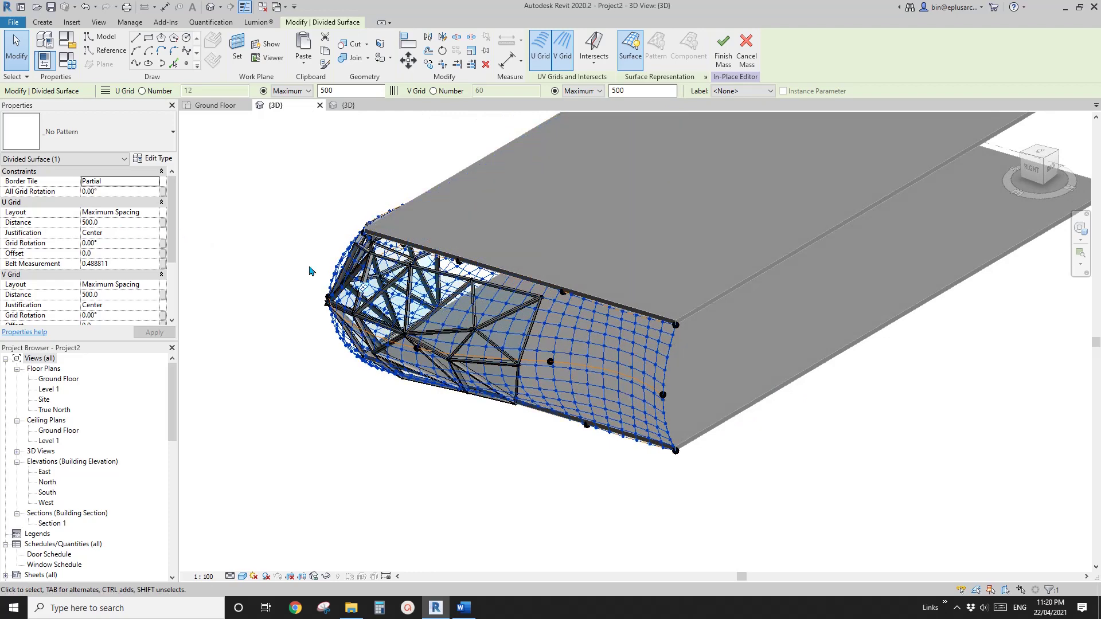
middle_click_drag(309, 271, 836, 322, "shift")
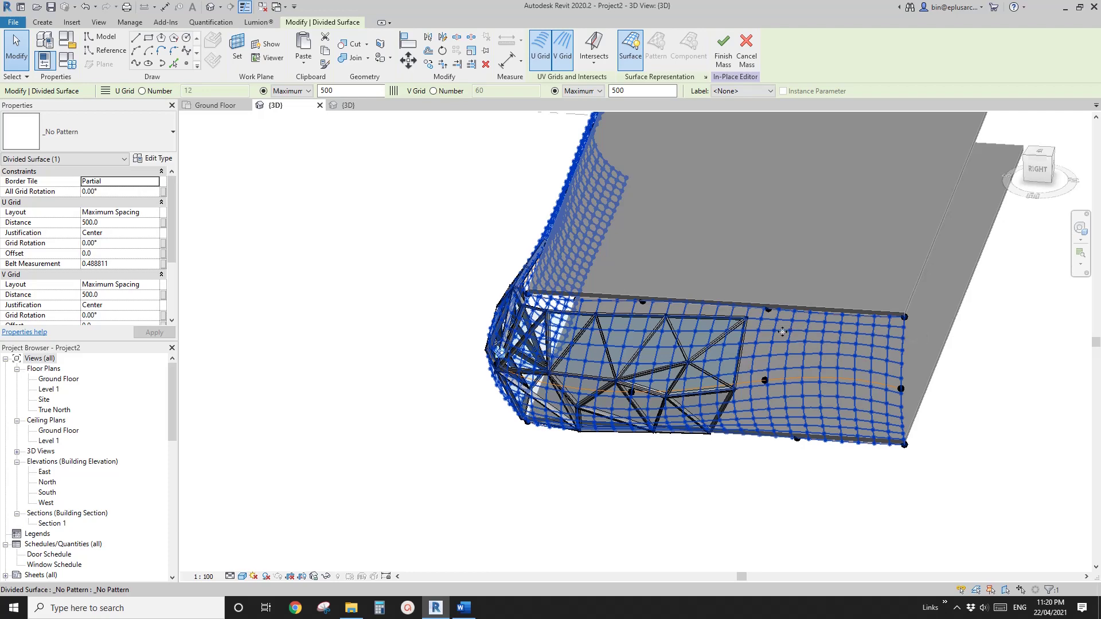
scroll(702, 361, "up", 5)
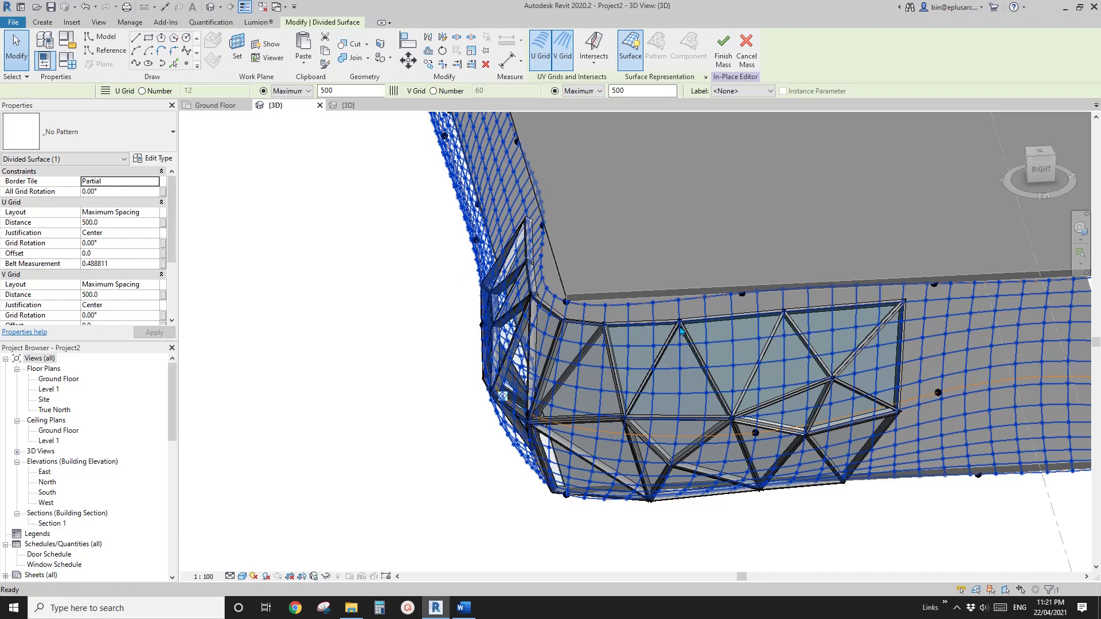
key("Escape")
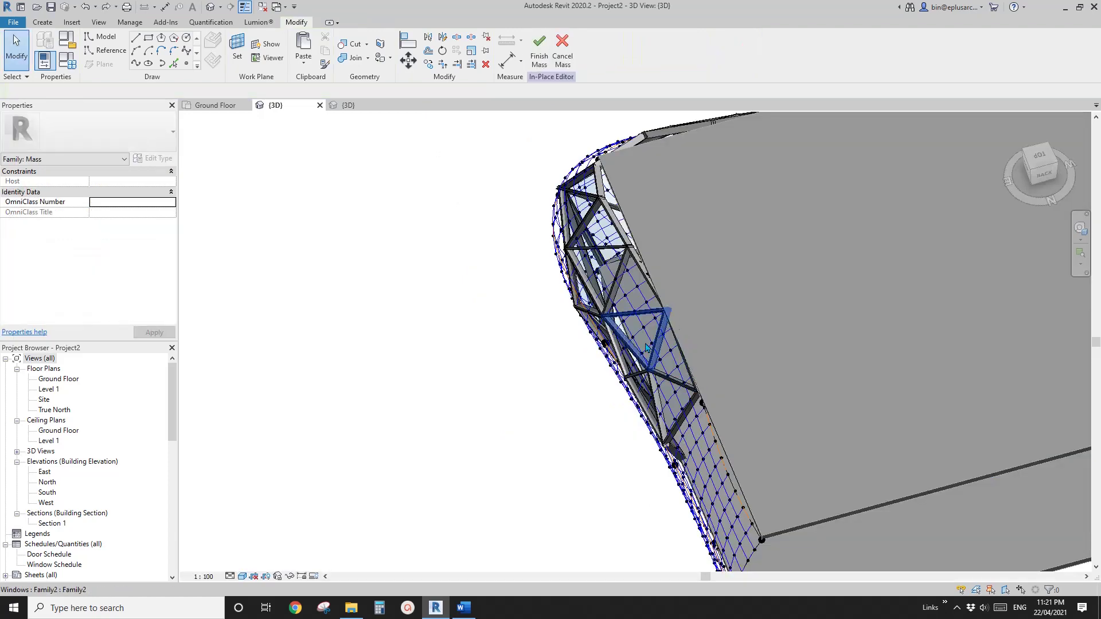
- Set both the U grid and V grid layouts of the facade's divided surface to Fixed Number
middle_click_drag(642, 398, 662, 295, "shift")
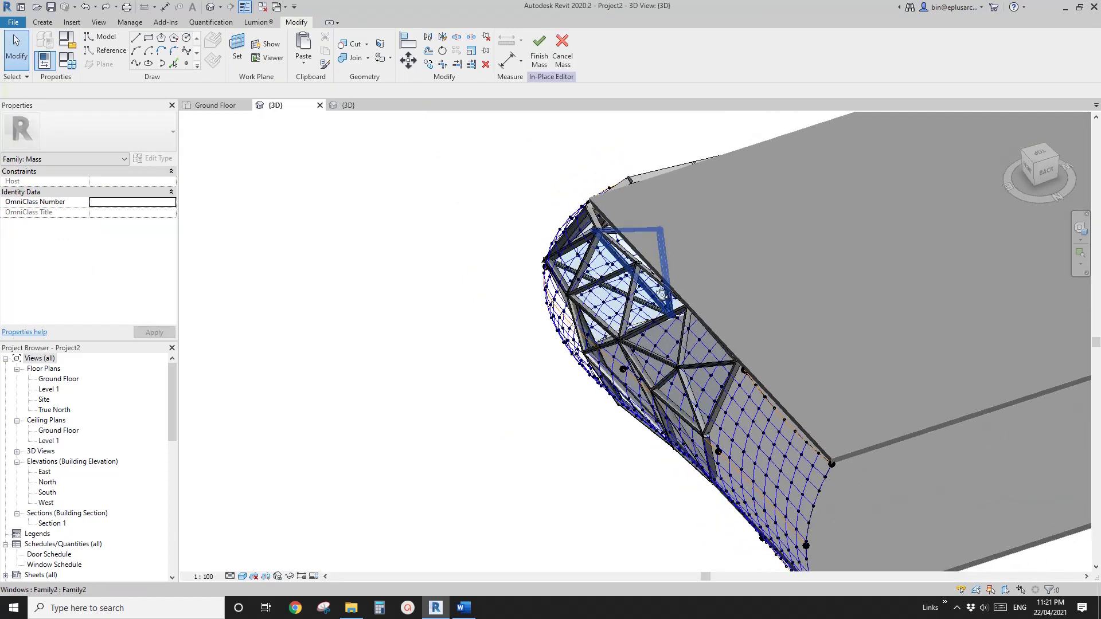
left_click(734, 342)
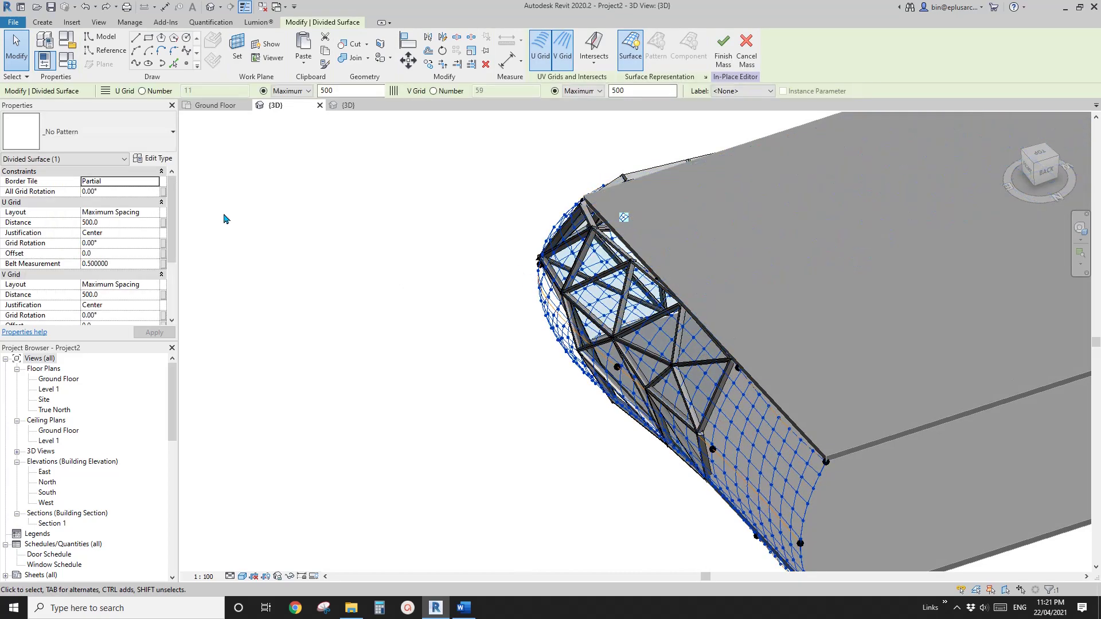
left_click(153, 213)
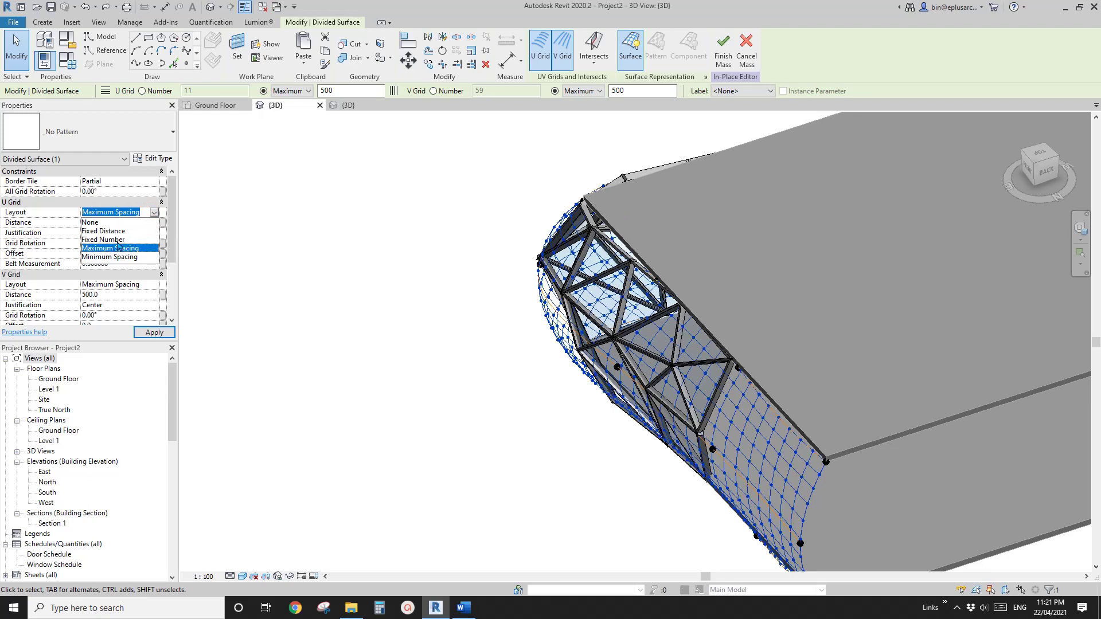
left_click(113, 239)
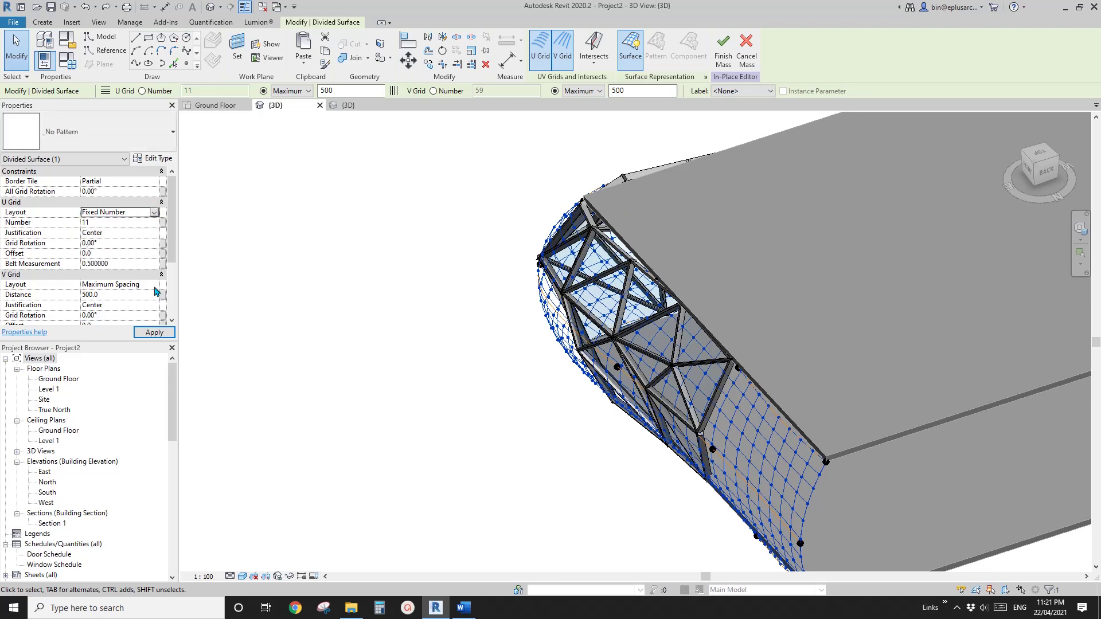
left_click(154, 285)
left_click(109, 312)
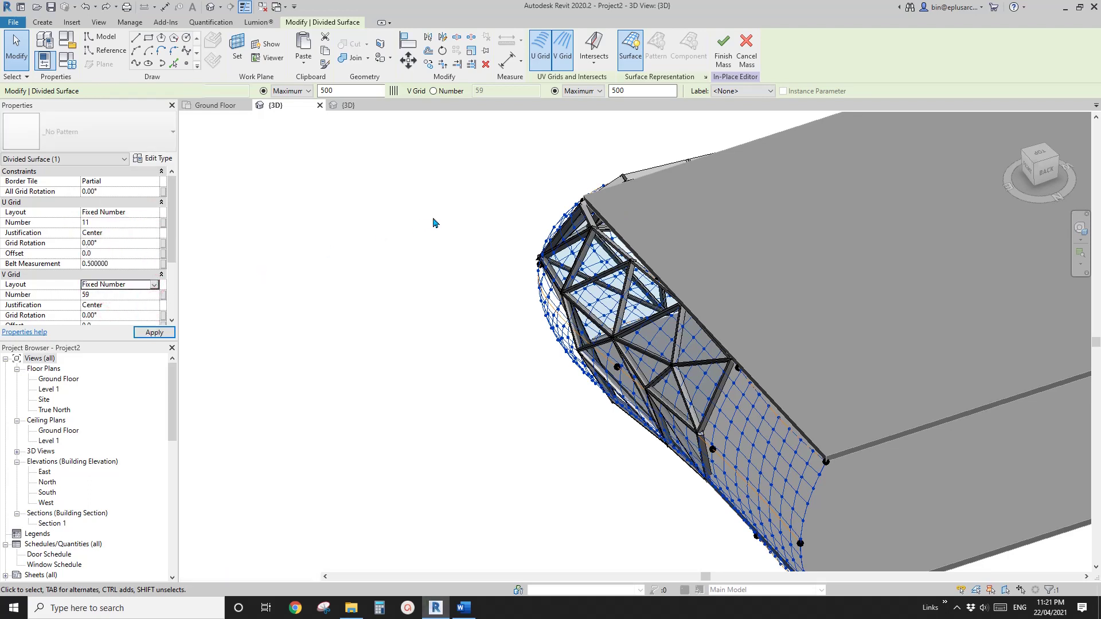
middle_click_drag(622, 223, 697, 310, "shift")
left_click(759, 417)
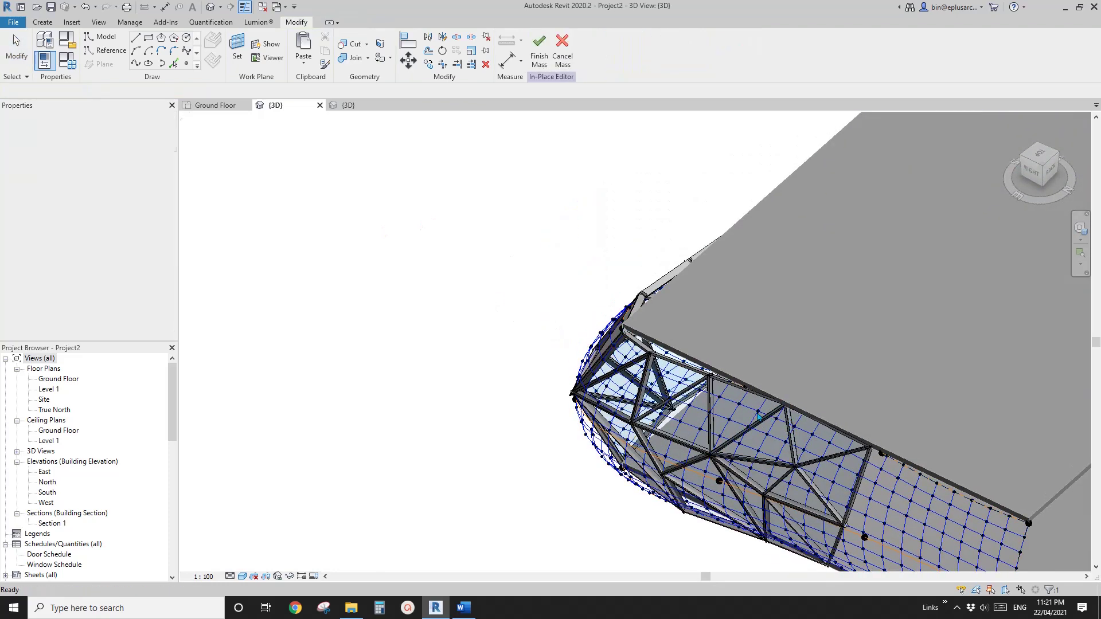
left_click(759, 417)
scroll(761, 412, "down", 1)
middle_click_drag(761, 413, 685, 337)
left_click(806, 418)
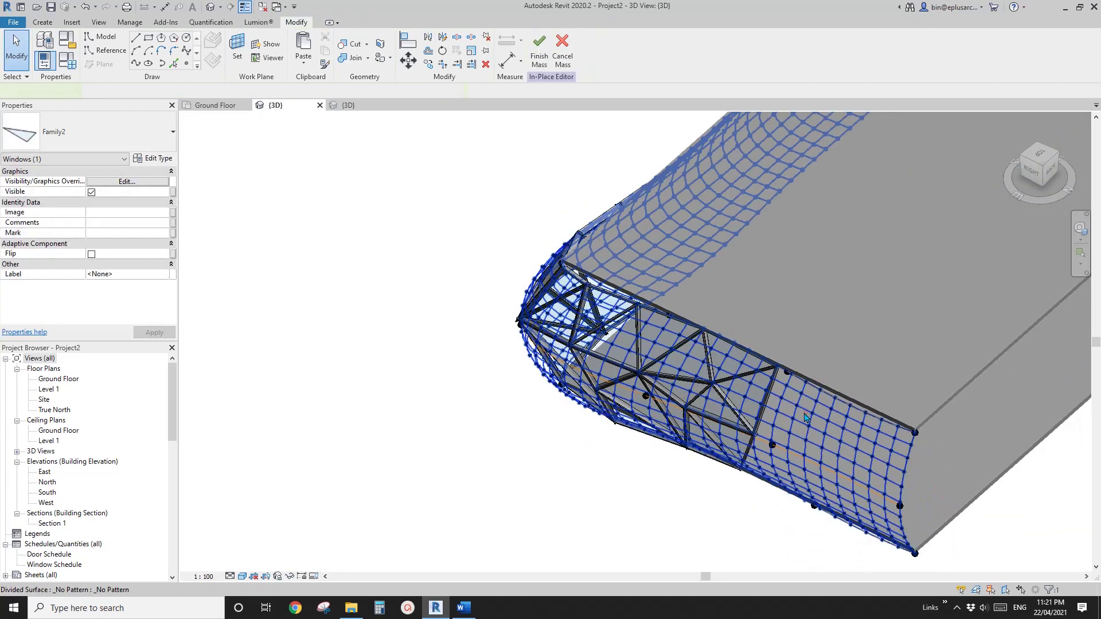
- Pull the right side's mid-height reference point well outward so the divided surface and its panels bulge
middle_click_drag(804, 417, 791, 407, "shift")
left_click(586, 390)
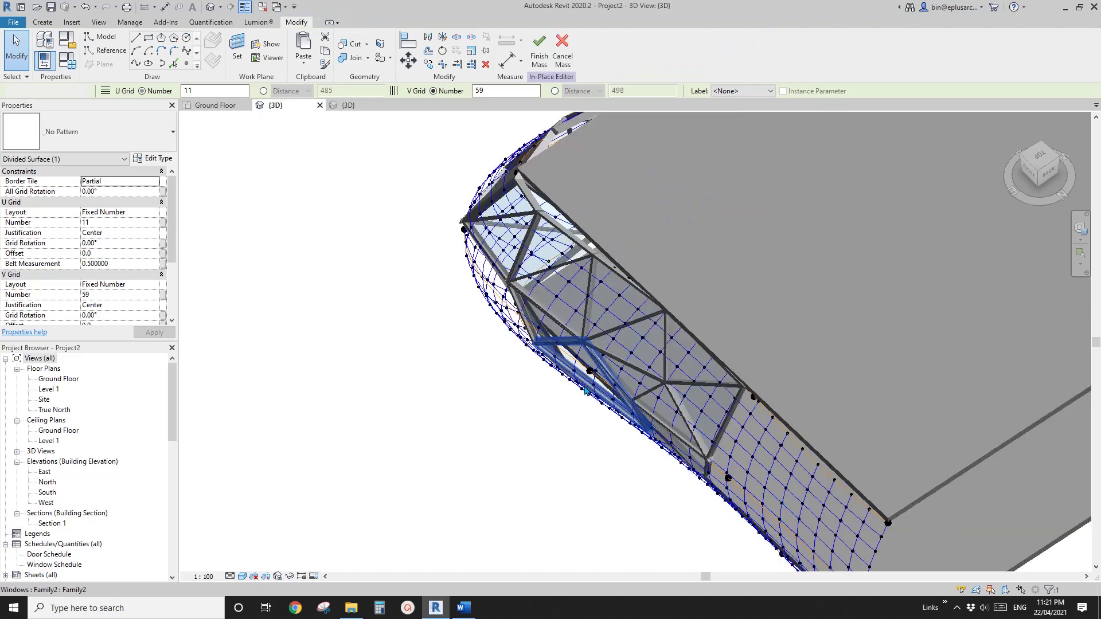
key("Escape")
middle_click_drag(586, 390, 593, 372, "shift")
left_click(593, 370)
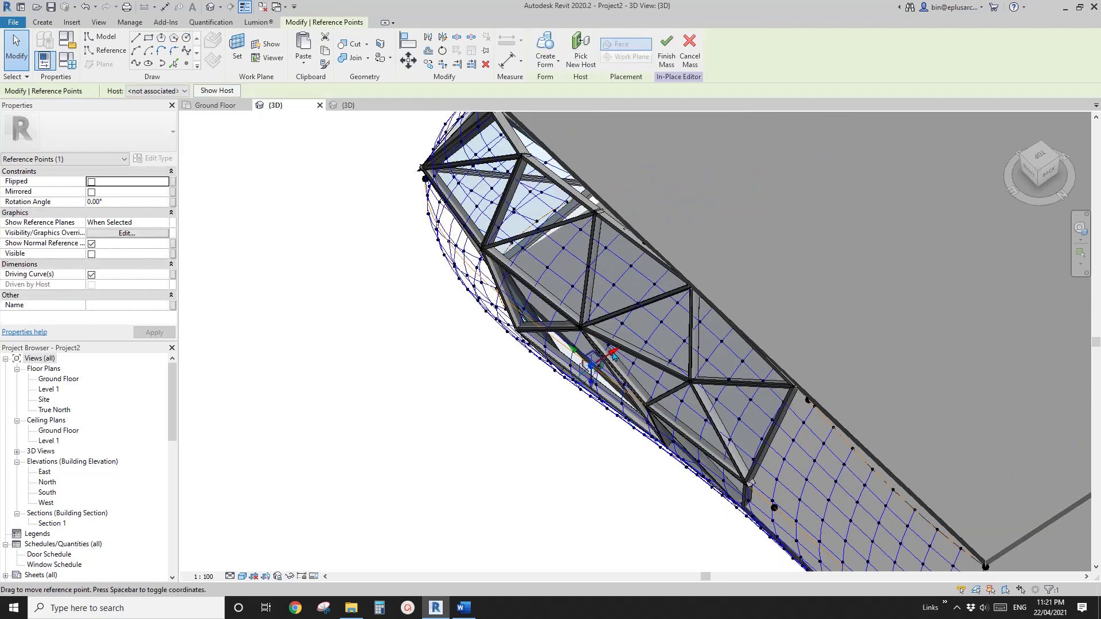
left_click_drag(613, 356, 597, 365)
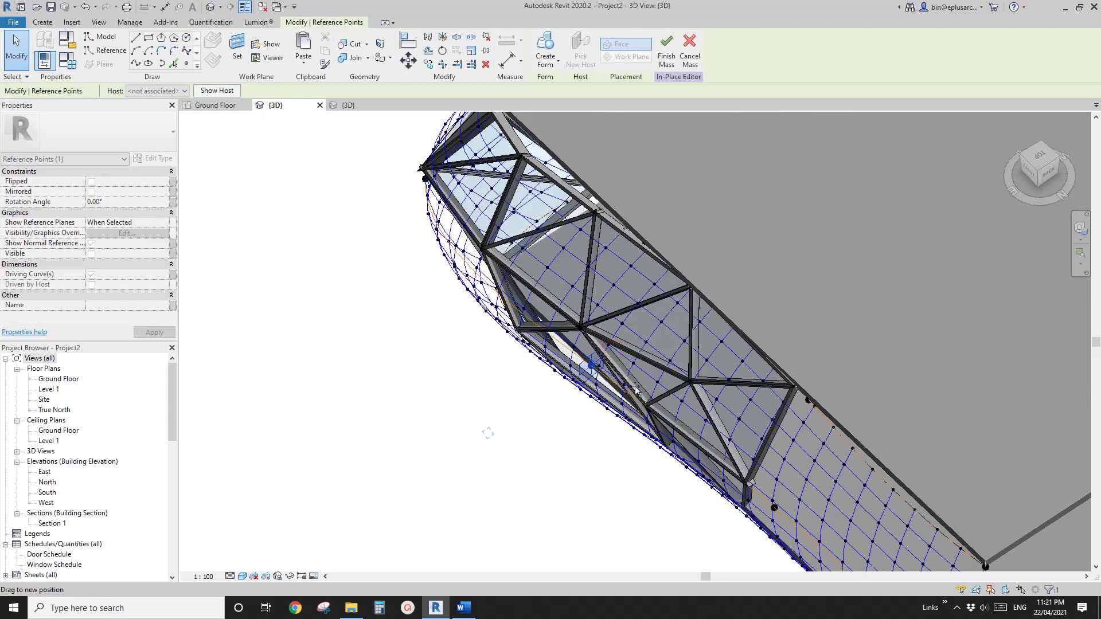
left_click_drag(635, 390, 634, 392)
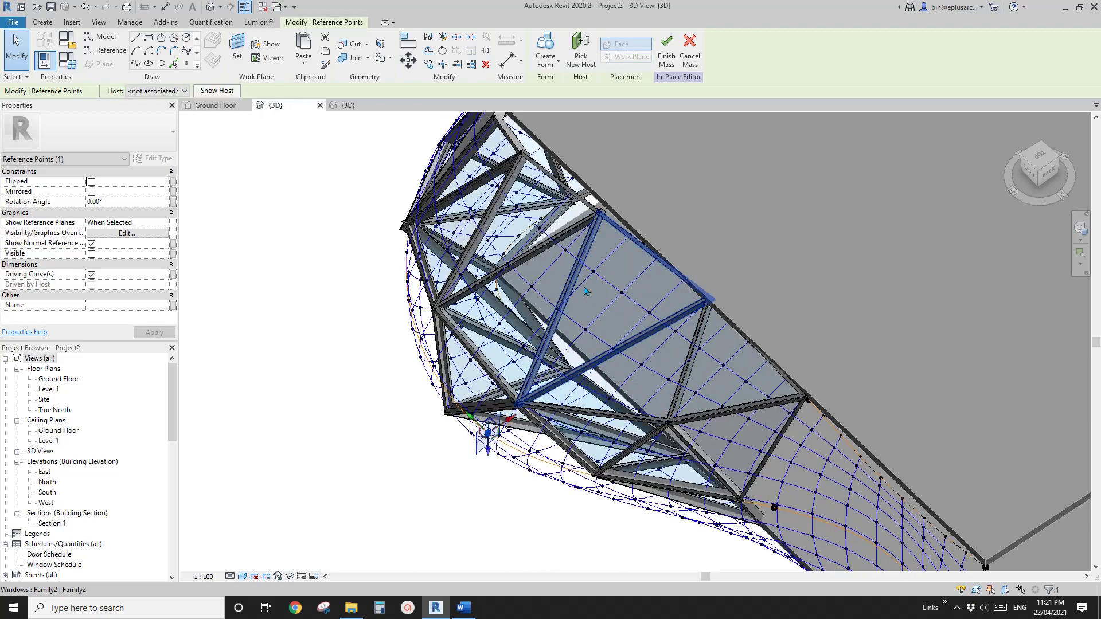
middle_click_drag(594, 360, 492, 215, "shift")
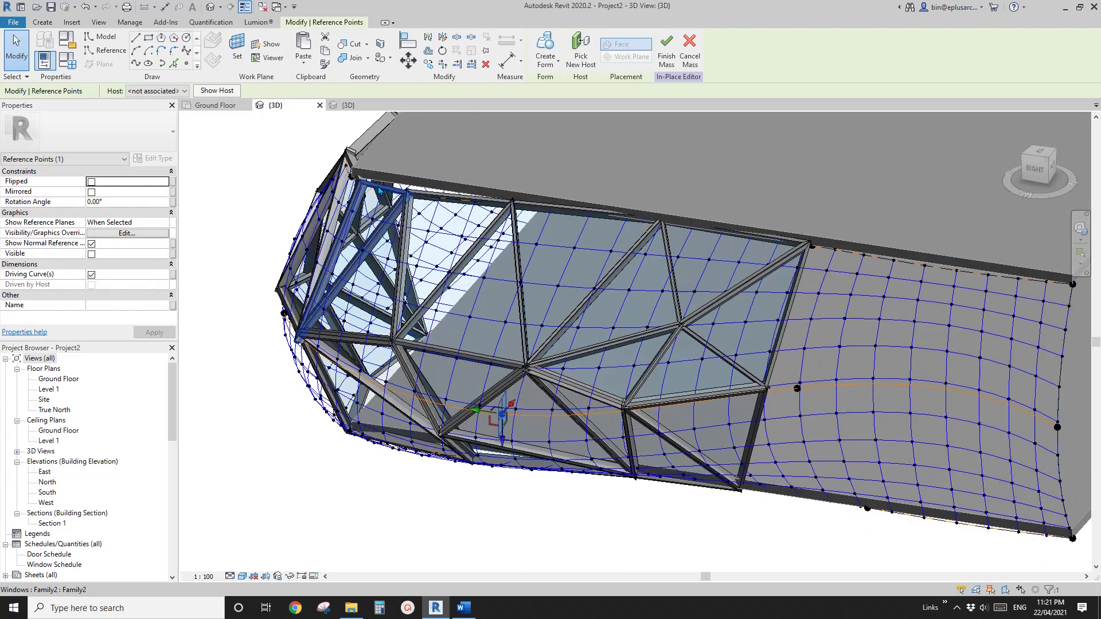
- Push the same right-side reference point back inward and readjust its position to reshape the panelled facade
middle_click_drag(686, 310, 579, 505, "shift")
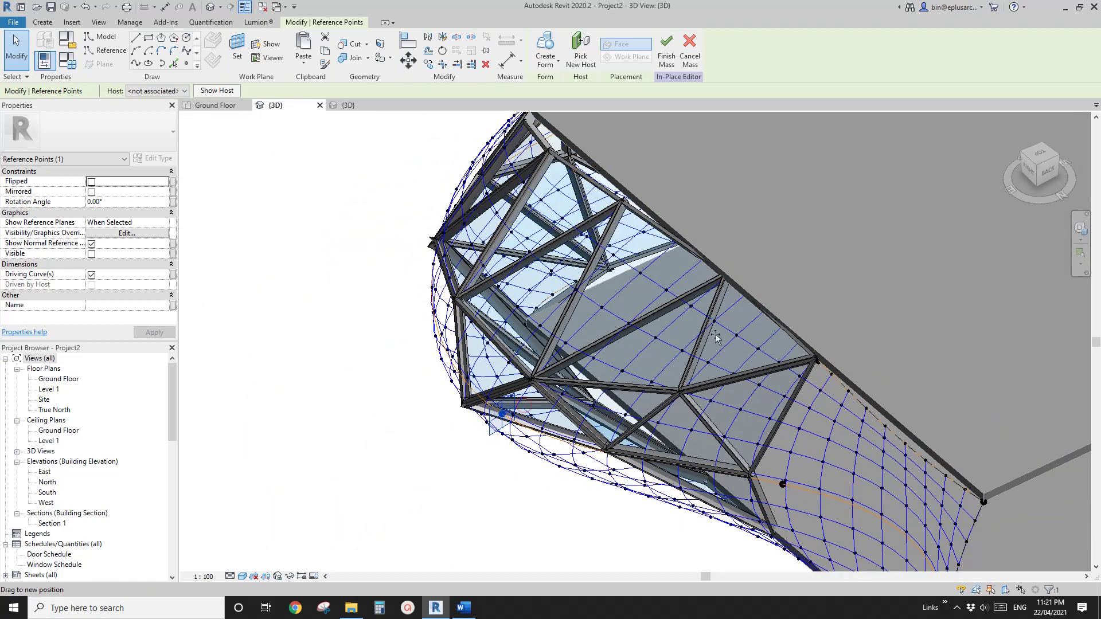
middle_click_drag(536, 461, 588, 308, "shift")
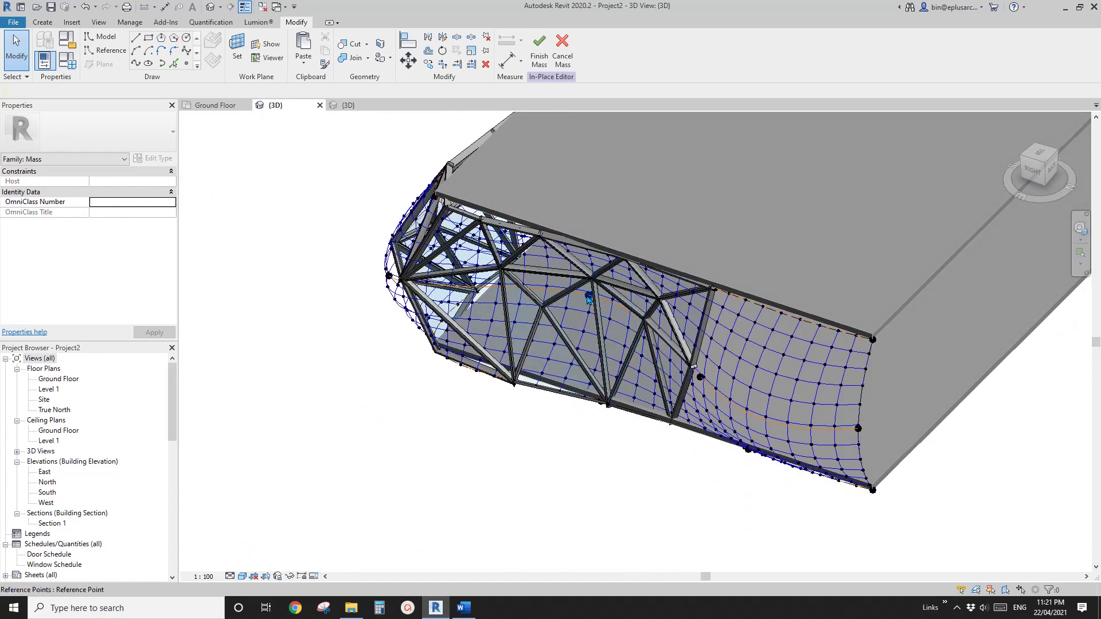
left_click(588, 299)
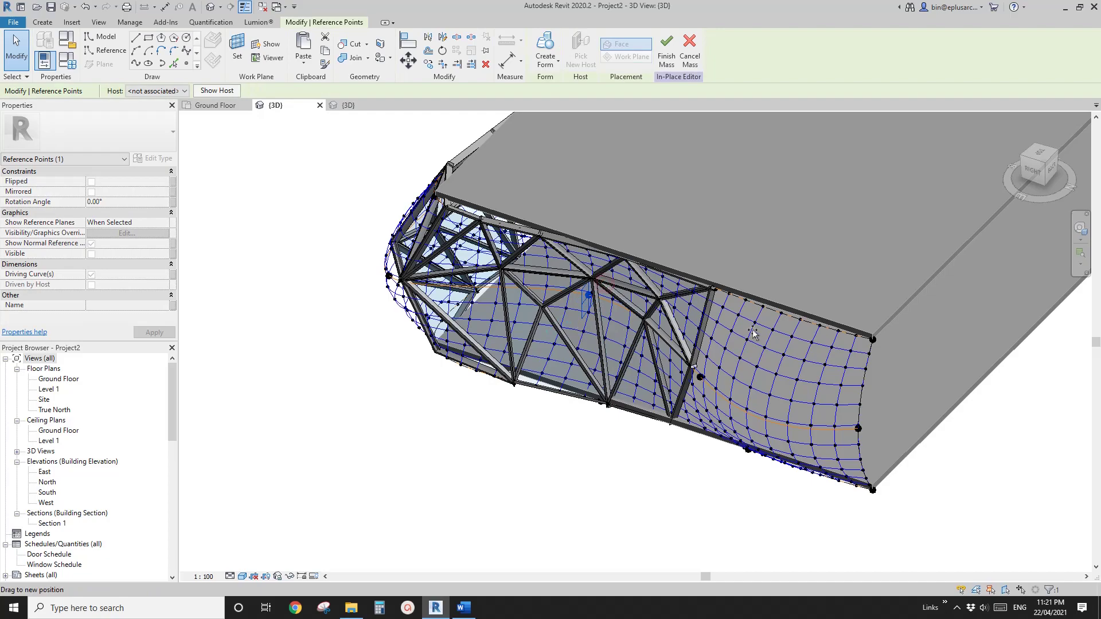
middle_click_drag(739, 329, 614, 318, "shift")
key("Escape")
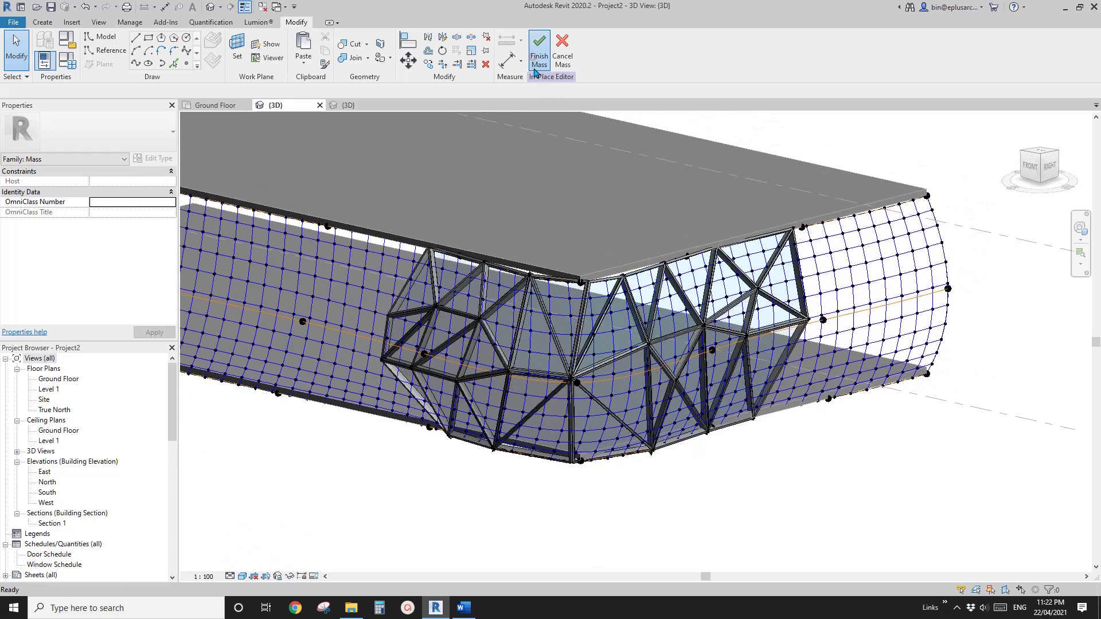
- Finish the in-place mass and hide the mass display to inspect the reshaped framed corner on its own
left_click(535, 67)
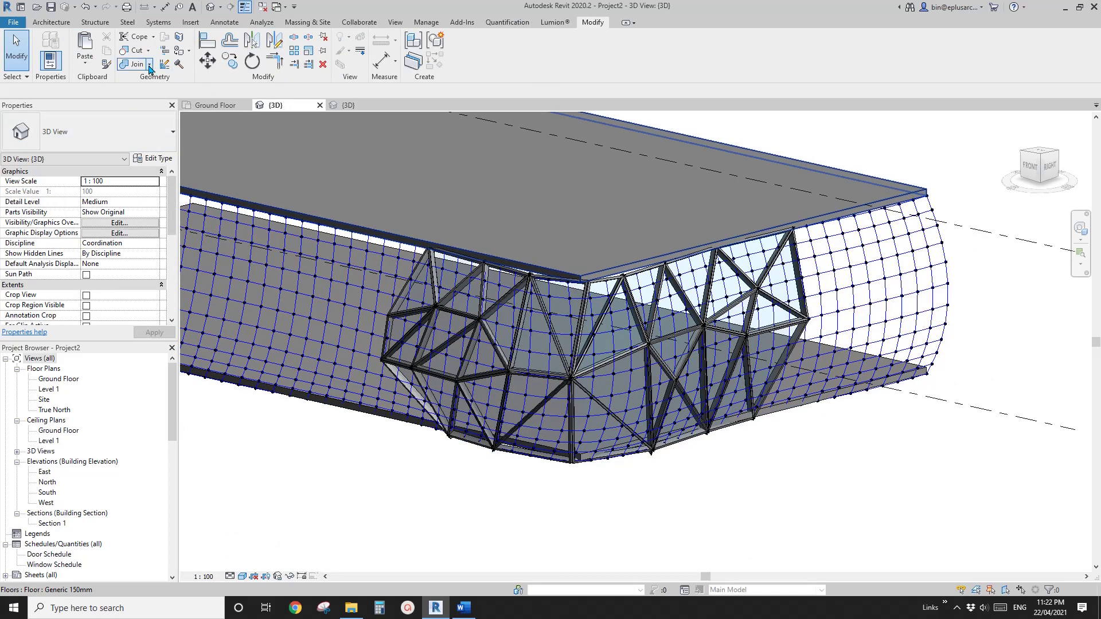
left_click(313, 22)
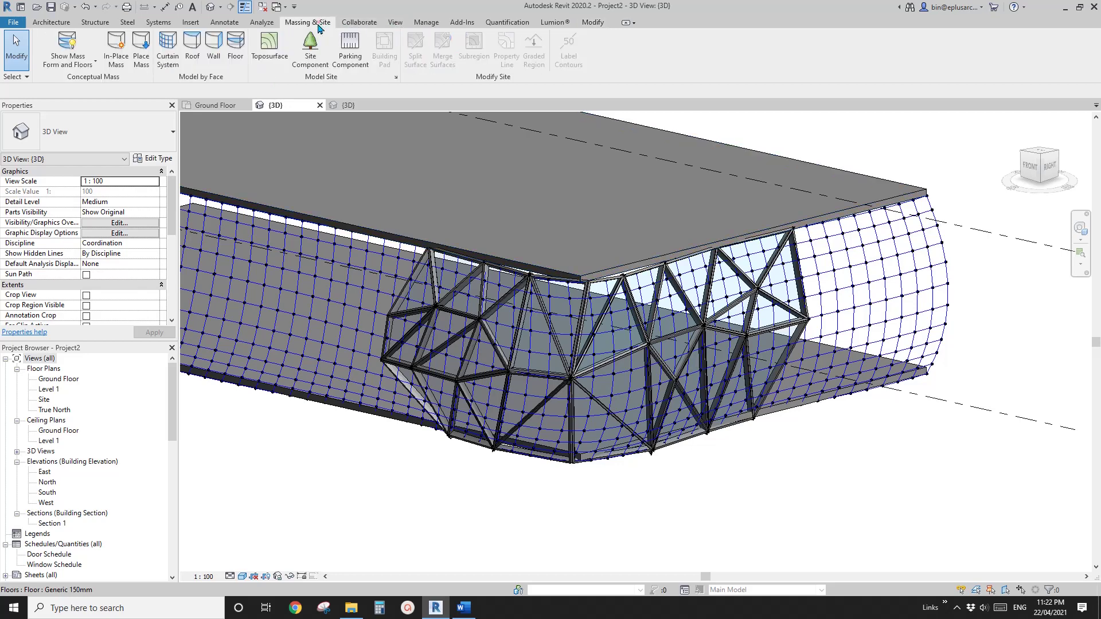
left_click(68, 43)
scroll(677, 251, "down", 1)
middle_click_drag(678, 248, 665, 271, "shift")
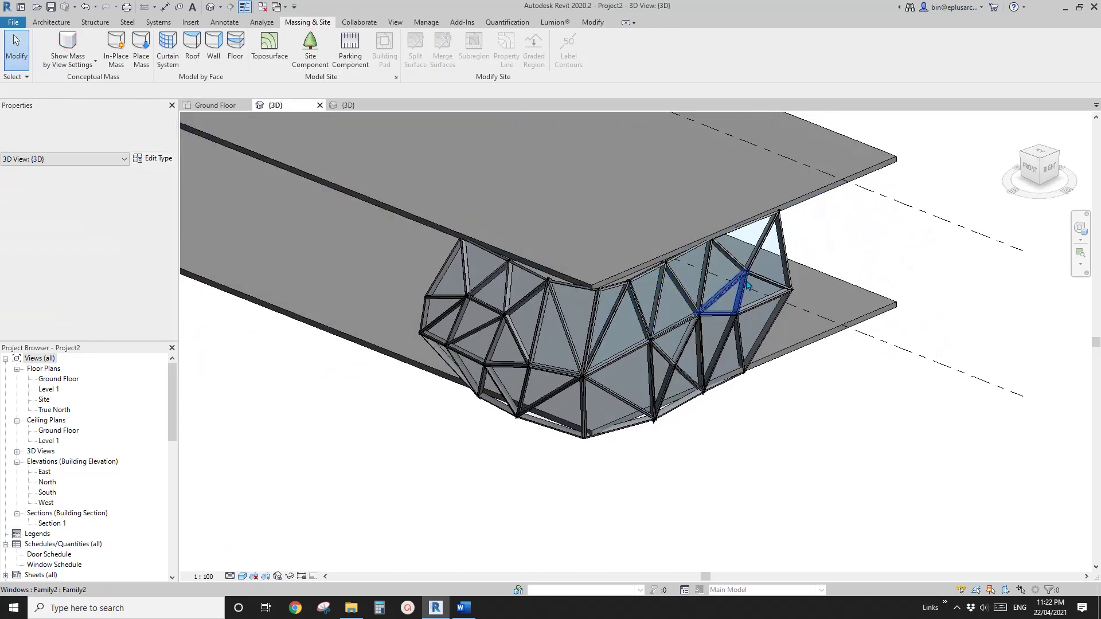
left_click(1044, 158)
scroll(463, 445, "up", 8)
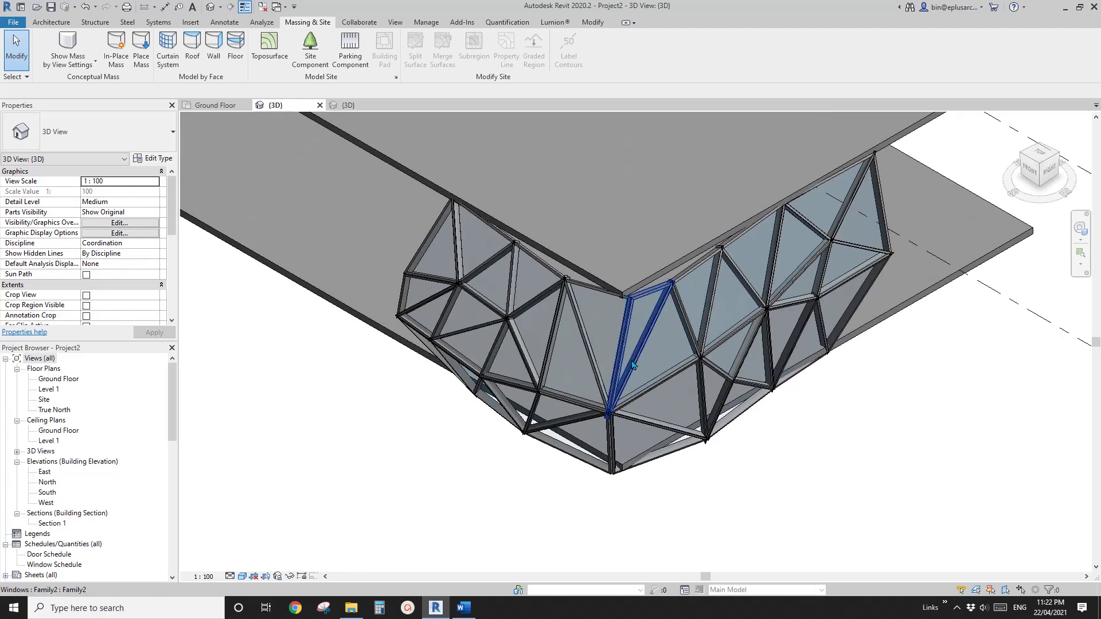
scroll(665, 274, "up", 3)
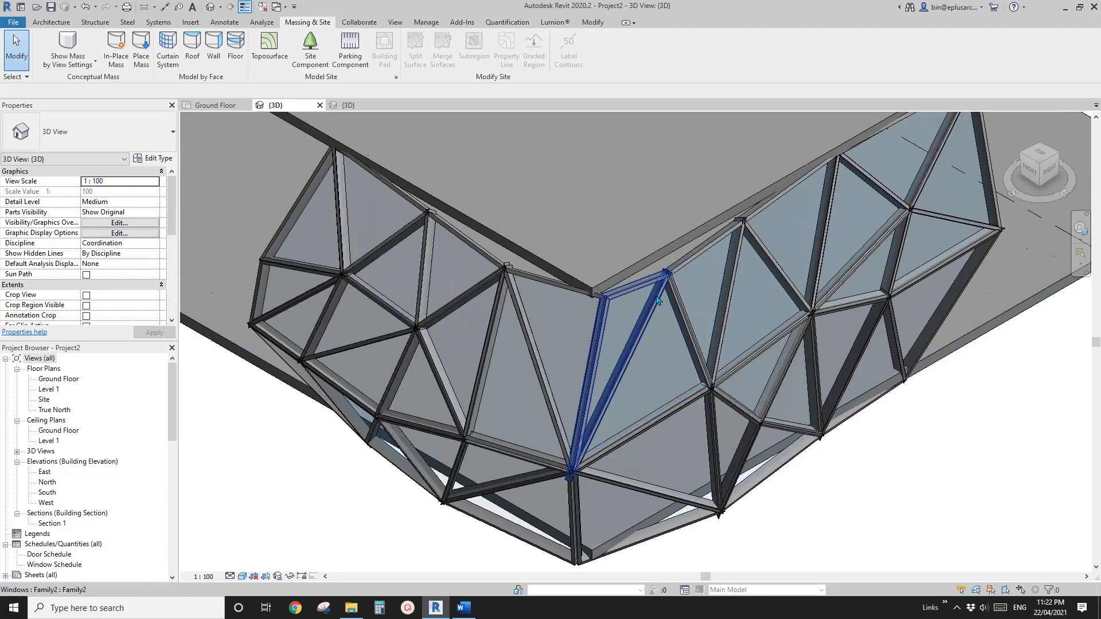
scroll(666, 274, "down", 5)
- Turn the mass display back on and reopen the facade mass for in-place editing
left_click(67, 49)
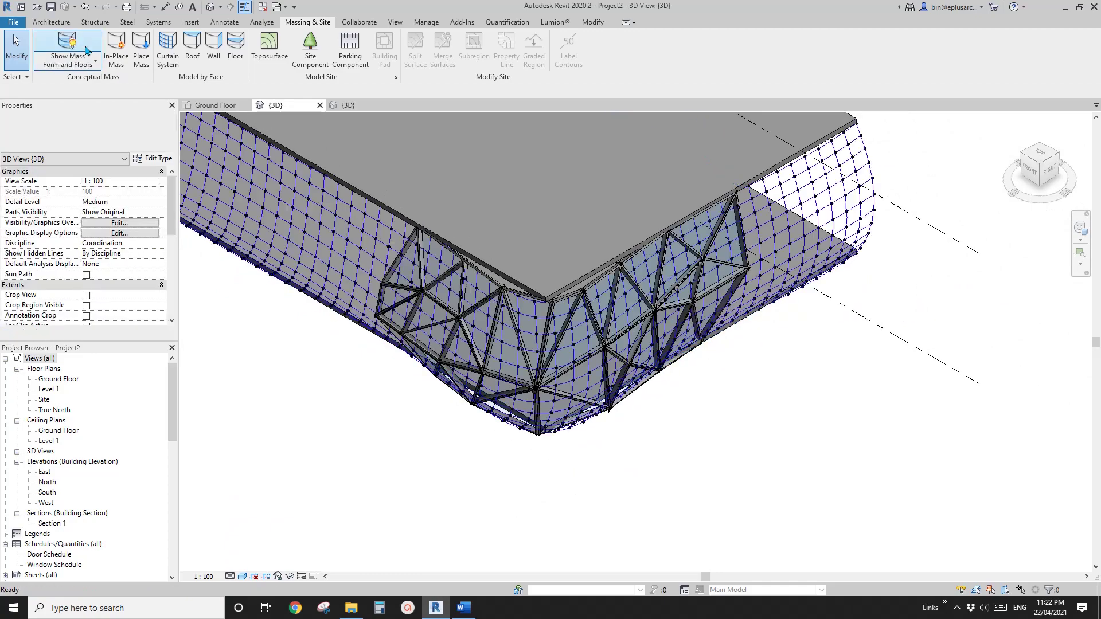
left_click(314, 196)
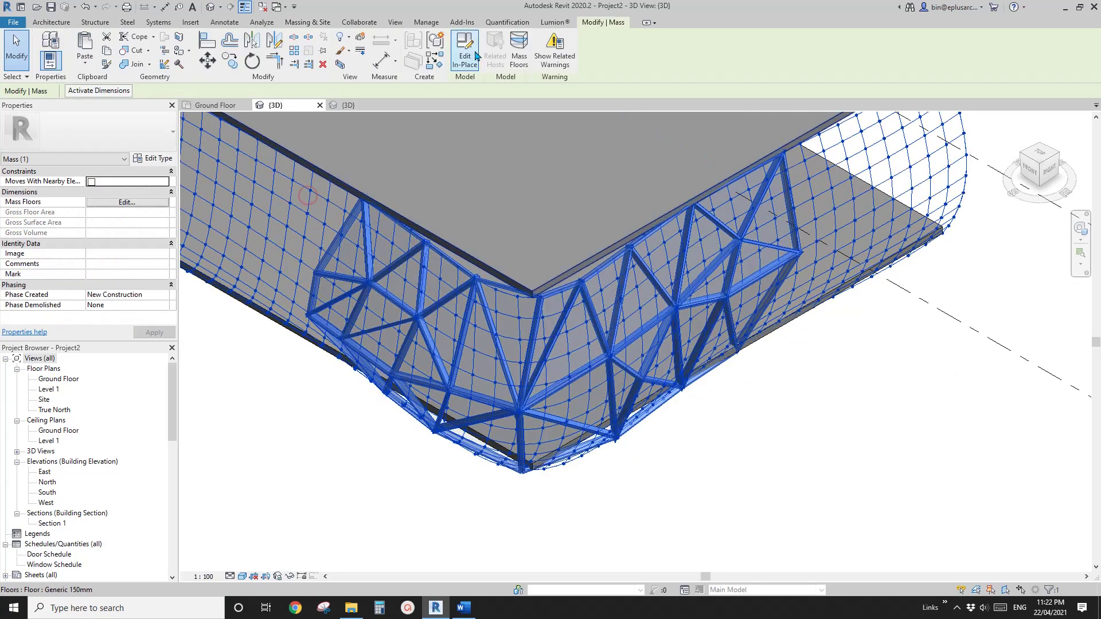
left_click(465, 49)
- Try isolating only the divided surface of the facade mass in the 3D view
scroll(580, 285, "up", 2)
scroll(579, 285, "up", 2)
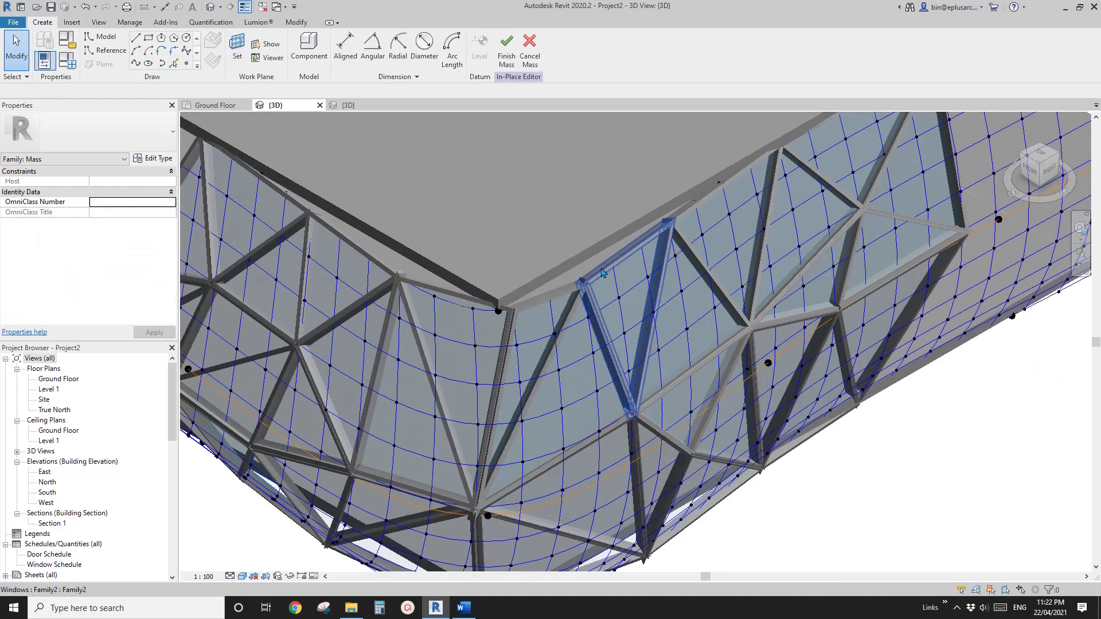
left_click(483, 313)
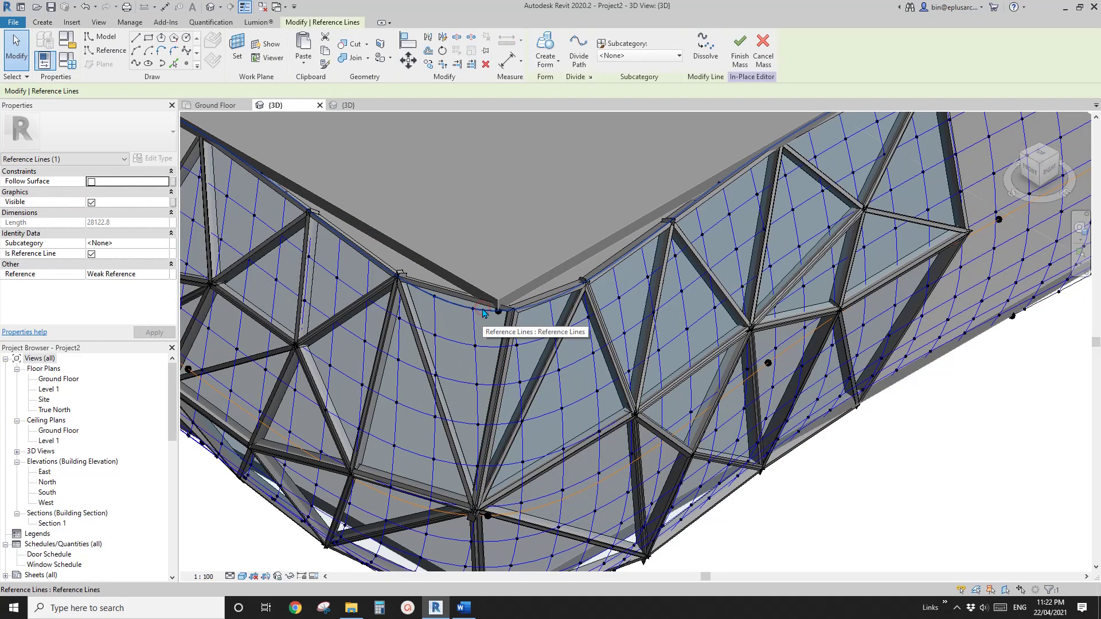
scroll(634, 265, "down", 3)
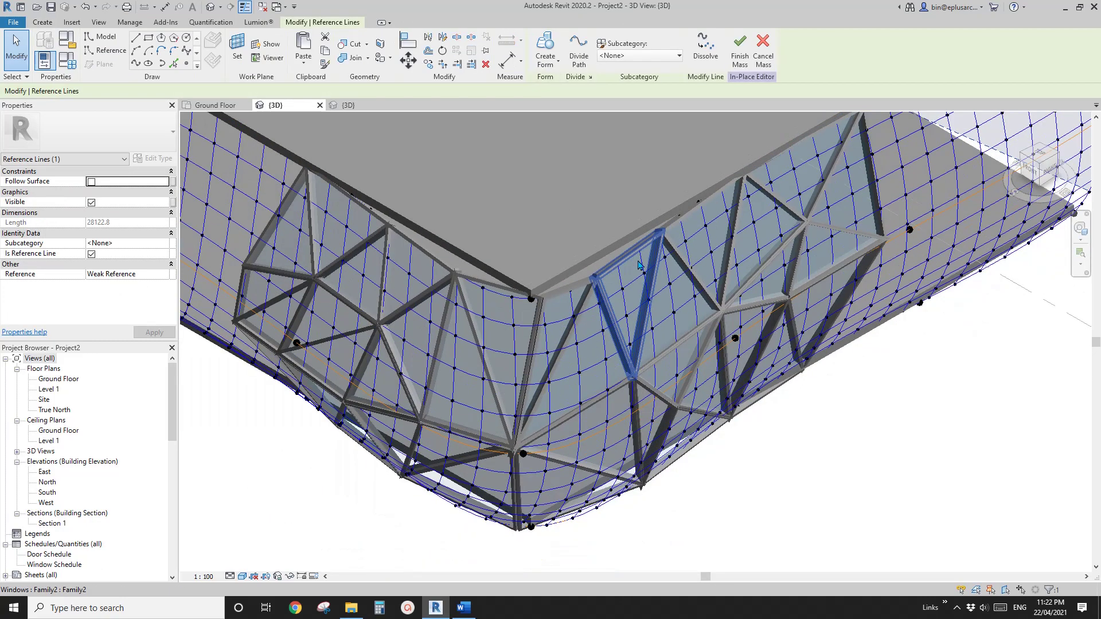
key("Escape")
left_click(869, 199)
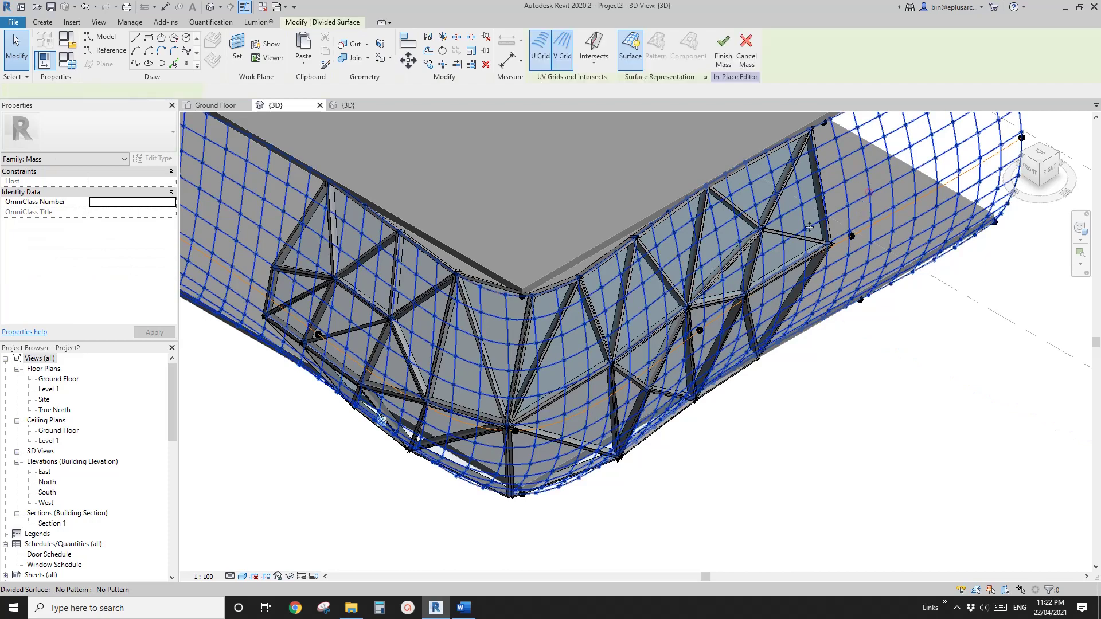
key("h")
key("i")
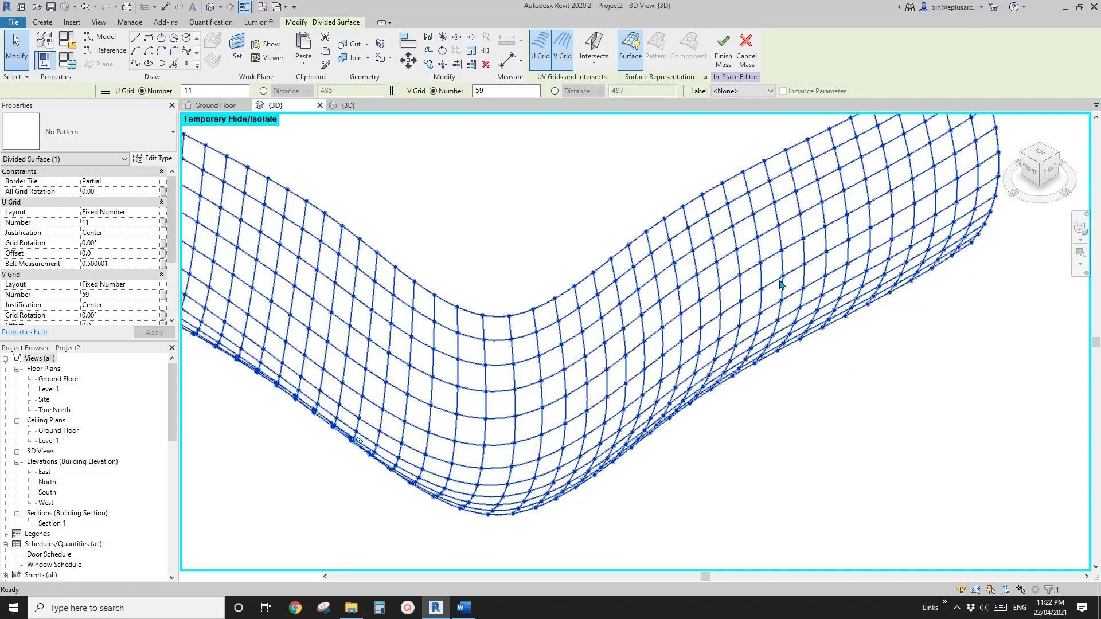
key("ctrl+z")
- Try isolating the categories of the divided surface and its mid-height reference line to view the facade grid without the floors and panels
scroll(782, 284, "down", 1)
middle_click_drag(792, 282, 728, 319)
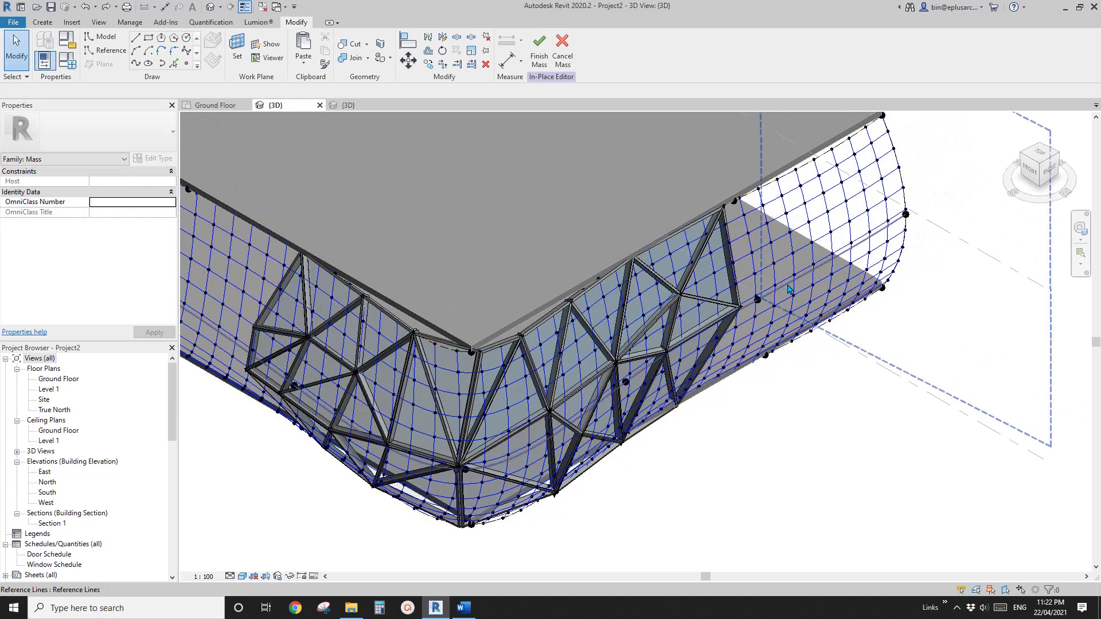
left_click(788, 289)
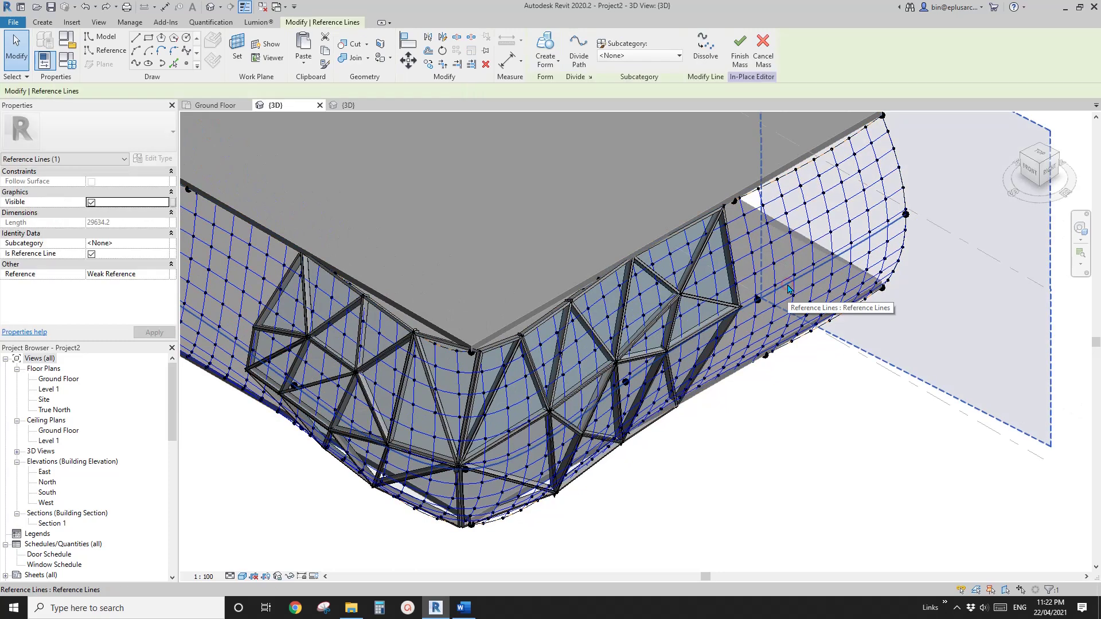
left_click(742, 240, "ctrl")
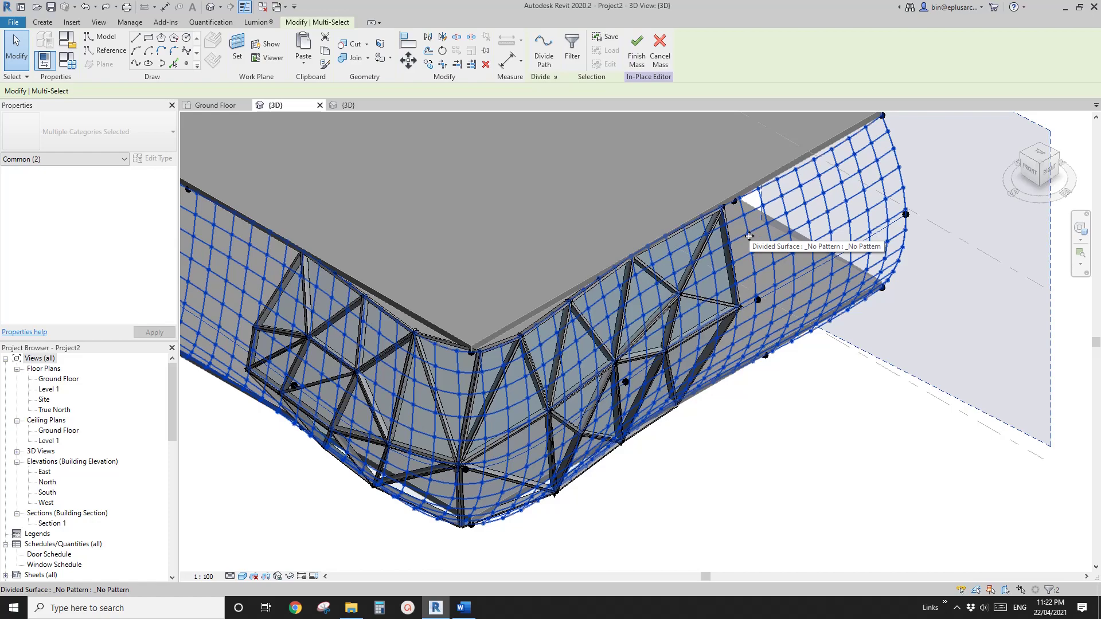
key("i")
key("c")
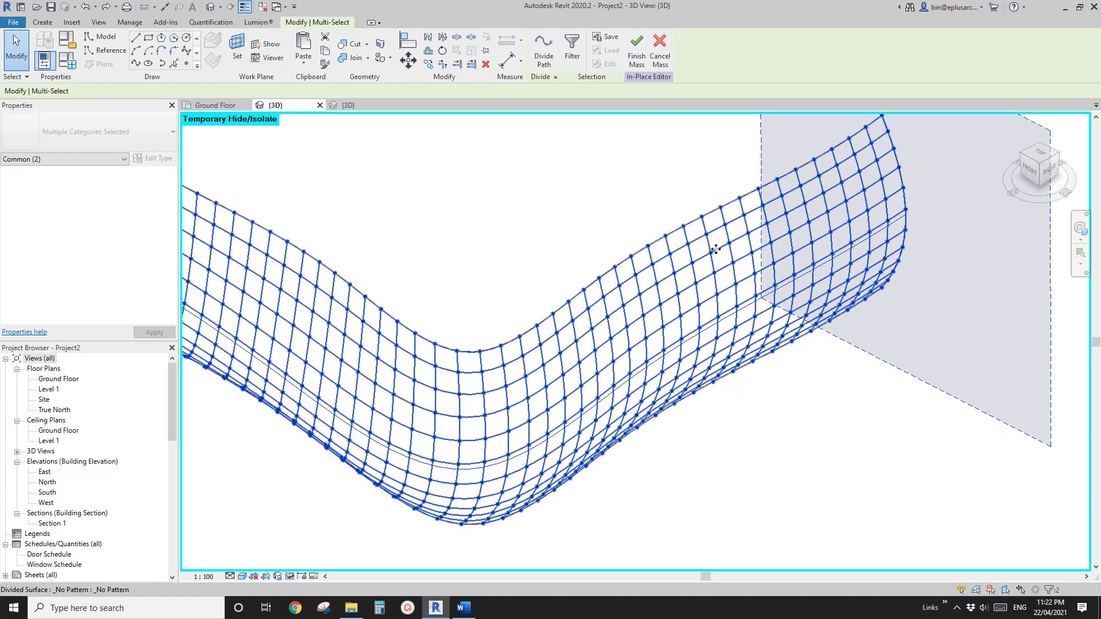
key("Escape")
scroll(717, 287, "down", 3)
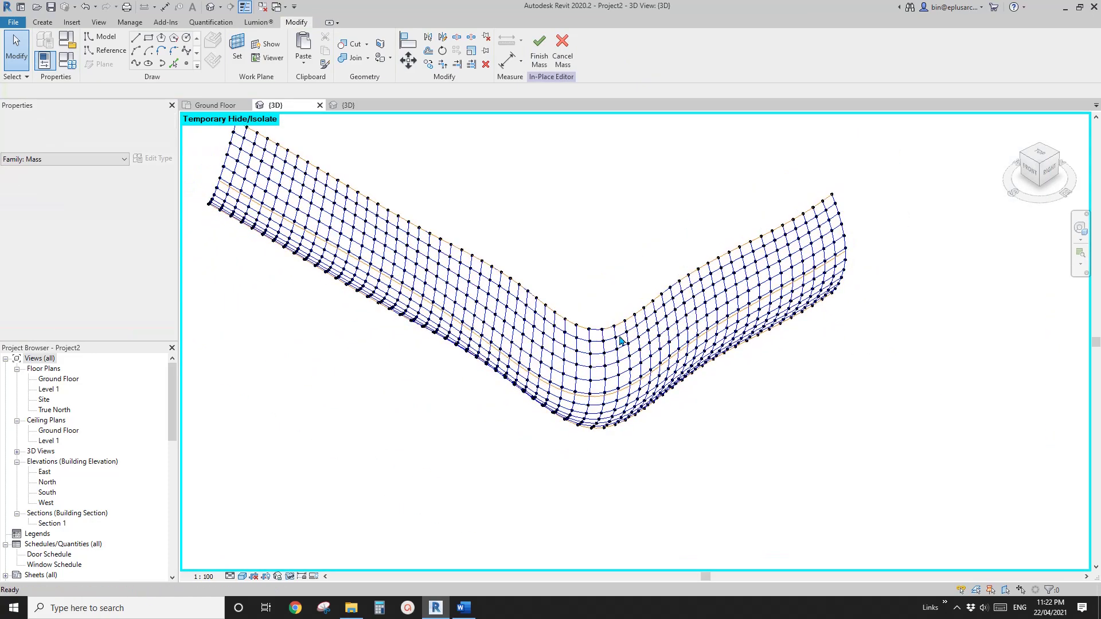
left_click(621, 331)
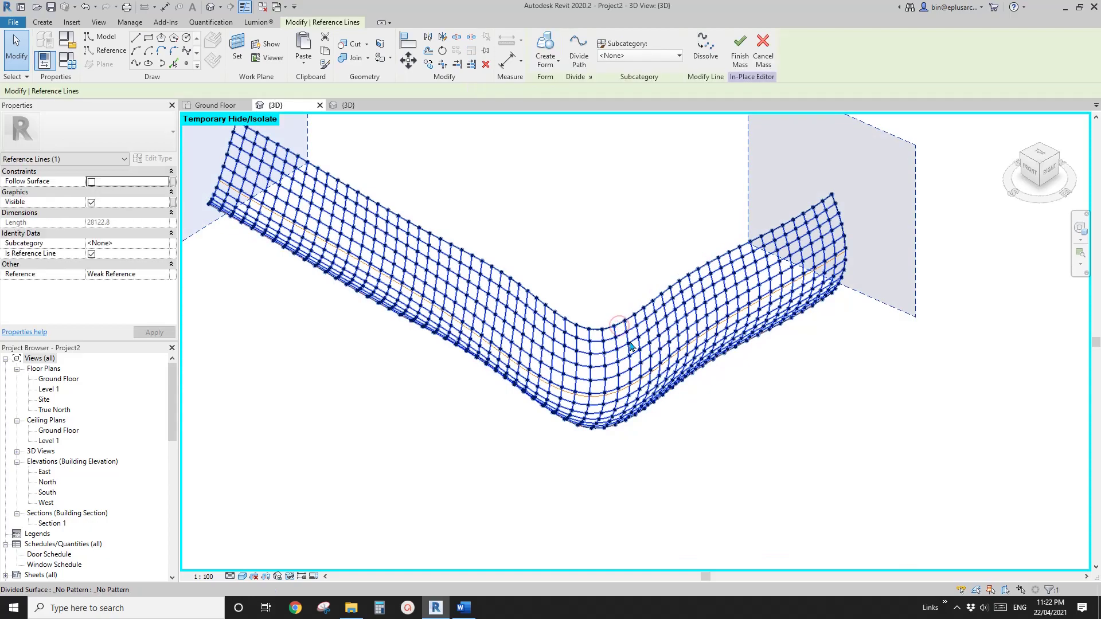
middle_click_drag(647, 341, 621, 235, "shift")
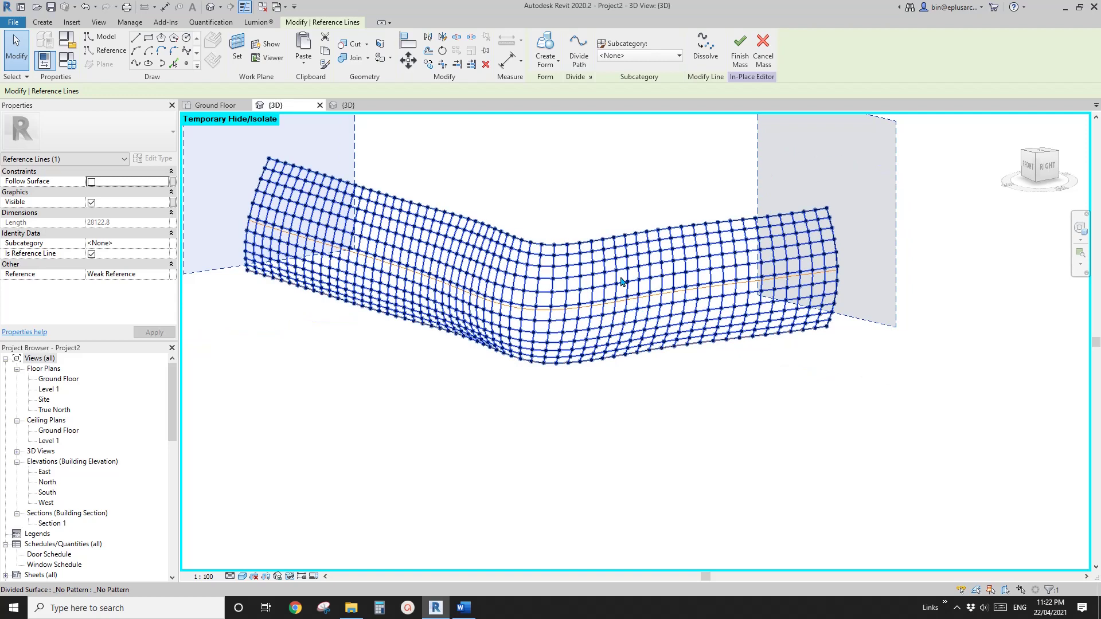
middle_click_drag(627, 282, 631, 304)
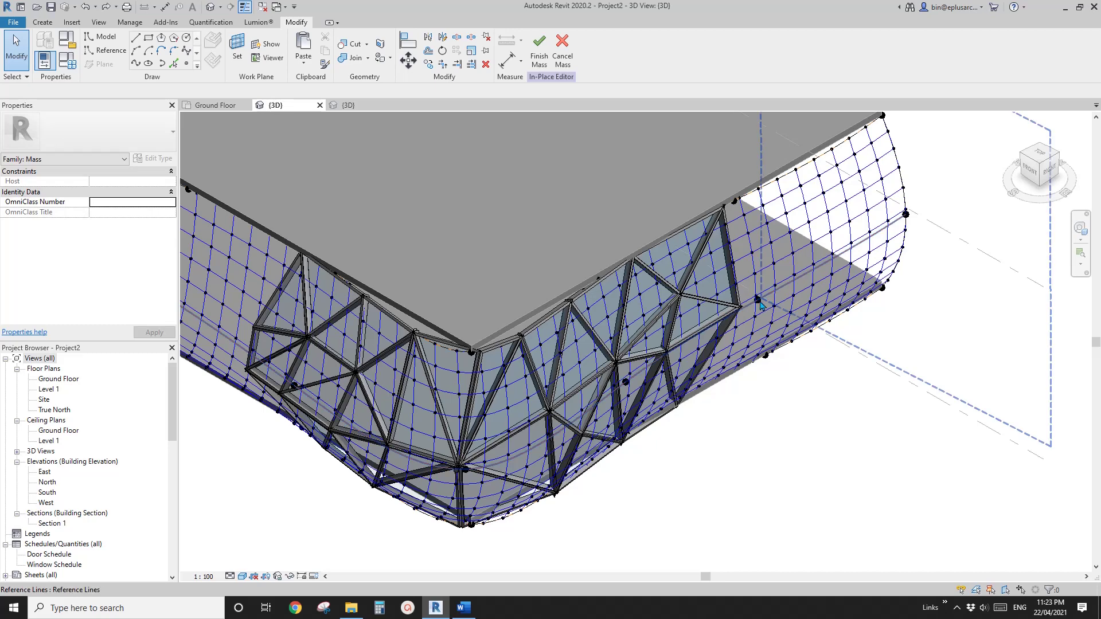
- Temporarily isolate the reference point, reference line and divided surface categories so the facade can be edited without floors or panels
scroll(760, 307, "up", 3)
left_click(757, 300)
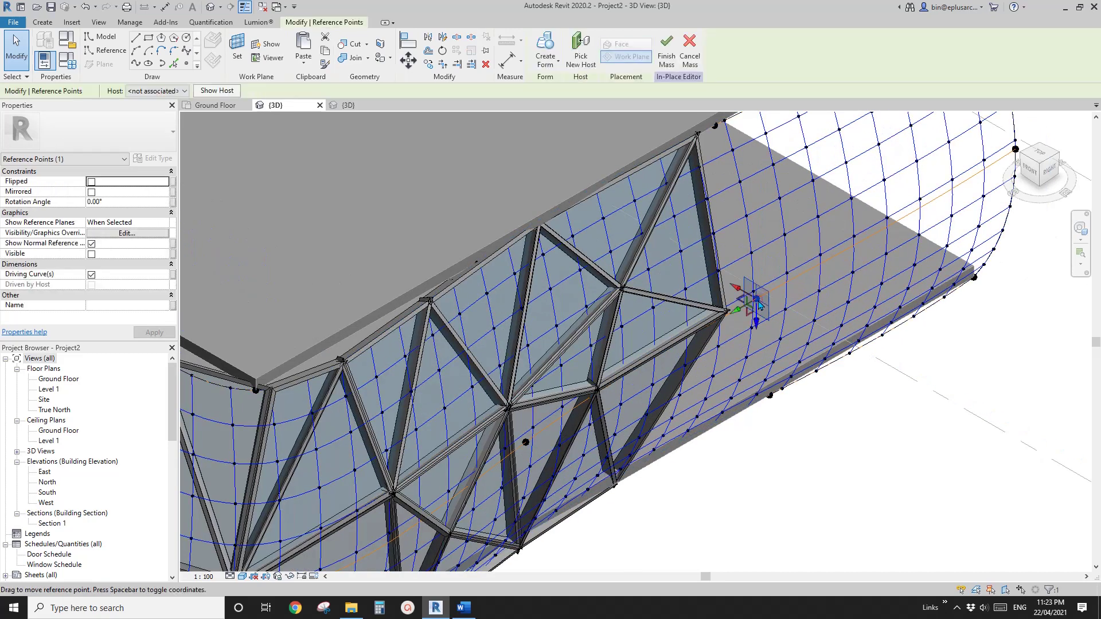
left_click(778, 294, "ctrl")
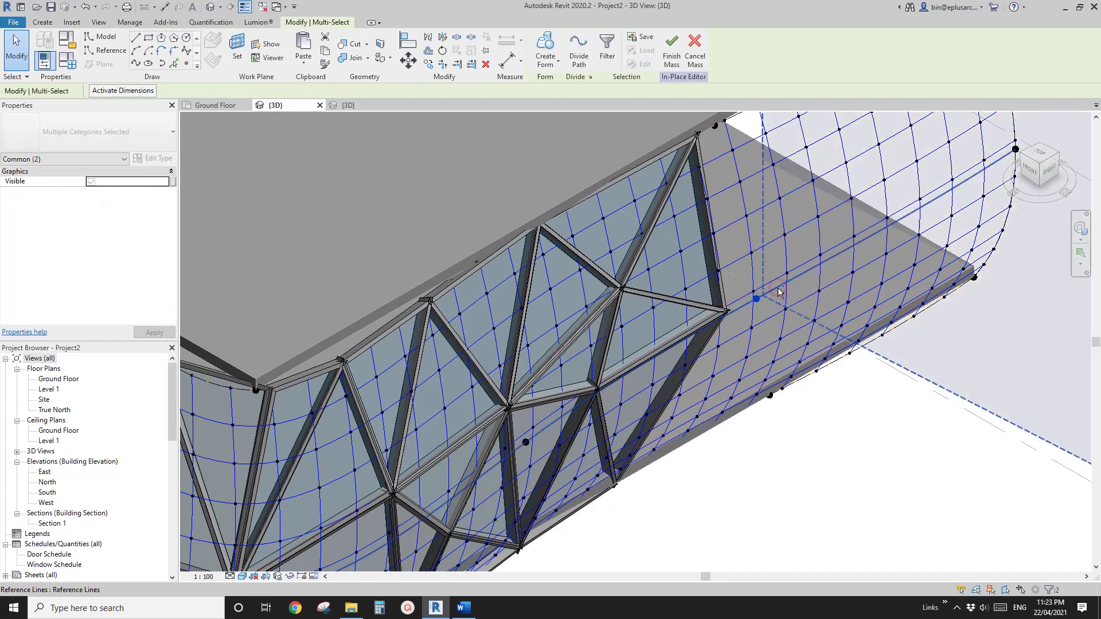
left_click(748, 220, "ctrl")
scroll(697, 228, "down", 2)
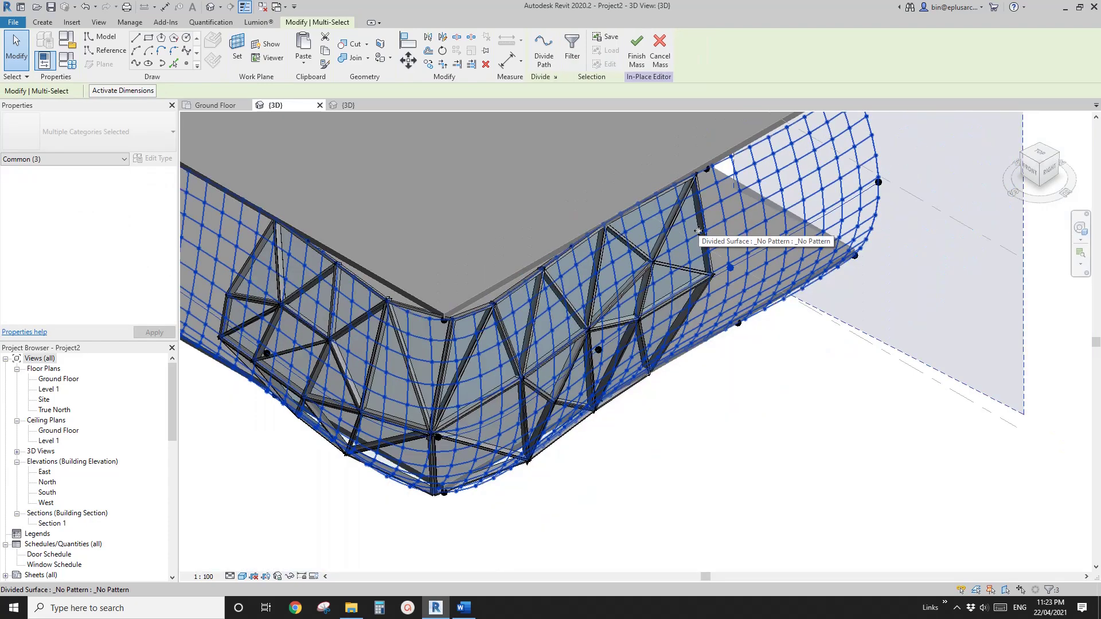
key("c")
middle_click_drag(695, 216, 484, 347, "shift")
key("Escape")
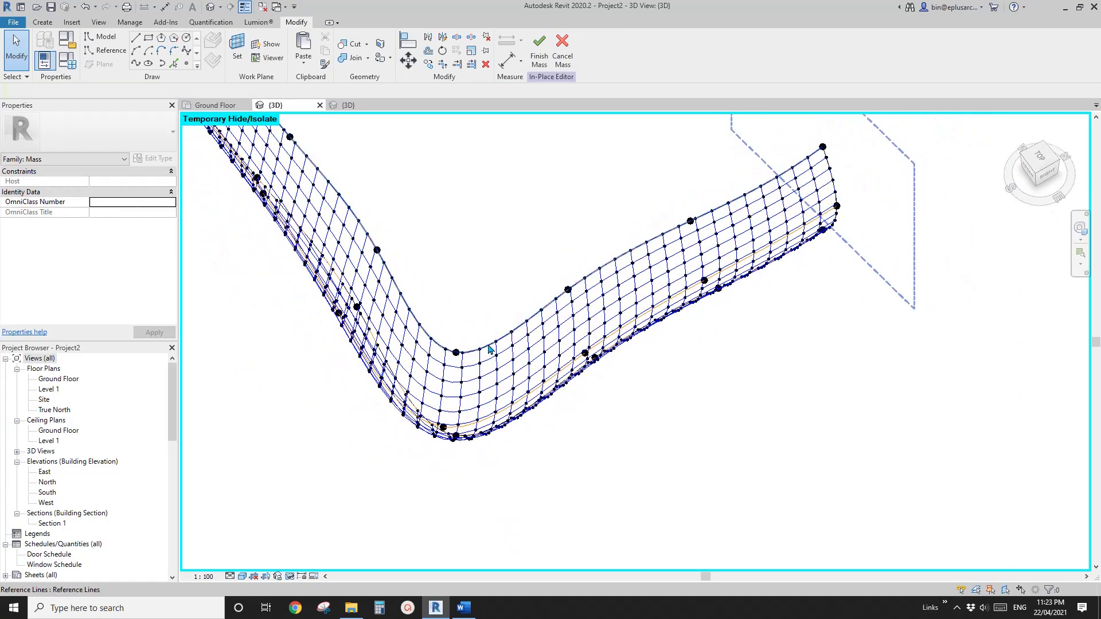
- Slide the top-edge reference point right of the corner toward the corner, to a normalized curve parameter of about 0.91
scroll(512, 341, "up", 2)
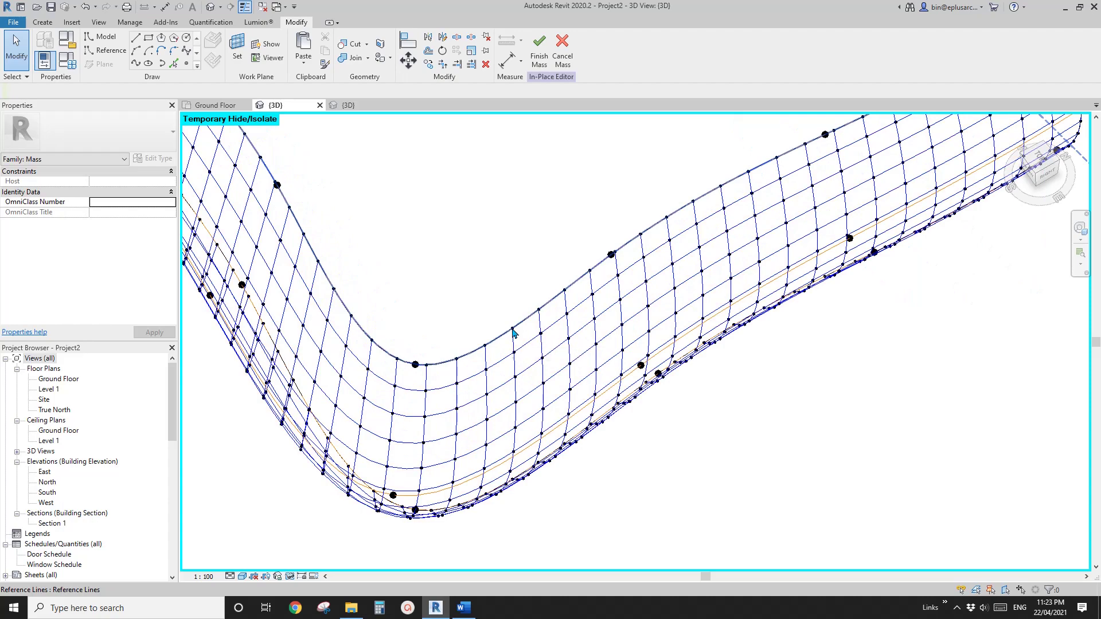
scroll(514, 334, "down", 1)
middle_click_drag(514, 334, 528, 341, "shift")
scroll(541, 323, "up", 2)
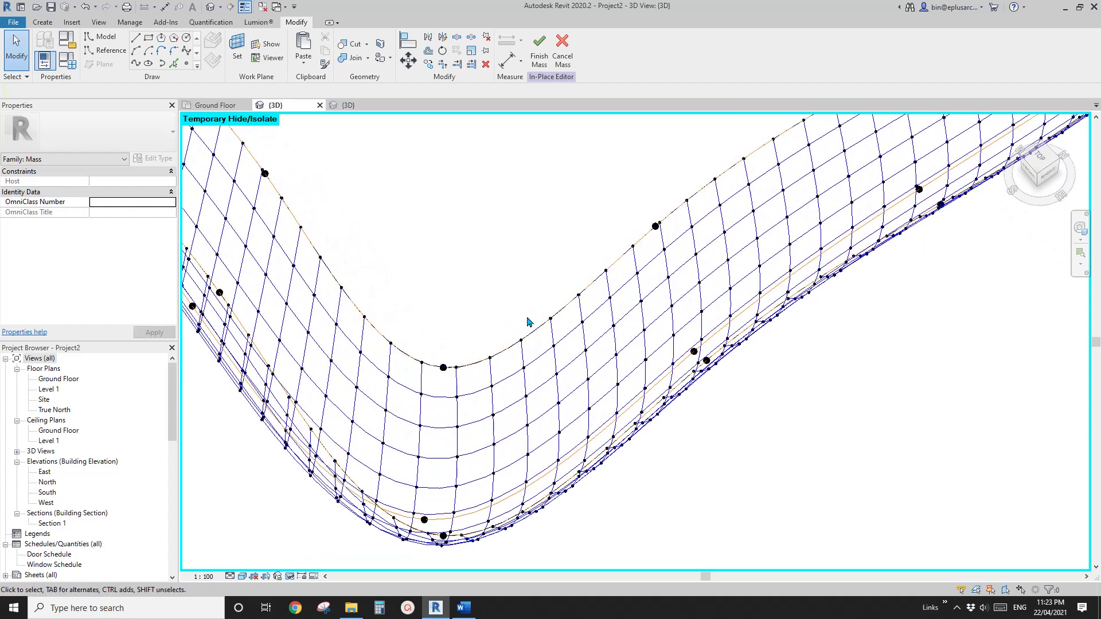
left_click(656, 226)
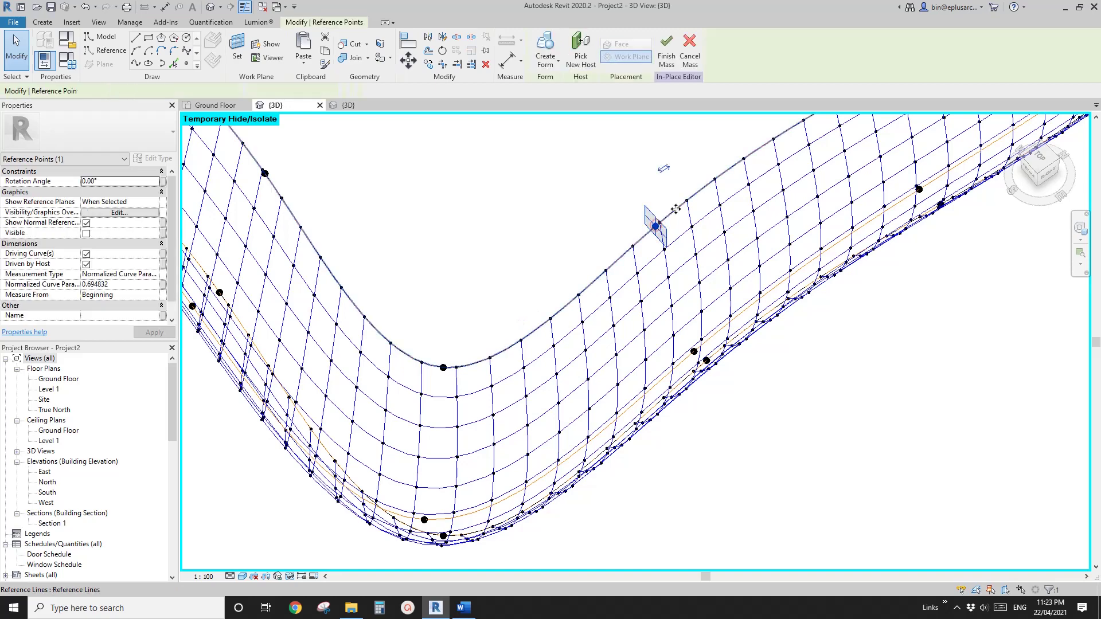
left_click_drag(655, 225, 619, 253)
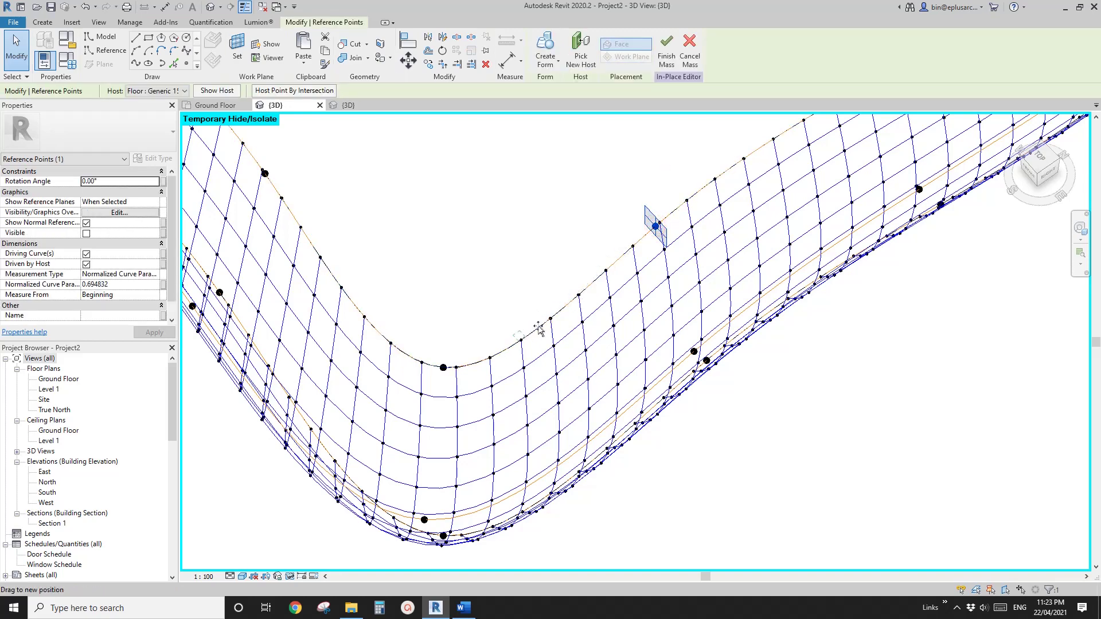
- Slide the top-edge reference point left of the corner toward the corner, to a normalized curve parameter of about 0.04
scroll(624, 263, "down", 2)
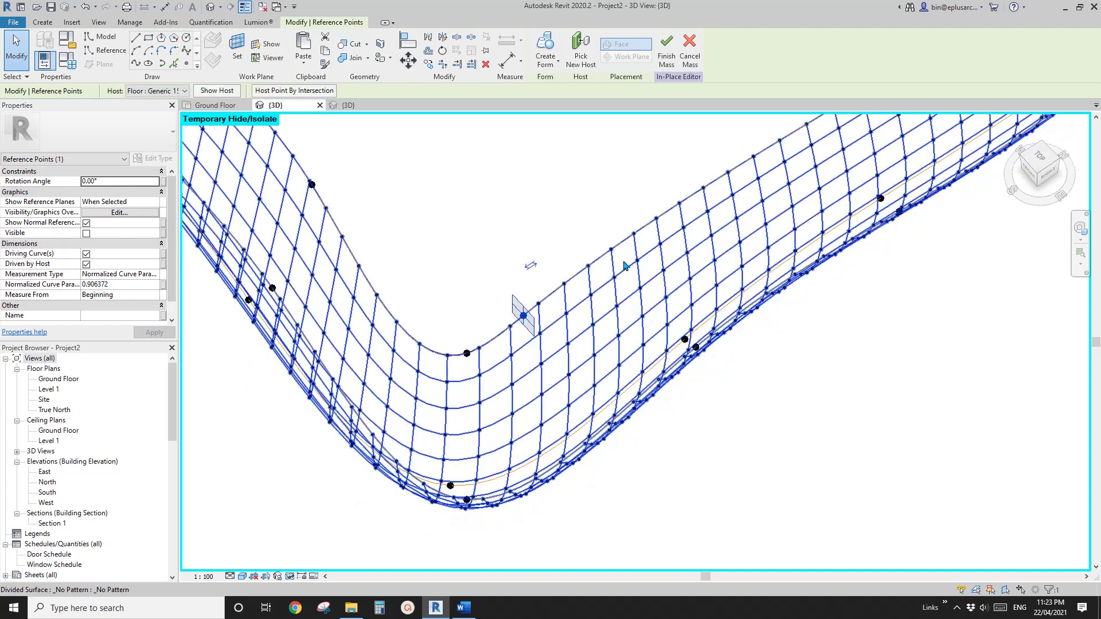
left_click(347, 197)
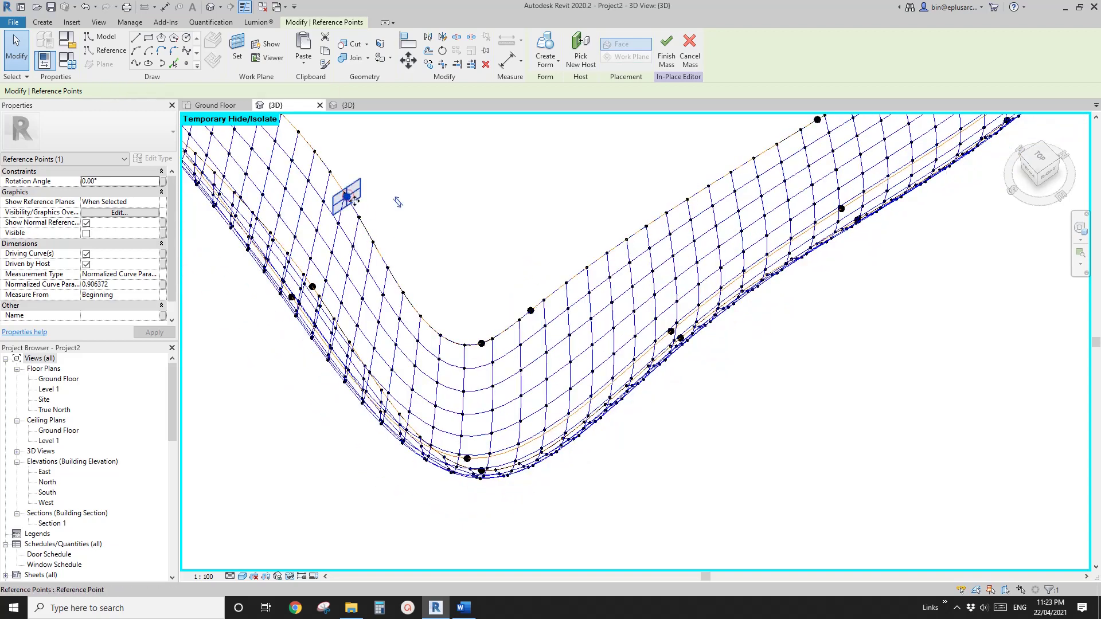
left_click_drag(347, 197, 433, 310)
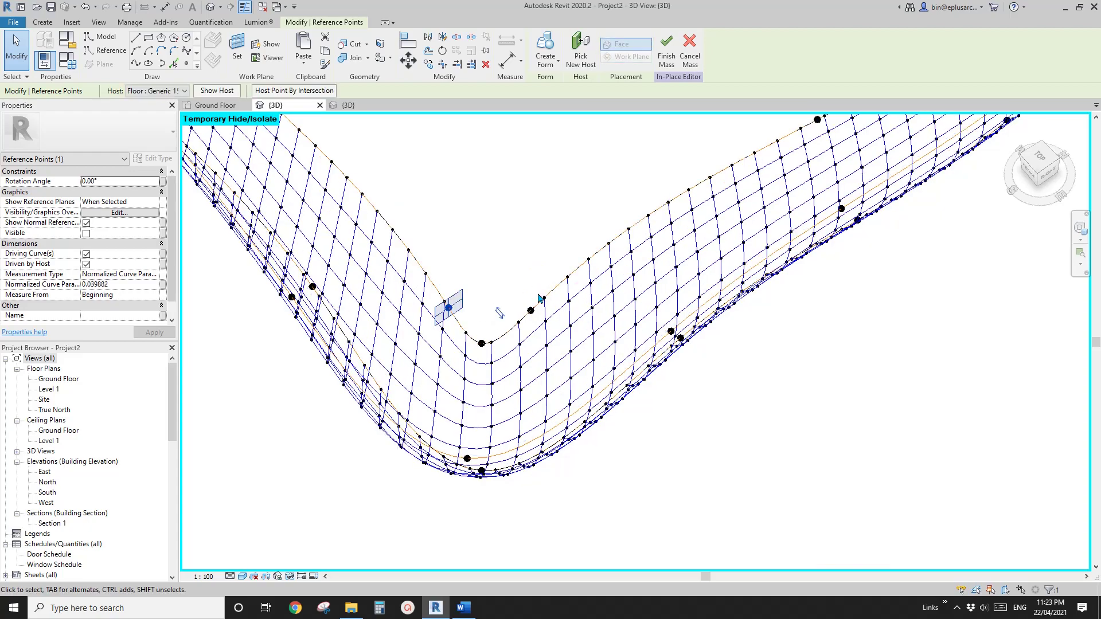
- Place a new reference point on the facade's top reference line right of the corner, at a normalized curve parameter of about 0.31
middle_click_drag(538, 294, 579, 297, "shift")
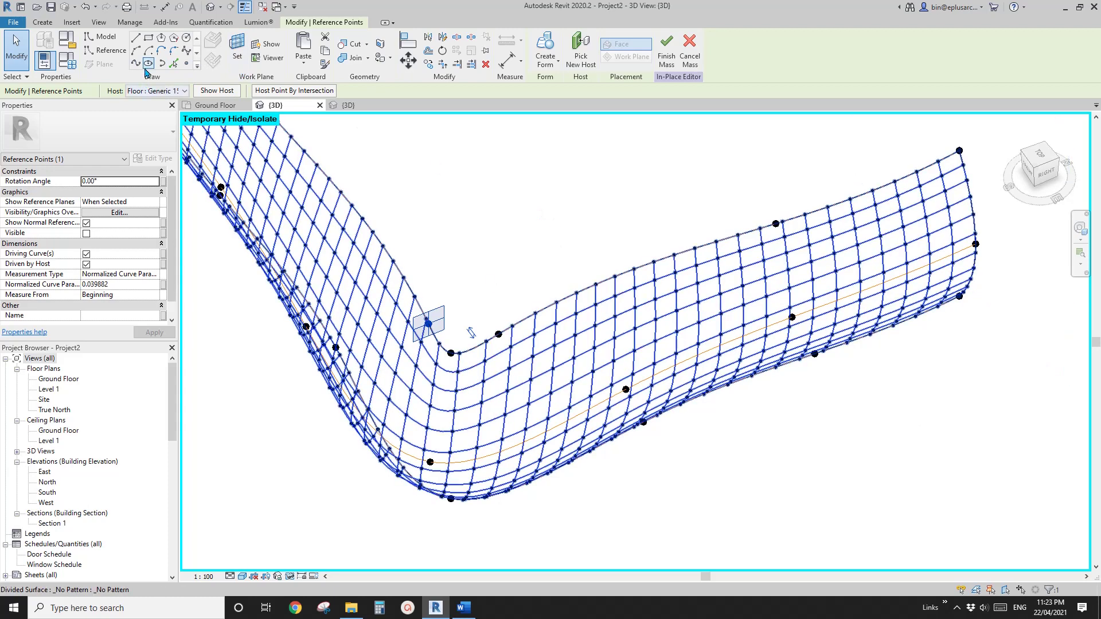
left_click(186, 63)
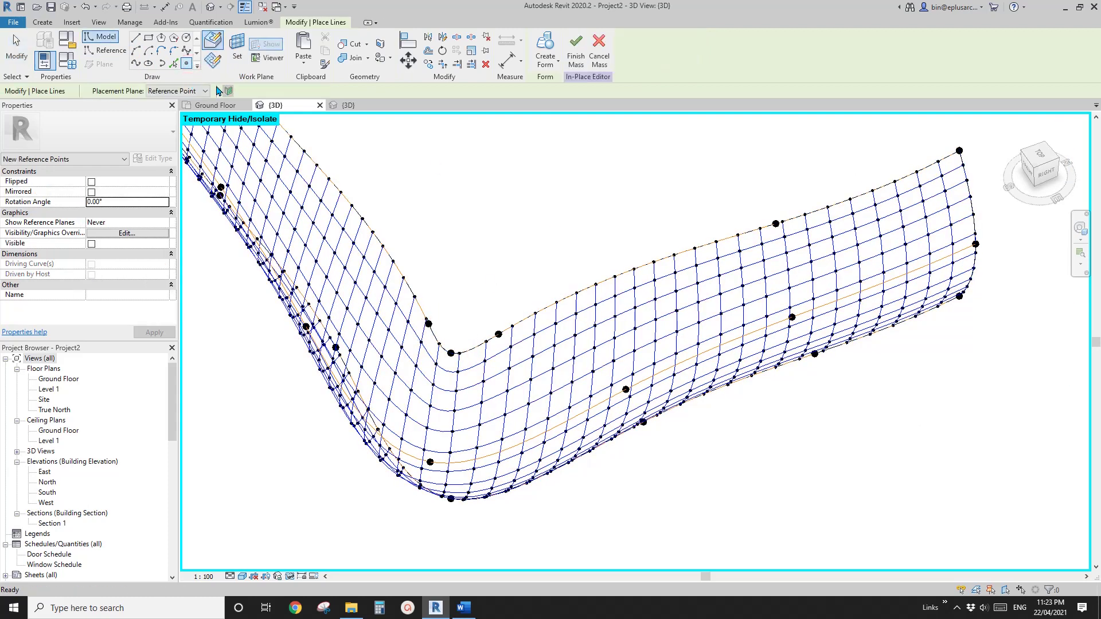
left_click(211, 50)
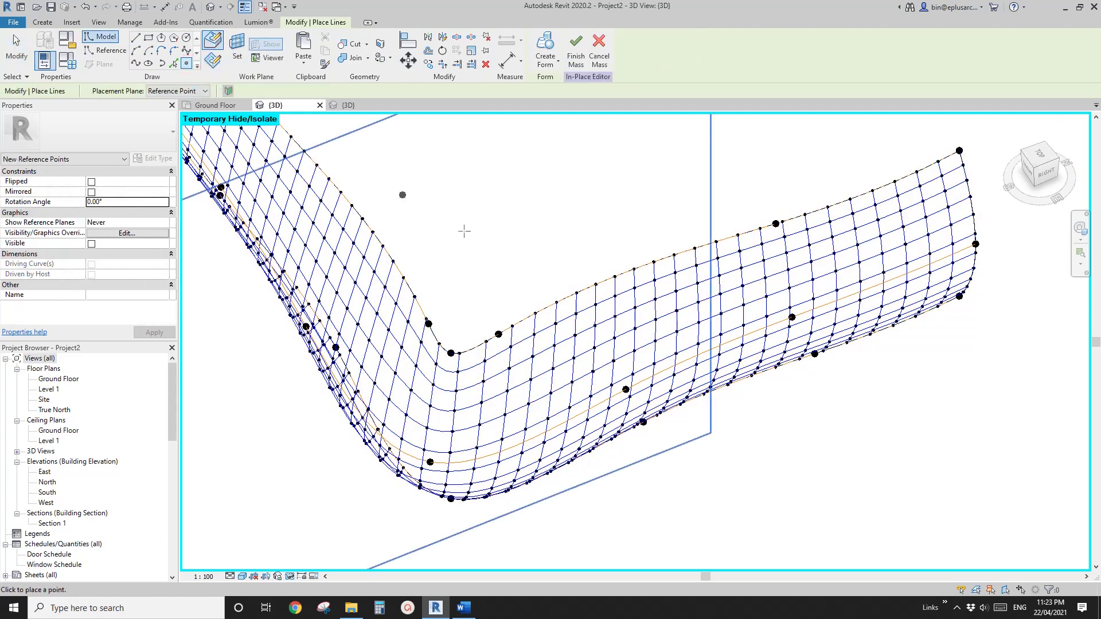
left_click(564, 299)
key("Escape")
key("Escape")
left_click(564, 300)
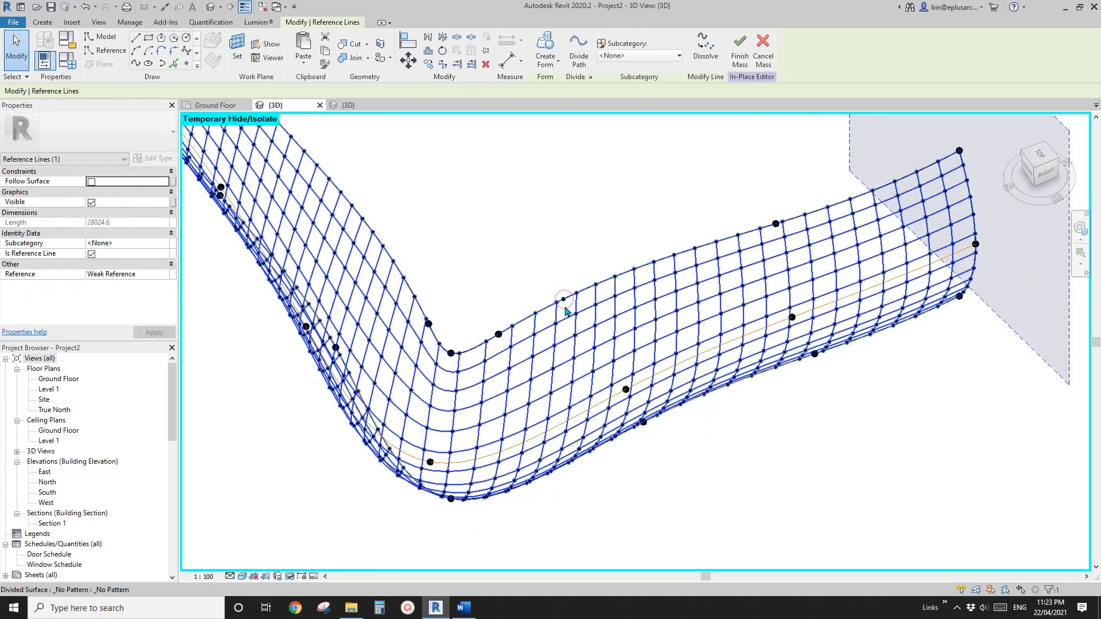
key("Escape")
left_click(564, 300)
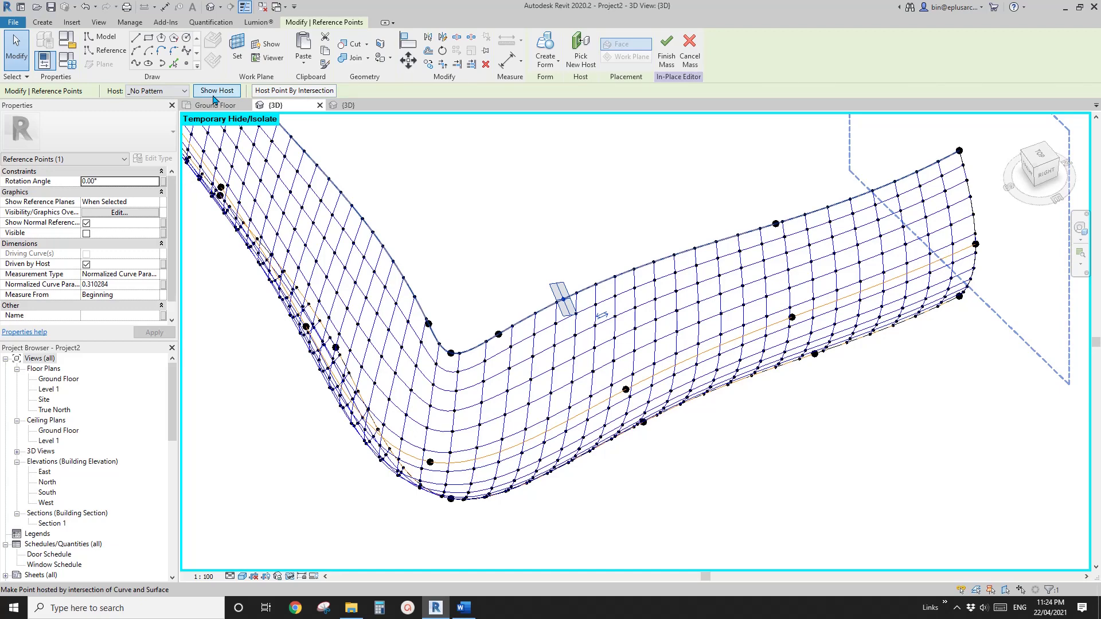
left_click(549, 247)
- Reset the temporary isolation to bring back the floors and framed window panels, and inspect the reshaped corner
middle_click_drag(553, 271, 556, 276, "shift")
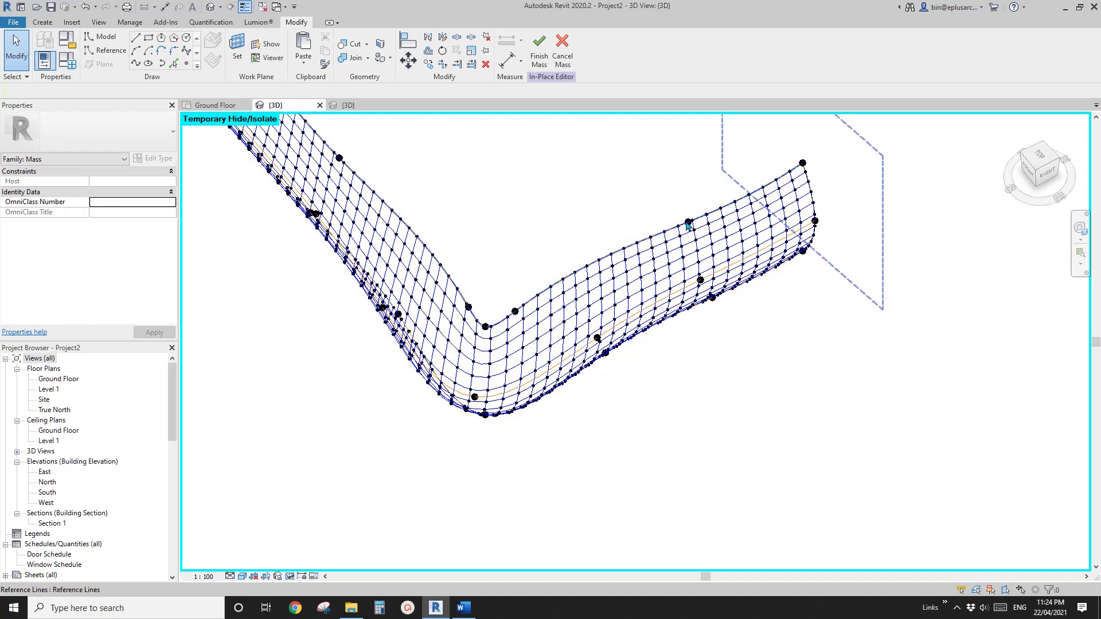
middle_click_drag(557, 252, 568, 278)
scroll(554, 252, "up", 1)
middle_click_drag(553, 253, 553, 260)
key("h")
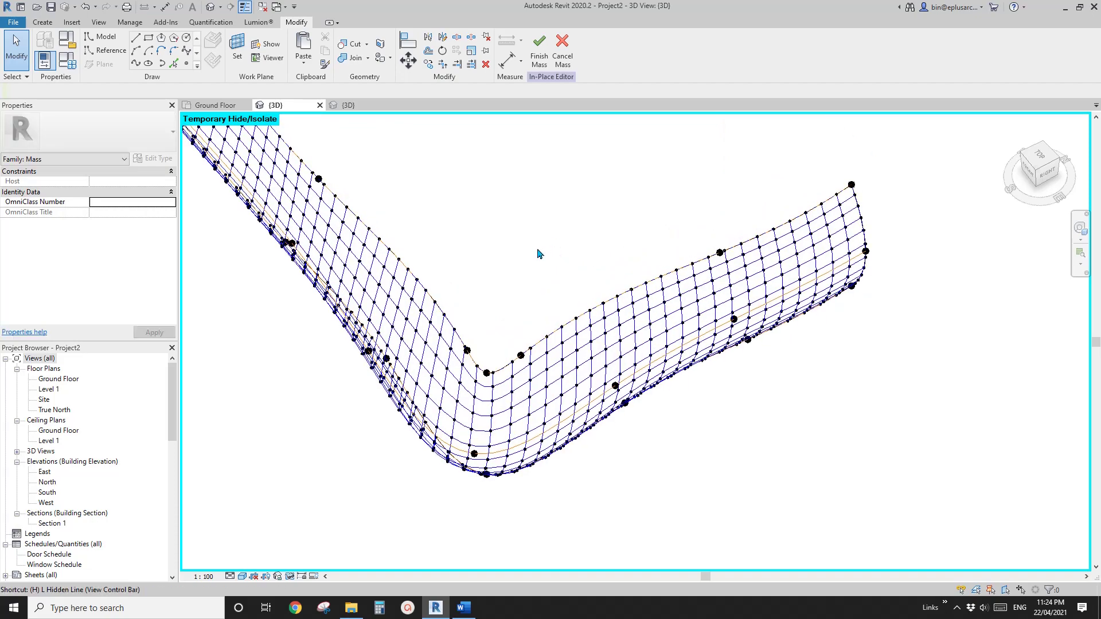
key("h")
key("r")
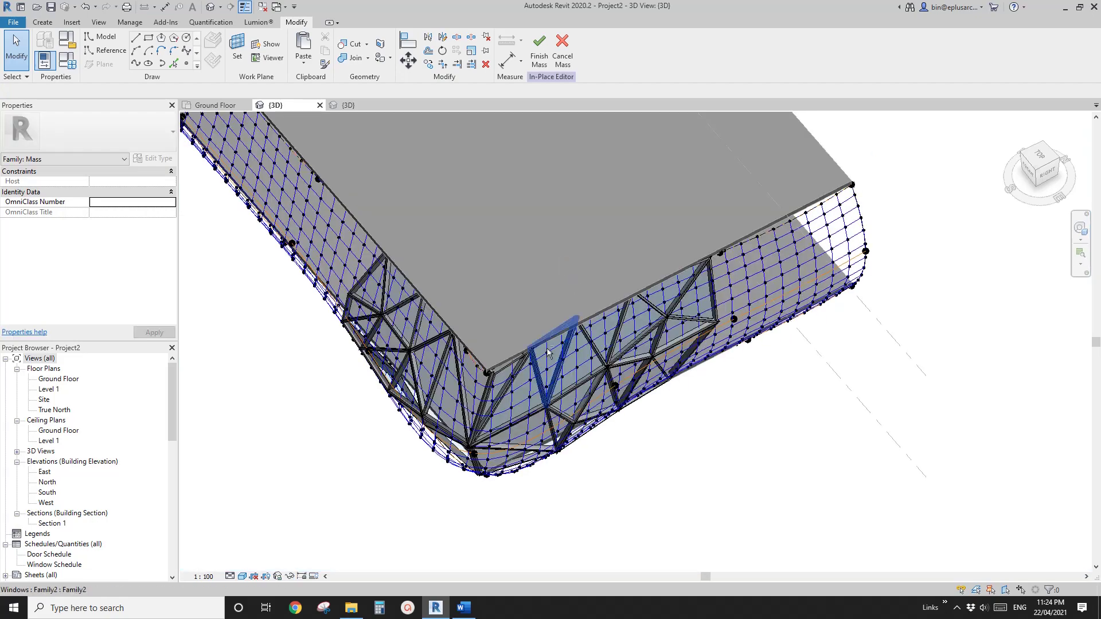
middle_click_drag(548, 353, 654, 261, "shift")
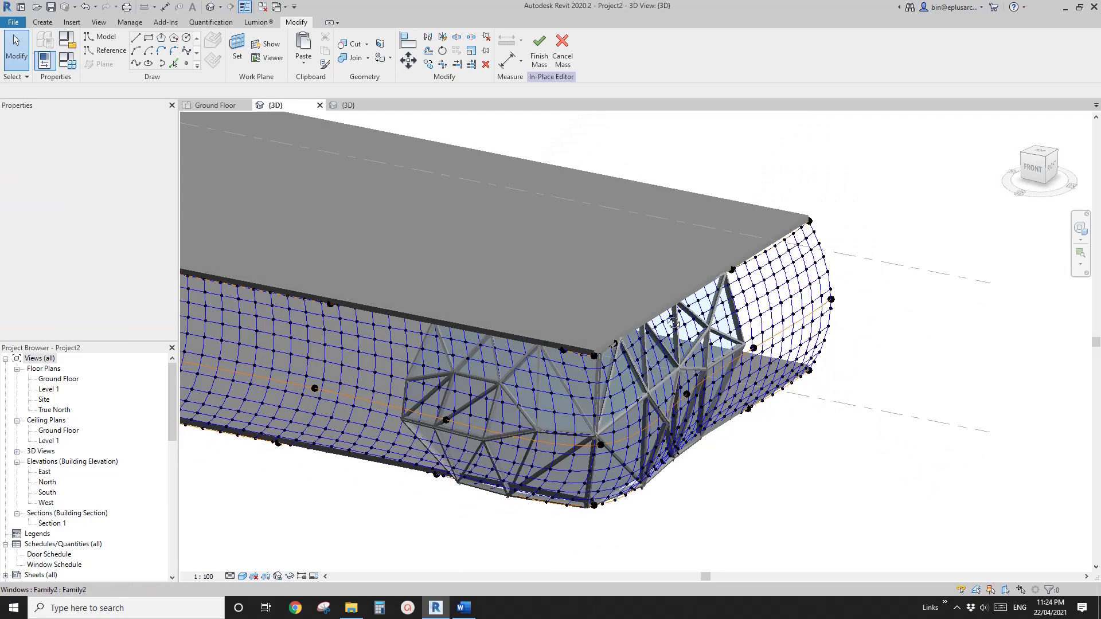
middle_click_drag(673, 322, 641, 377, "shift")
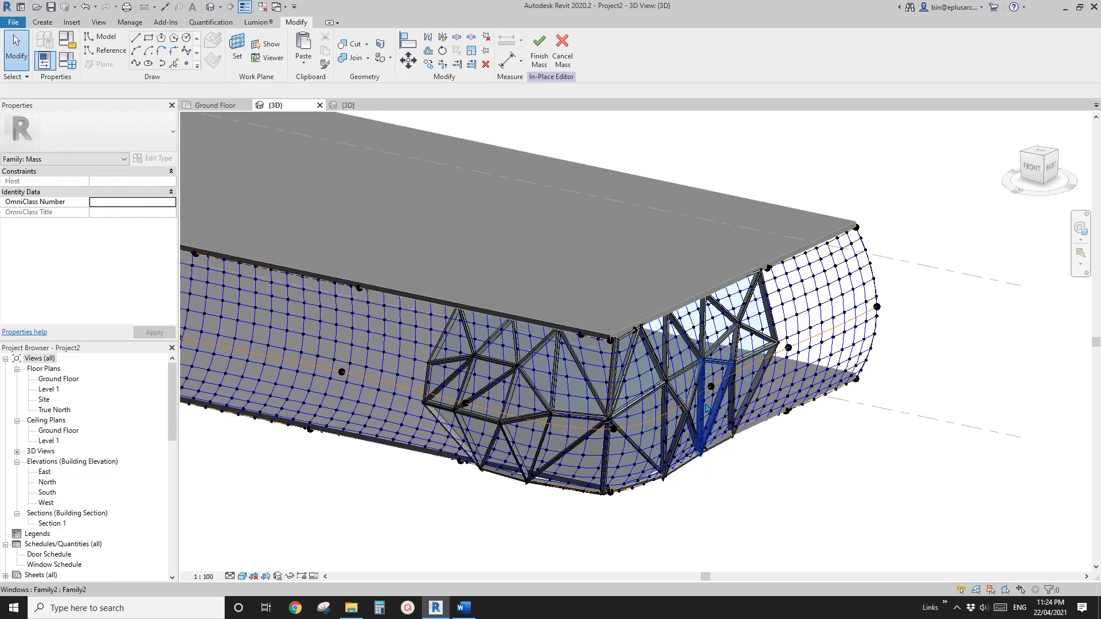
scroll(739, 471, "up", 3)
scroll(776, 418, "up", 1)
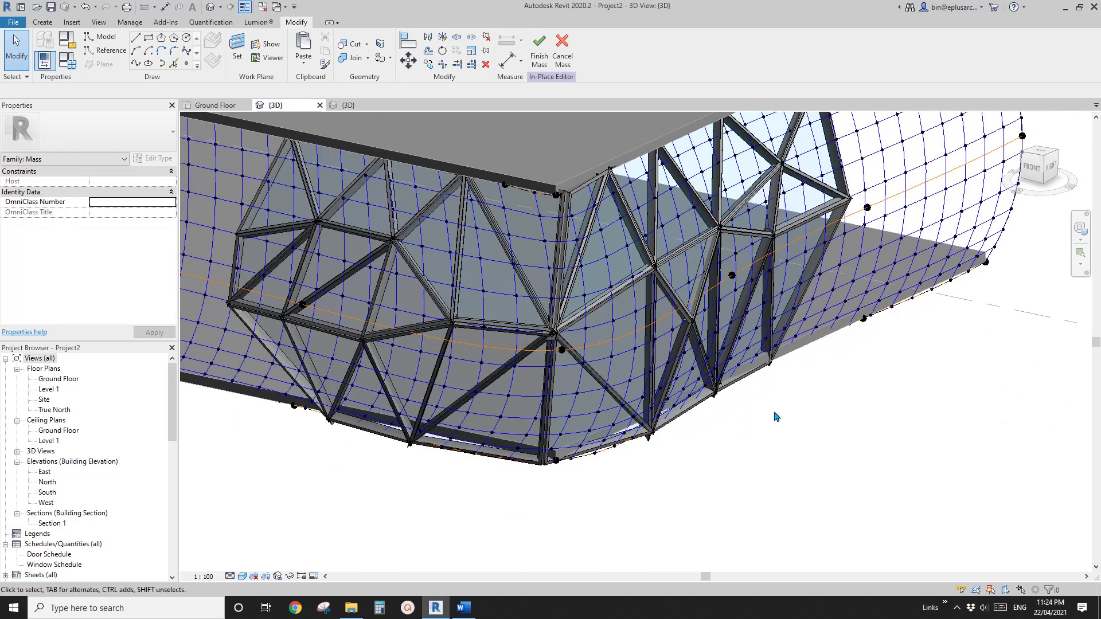